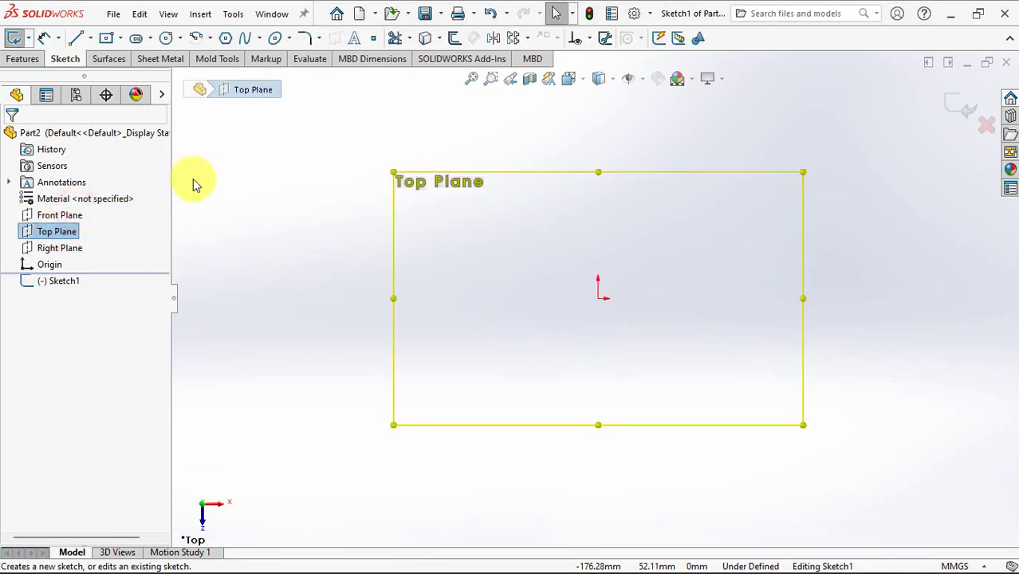
Step: Draw a Ø266 mm circle at the origin on the Top Plane and exit Sketch1
left_click(168, 40)
left_click(34, 244)
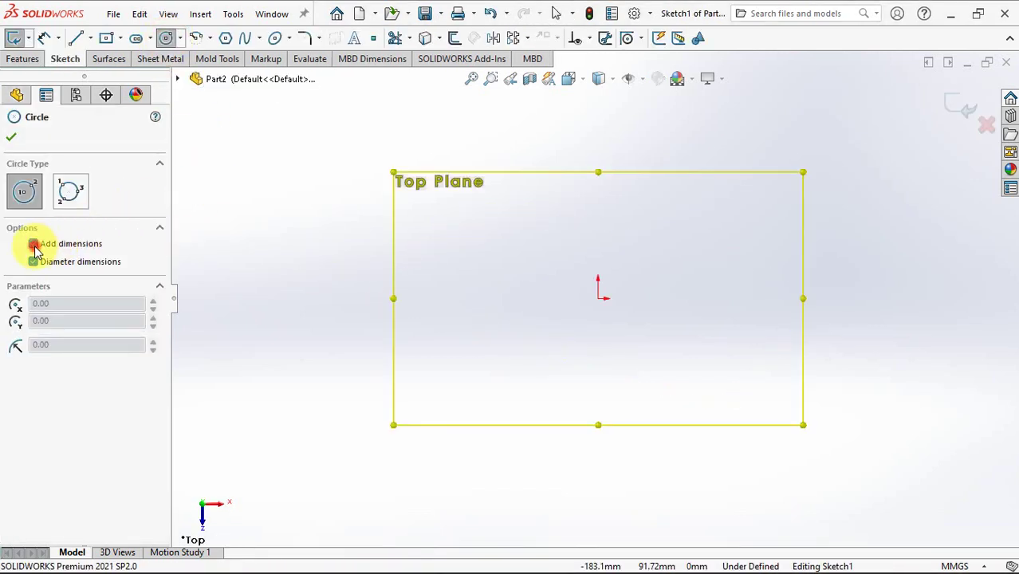
left_click(598, 299)
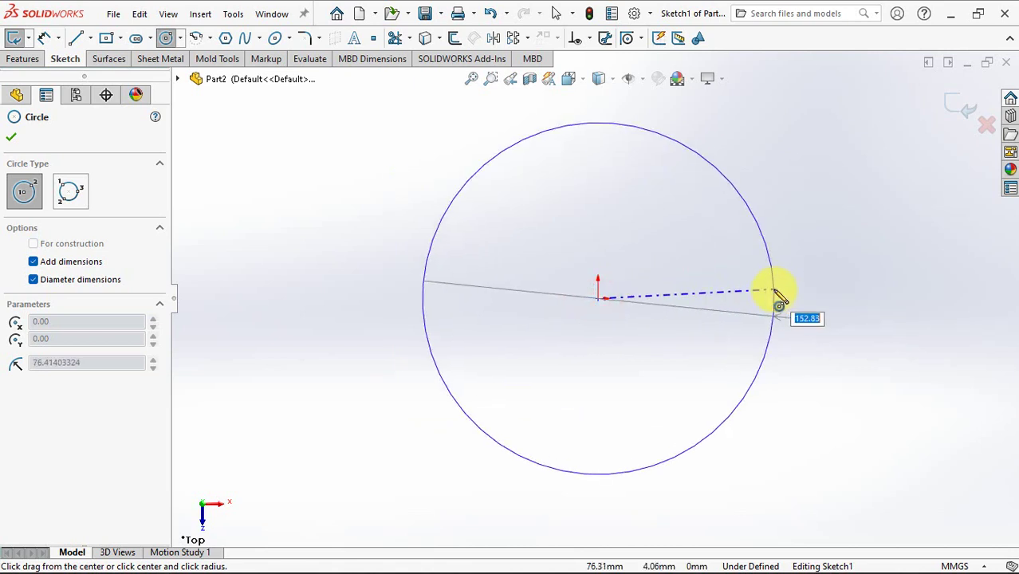
left_click(779, 295)
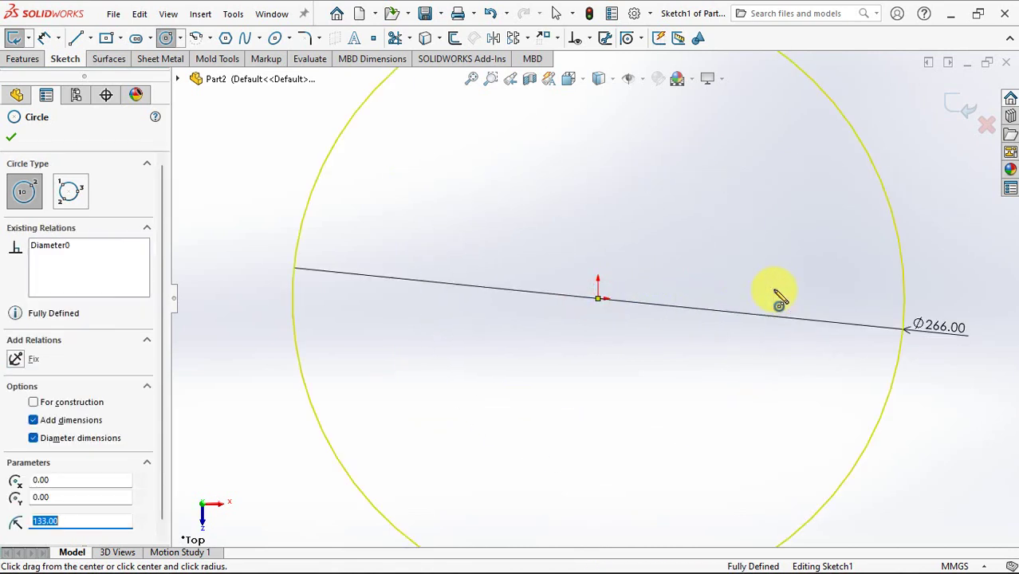
left_click(961, 111)
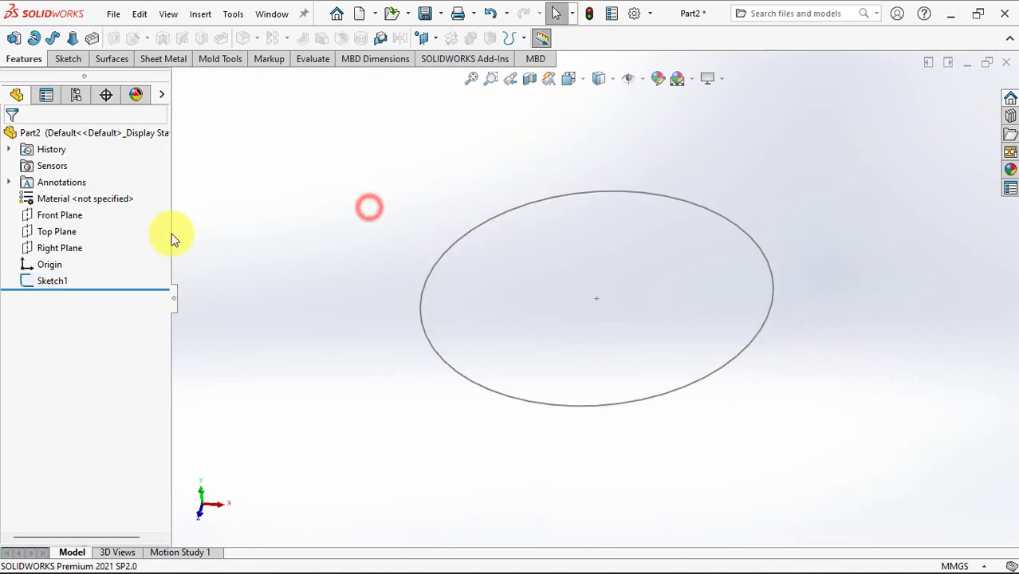
Step: Create Plane1 offset 100 mm below the Top Plane (flipped) and select it
left_click(63, 233)
left_click(421, 40)
left_click(441, 58)
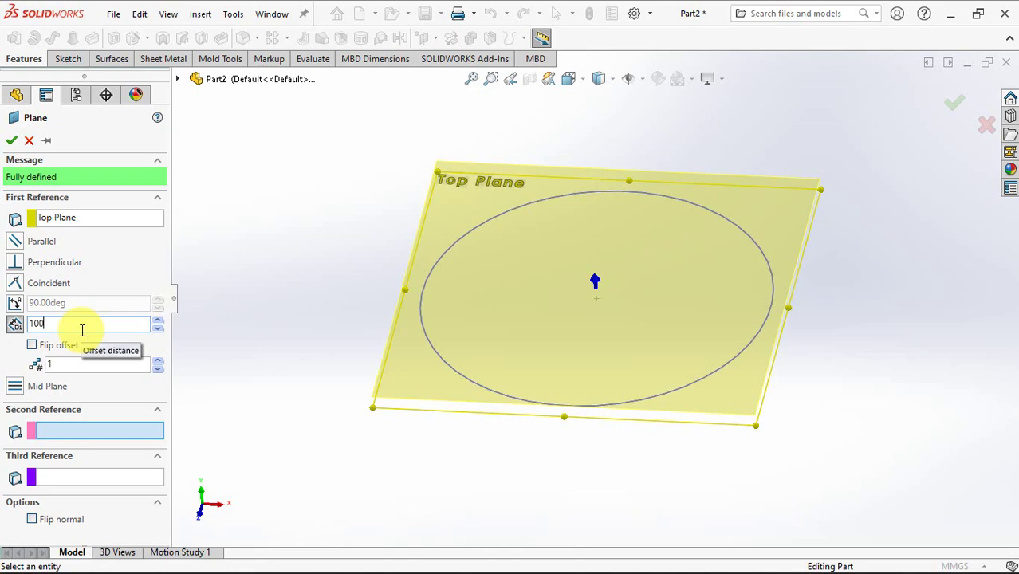
left_click(45, 329)
left_click(31, 345)
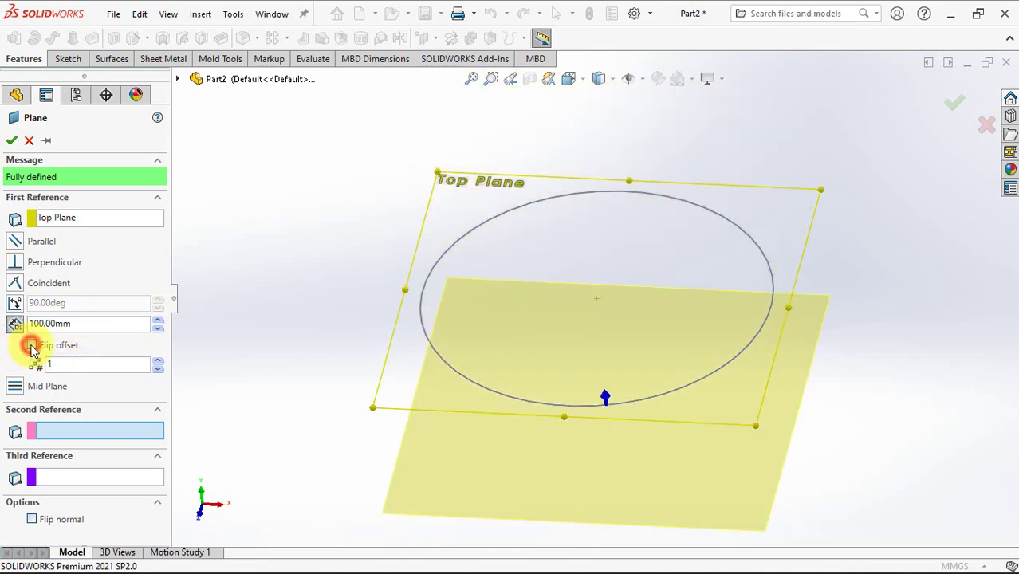
left_click(12, 140)
left_click(32, 296)
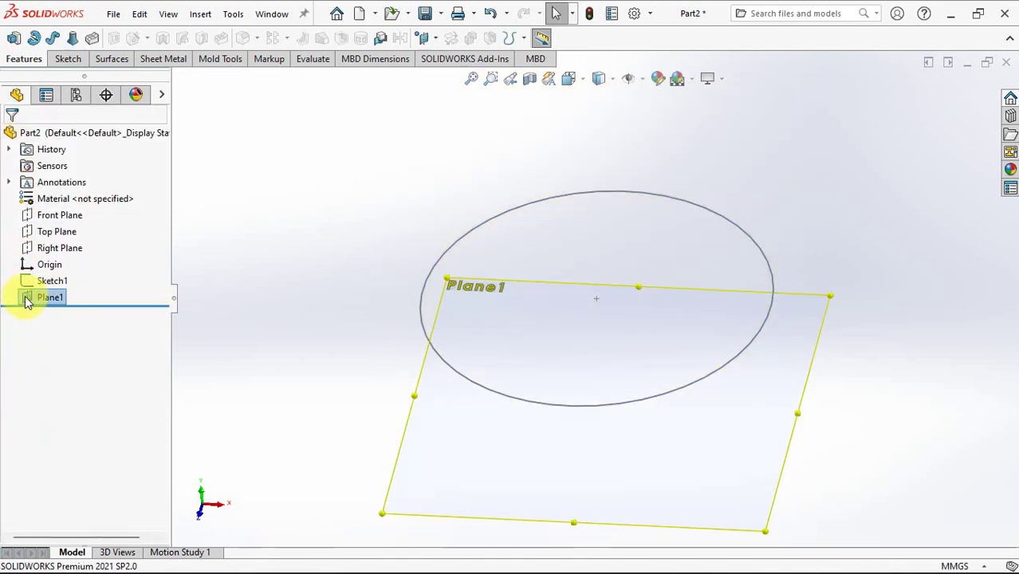
Step: On Plane1, draw a construction centre rectangle at the origin, made square with an Equal relation
left_click(42, 275)
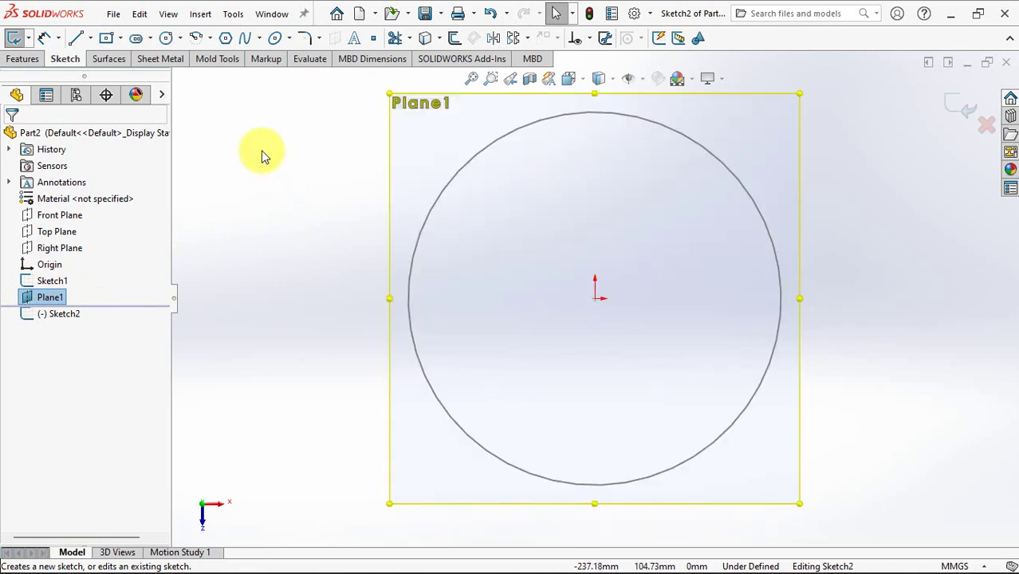
left_click(108, 40)
left_click(595, 297)
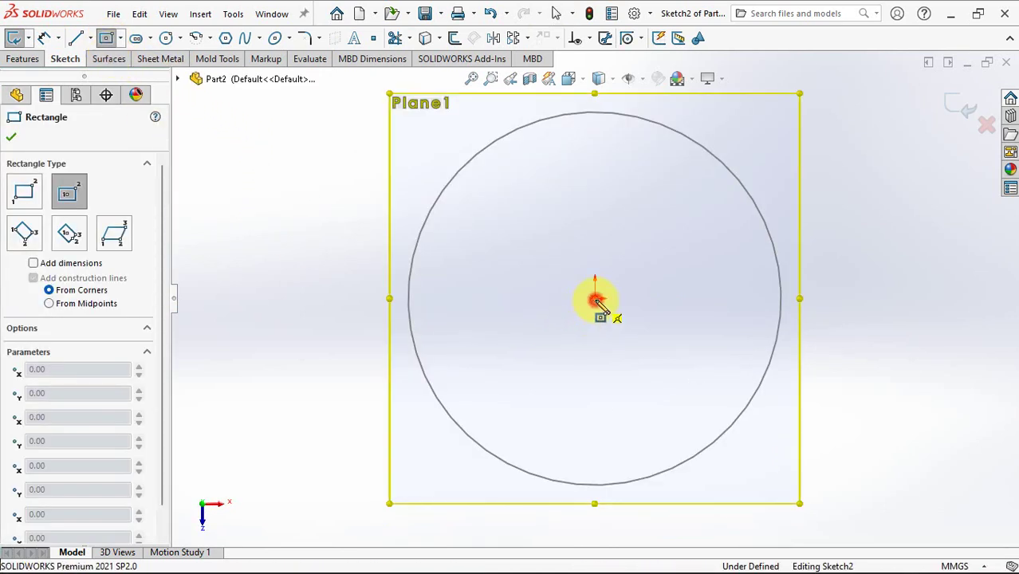
left_click(699, 195)
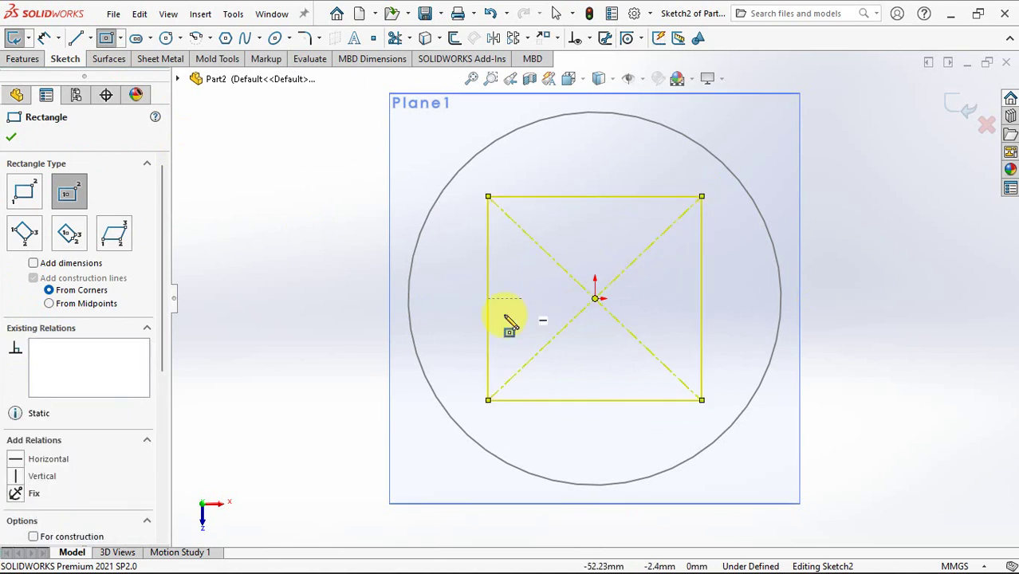
left_click(12, 139)
left_click(246, 202)
left_click(594, 196)
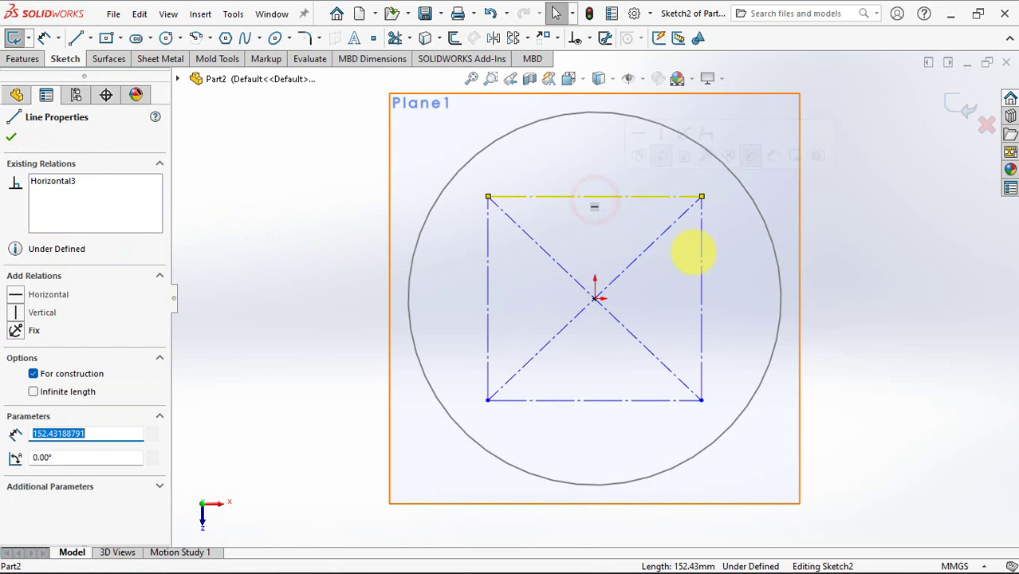
left_click(702, 247, "ctrl")
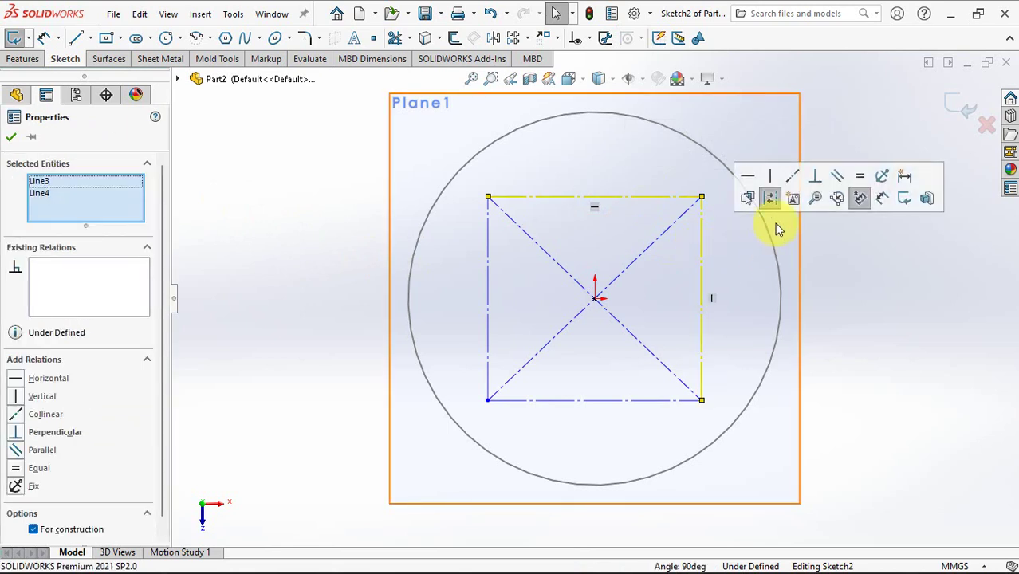
left_click(860, 175)
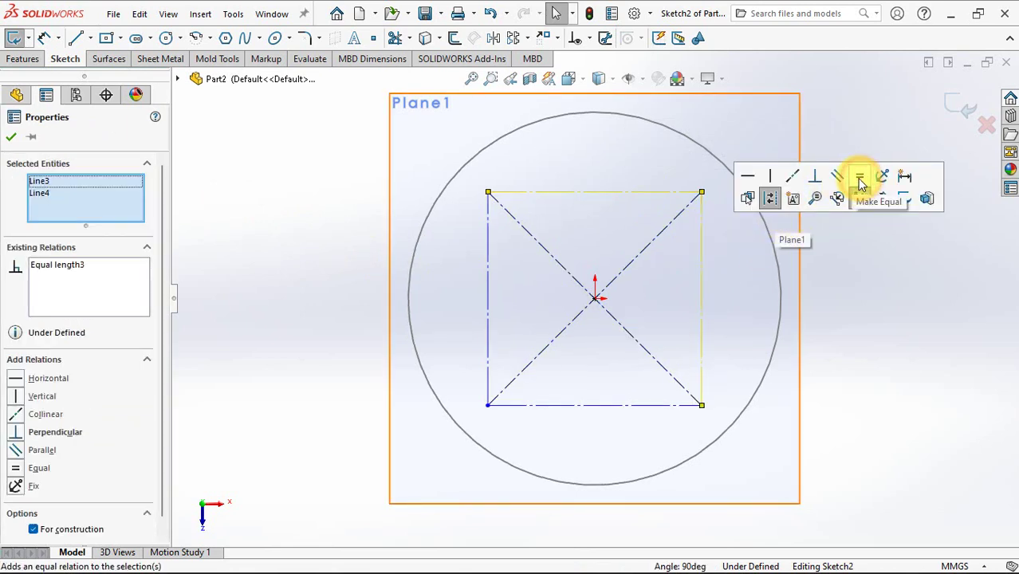
left_click(12, 136)
Step: Draw an upward-bulging three-point arc across the square's top corners
left_click(217, 150)
left_click(211, 40)
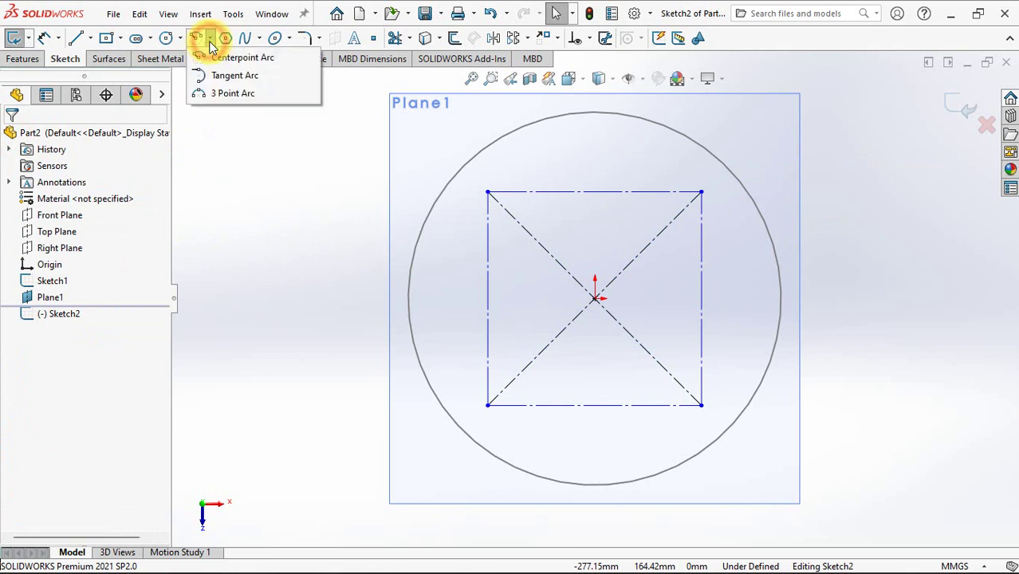
left_click(224, 94)
left_click(488, 192)
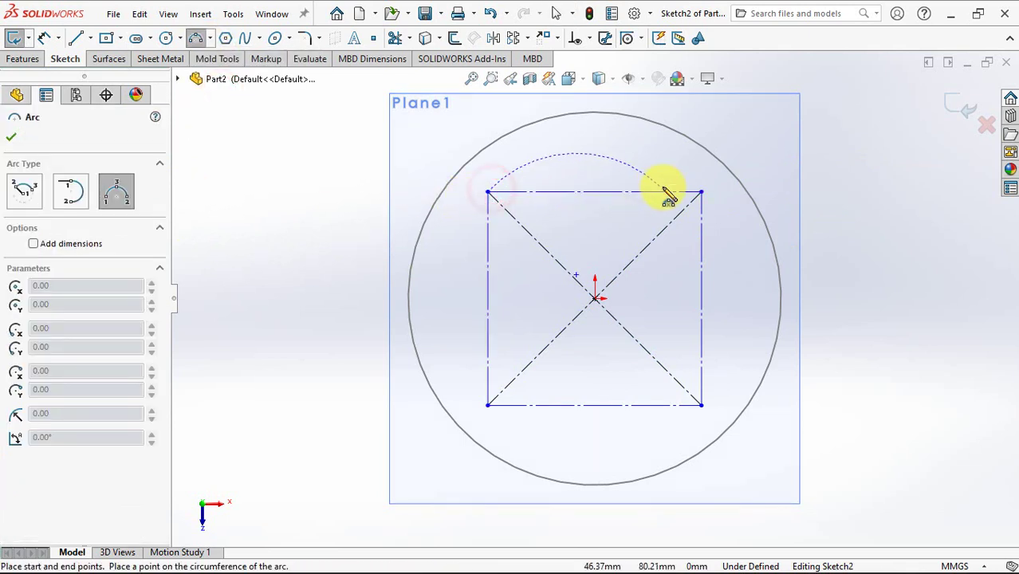
left_click(701, 192)
left_click(608, 178)
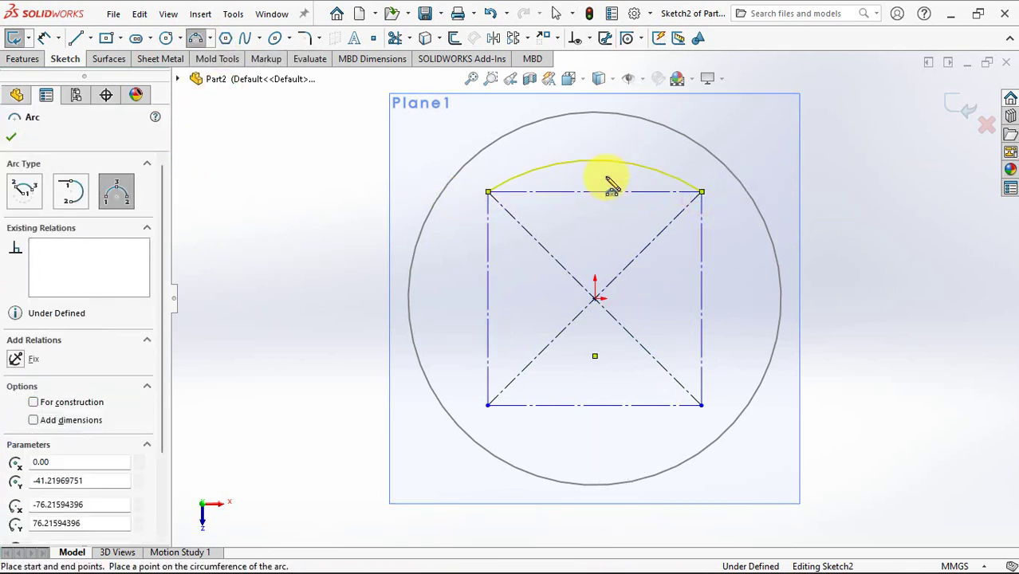
Step: Mirror the top arc across one diagonal to form the left arc
left_click(11, 142)
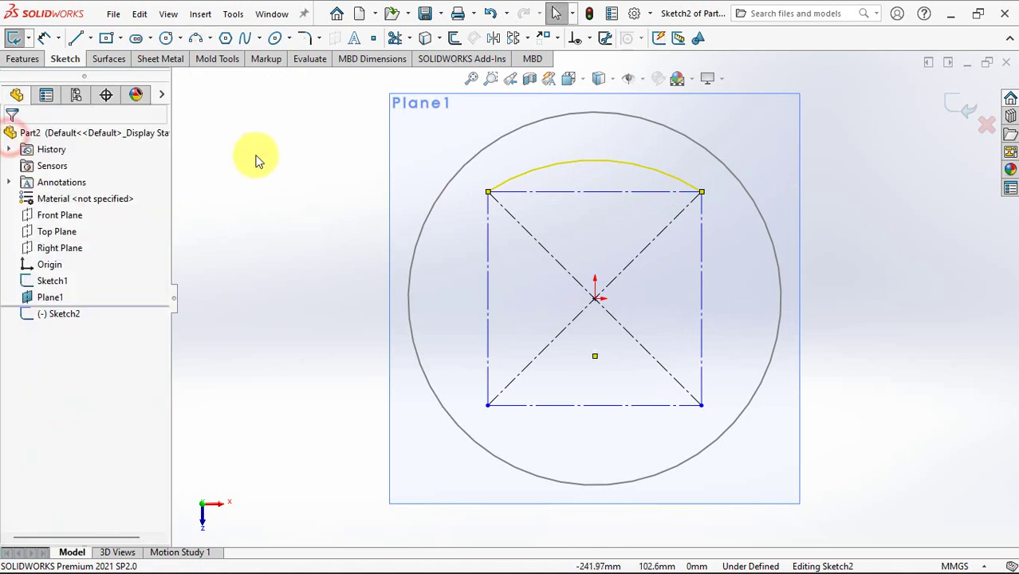
left_click(496, 38)
left_click(538, 244)
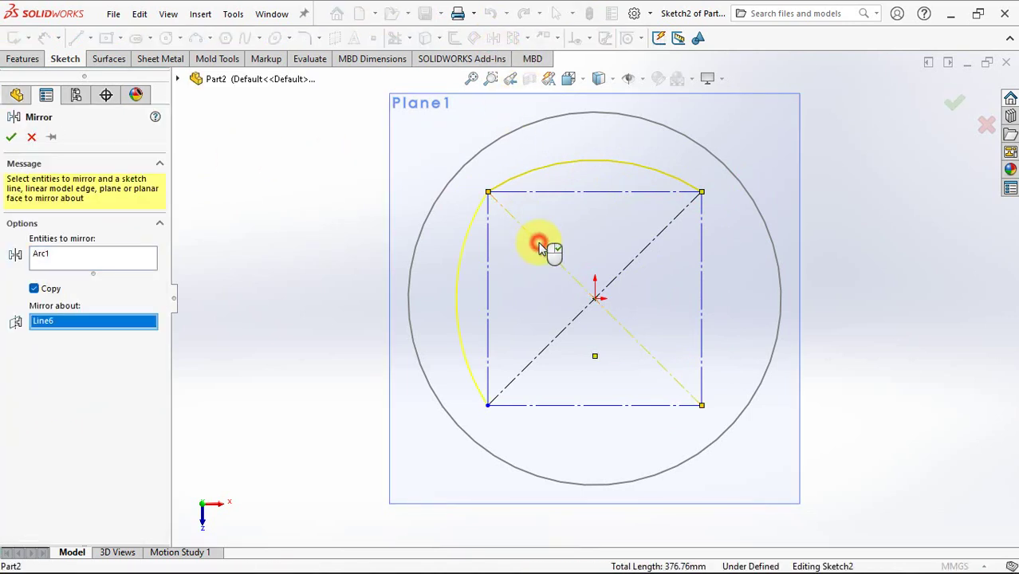
right_click(539, 244)
Step: Mirror the top and left arcs across the other diagonal to complete four arcs
left_click(496, 37)
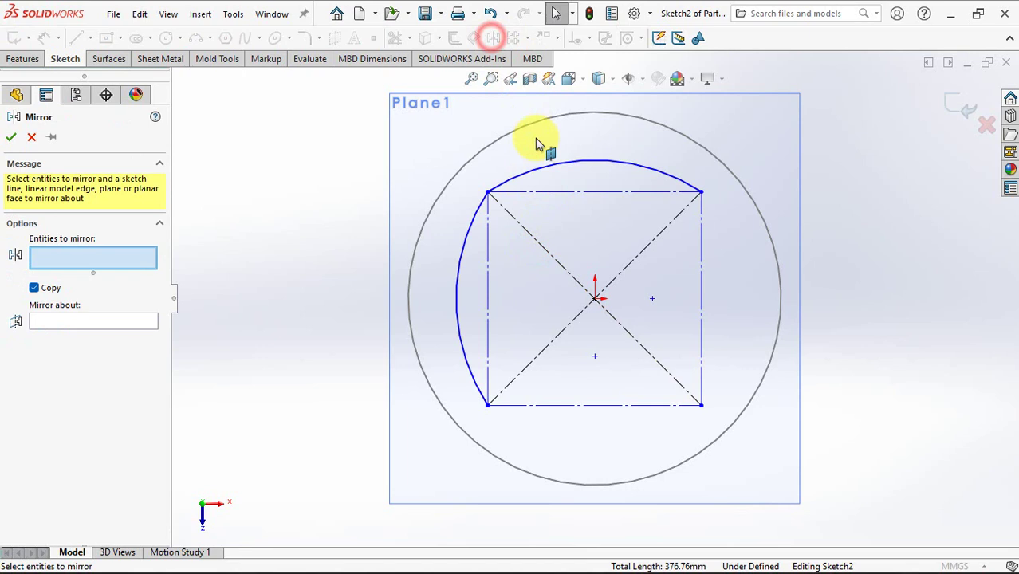
left_click(546, 167)
left_click(478, 224)
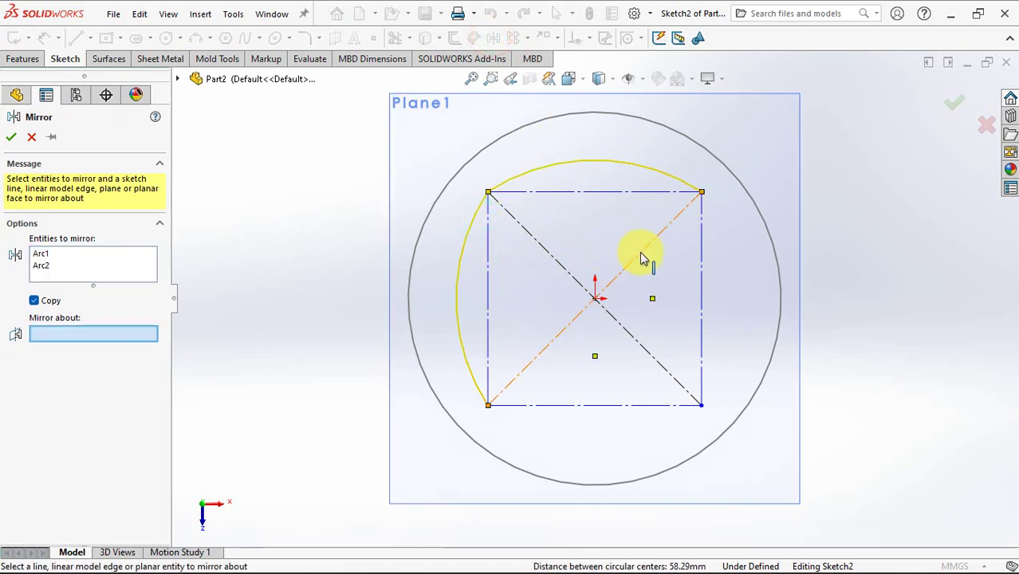
left_click(644, 254)
right_click(563, 252)
left_click(47, 42)
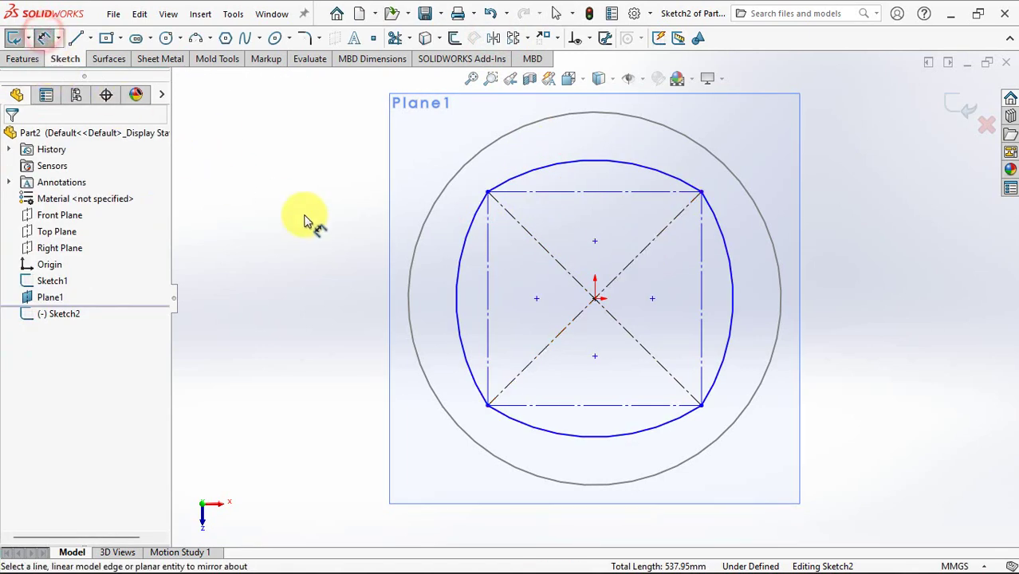
Step: Dimension the outline's top-to-bottom height as 160 mm and the top arc radius as R140
key("f")
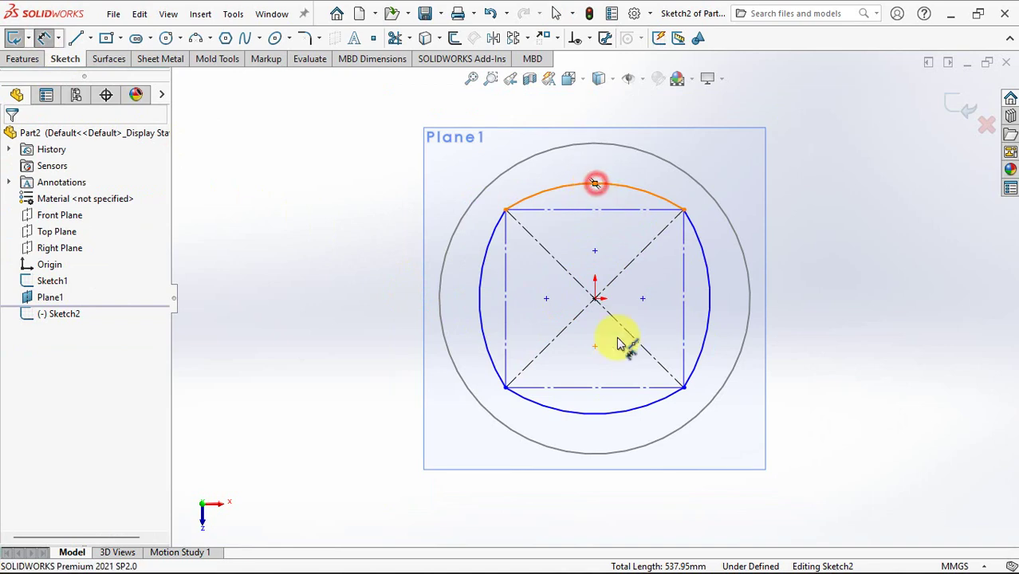
left_click(598, 420)
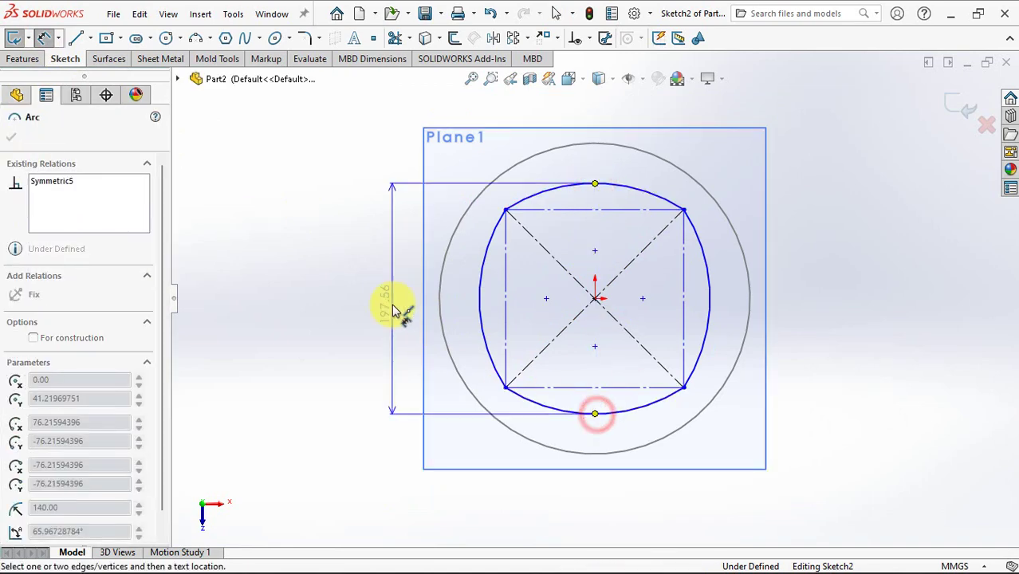
left_click(388, 303)
type("16")
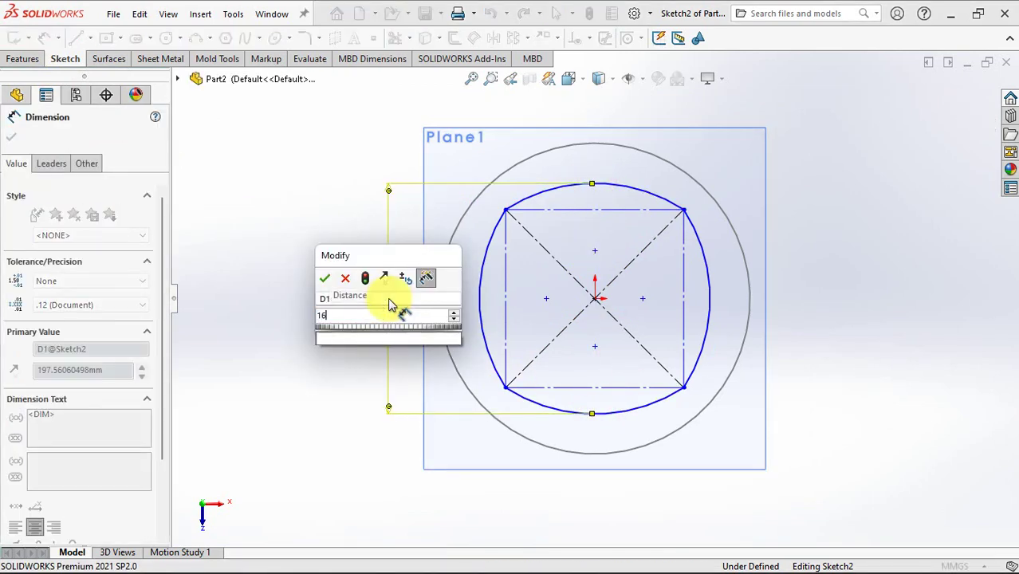
type("0")
left_click(324, 278)
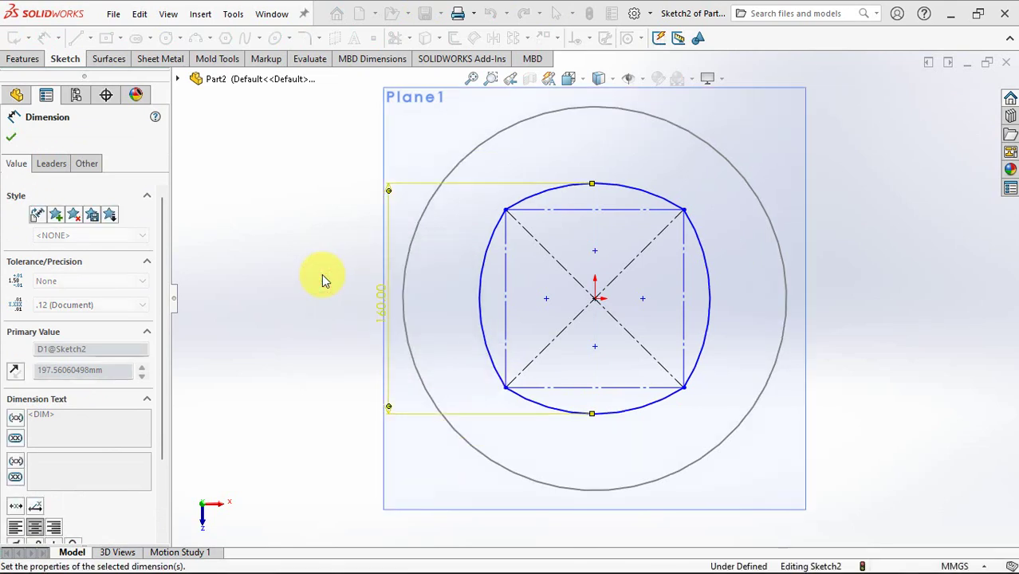
left_click(292, 303)
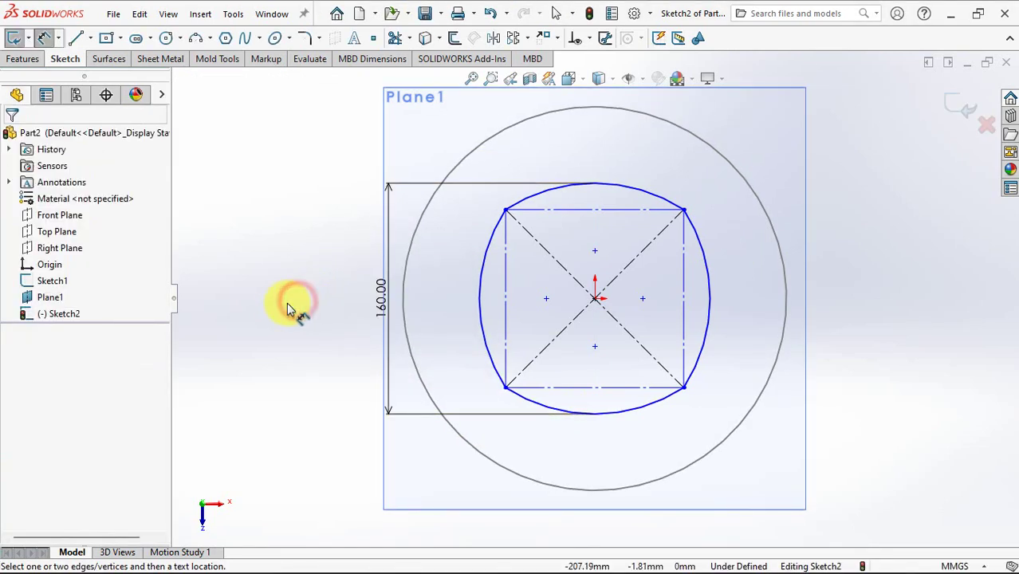
left_click(647, 192)
left_click(661, 145)
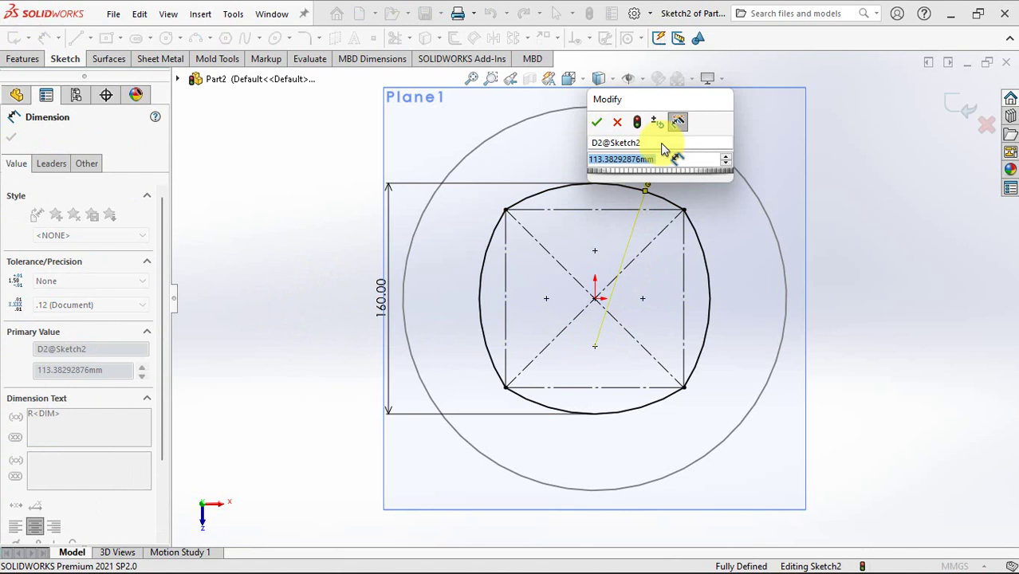
type("140")
key("Return")
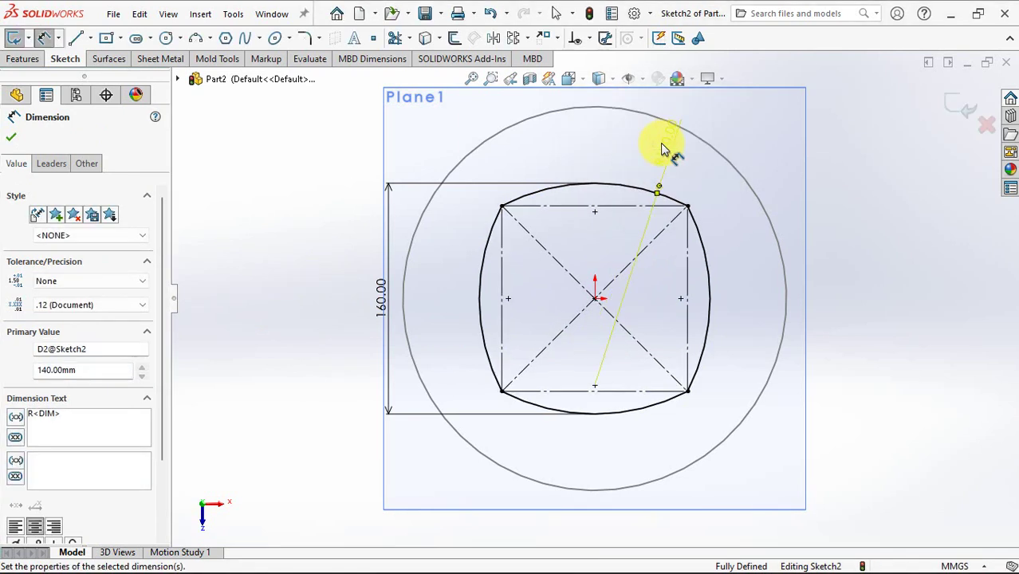
left_click(860, 211)
Step: Fillet all four square corners at 40 mm radius, accepting each relation warning
left_click(304, 37)
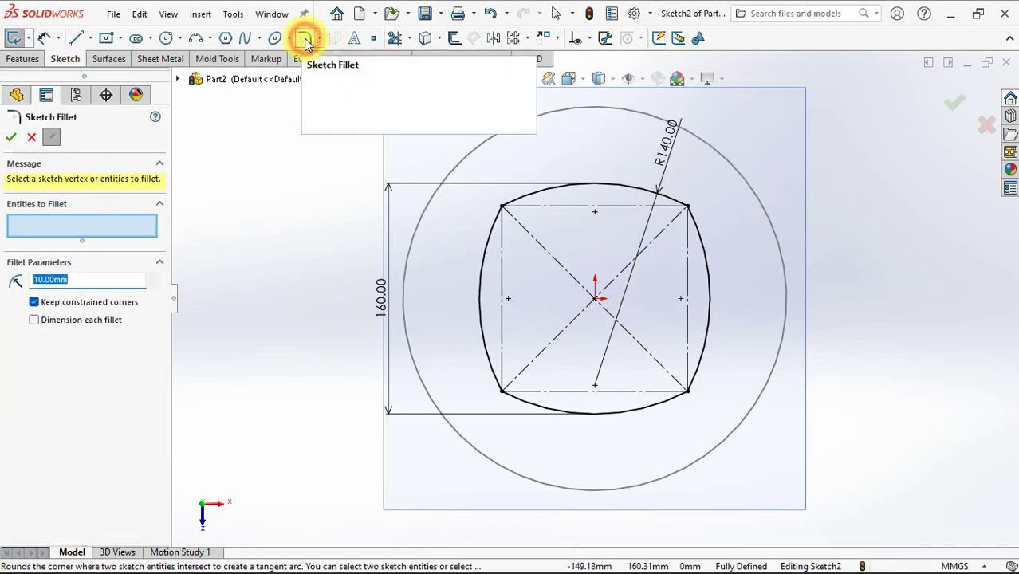
double_click(153, 276)
left_click(502, 207)
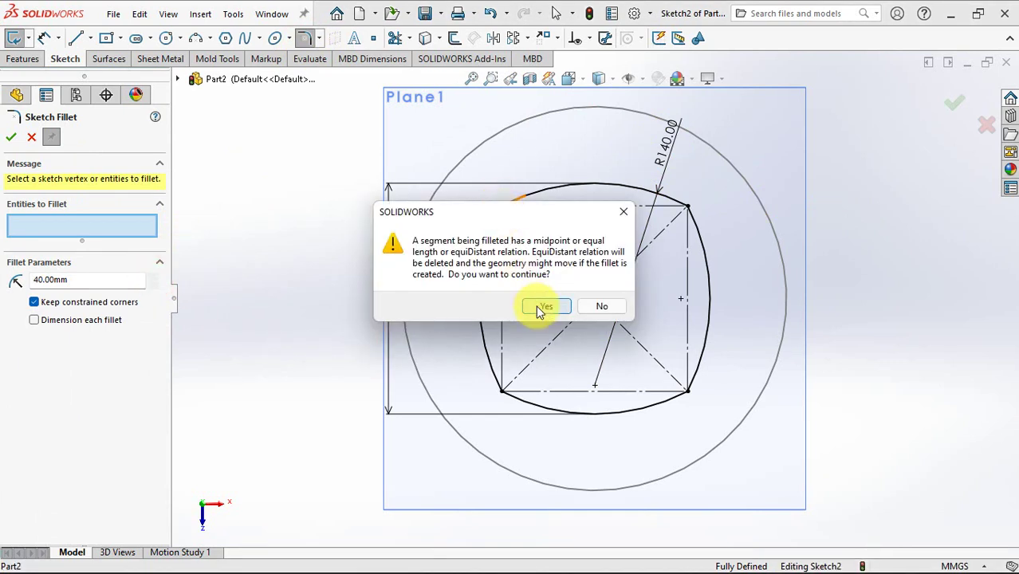
left_click(541, 309)
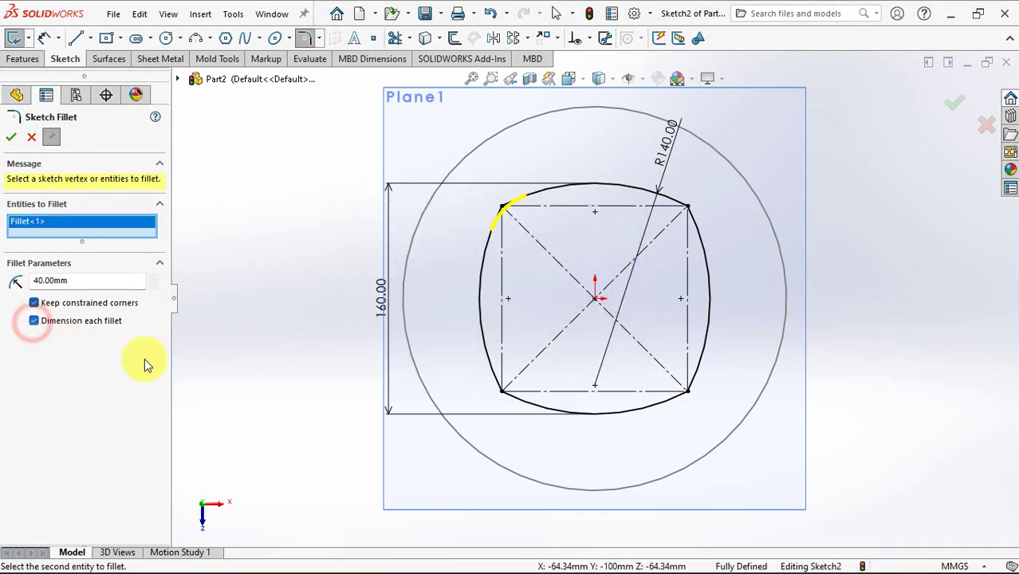
left_click(501, 390)
left_click(548, 304)
left_click(687, 391)
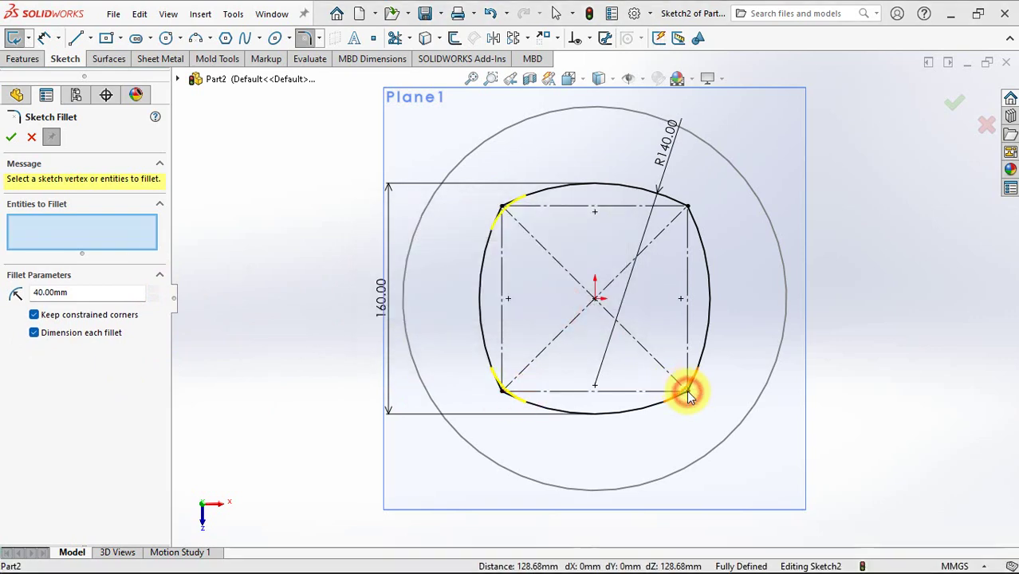
left_click(542, 304)
left_click(687, 208)
left_click(540, 308)
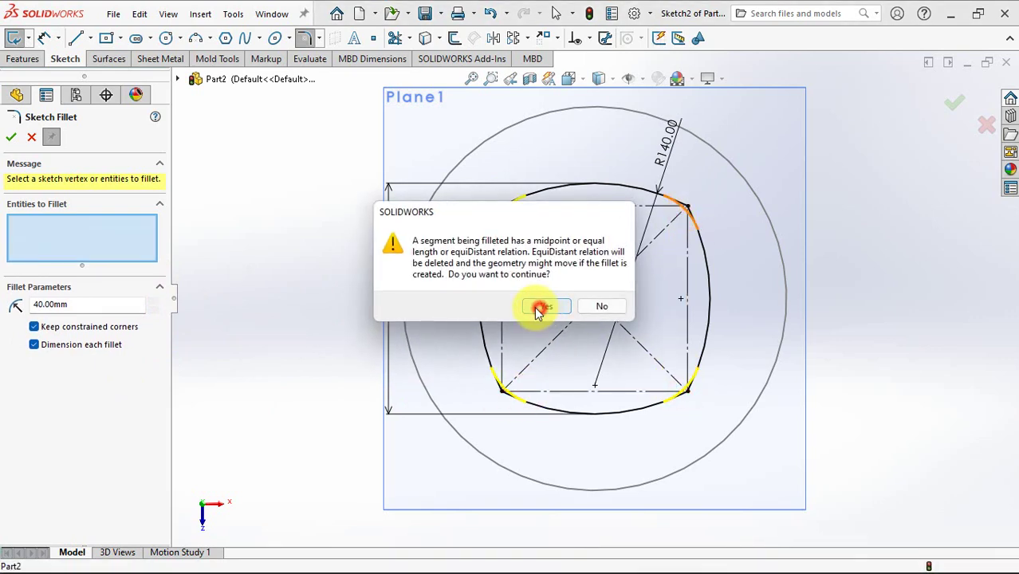
left_click(11, 137)
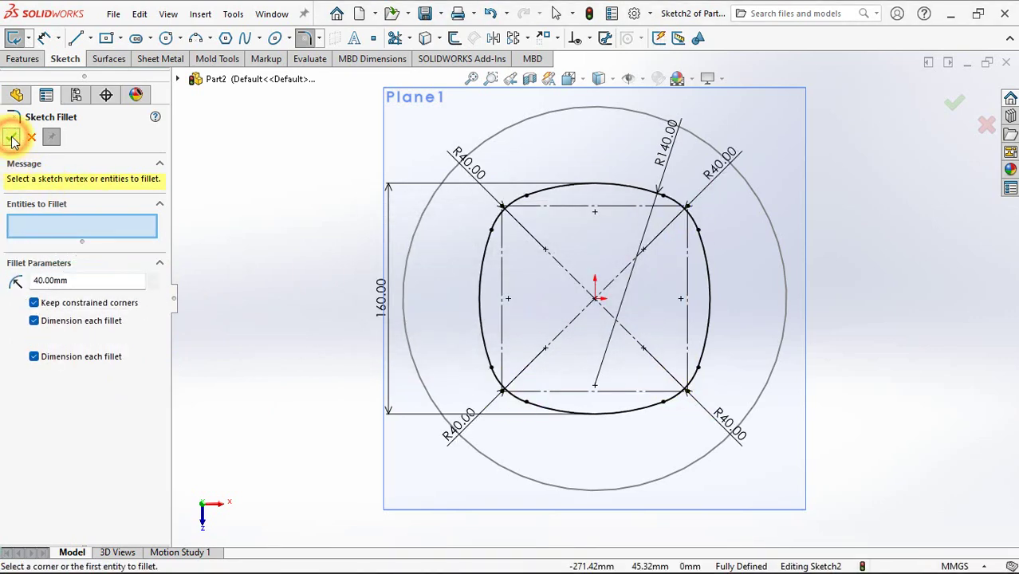
left_click(956, 107)
Step: Exit Sketch2, open a new sketch on the Front Plane, and hide Plane1
left_click(953, 104)
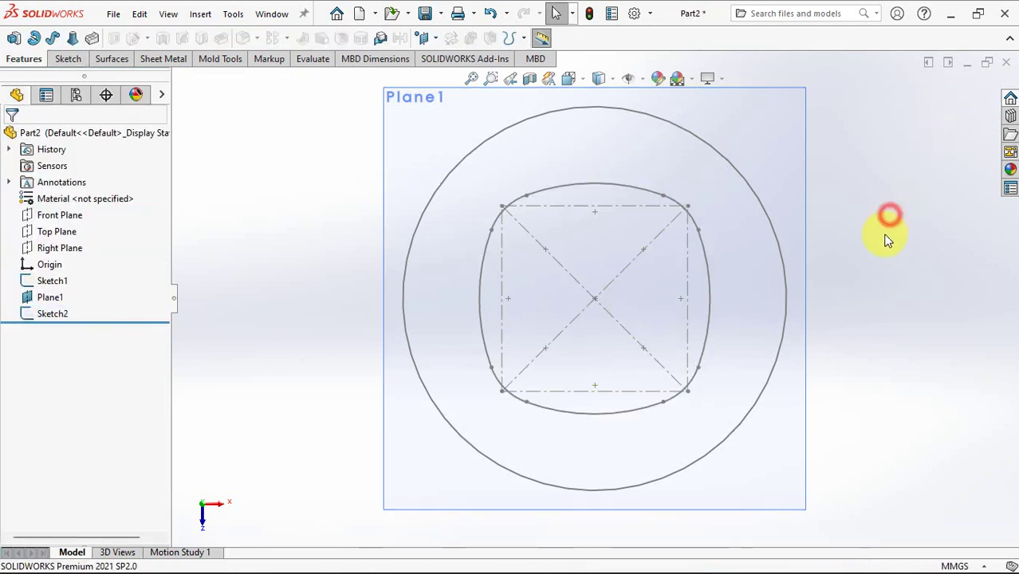
middle_click_drag(782, 196, 773, 192)
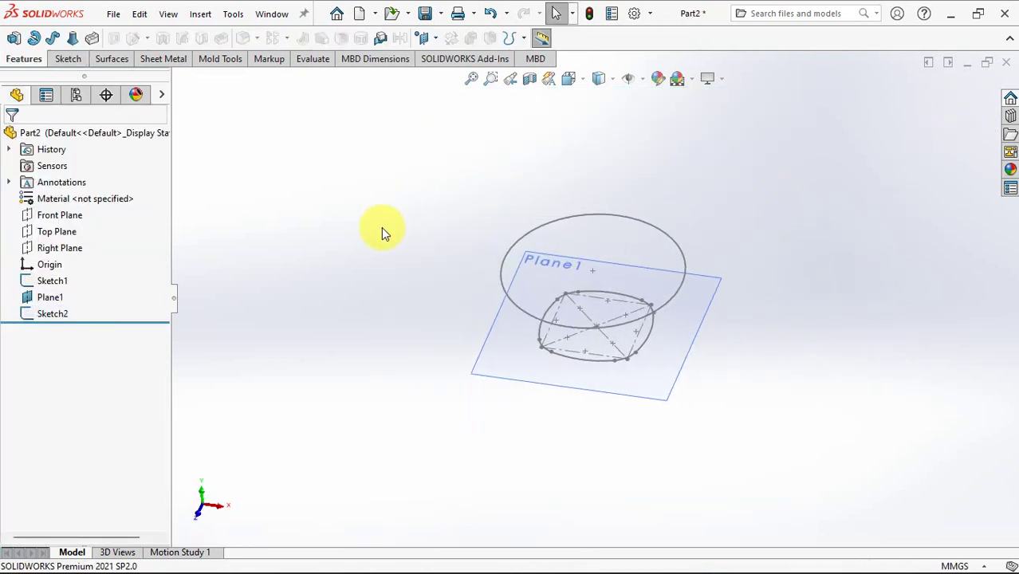
left_click(50, 216)
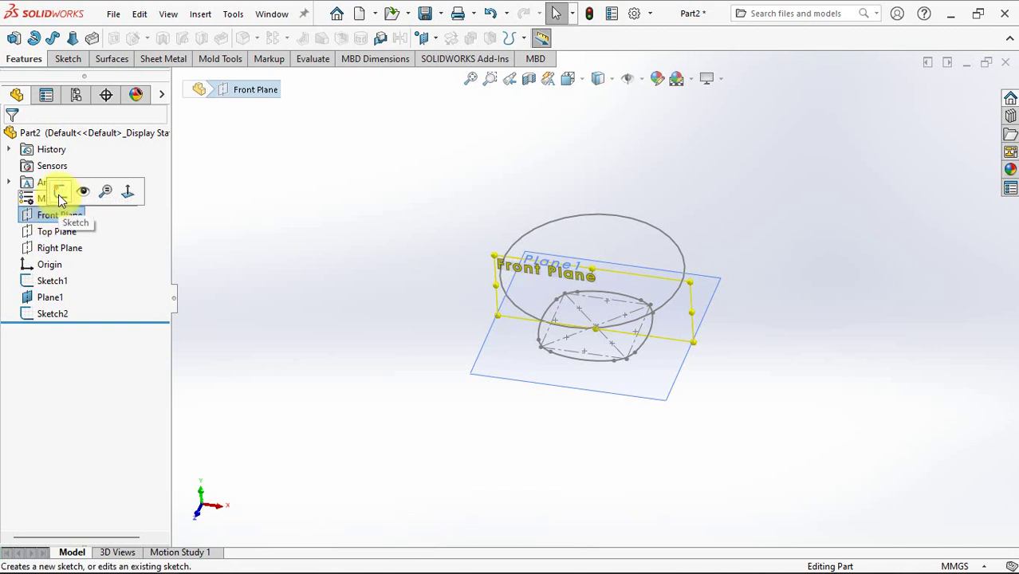
left_click(60, 193)
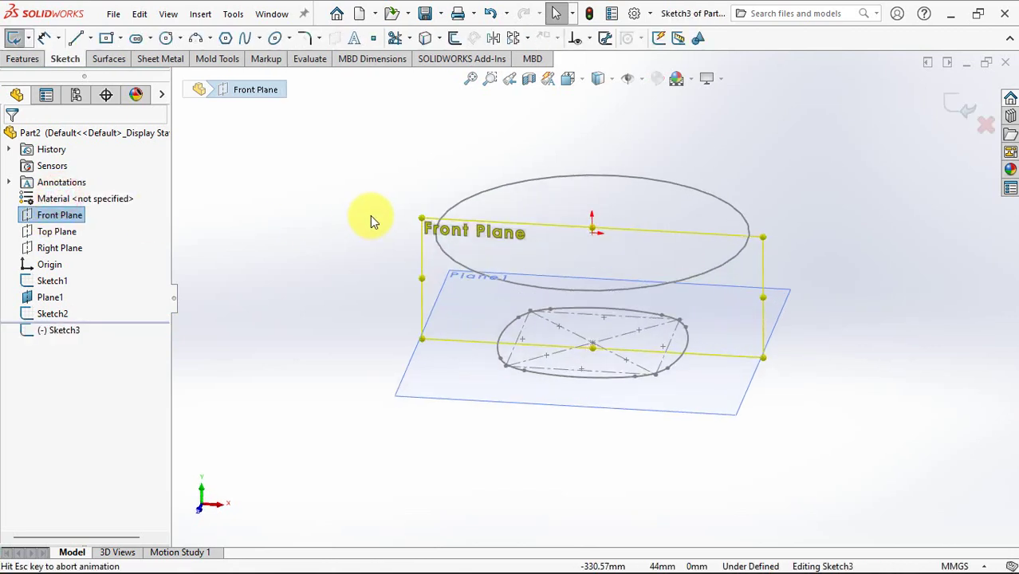
left_click(291, 155)
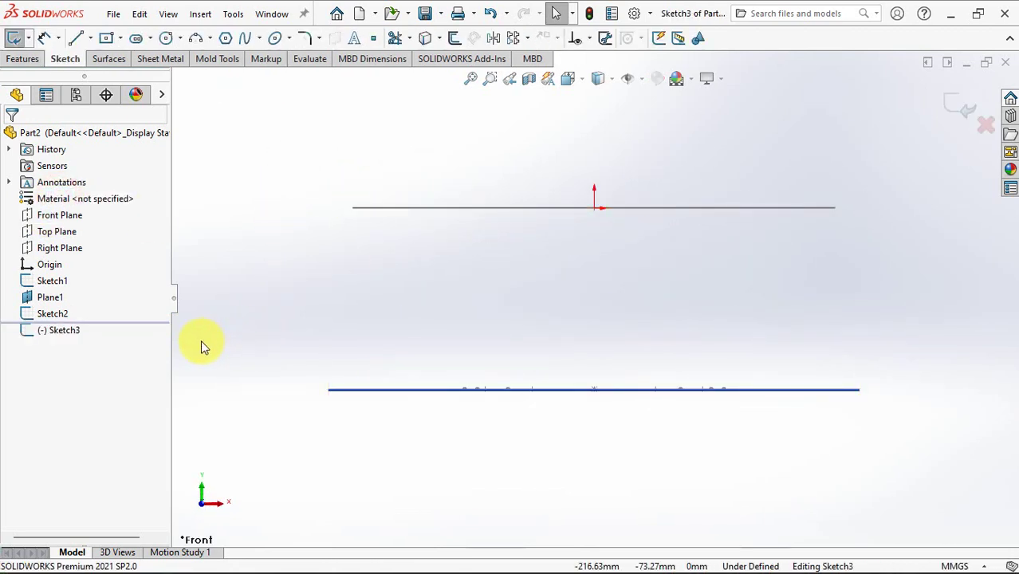
left_click(52, 297)
left_click(82, 272)
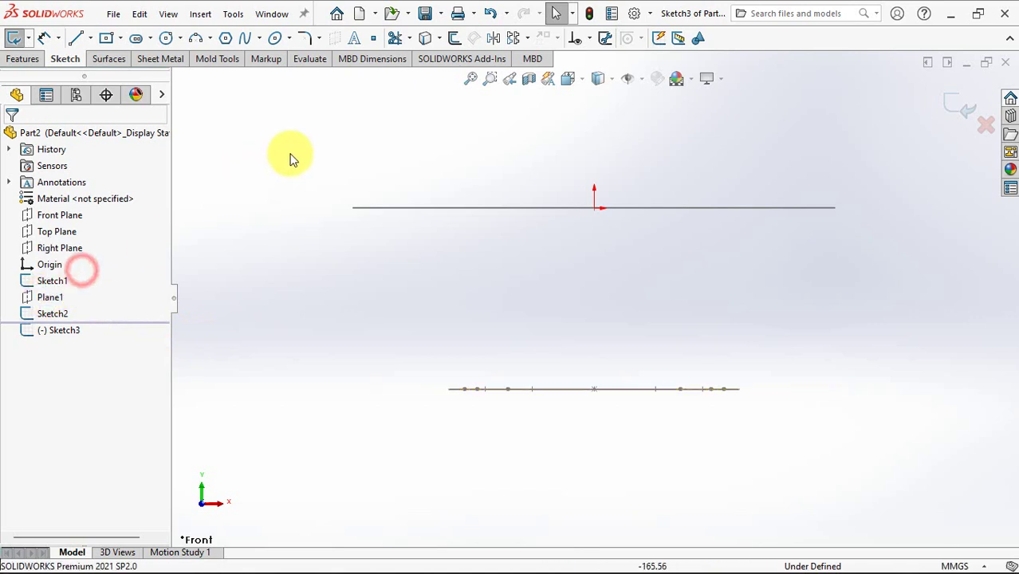
Step: Draw two connected three-point arcs from the top line's right end down toward the base
left_click(195, 37)
left_click(835, 209)
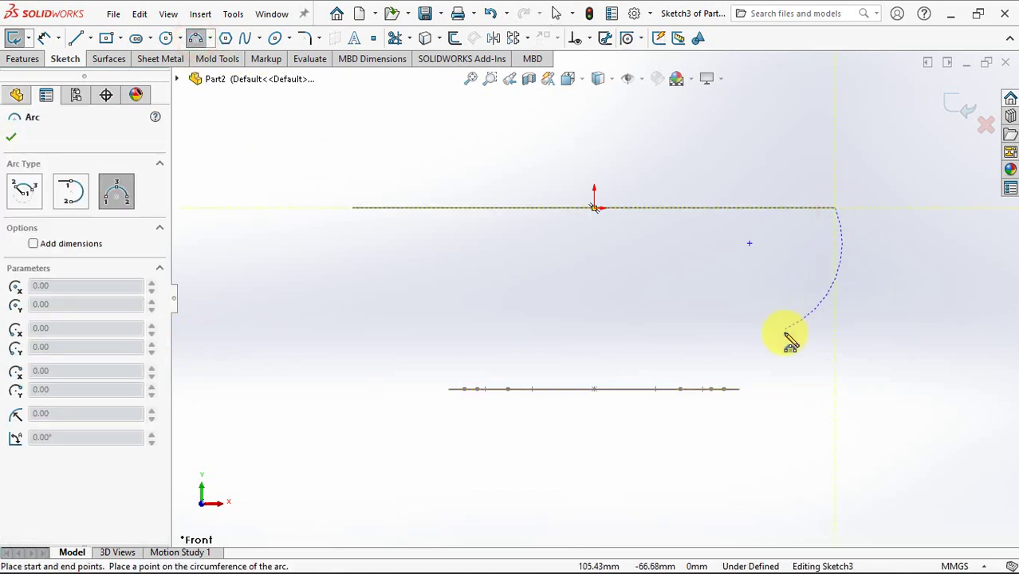
left_click(779, 353)
scroll(772, 373, "down", 3)
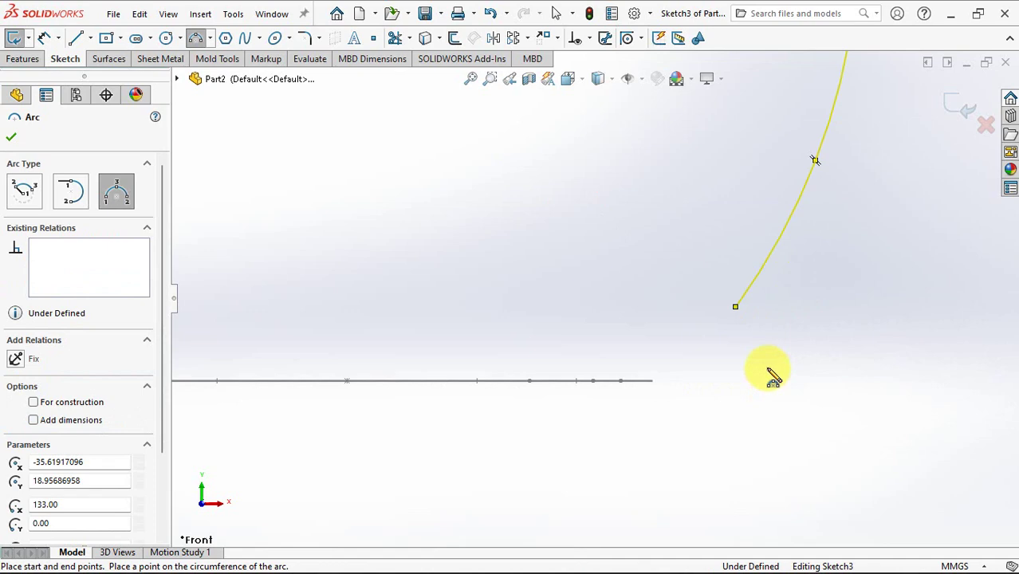
left_click(652, 380)
left_click(735, 306)
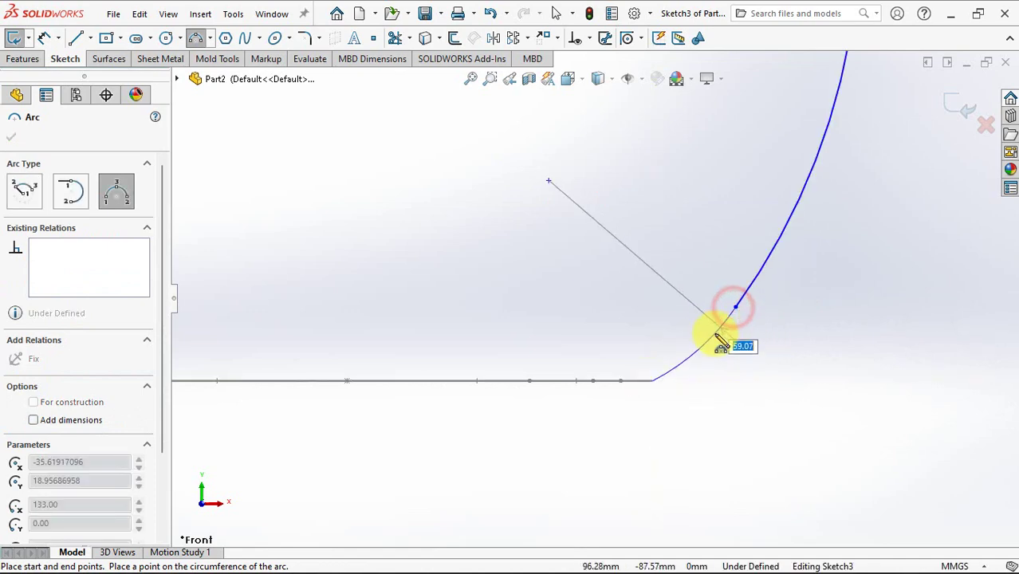
left_click(716, 336)
right_click(719, 341)
left_click(742, 345)
middle_click_drag(739, 346, 732, 382)
Step: Pierce the wall curve's lower end onto the base outline and make its top end coincident with the top ellipse
left_click(626, 352)
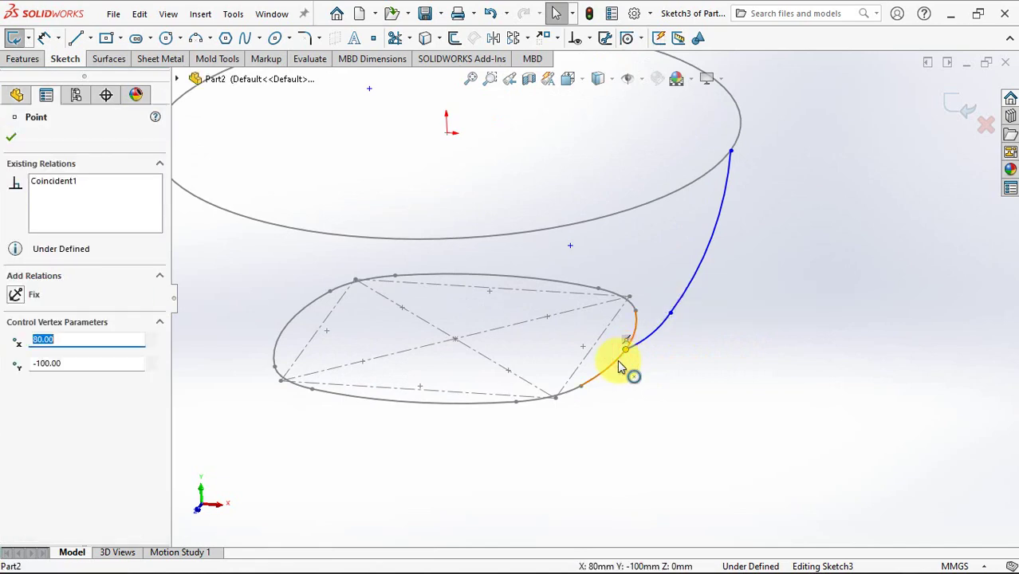
left_click(619, 361, "ctrl")
left_click(706, 296)
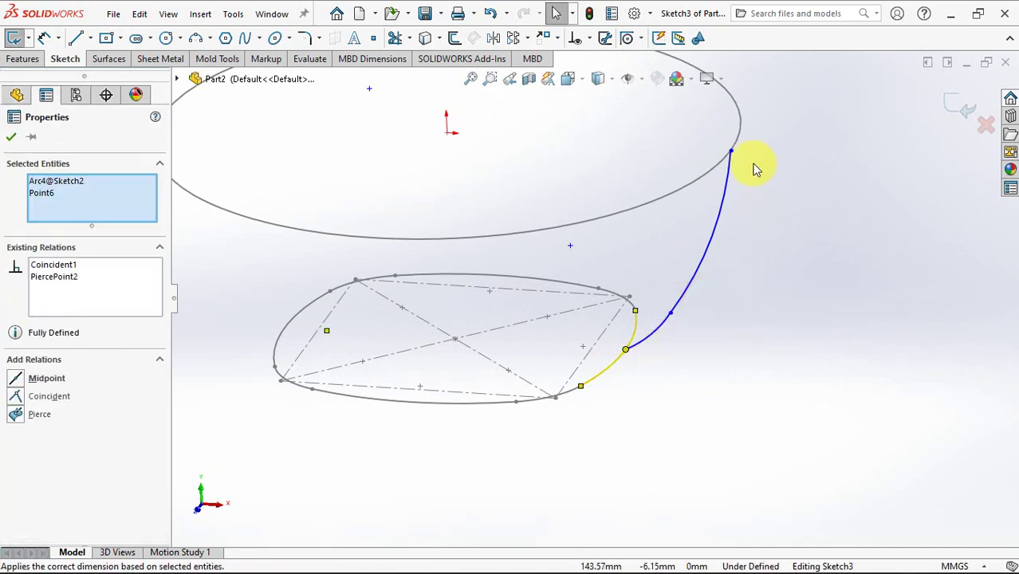
left_click(733, 150)
left_click(739, 131, "ctrl")
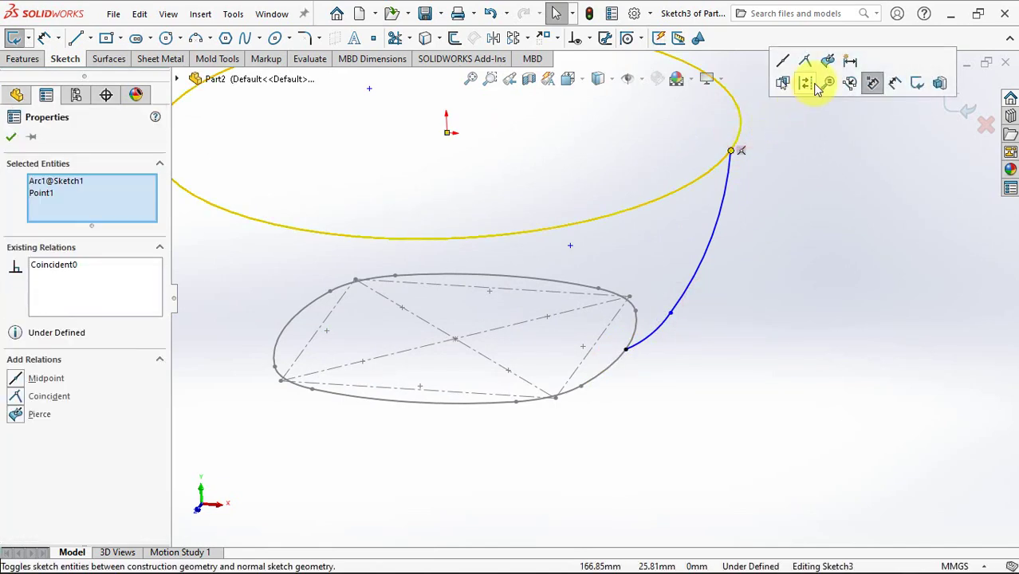
left_click(820, 64)
left_click(824, 218)
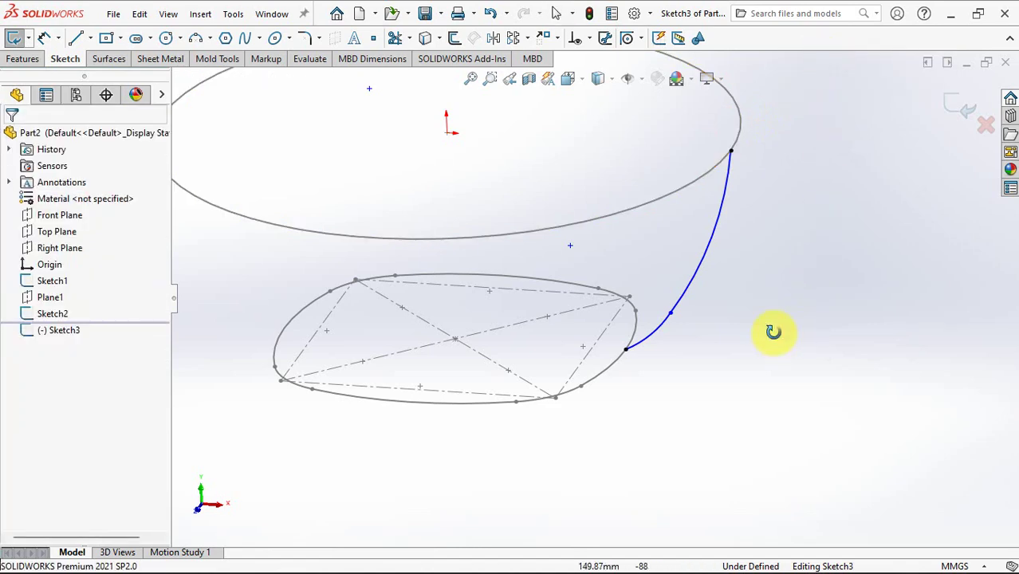
middle_click_drag(774, 331, 779, 312)
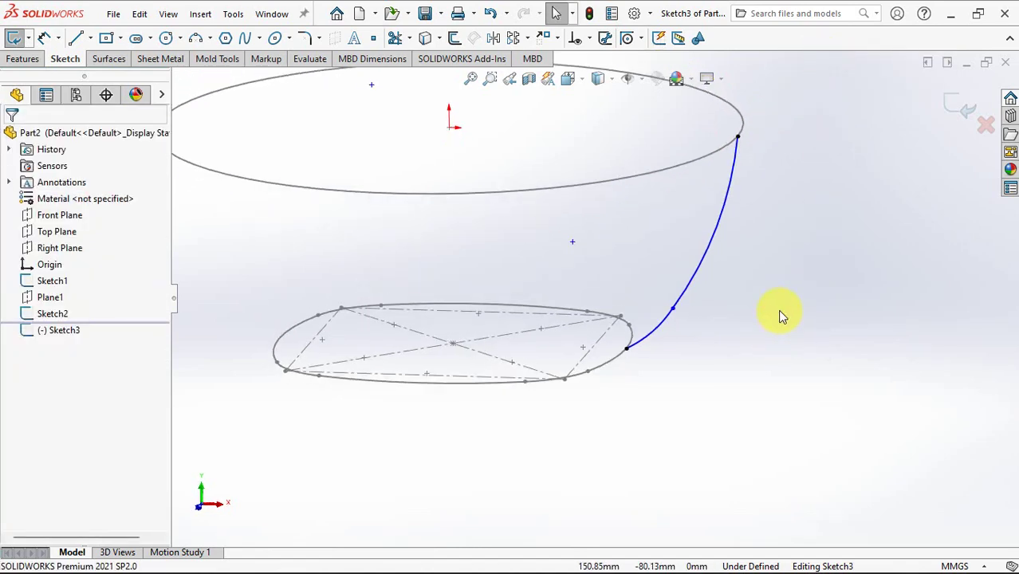
key("ctrl+1")
mouse_move(866, 366)
middle_mouse_down("ctrl")
mouse_move(762, 375)
mouse_move(790, 316)
middle_mouse_up("ctrl")
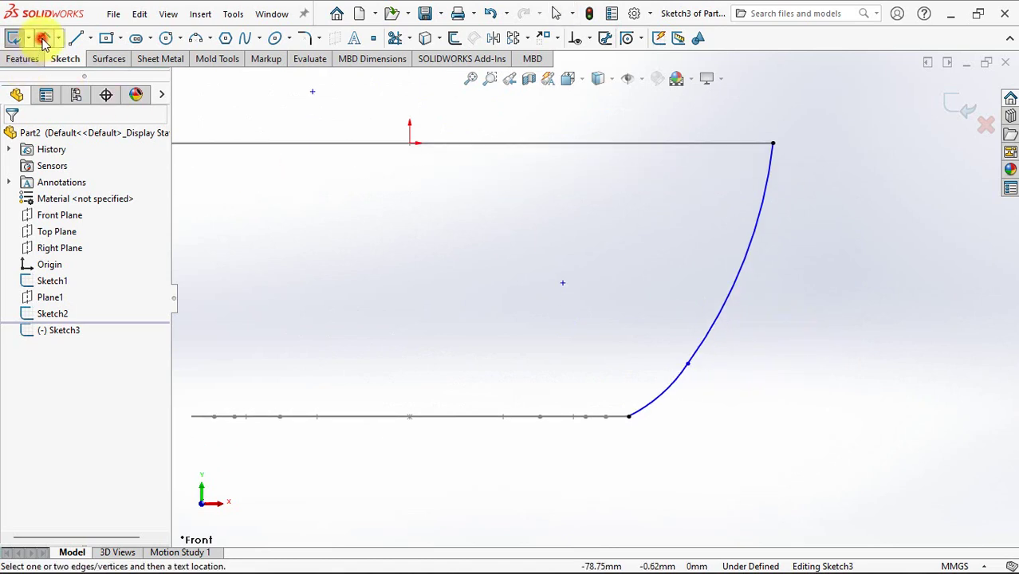
Step: Dimension the arcs' junction 24 mm above the base line
left_click(687, 363)
left_click(591, 416)
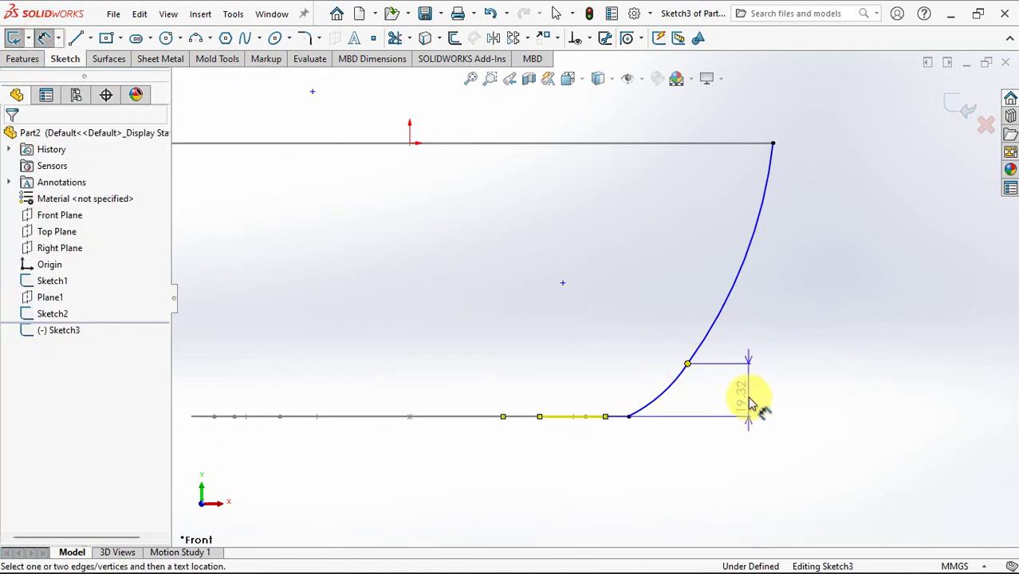
left_click(749, 402)
left_click(686, 377)
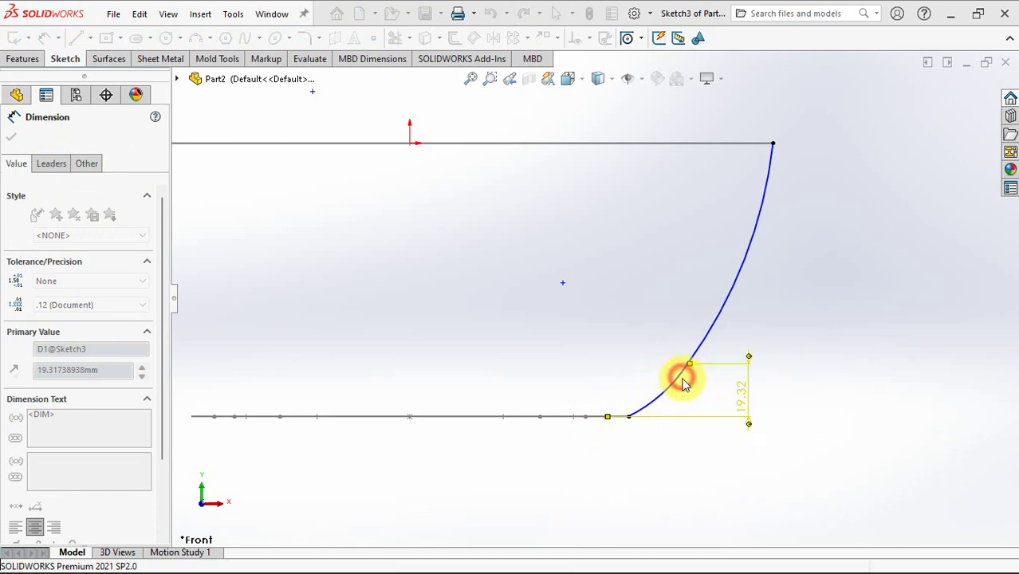
left_click(701, 445)
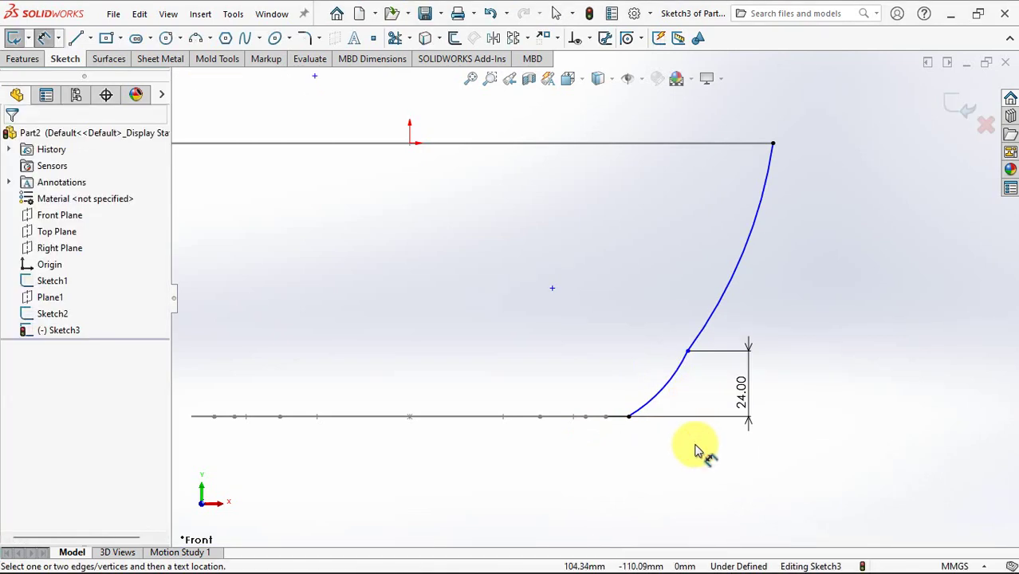
Step: Set the lower arc radius to R50 and the upper arc radius to R250
left_click(659, 389)
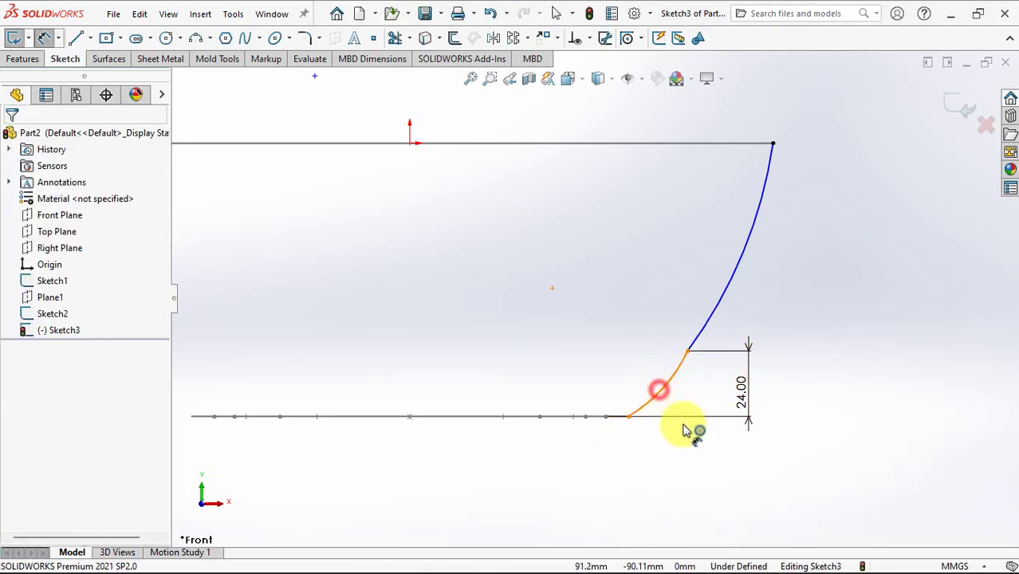
left_click(717, 453)
type("50")
left_click(655, 428)
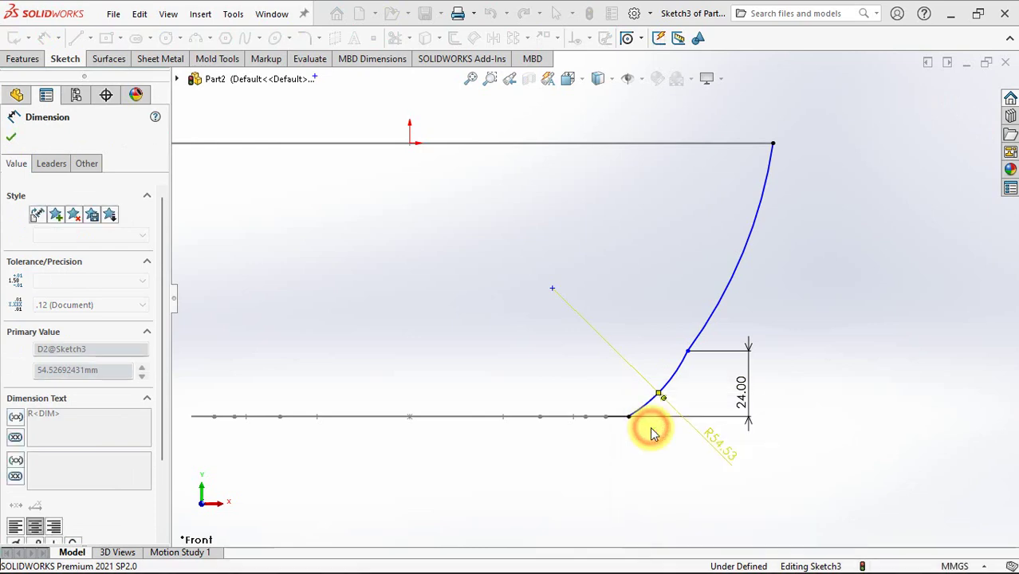
left_click(717, 451)
left_click(672, 282)
left_click(723, 280)
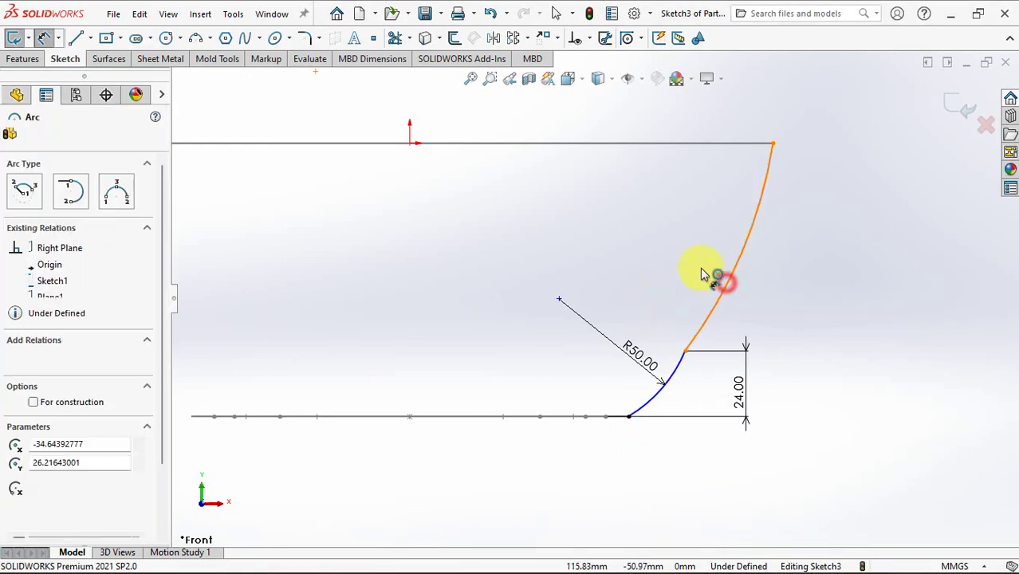
left_click(680, 257)
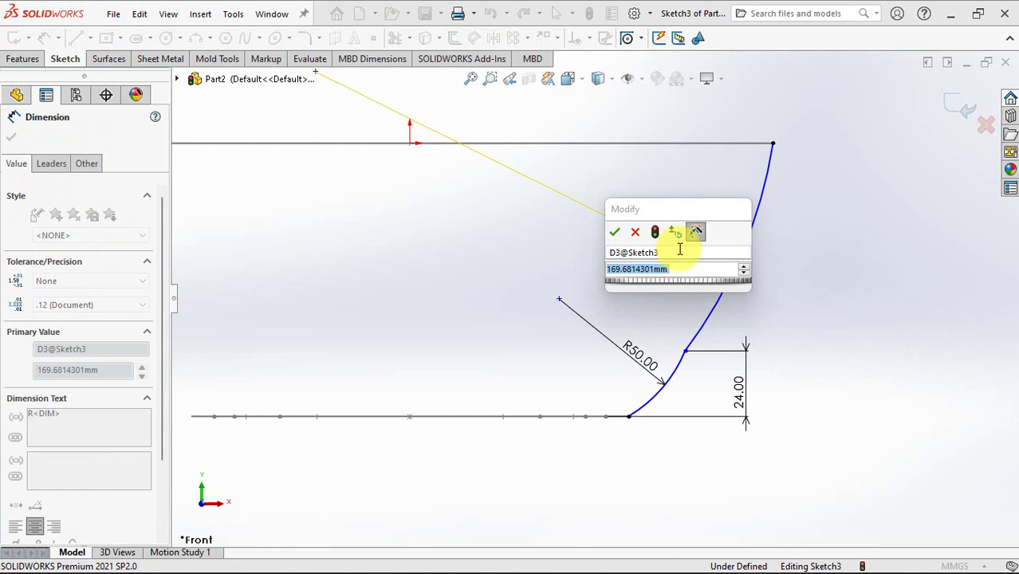
type("250")
left_click(615, 231)
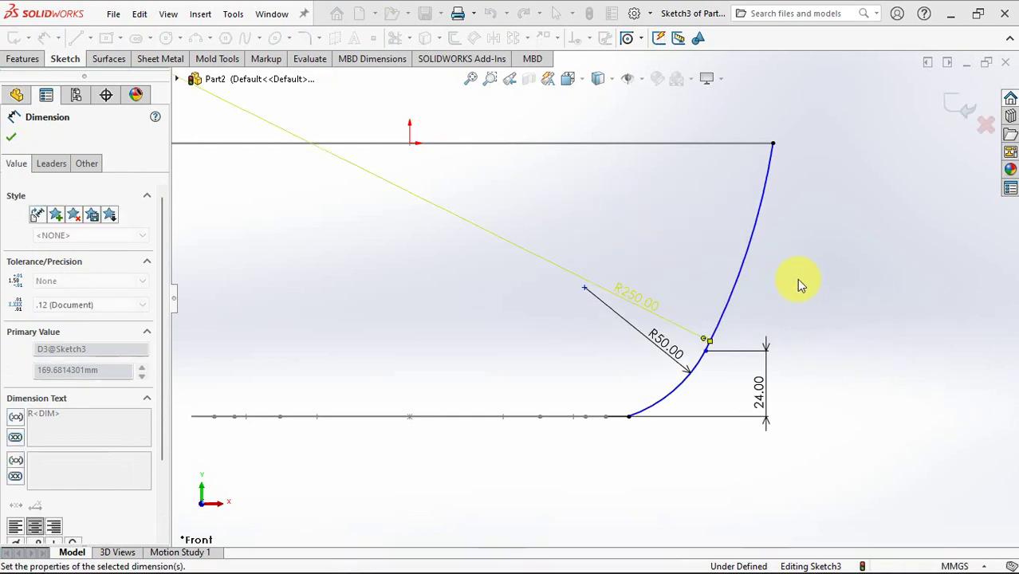
left_click(797, 278)
Step: Make the upper and lower arcs tangent to each other
right_click(798, 252)
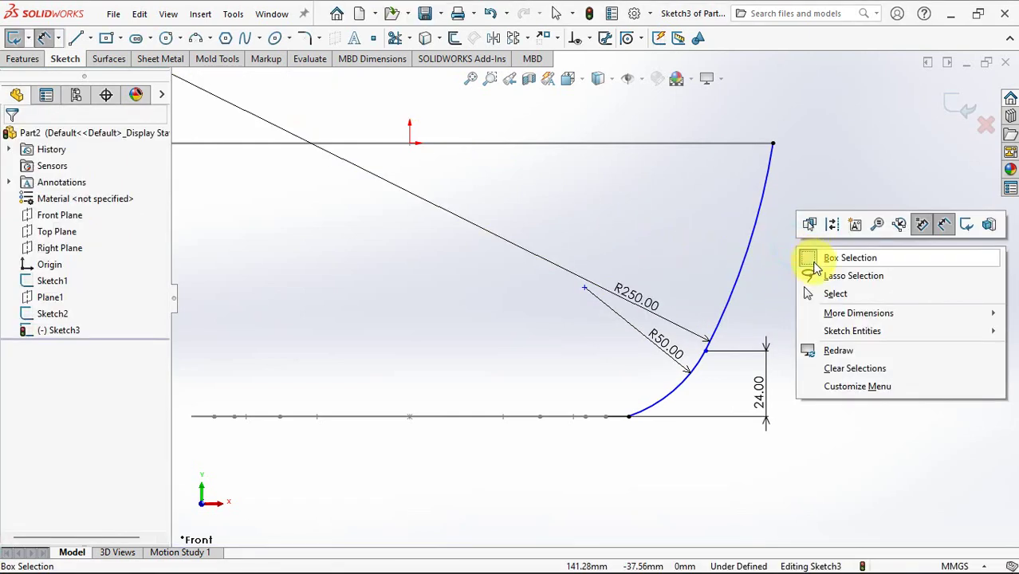
left_click(821, 291)
left_click(734, 294)
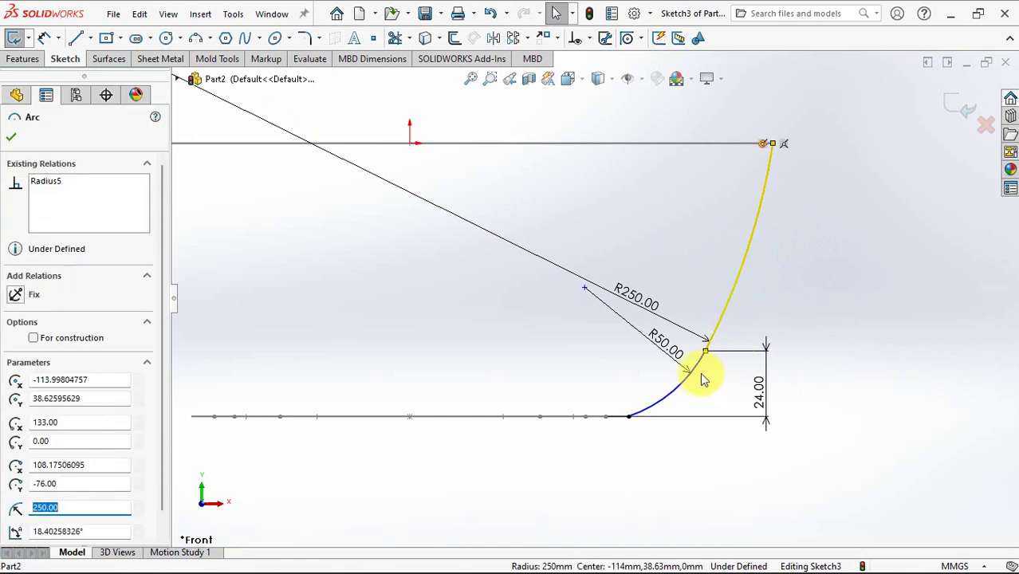
left_click(698, 364, "ctrl")
left_click(765, 301)
left_click(816, 234)
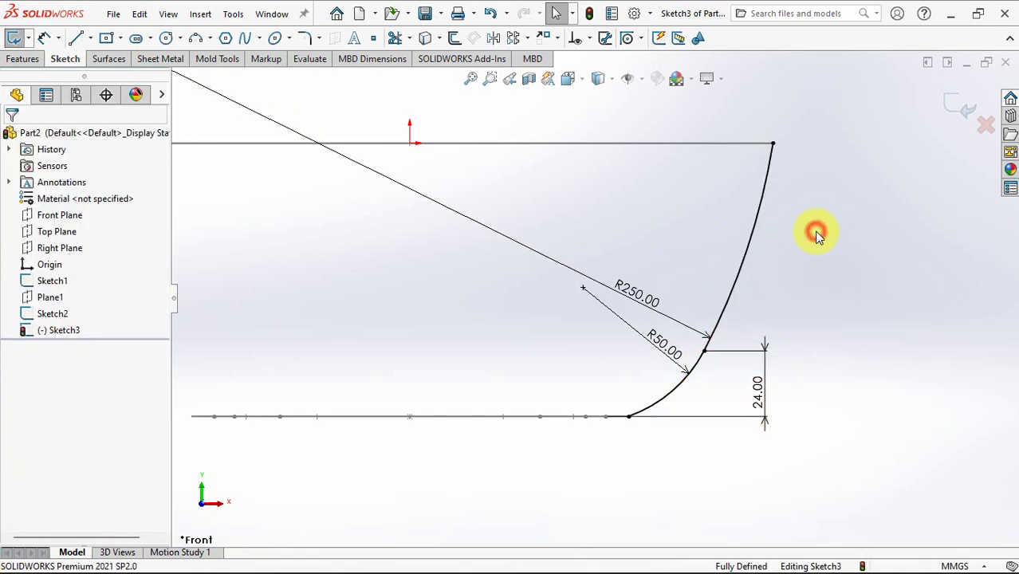
mouse_move(865, 216)
middle_mouse_down()
mouse_move(837, 230)
mouse_move(782, 296)
mouse_move(778, 321)
mouse_move(866, 355)
middle_mouse_up()
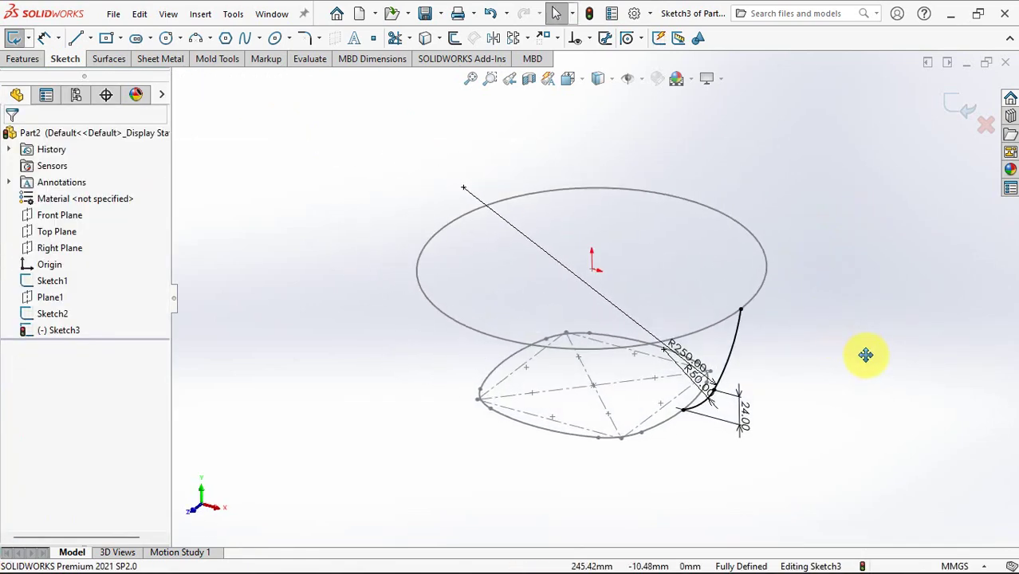
Step: Start a swept surface with Sketch3 as profile and the Sketch1 ellipse as path
left_click(109, 59)
left_click(52, 40)
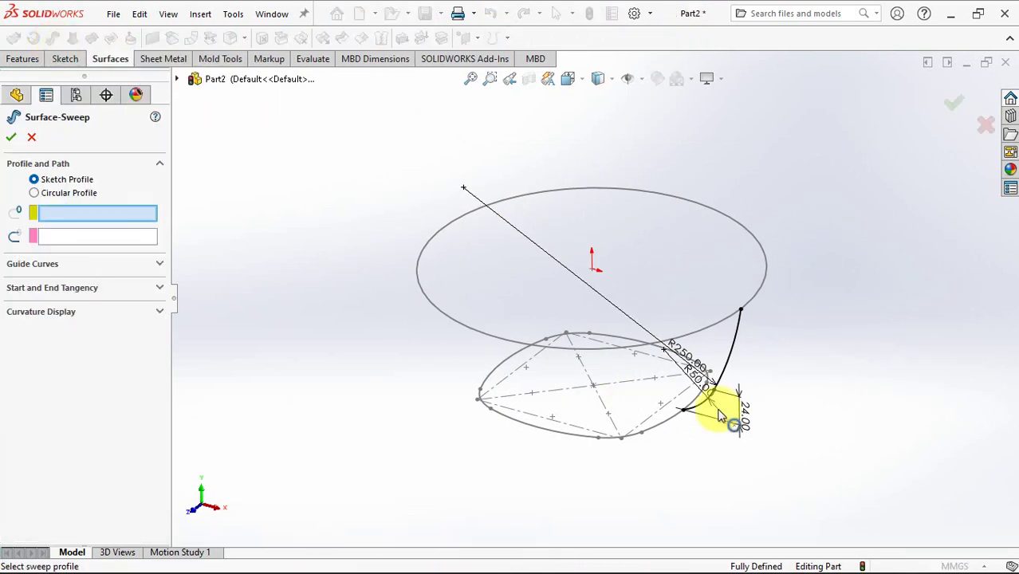
left_click(731, 360)
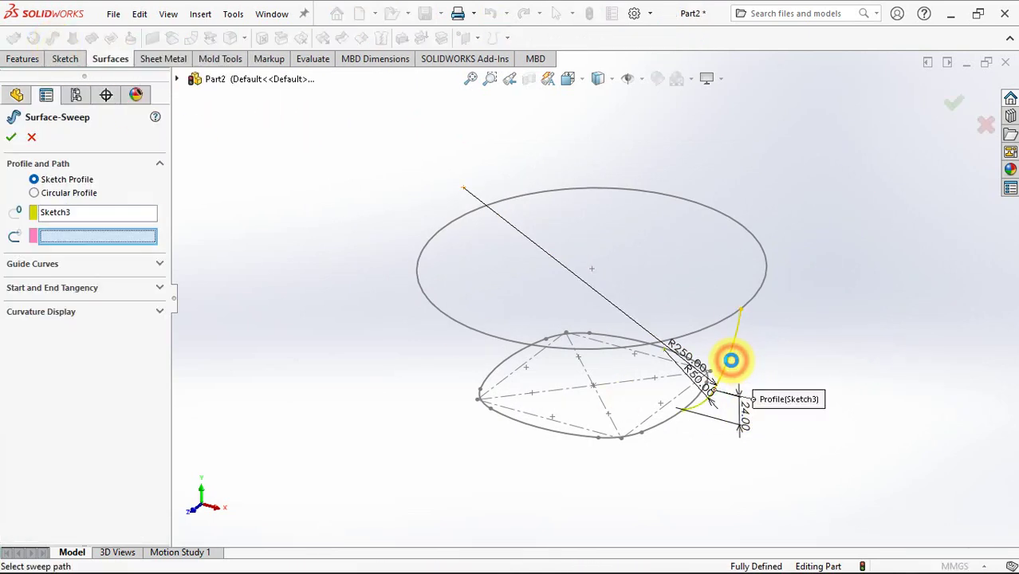
left_click(755, 297)
Step: Add Sketch2 as the guide curve and accept the swept bowl wall surface
left_click(109, 264)
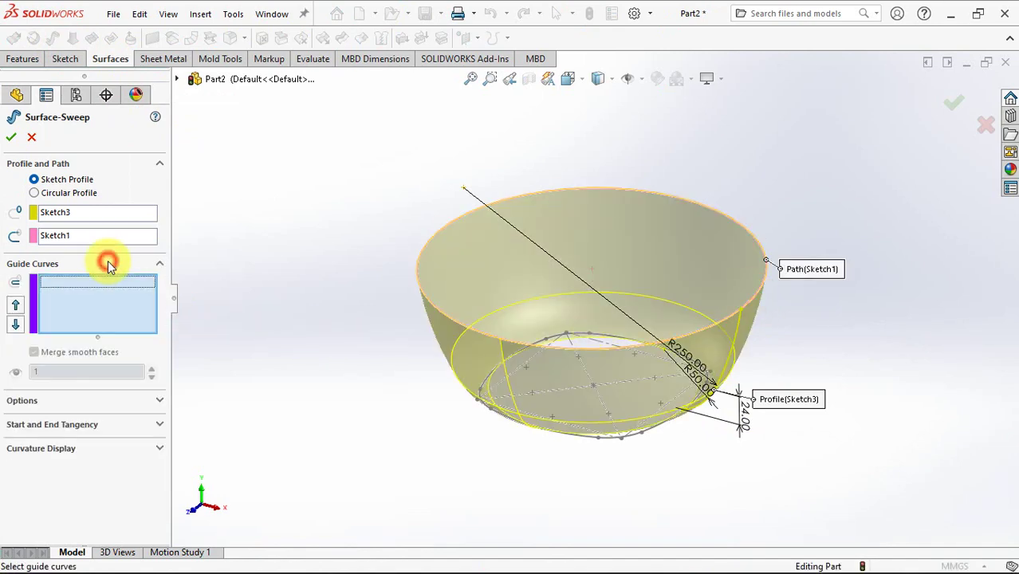
scroll(662, 451, "down", 3)
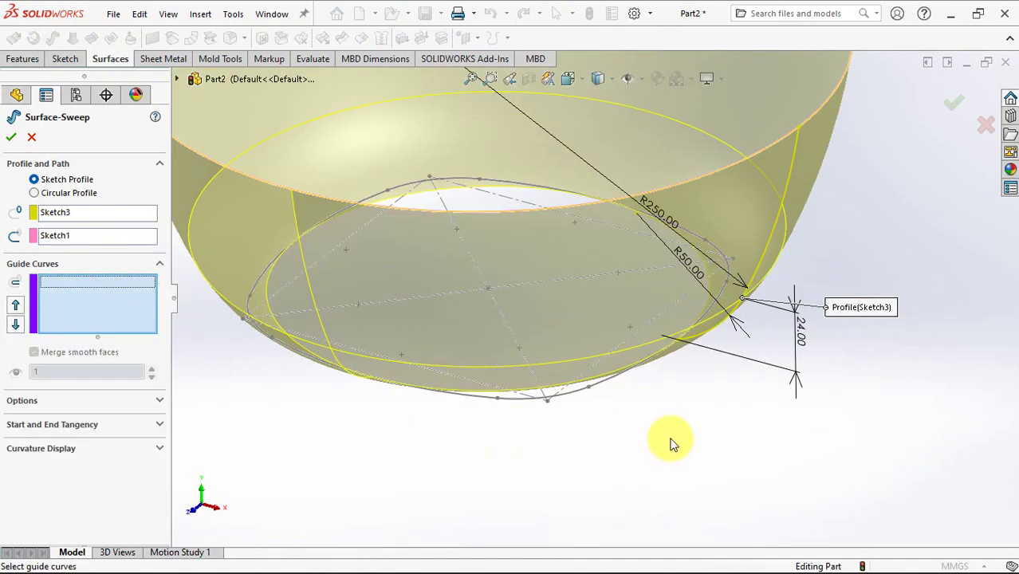
left_click(608, 380)
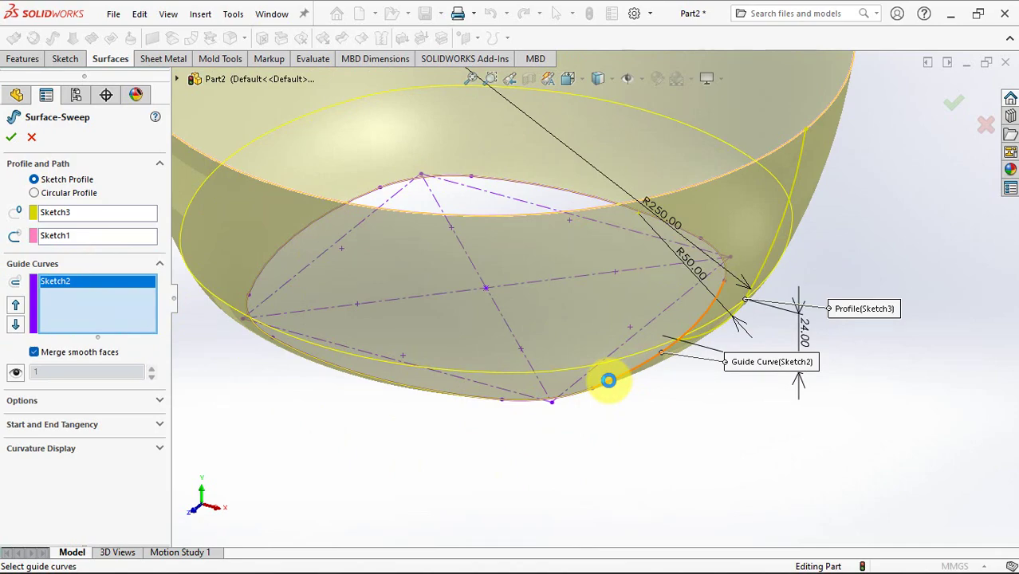
middle_click_drag(608, 380, 619, 216)
scroll(555, 377, "down", 4)
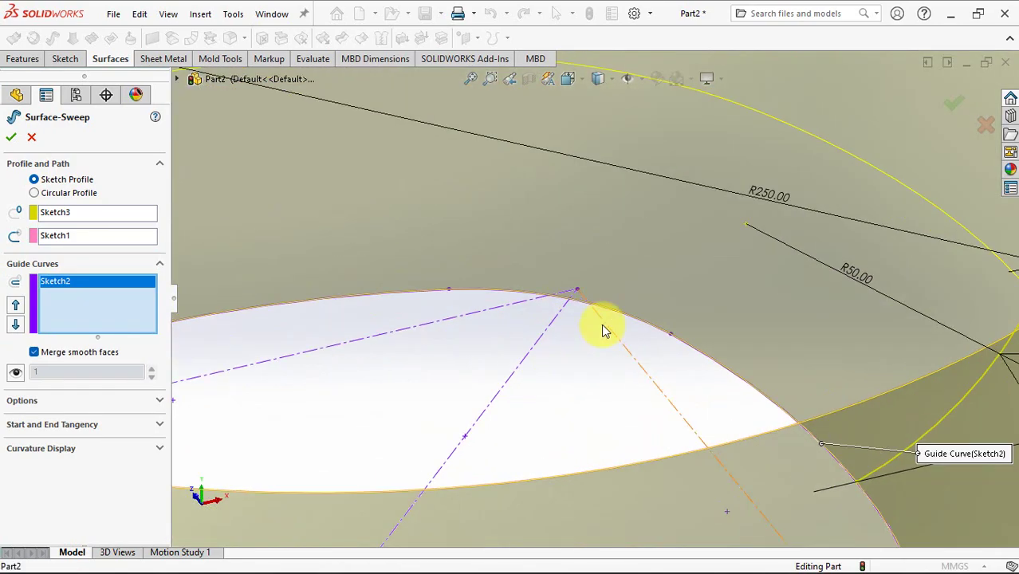
middle_click_drag(620, 271, 652, 284)
scroll(652, 284, "up", 5)
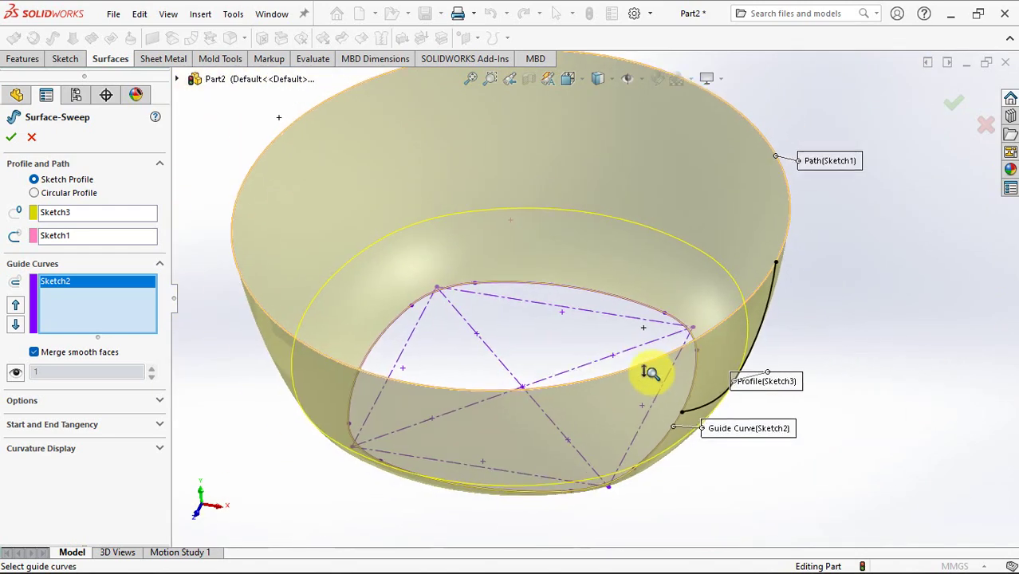
left_click(945, 101)
left_click(892, 195)
Step: Cap the bowl's top rim and bottom inner edge openings with a planar surface
left_click(152, 38)
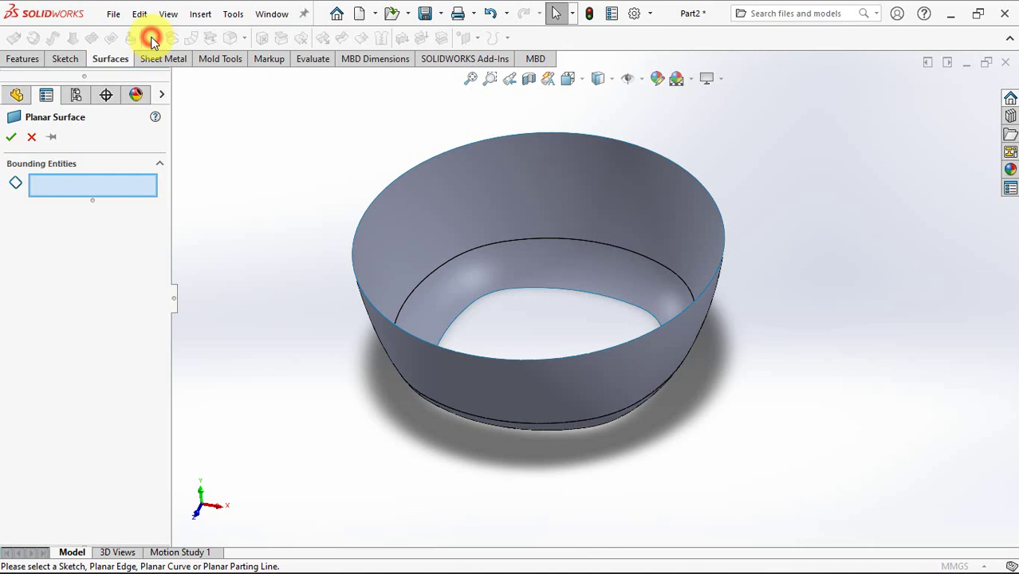
left_click(412, 166)
middle_click_drag(411, 166, 524, 265)
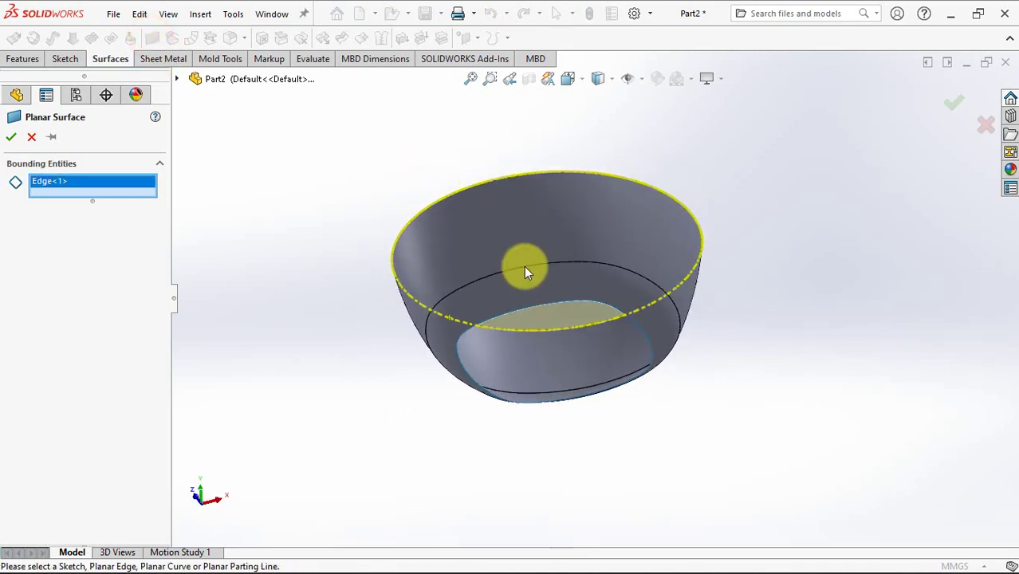
left_click(464, 370)
middle_click_drag(447, 282, 448, 334)
scroll(448, 335, "down", 3)
left_click(12, 137)
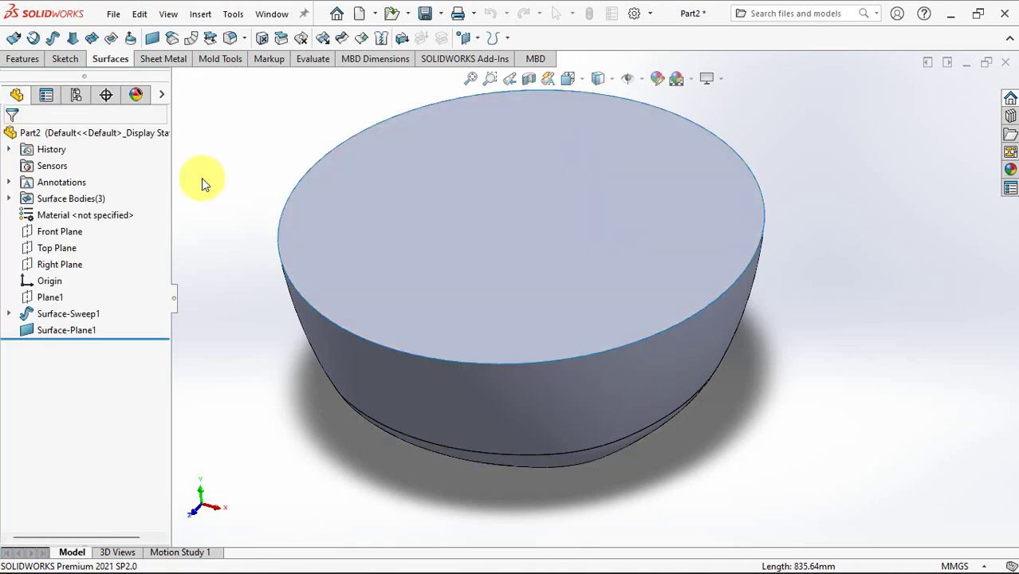
Step: Knit the sweep and both caps into one solid body, Surface-Knit1
left_click(381, 38)
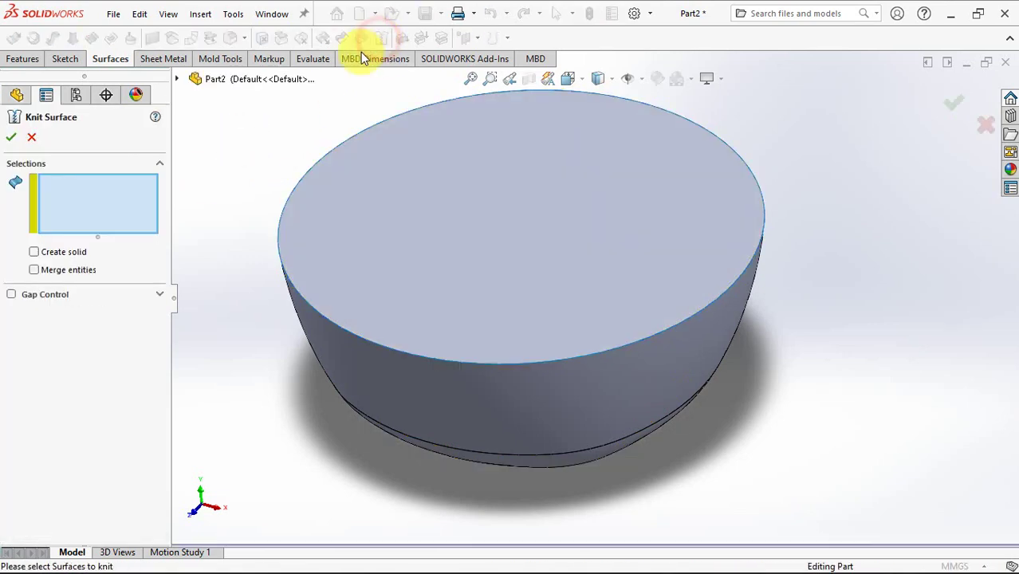
left_click(33, 251)
left_click(464, 269)
middle_click_drag(464, 270, 458, 377)
left_click(460, 376)
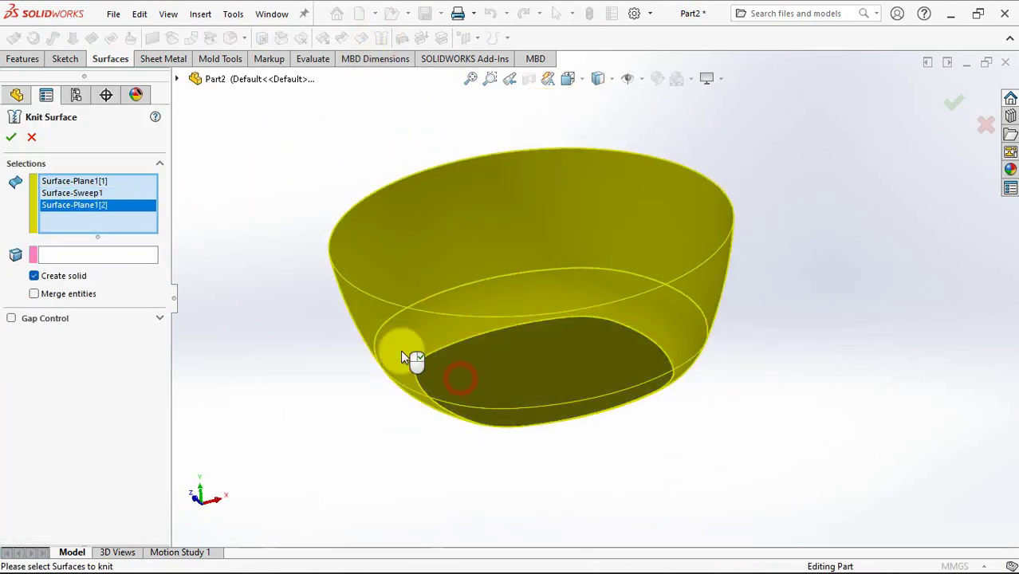
left_click(11, 137)
middle_click_drag(296, 171, 308, 302)
Step: Sketch on the Front Plane using the lower seam edge and a 46 mm offset below the top edge
left_click(53, 231)
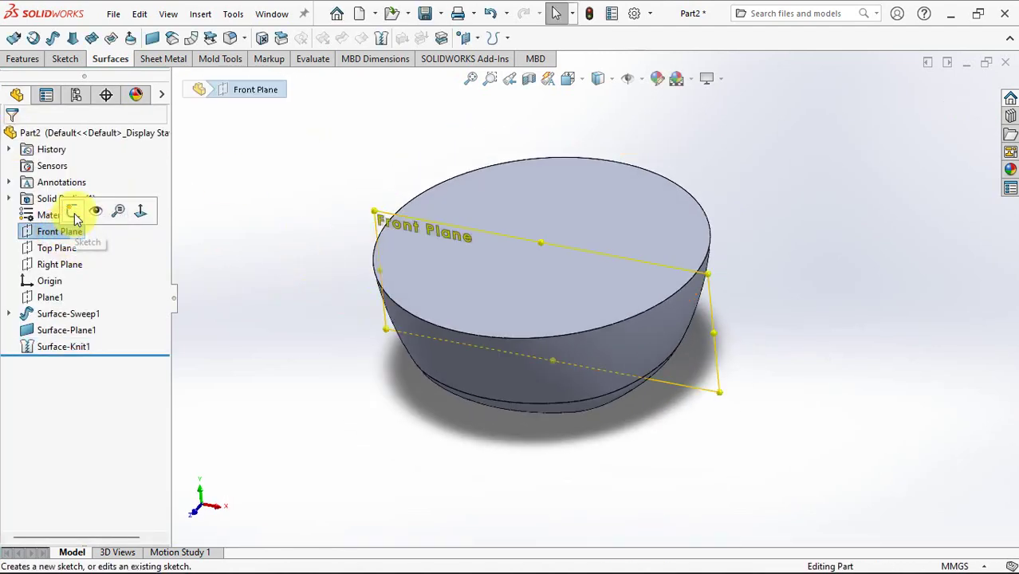
left_click(75, 213)
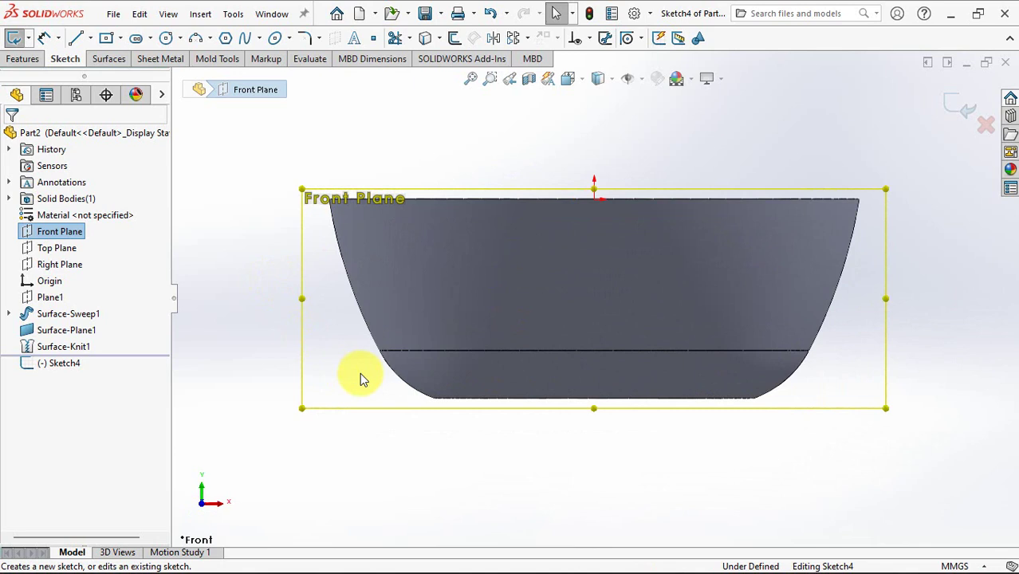
left_click(426, 350)
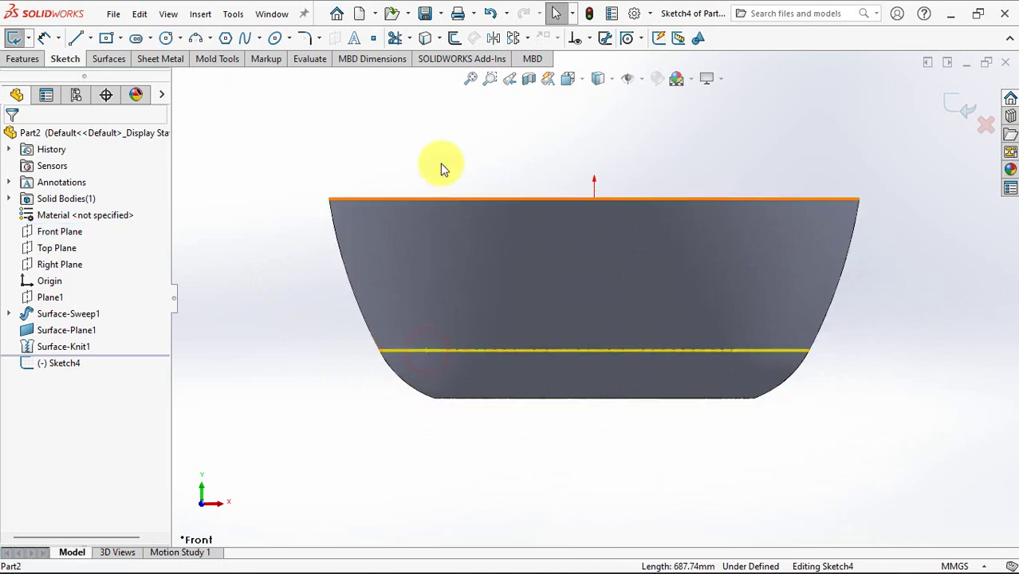
left_click(454, 38)
key("Return")
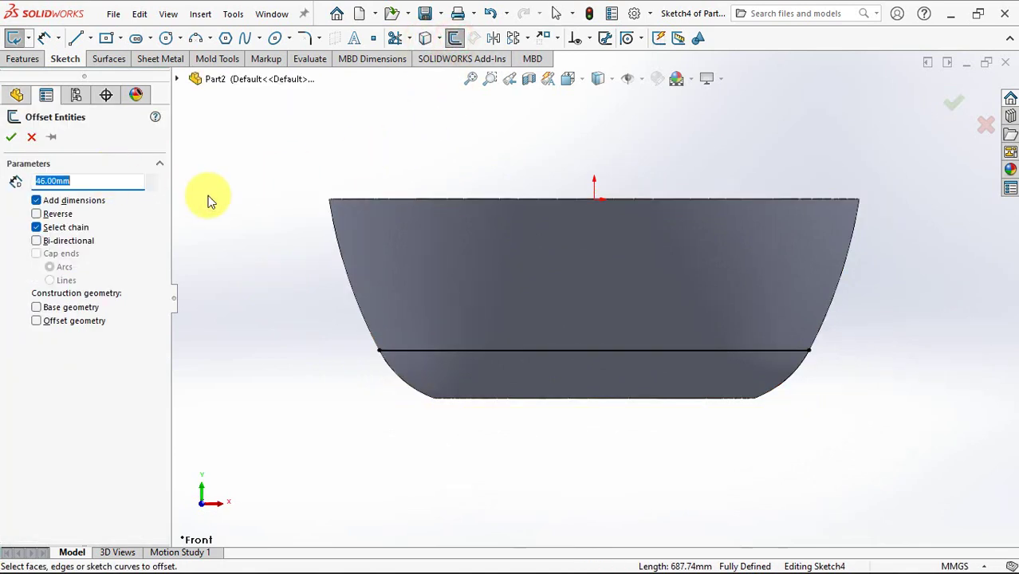
left_click(387, 198)
left_click(36, 213)
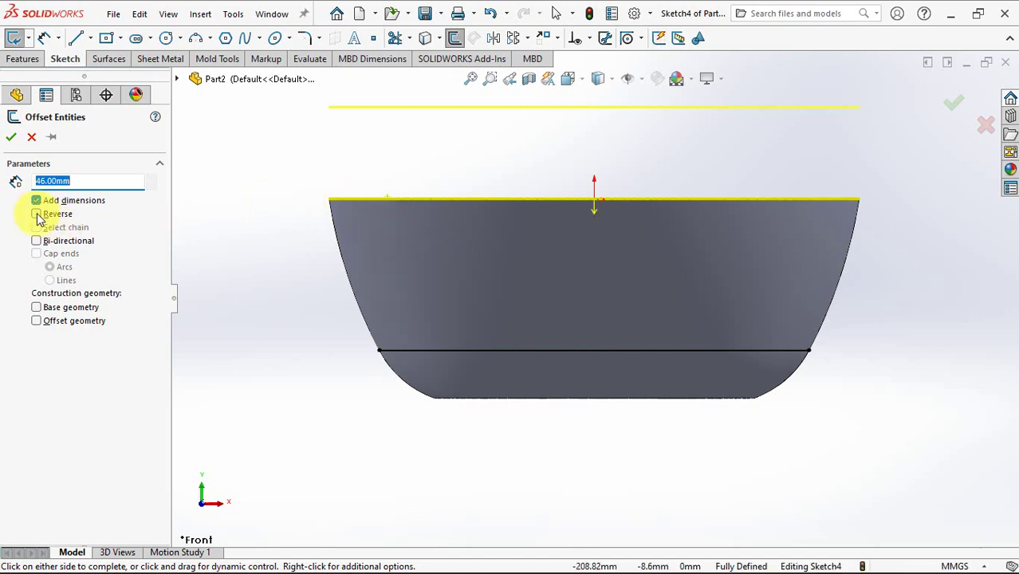
left_click(11, 139)
Step: Split the bowl along Sketch4 into three bodies with Cut Part, then hide the sketch
middle_click_drag(309, 157, 379, 177)
left_click(22, 61)
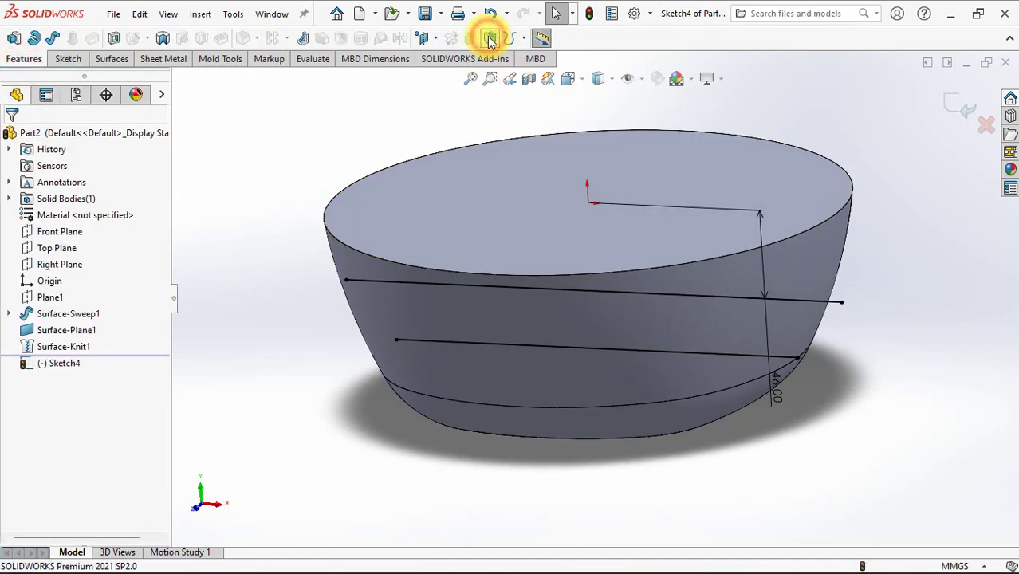
left_click(488, 38)
left_click(78, 277)
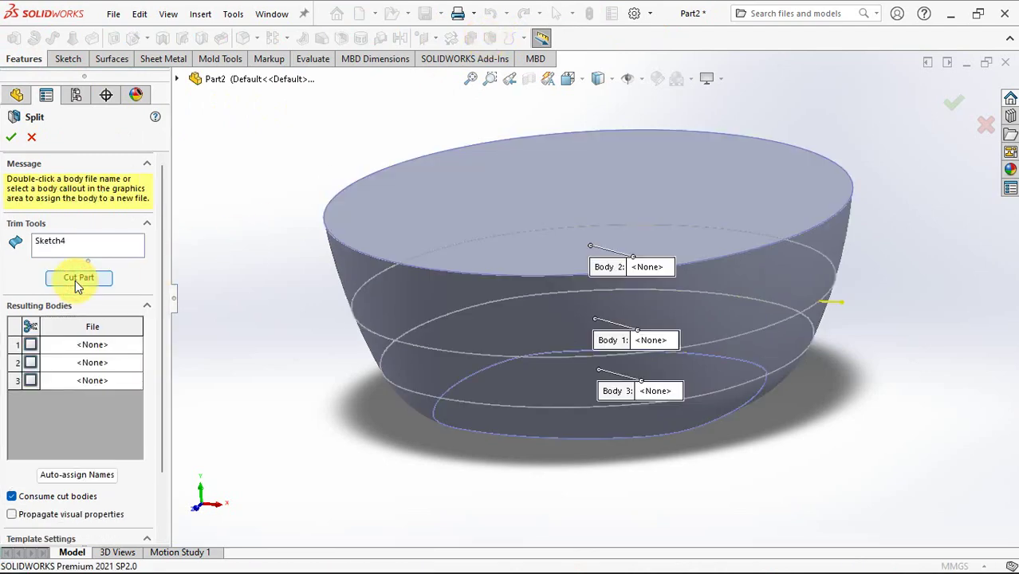
left_click(381, 344)
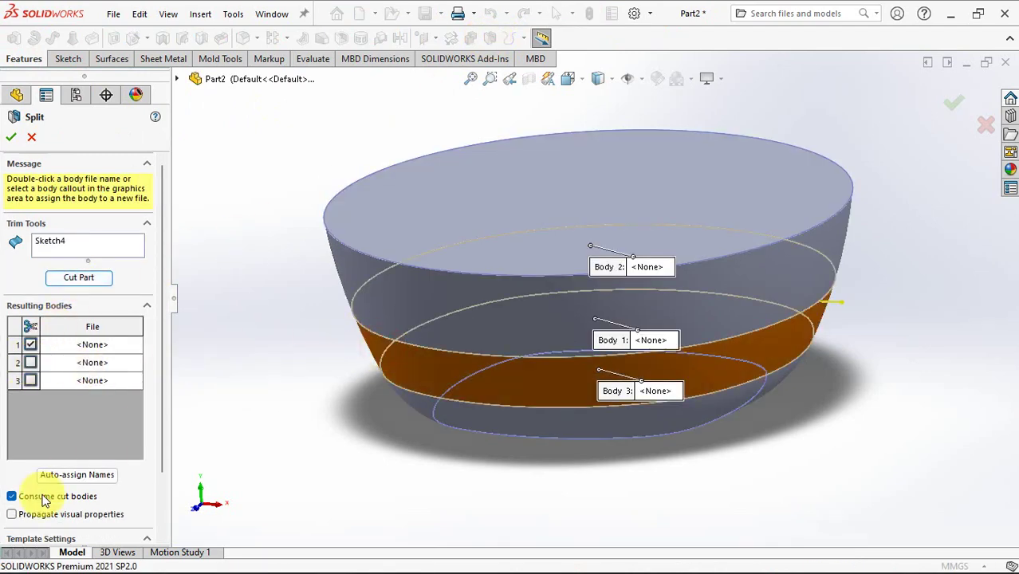
left_click(12, 497)
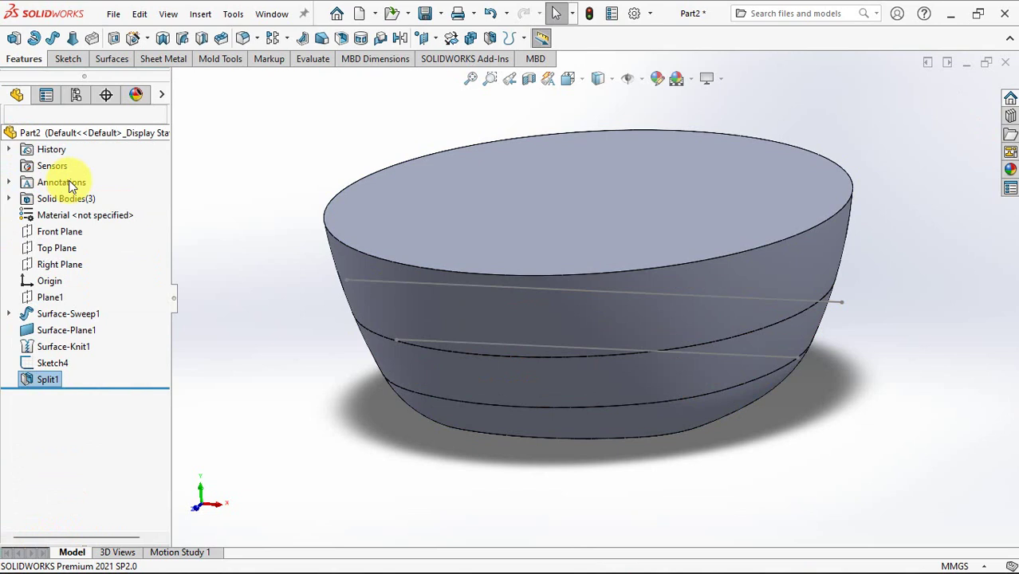
left_click(410, 281)
left_click(446, 240)
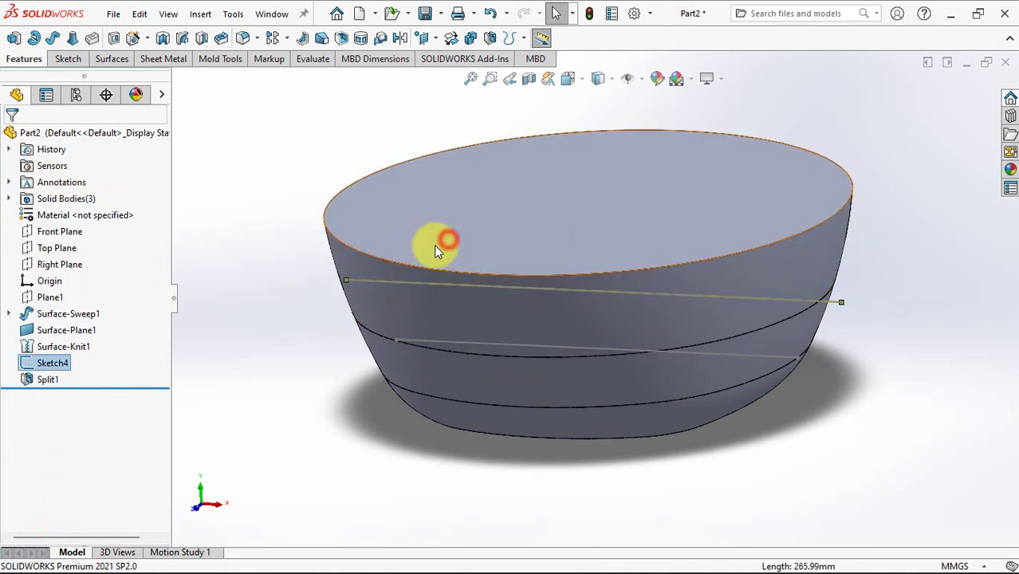
left_click(222, 61)
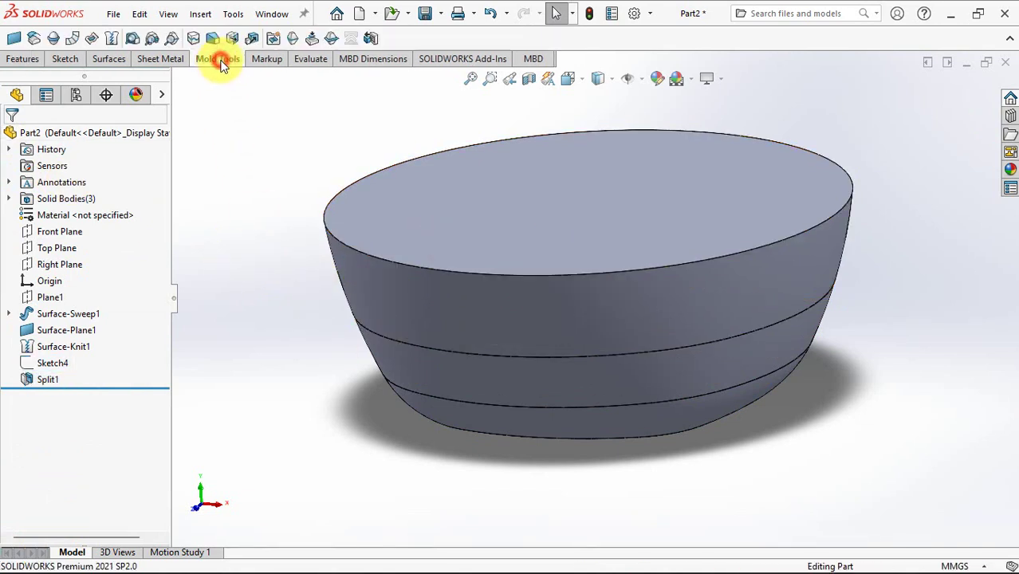
Step: Offset the upper band's outer face 1.20 mm with Move Face
left_click(232, 38)
left_click(96, 306)
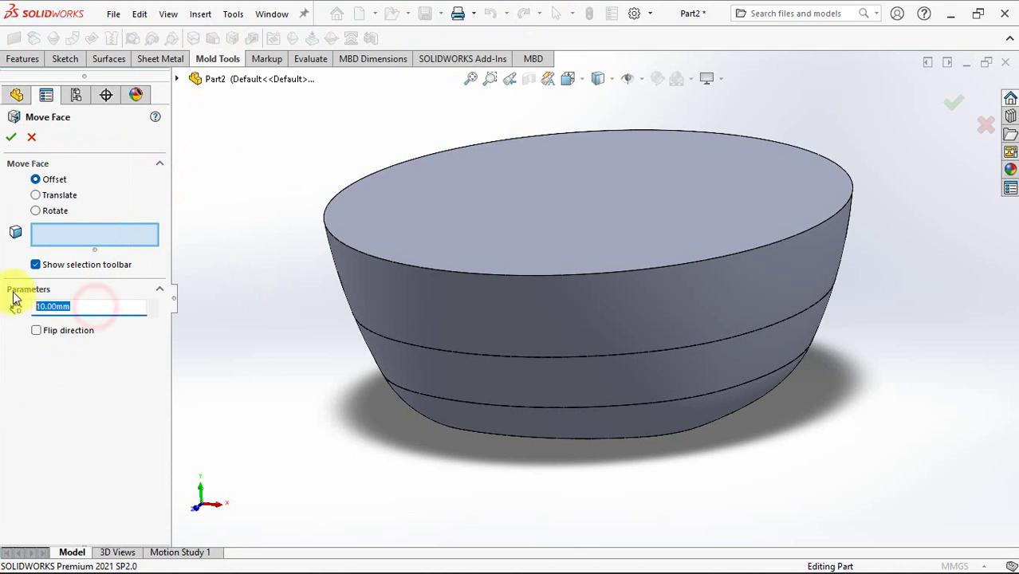
type("1.2")
key("Tab")
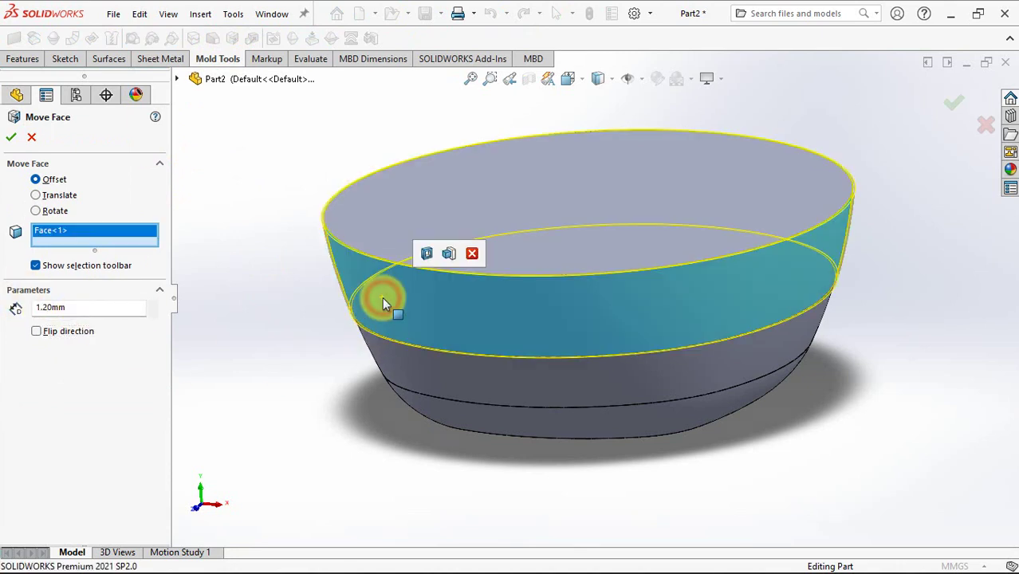
key("Return")
middle_click_drag(266, 330, 274, 242)
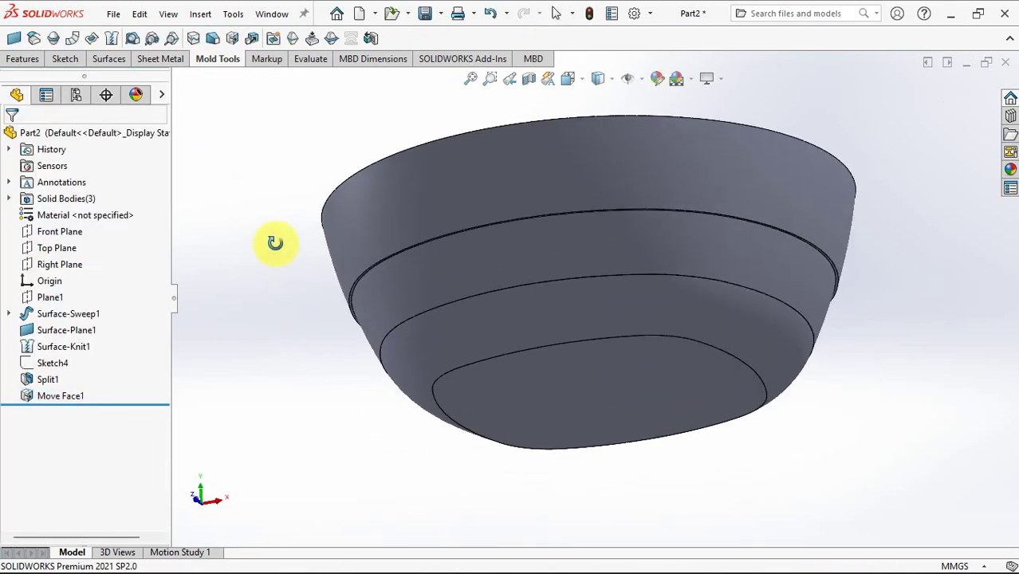
Step: Offset the middle band's outer face with a second Move Face (0.40 mm)
left_click(235, 40)
left_click_drag(71, 307, 27, 308)
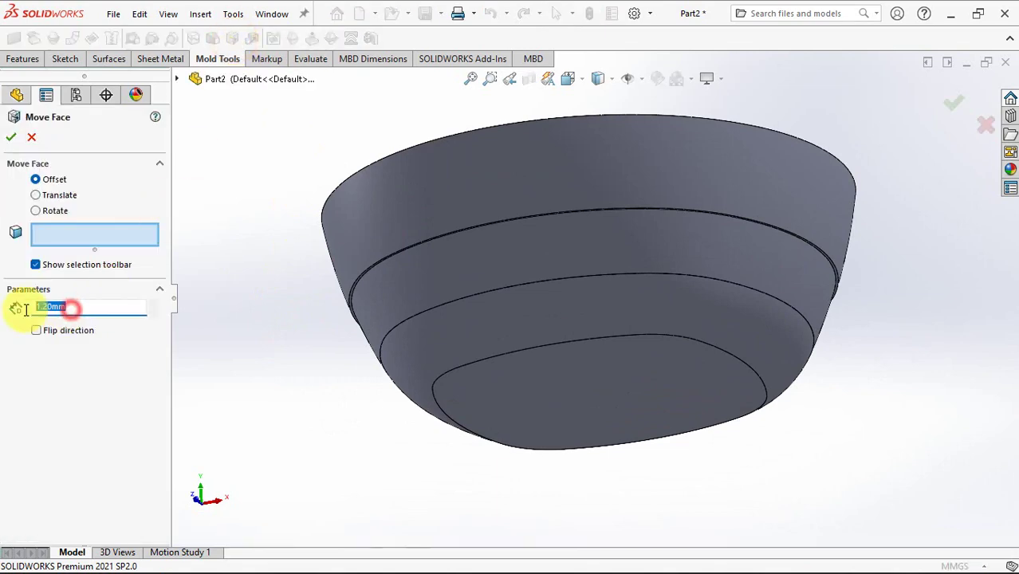
left_click(412, 285)
key("Return")
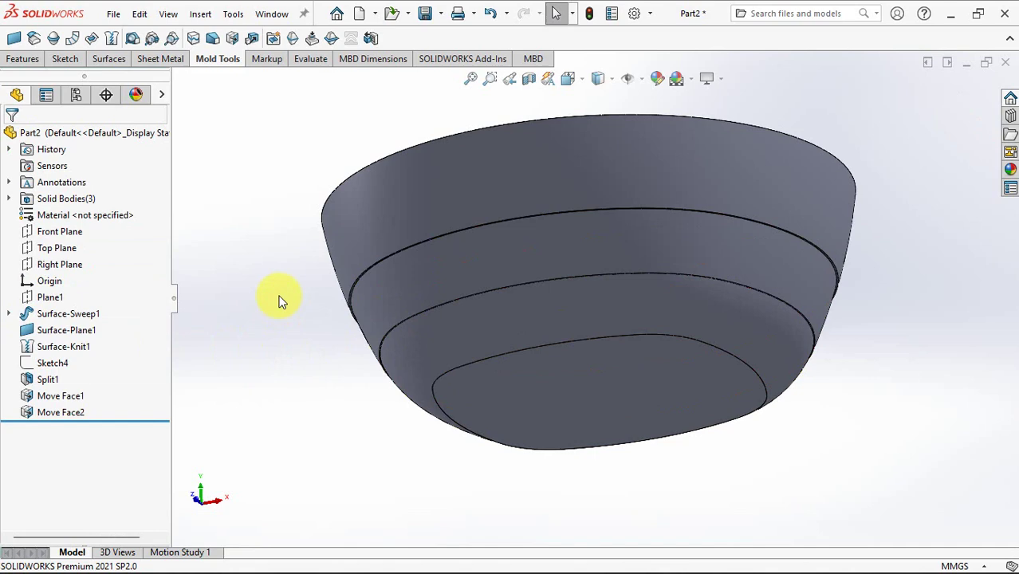
left_click(24, 59)
left_click(472, 39)
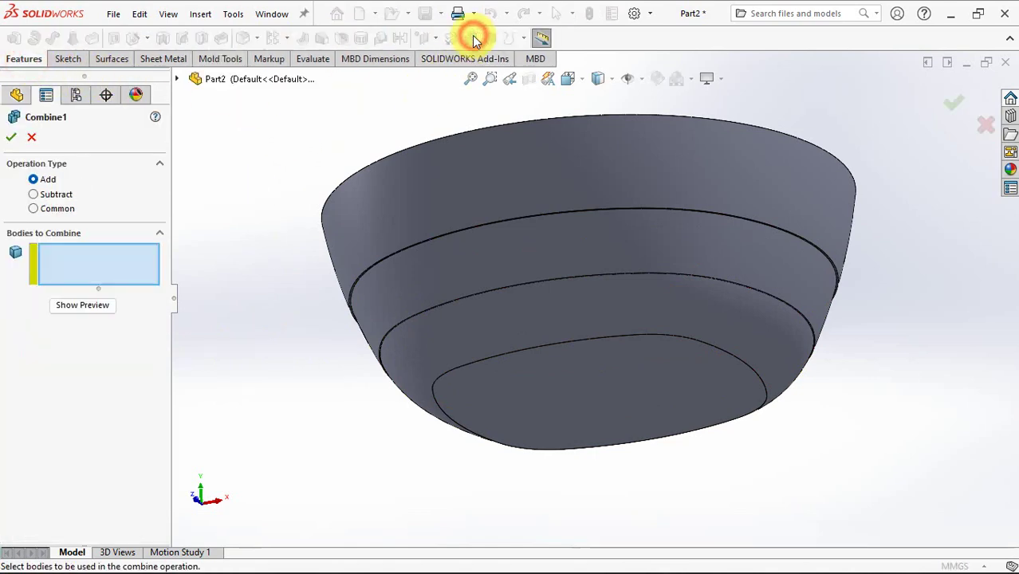
left_click(477, 188)
left_click(485, 258)
left_click(462, 333)
left_click(83, 312)
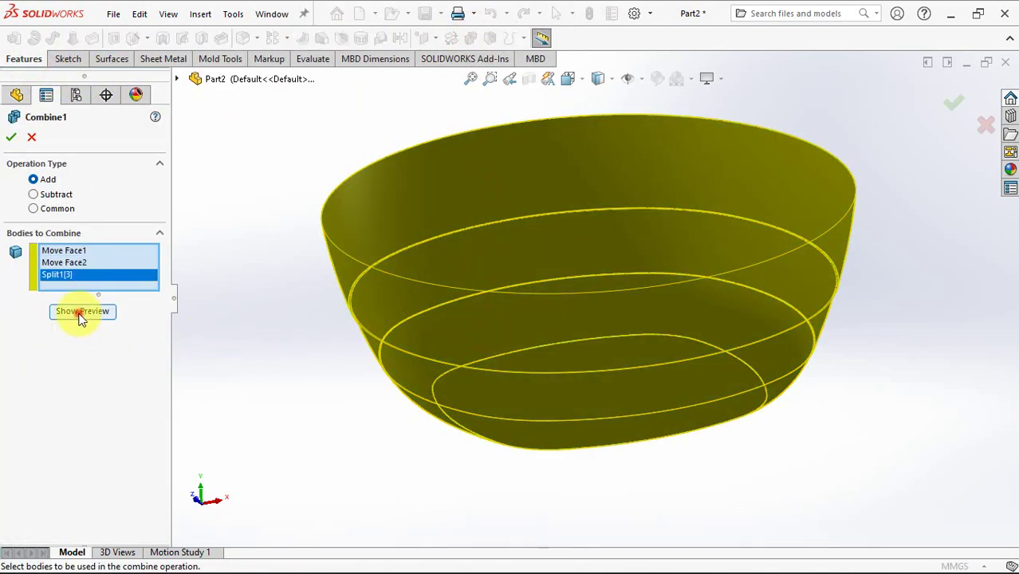
left_click(11, 137)
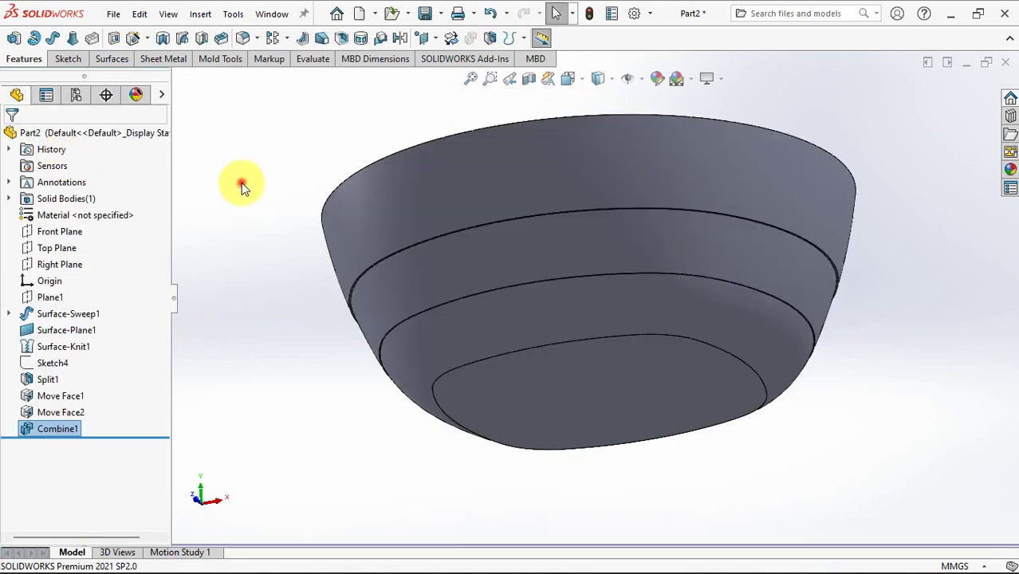
middle_click_drag(237, 182, 314, 224)
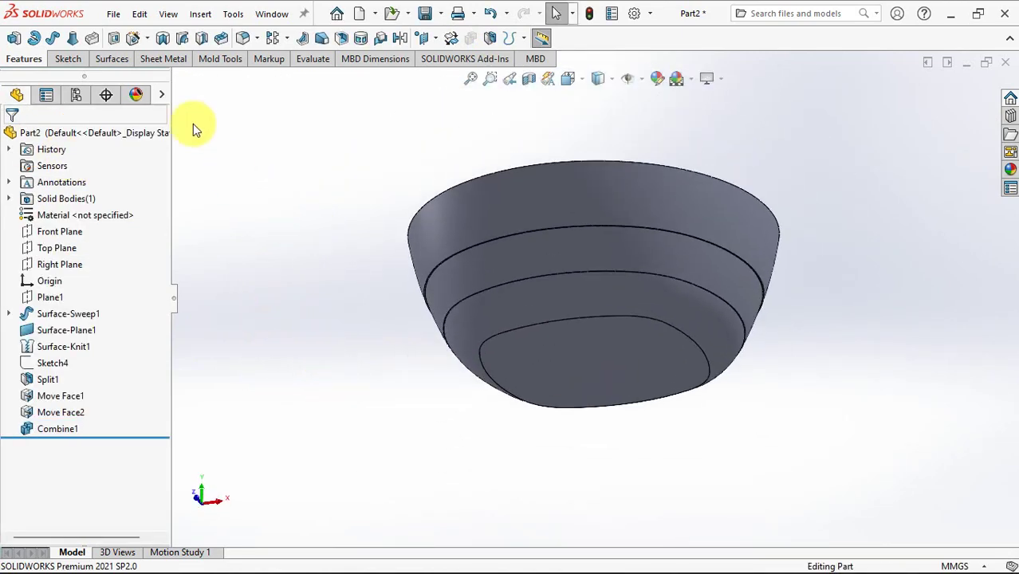
Step: Sketch the recess outline by converting the bottom Split1 face's edge
left_click(113, 37)
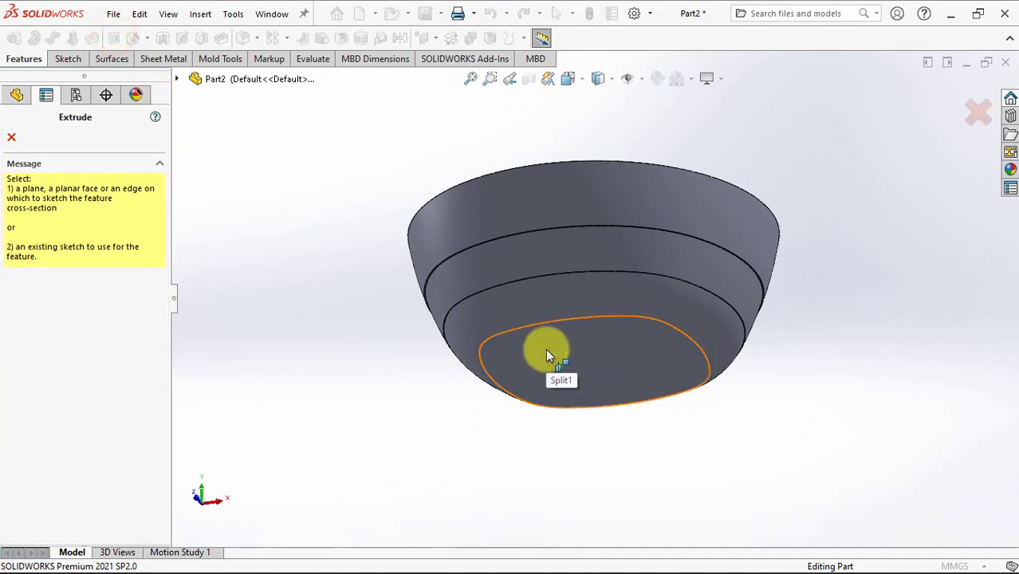
left_click(547, 352)
left_click(549, 321)
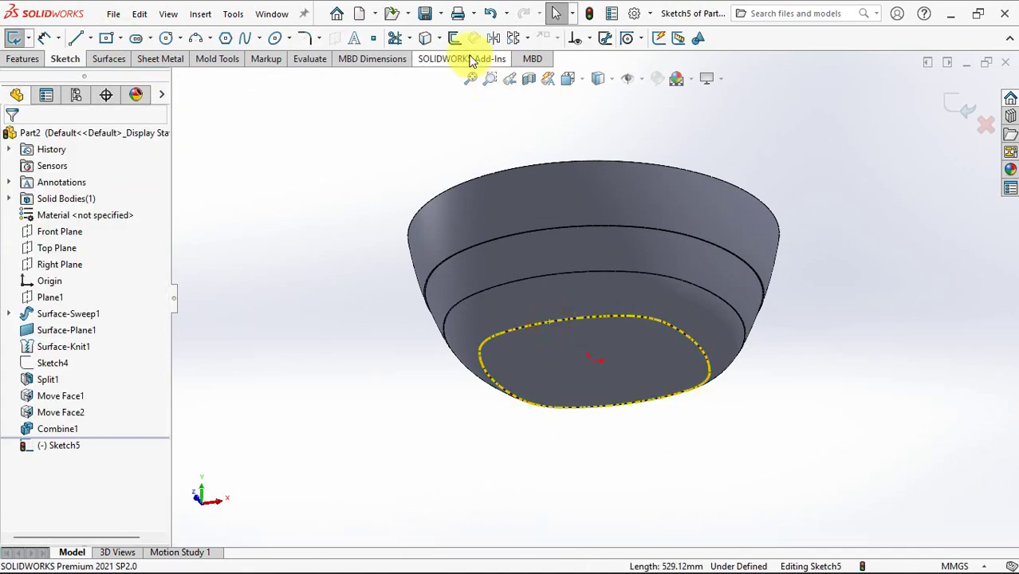
left_click(425, 39)
middle_click_drag(520, 157, 659, 144)
left_click(963, 101)
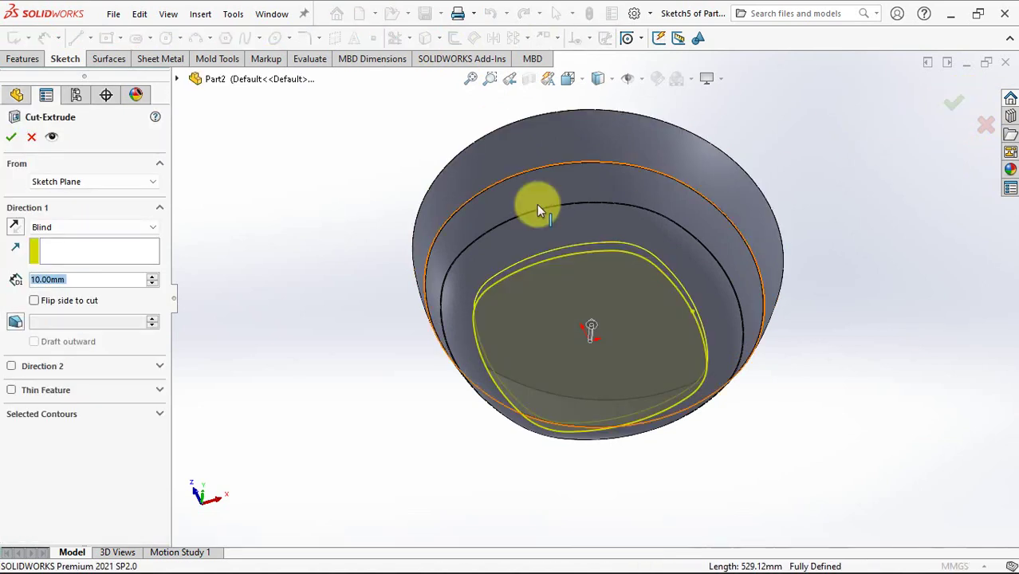
Step: Cut the recess 3 mm deep with an 80° draft
type("3")
key("Return")
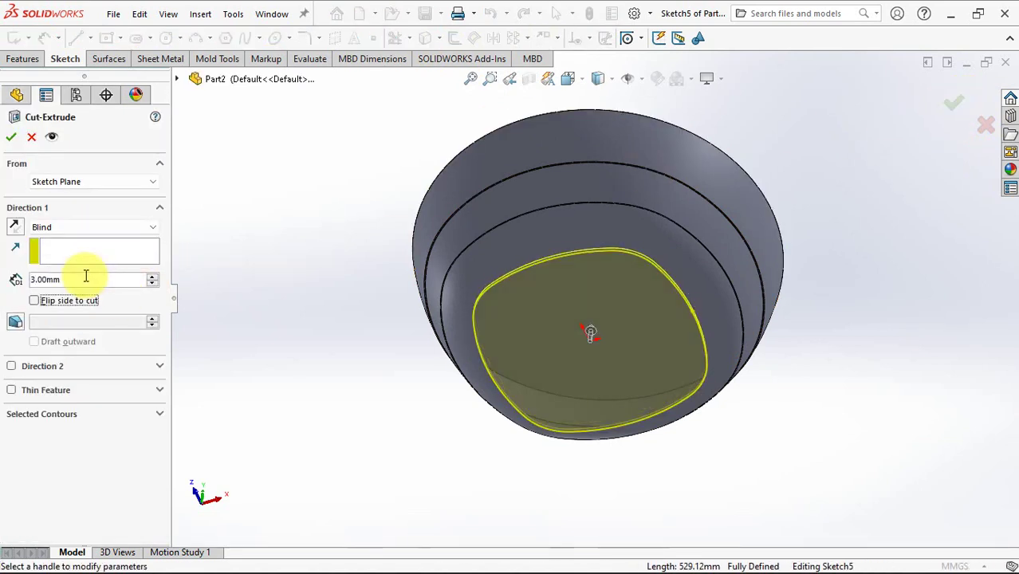
left_click(15, 322)
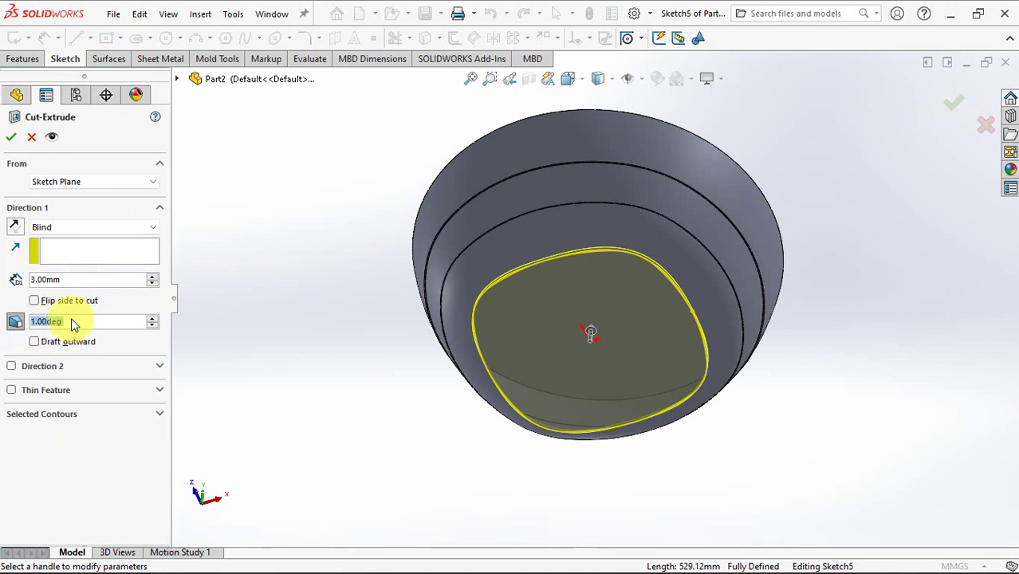
type("80")
key("Return")
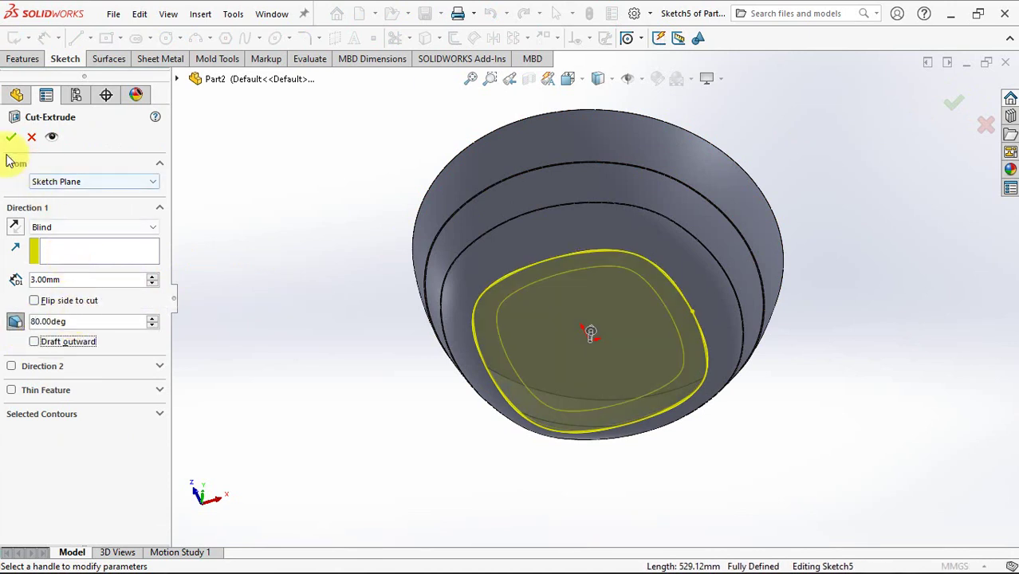
left_click(10, 136)
left_click(316, 249)
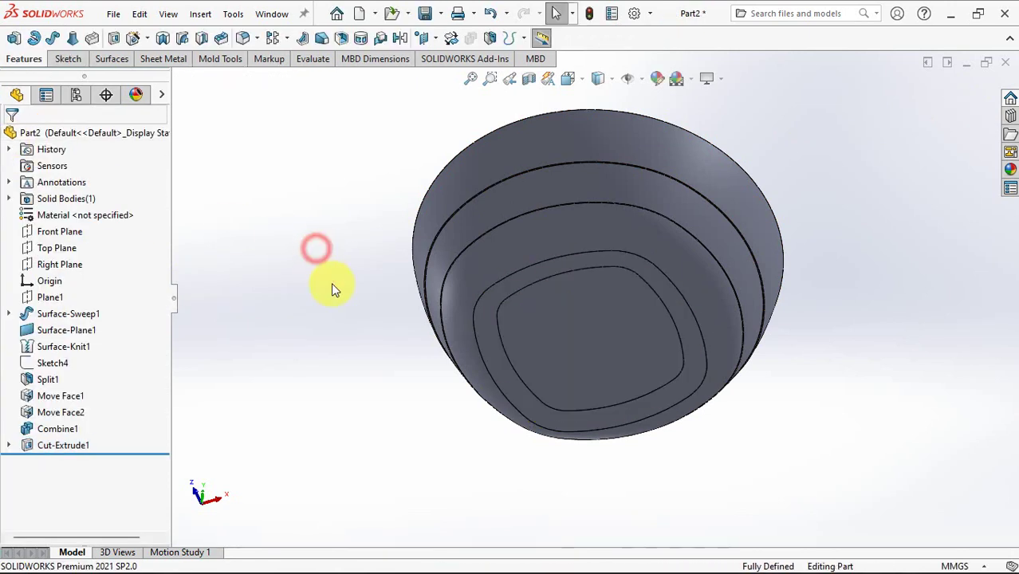
middle_click_drag(330, 289, 334, 363)
scroll(553, 409, "down", 3)
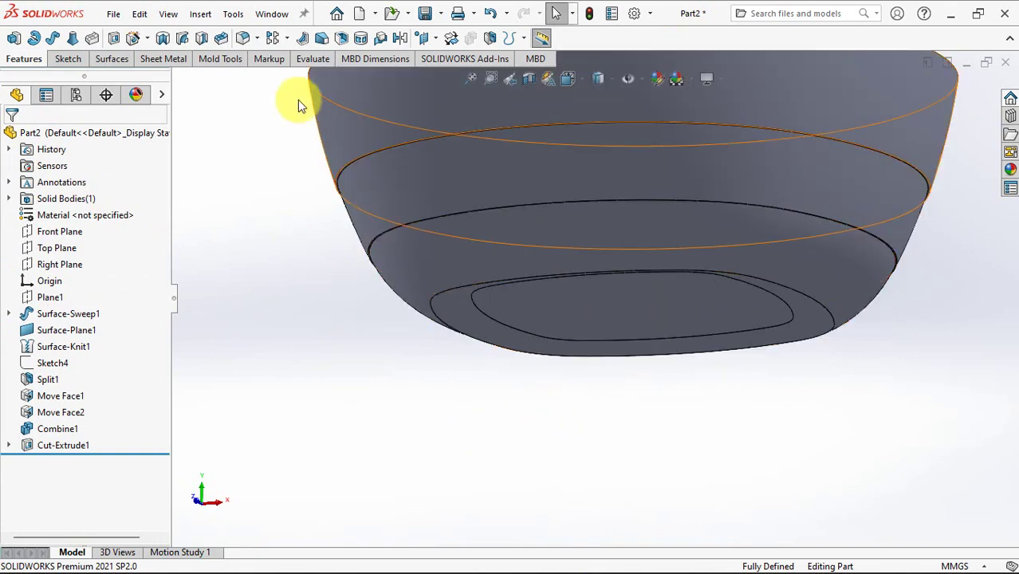
Step: Round the recess's outer edge loop with a 50 mm fillet
left_click(240, 40)
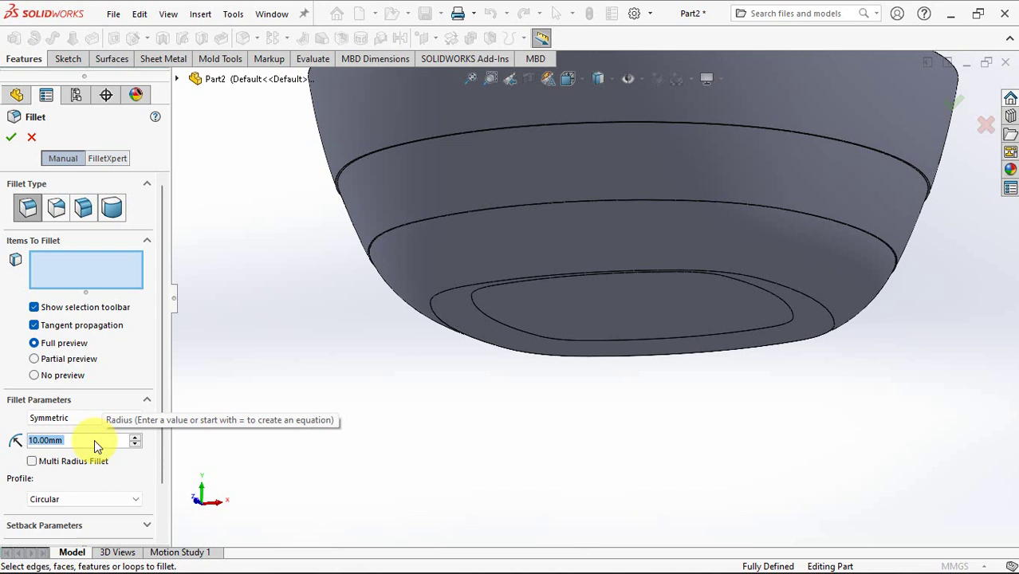
type("50")
key("Return")
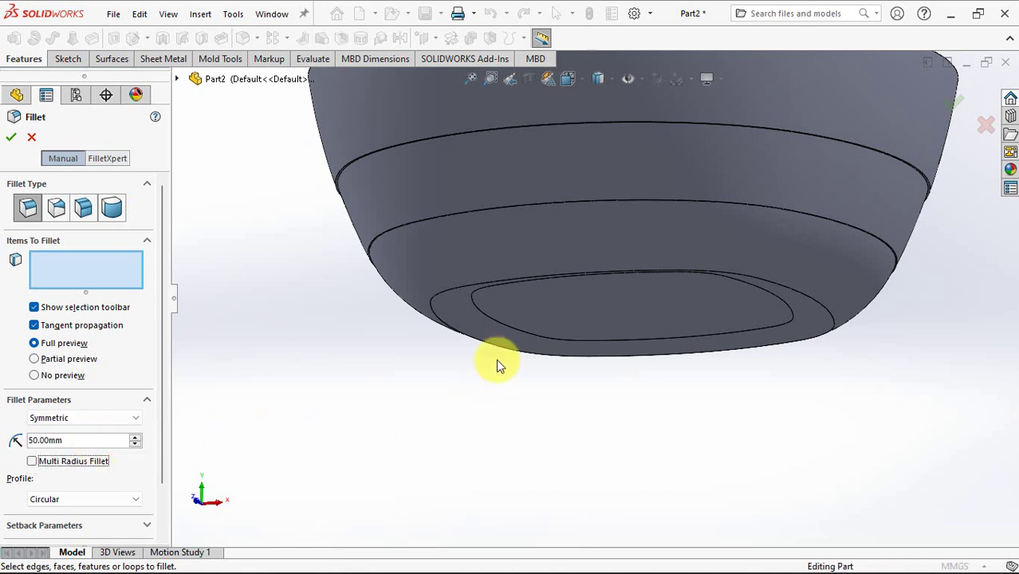
left_click(541, 338)
left_click(9, 139)
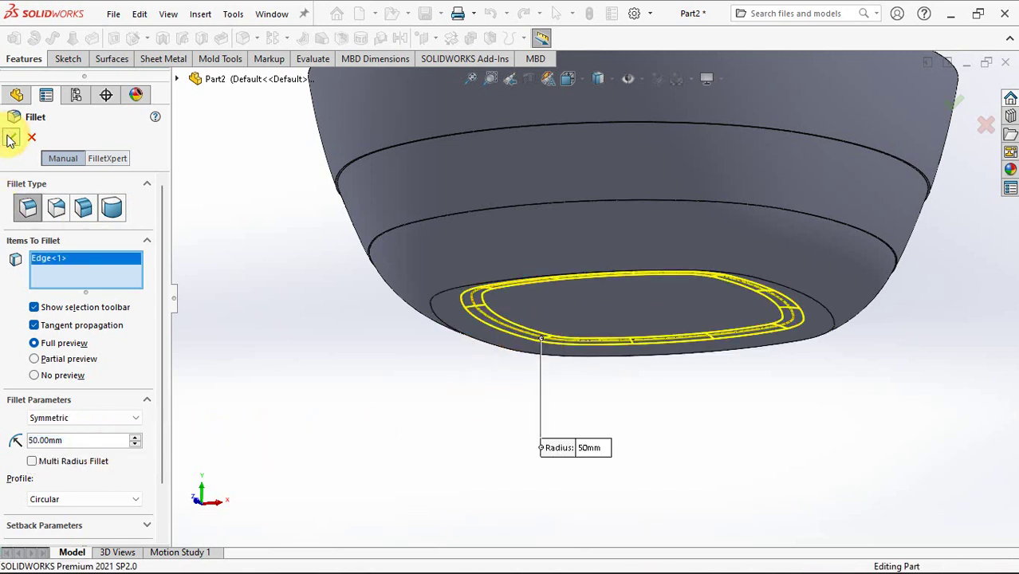
middle_click_drag(223, 239, 309, 443)
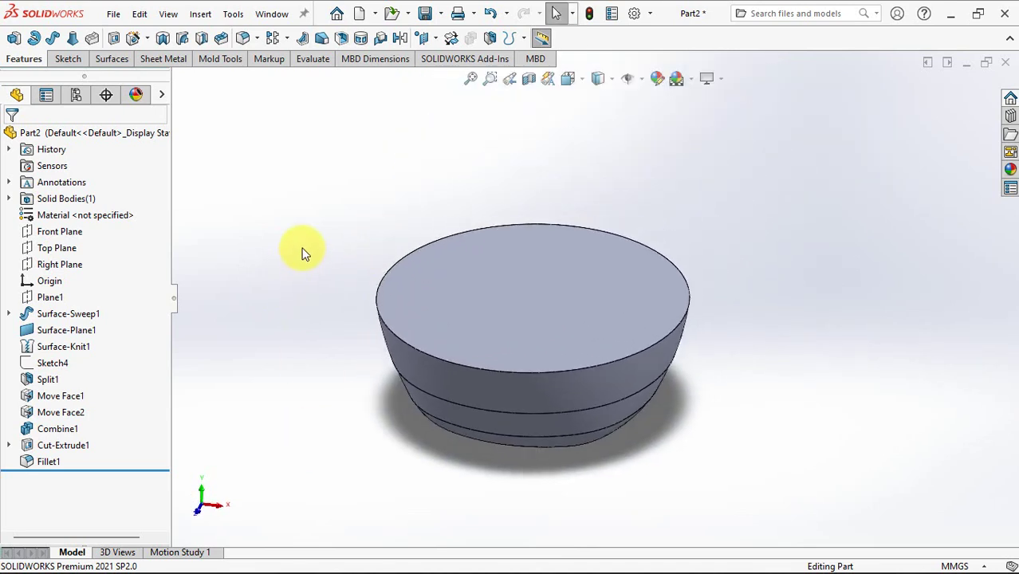
Step: Shell the body to 1 mm walls, removing the top face as the opening
left_click(341, 38)
type("1")
key("Return")
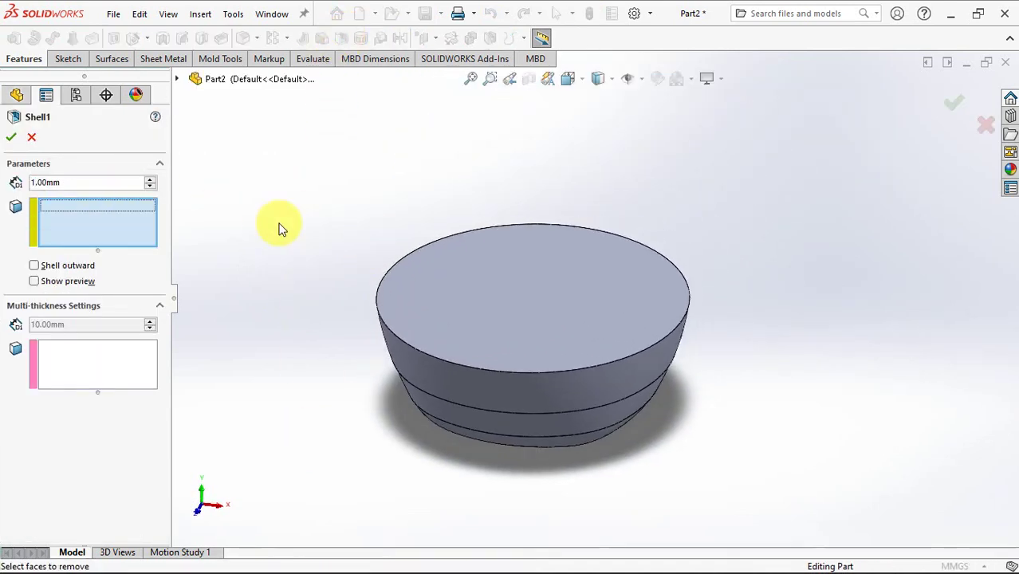
left_click(488, 291)
left_click(34, 281)
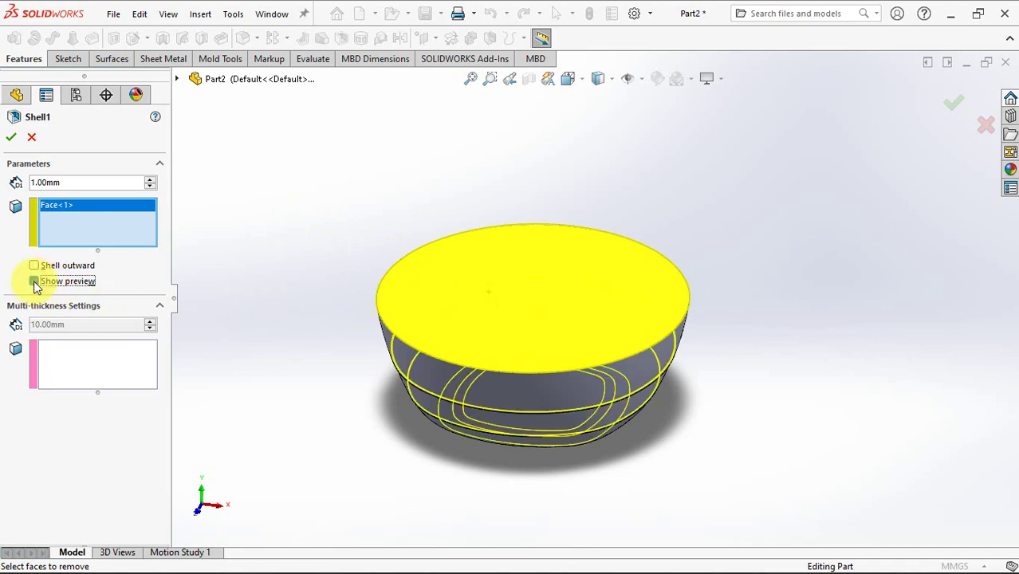
left_click(13, 141)
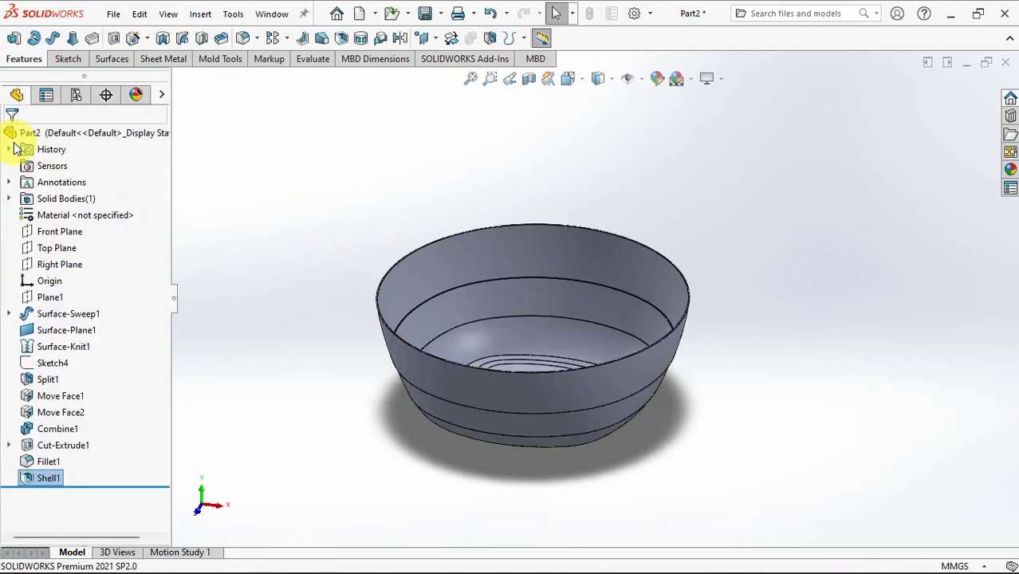
middle_click_drag(323, 275, 328, 372)
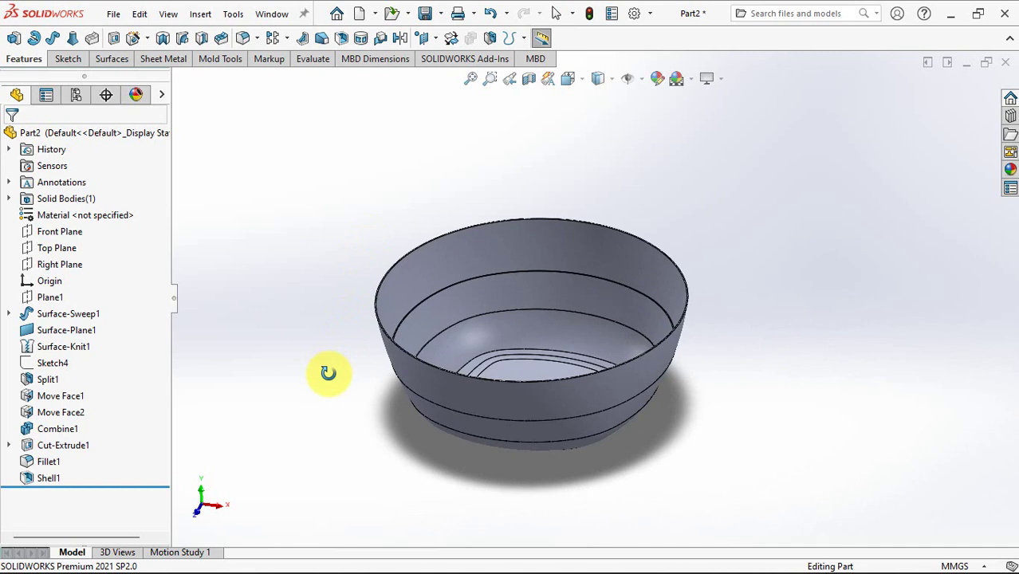
middle_click_drag(364, 402, 376, 360, "shift")
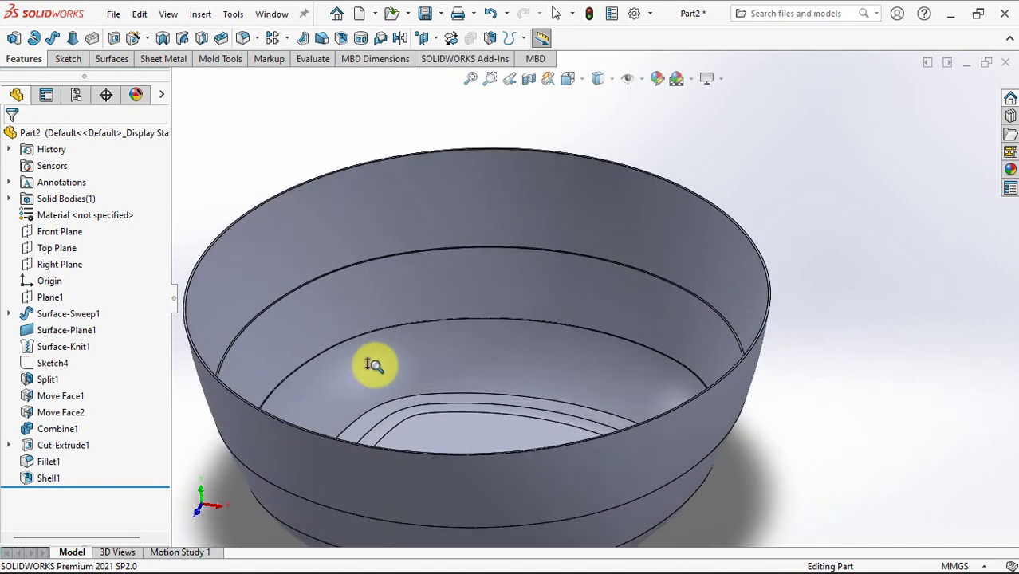
Step: Start a 1 mm fillet and select the rim's top edge and the next rim edge
left_click(243, 39)
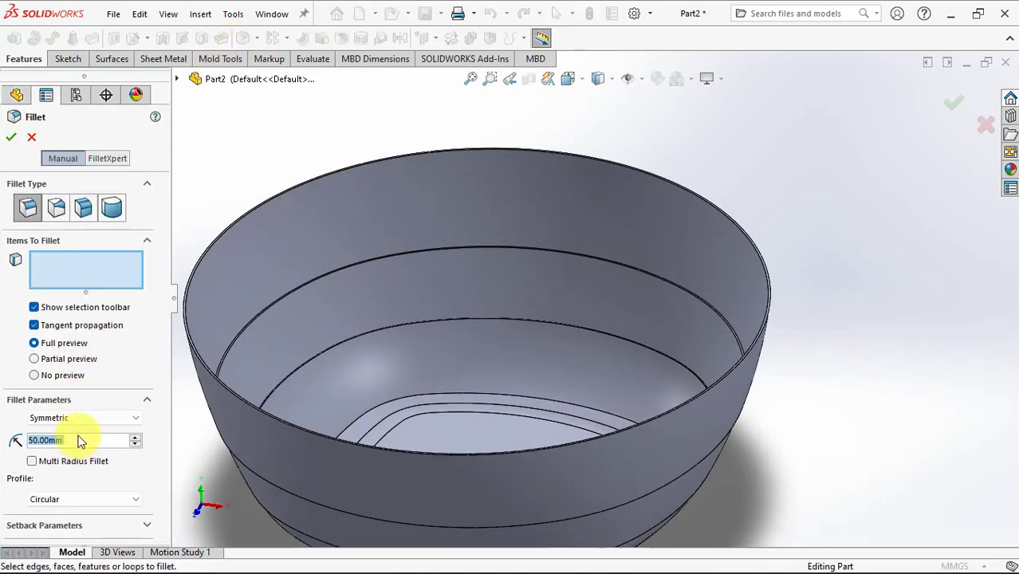
type("1")
key("Return")
middle_click_drag(266, 368, 315, 178, "shift")
left_click(315, 177)
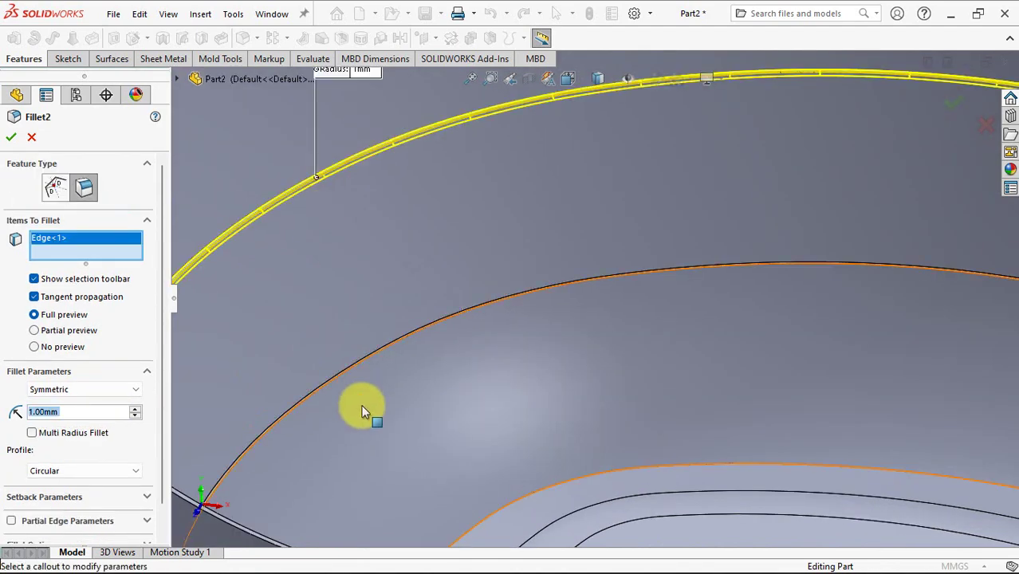
scroll(361, 409, "down", 2)
left_click(360, 377)
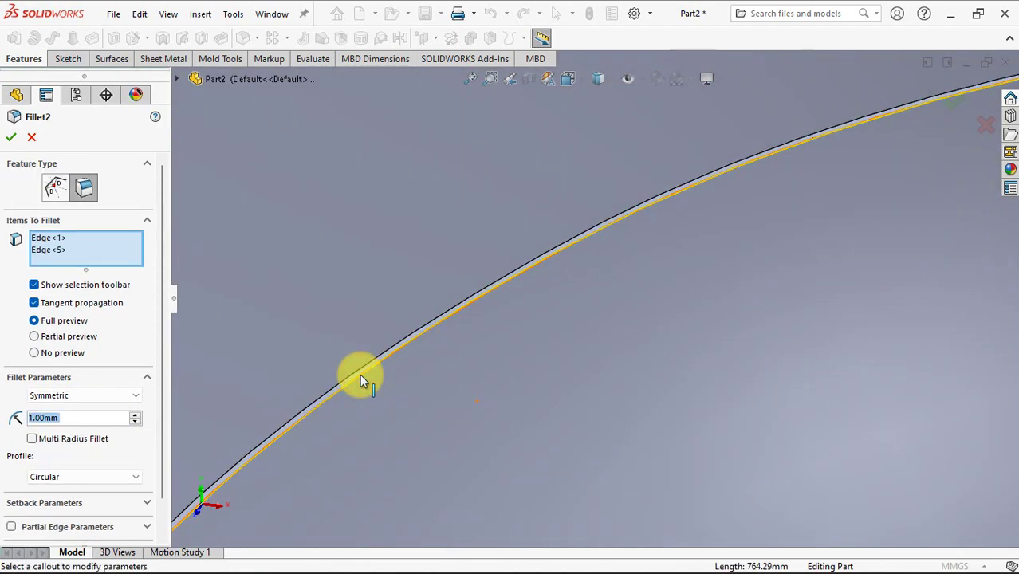
Step: Add the remaining two rim edges, toggling the preview, and apply the 1 mm fillet
scroll(359, 374, "up", 2)
scroll(360, 374, "up", 2)
scroll(462, 269, "down", 3)
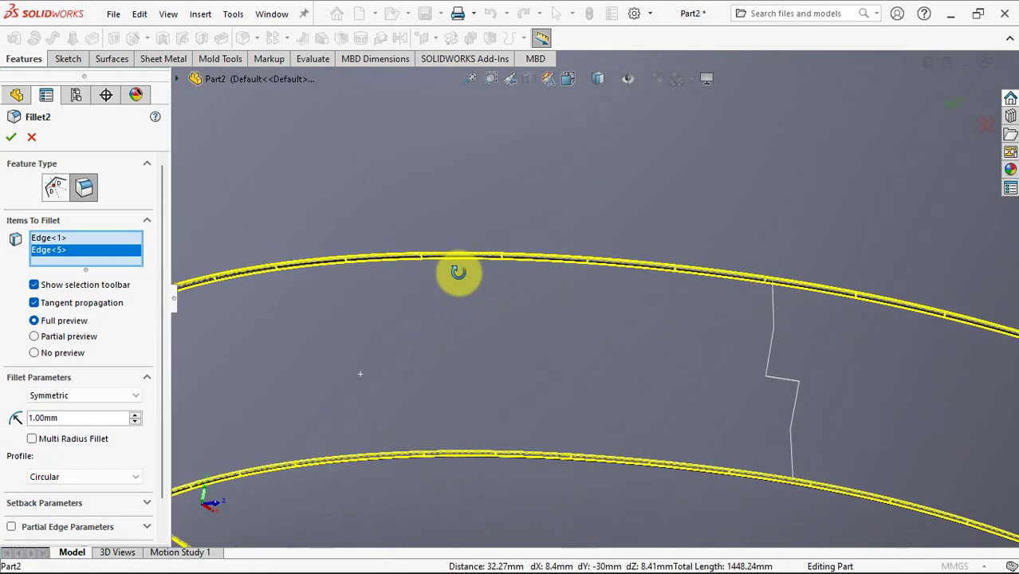
scroll(244, 392, "down", 2)
scroll(311, 371, "up", 2)
scroll(496, 353, "down", 1)
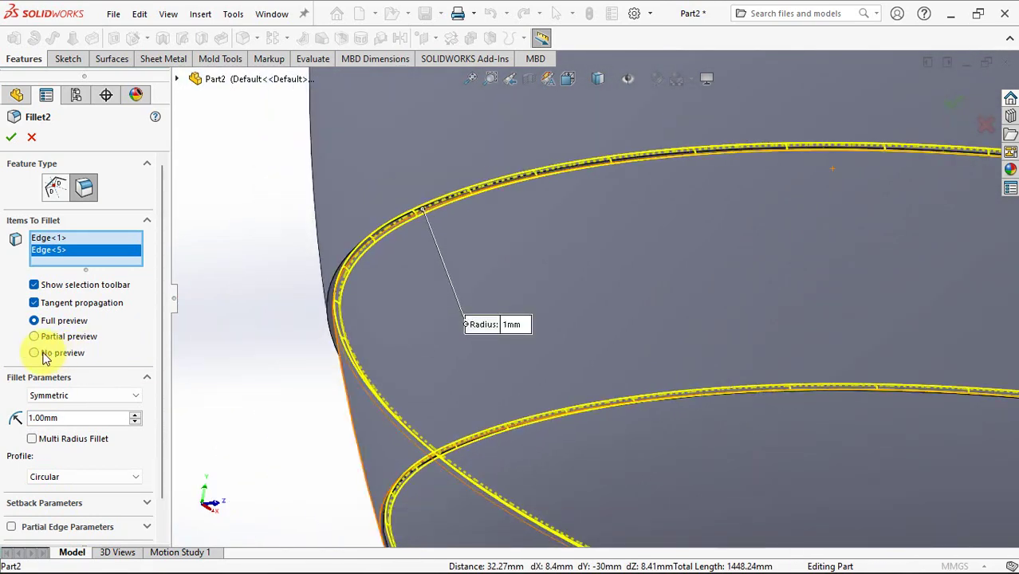
left_click(44, 353)
scroll(395, 291, "down", 2)
left_click(396, 292)
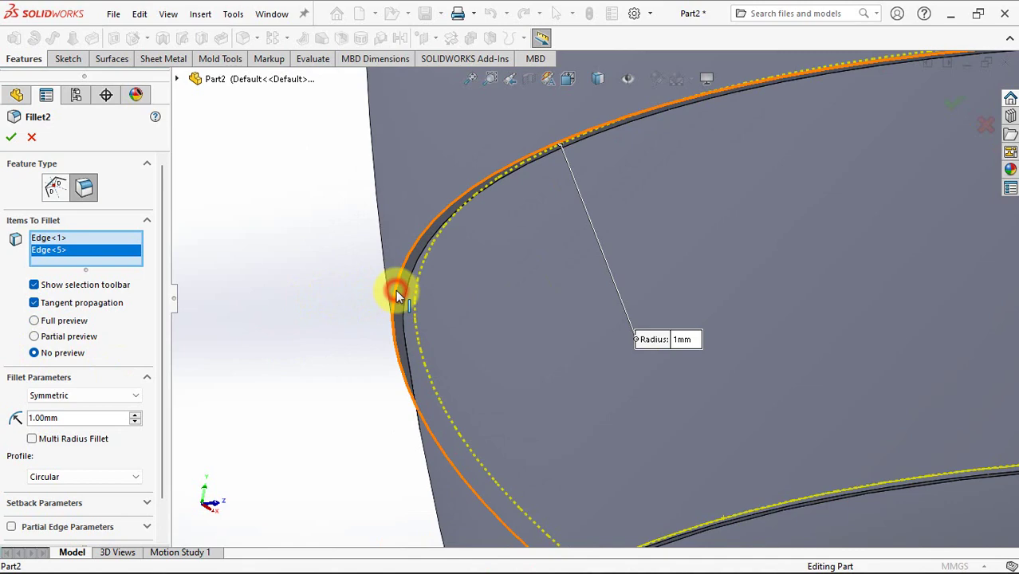
scroll(552, 470, "down", 2)
scroll(520, 475, "down", 1)
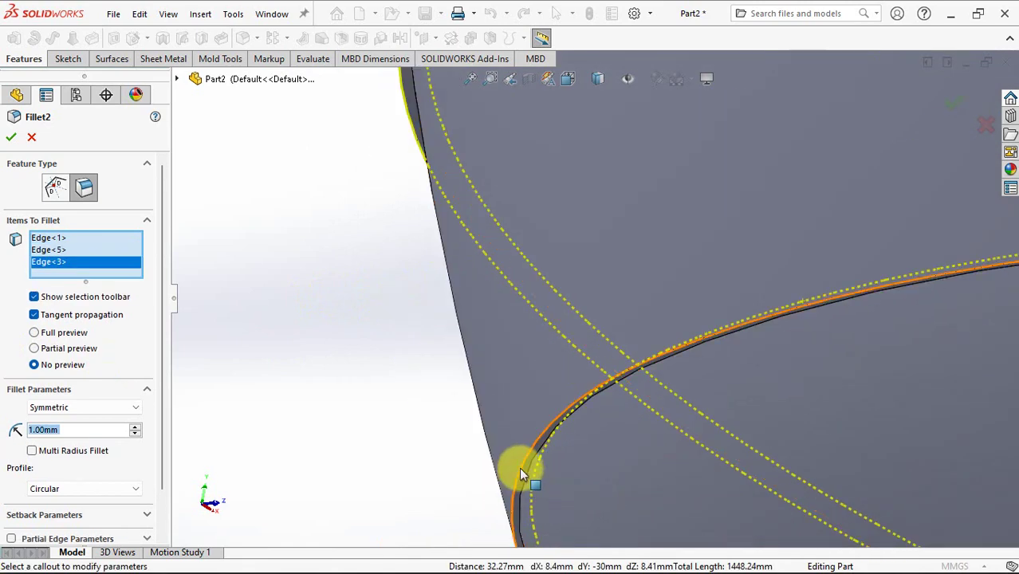
left_click(520, 472)
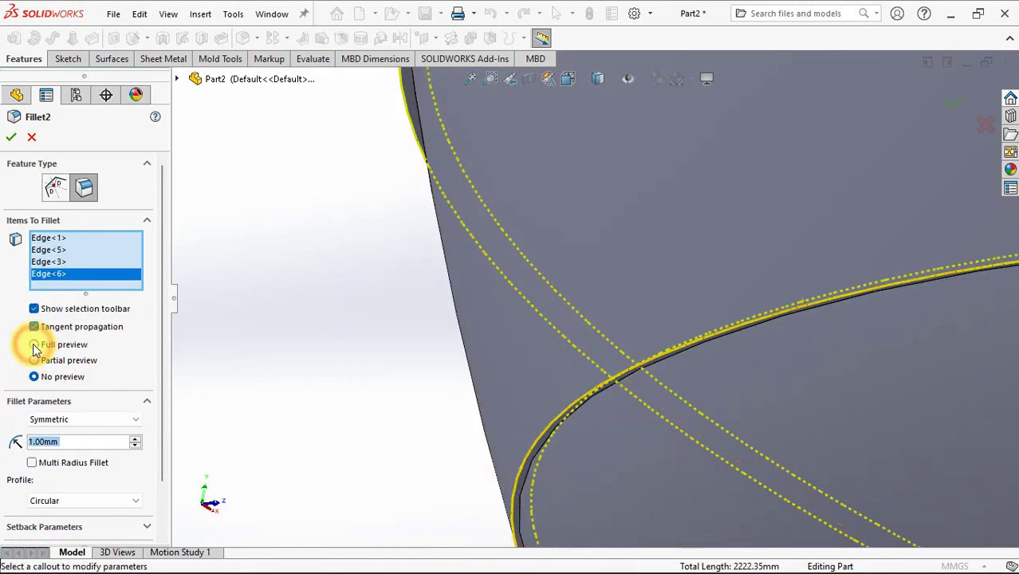
left_click(34, 345)
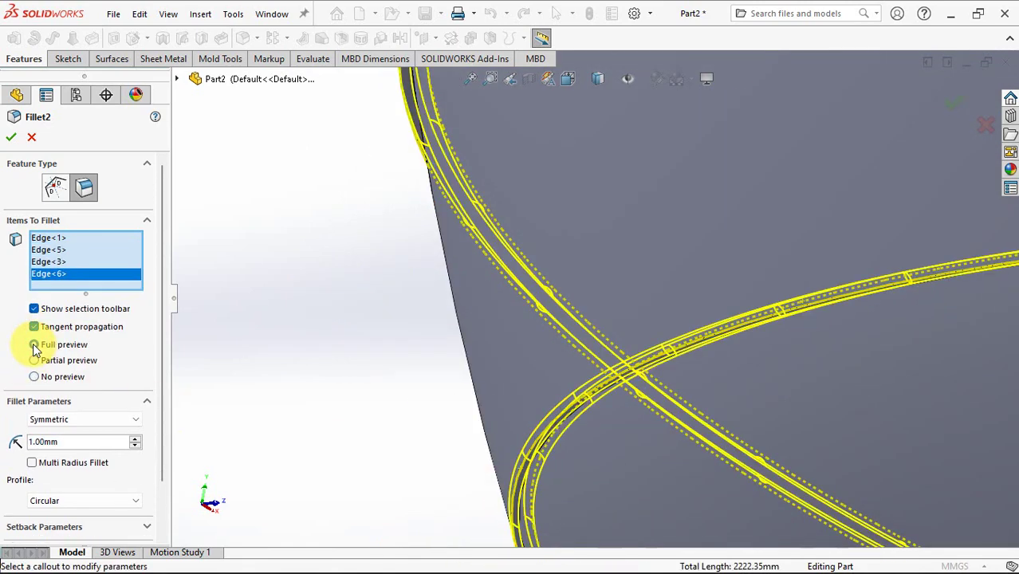
left_click(13, 143)
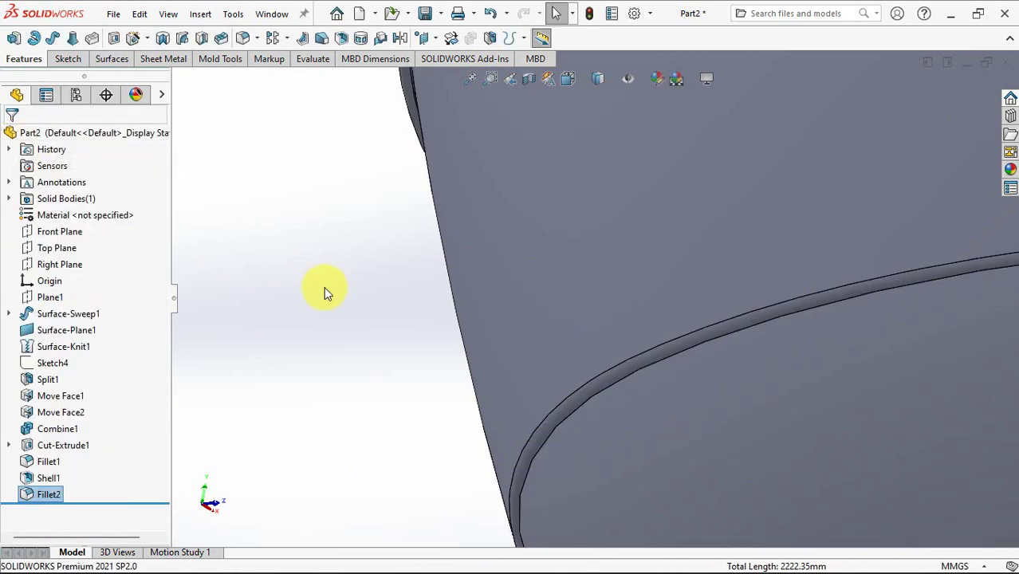
Step: Return to the isometric view and orbit to inspect the bowl's underside
scroll(335, 291, "up", 3)
scroll(393, 257, "up", 2)
middle_click_drag(397, 263, 454, 388, "ctrl")
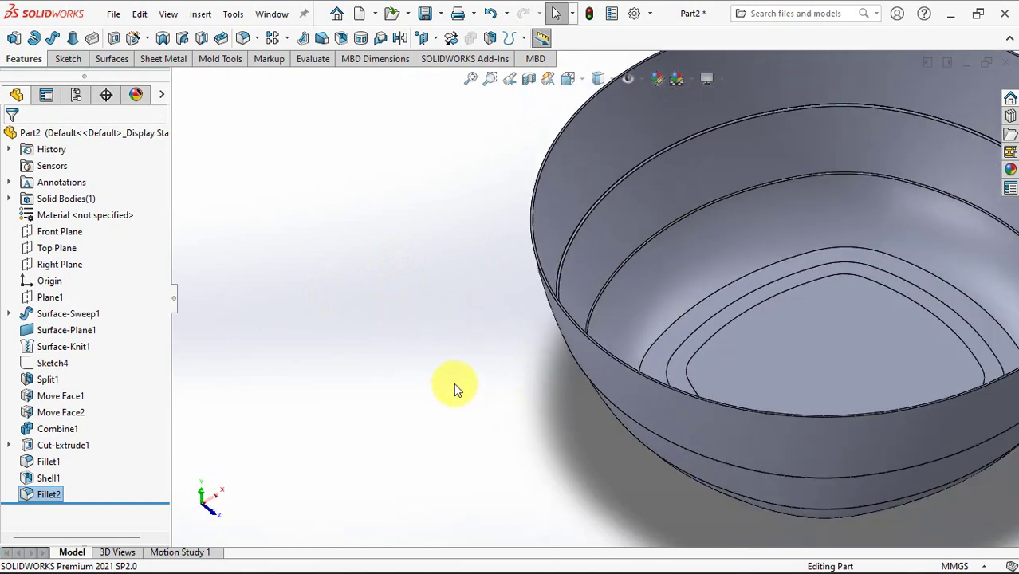
key("ctrl+7")
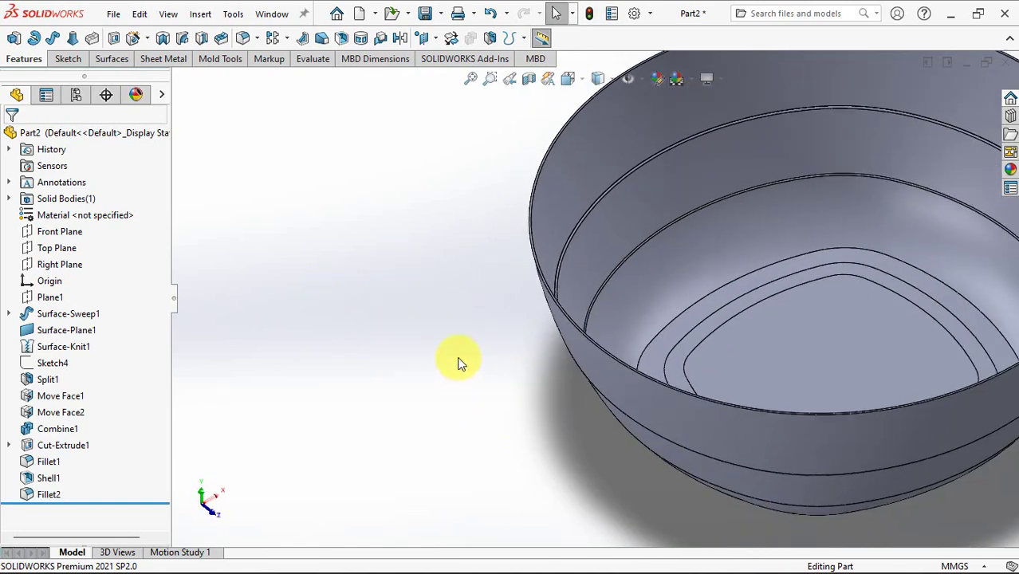
middle_click_drag(308, 355, 332, 221)
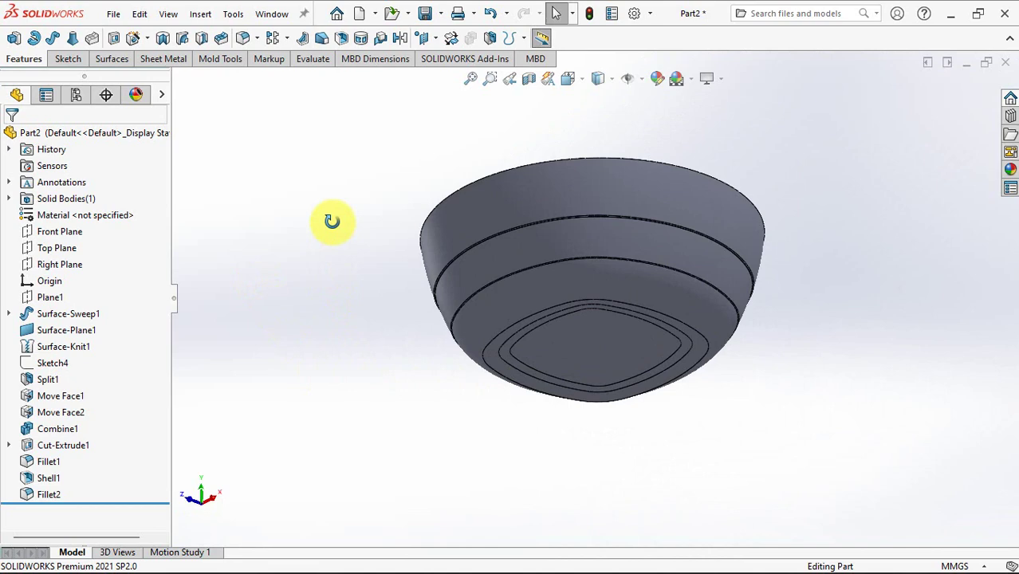
Step: Sketch on Plane1 by converting the edge loop around the bowl's base
left_click(48, 292)
mouse_move(269, 251)
middle_mouse_down()
mouse_move(275, 325)
mouse_move(274, 221)
middle_mouse_up()
left_click(20, 40)
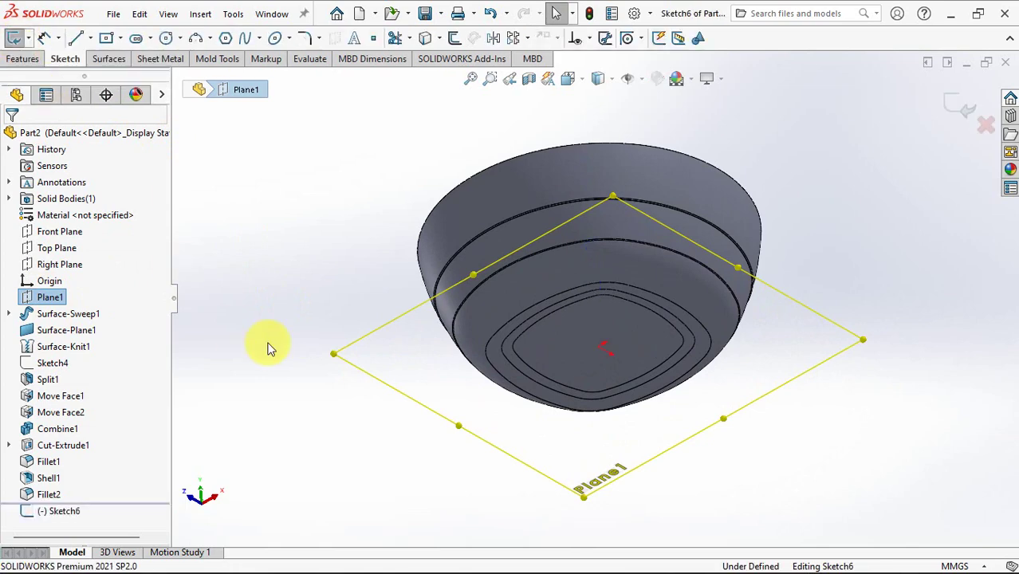
left_click(595, 306)
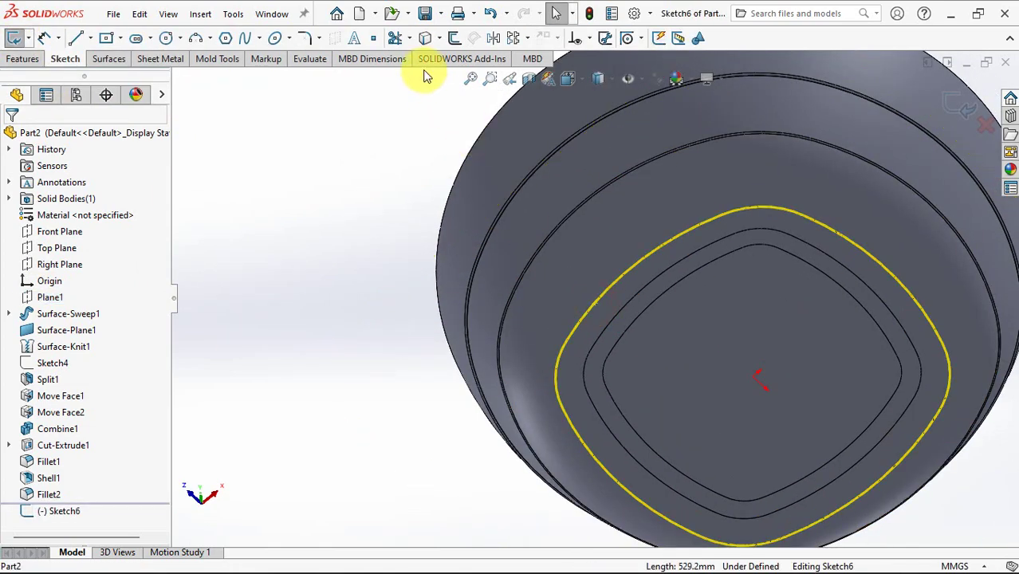
left_click(425, 38)
middle_click_drag(435, 163, 412, 196)
middle_click_drag(835, 405, 925, 398)
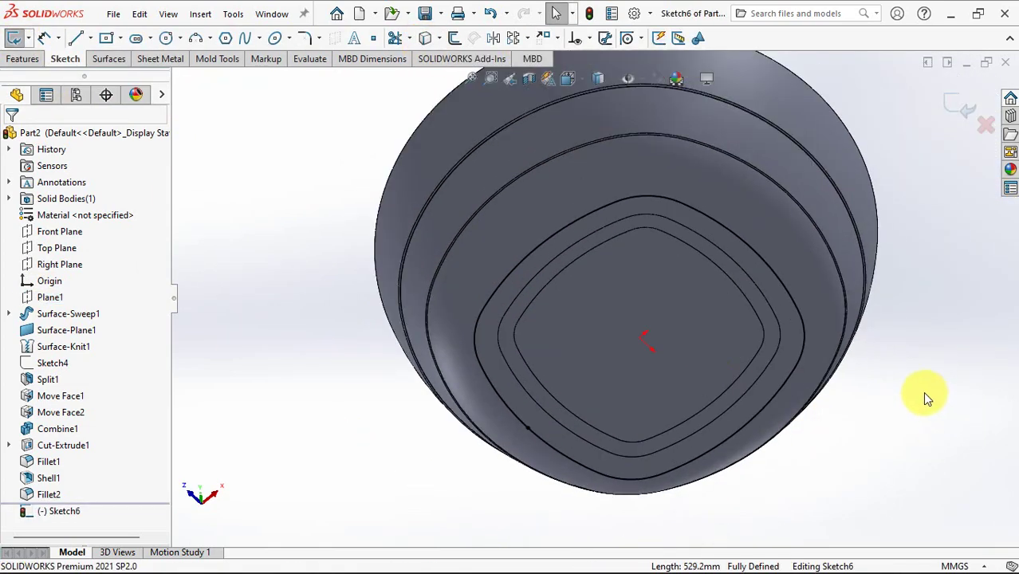
left_click(960, 115)
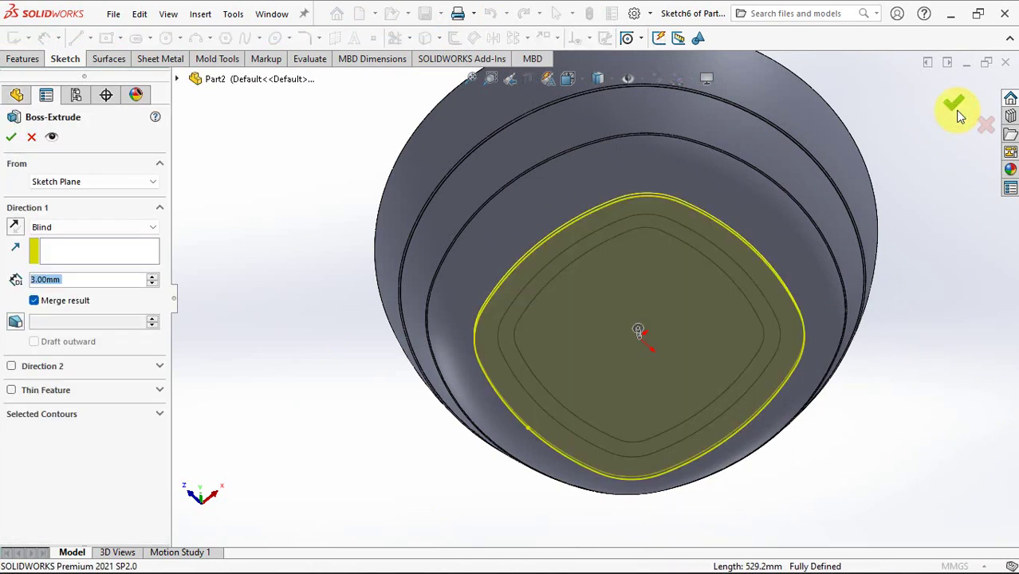
Step: Extrude the sketch 5 mm as a reversed 3.5 mm thin wall with a 5° draft
type("5")
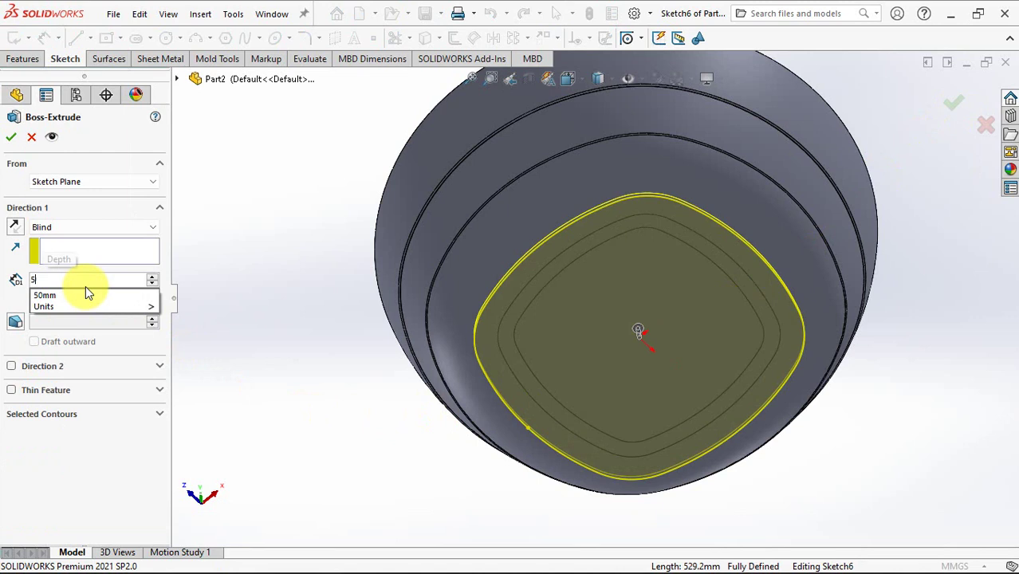
key("Tab")
left_click(11, 390)
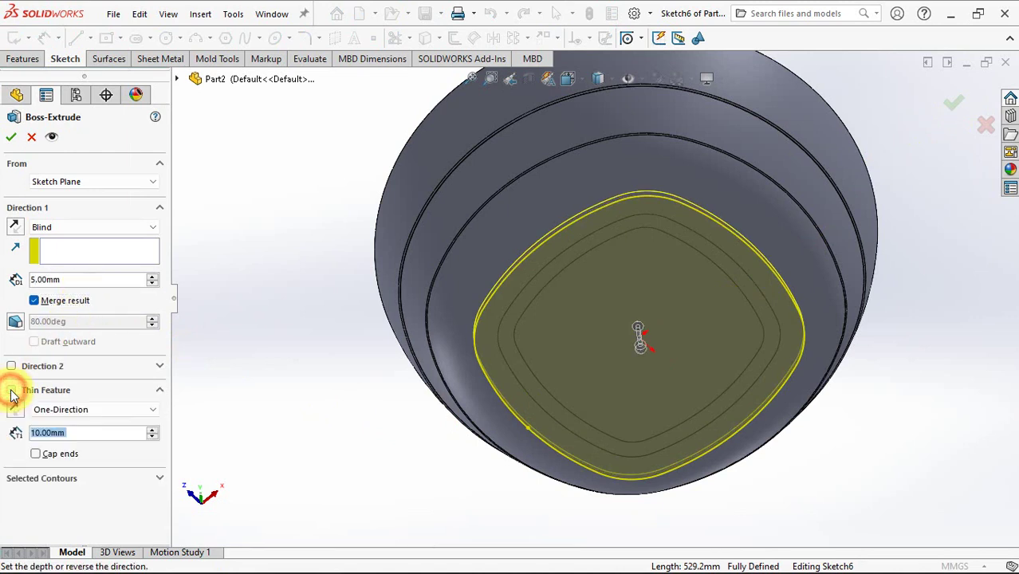
left_click(15, 410)
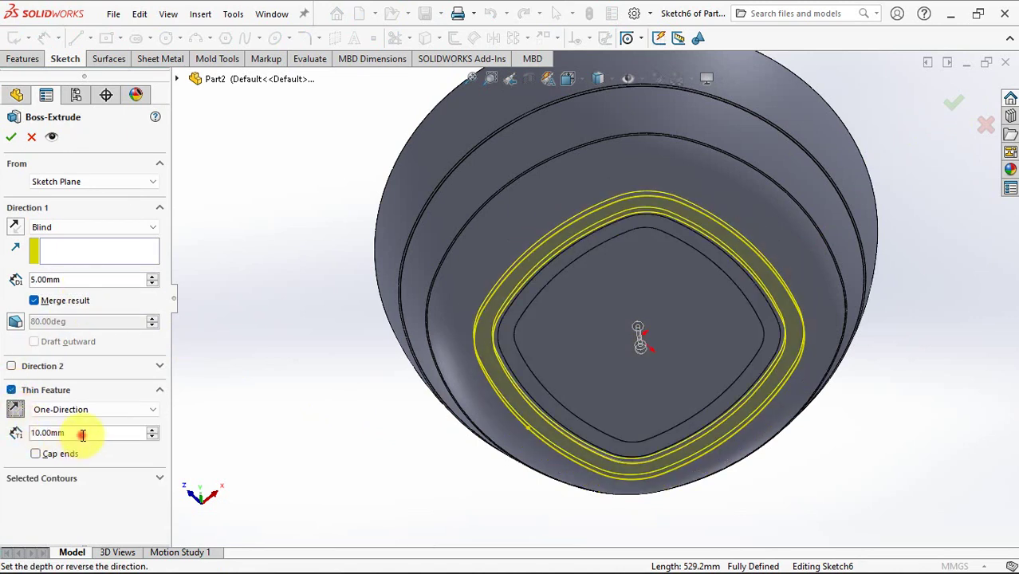
type("3.5")
key("Tab")
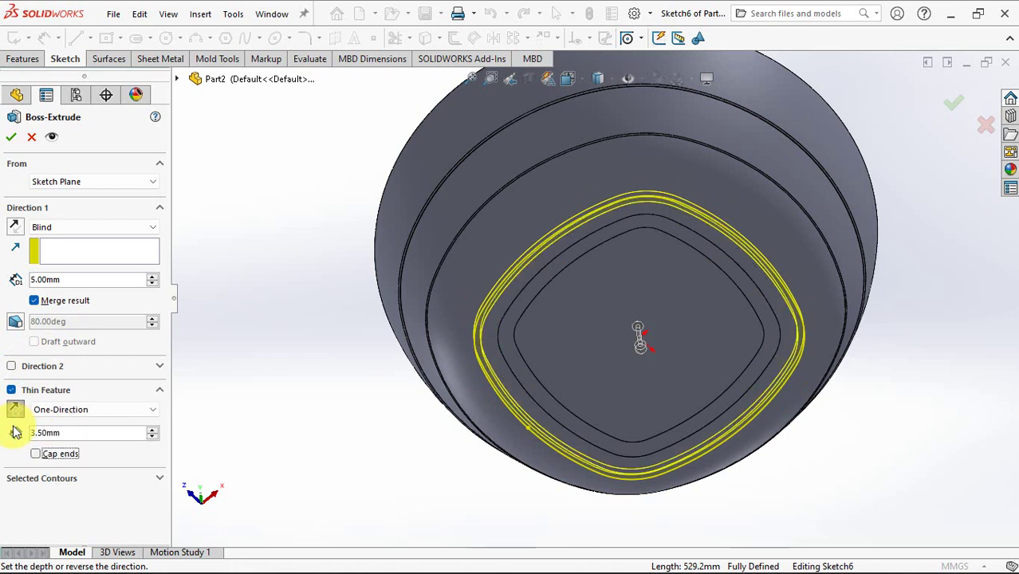
left_click(16, 322)
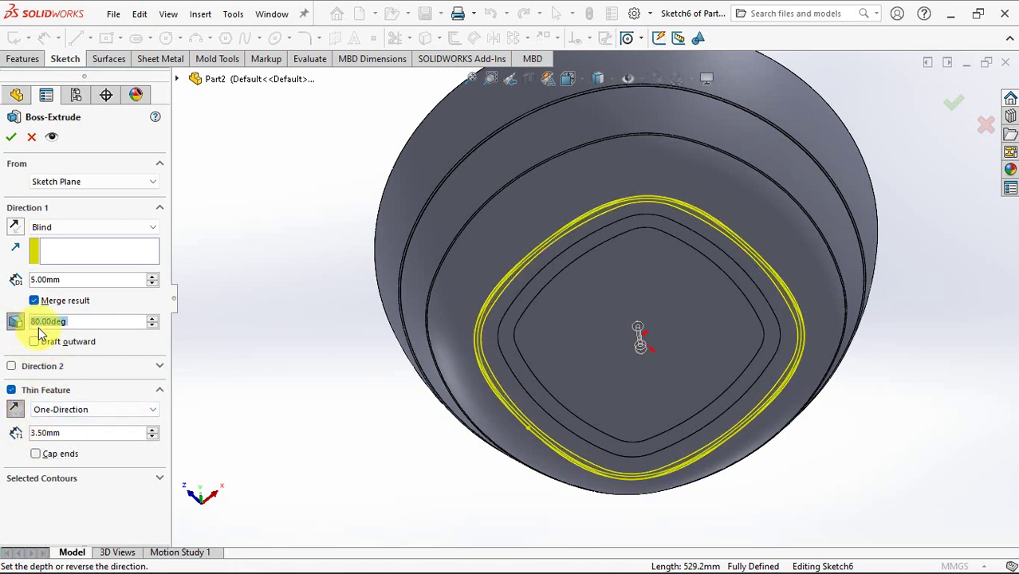
type("5")
key("Tab")
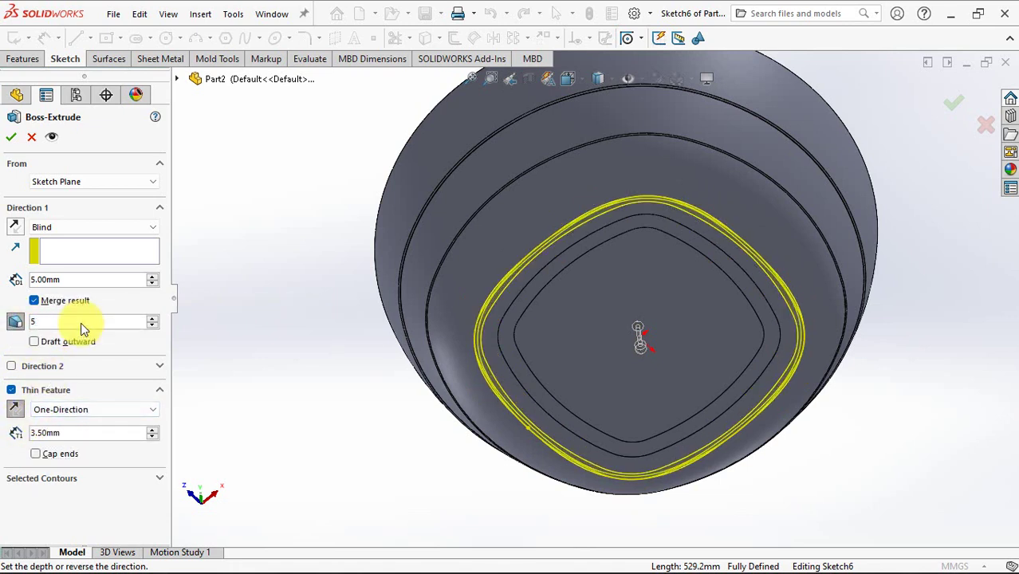
middle_click_drag(469, 384, 417, 343)
left_click(16, 227)
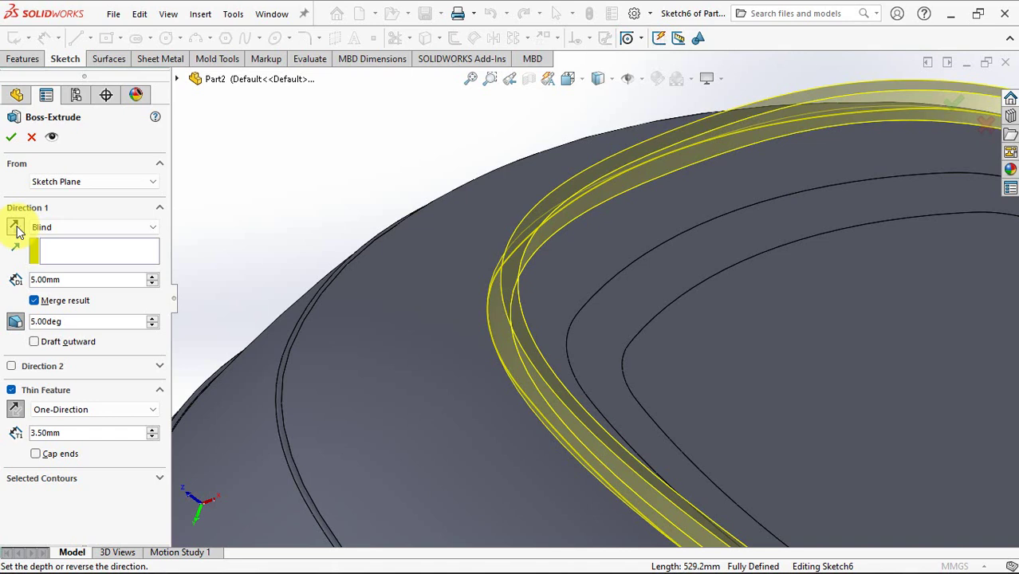
Step: Add a second direction Up To Next with outward draft and apply the foot ring
left_click(12, 366)
left_click(63, 384)
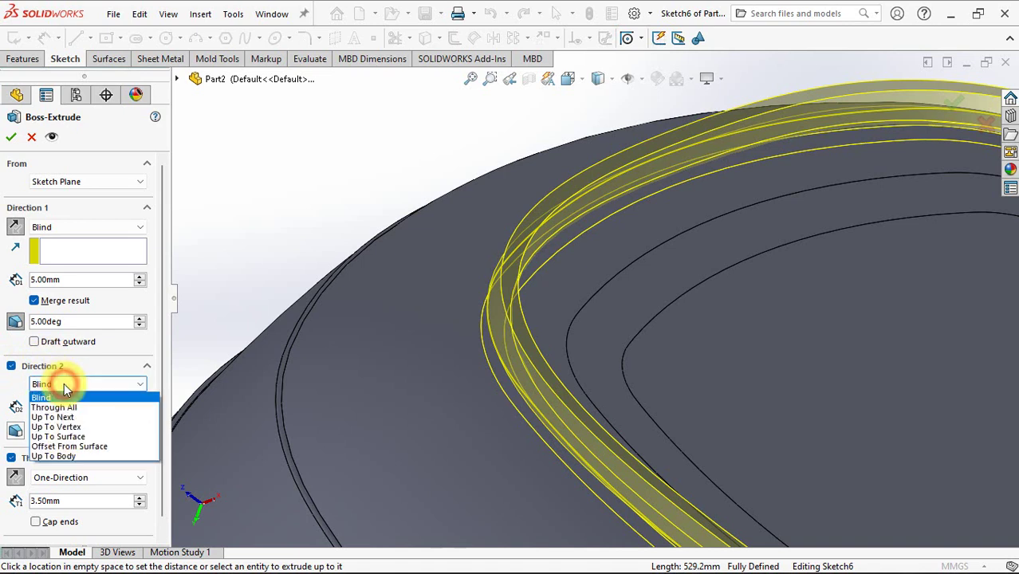
left_click(75, 416)
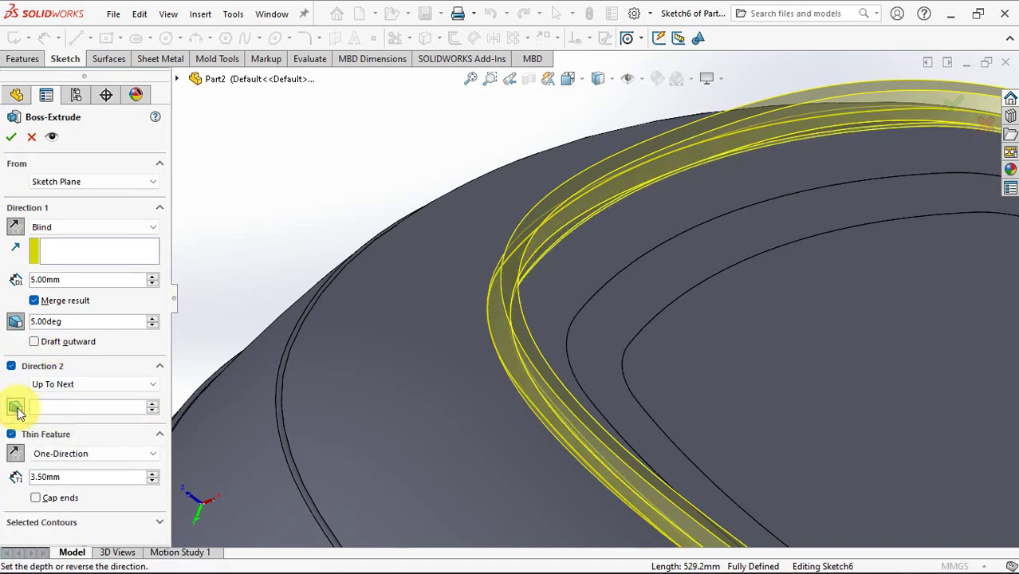
left_click(16, 408)
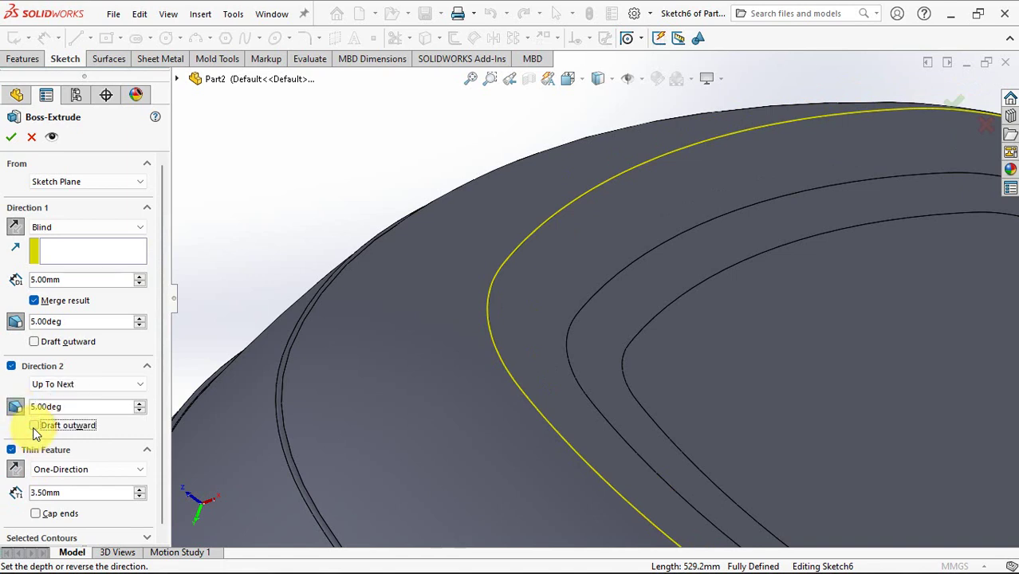
left_click(33, 426)
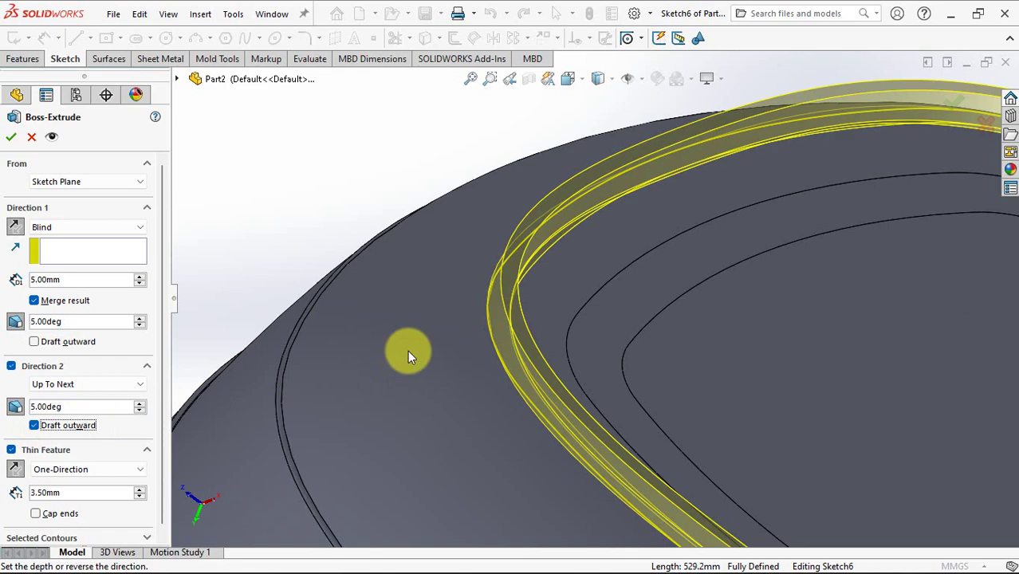
scroll(407, 349, "up", 3)
mouse_move(341, 313)
middle_mouse_down()
mouse_move(365, 229)
mouse_move(340, 329)
middle_mouse_up()
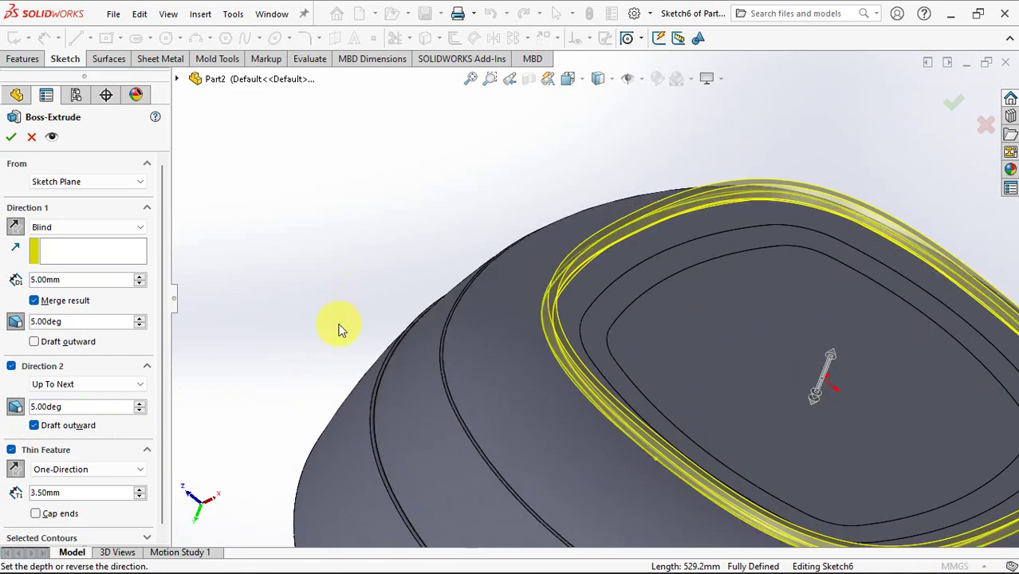
left_click(12, 138)
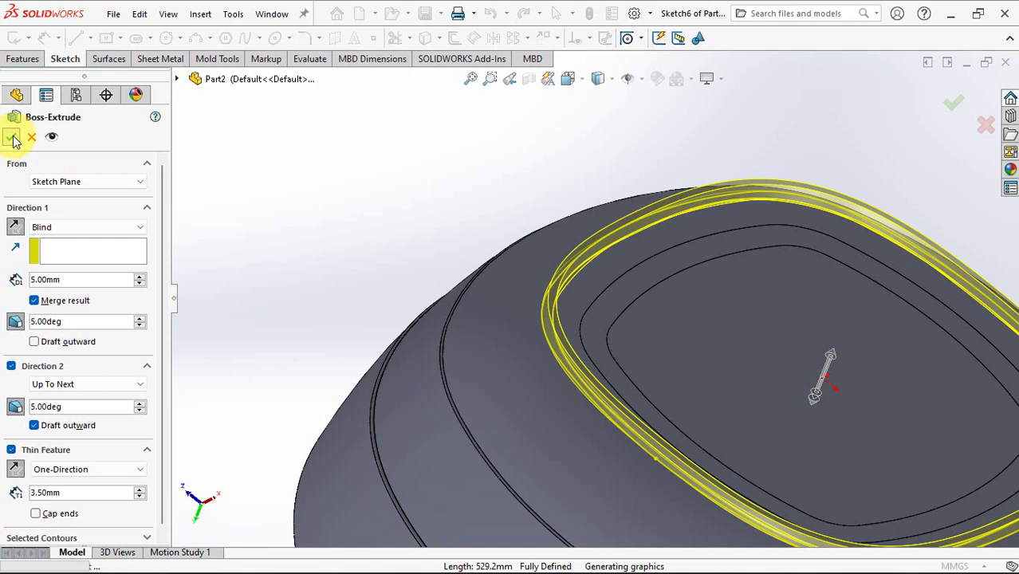
Step: Start a new sketch on the Front Plane with the bowl shown upright
scroll(337, 255, "up", 3)
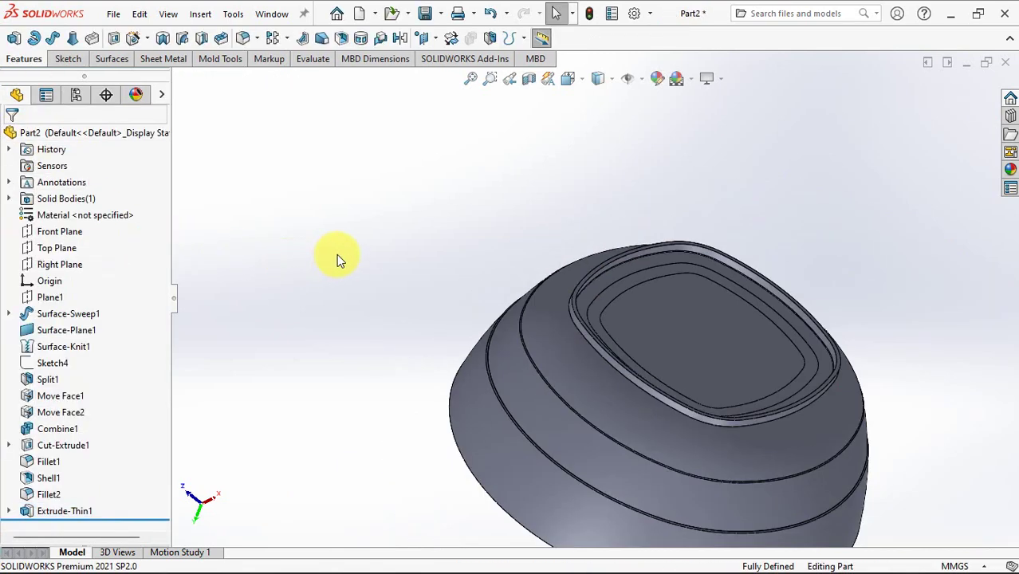
middle_click_drag(336, 255, 427, 550)
left_click(53, 232)
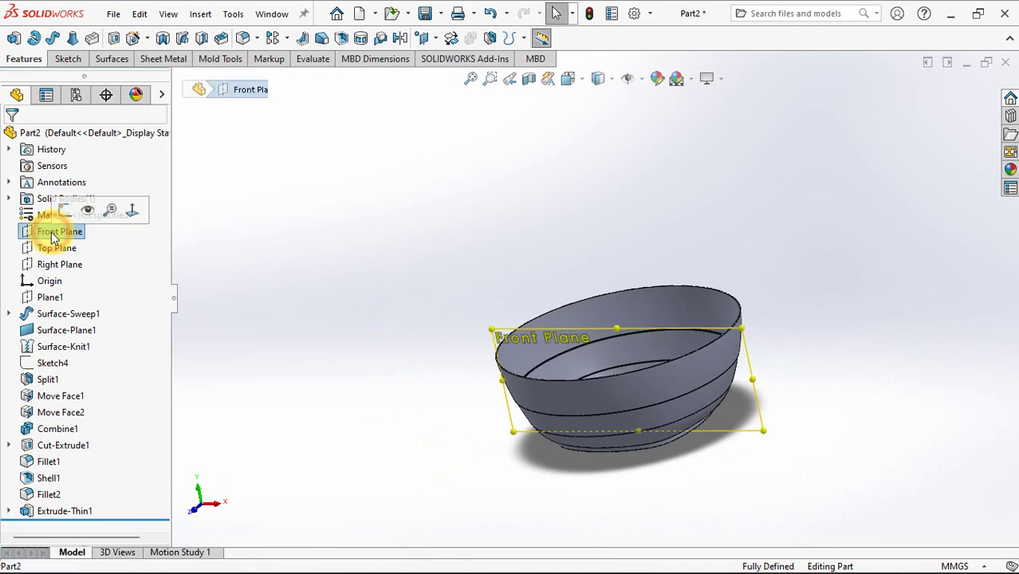
left_click(64, 209)
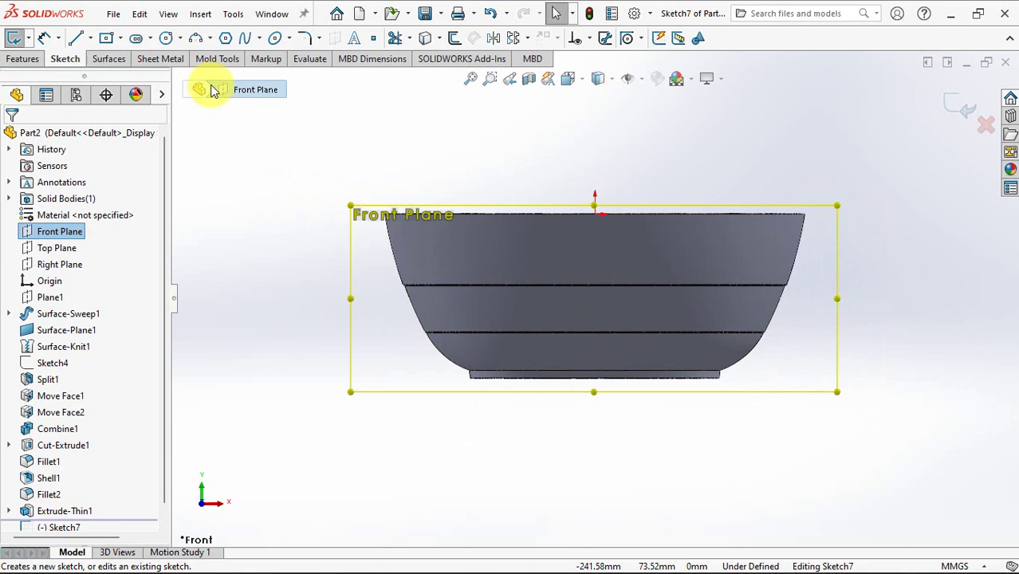
Step: Draw a shallow three-point arc across the bottom edge of the base
left_click(196, 38)
left_click(506, 379)
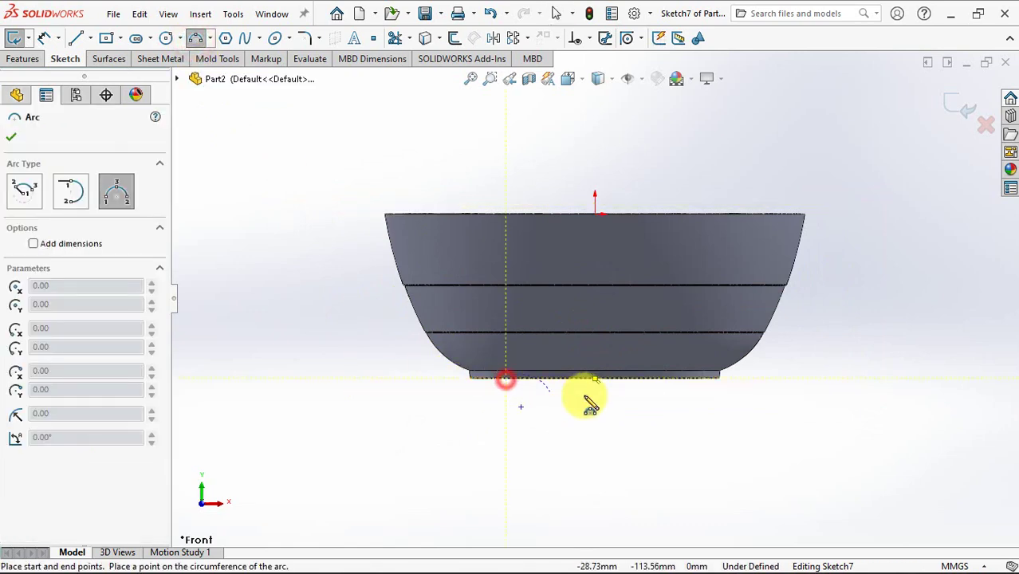
left_click(675, 378)
scroll(614, 375, "down", 3)
left_click(590, 374)
left_click(559, 361)
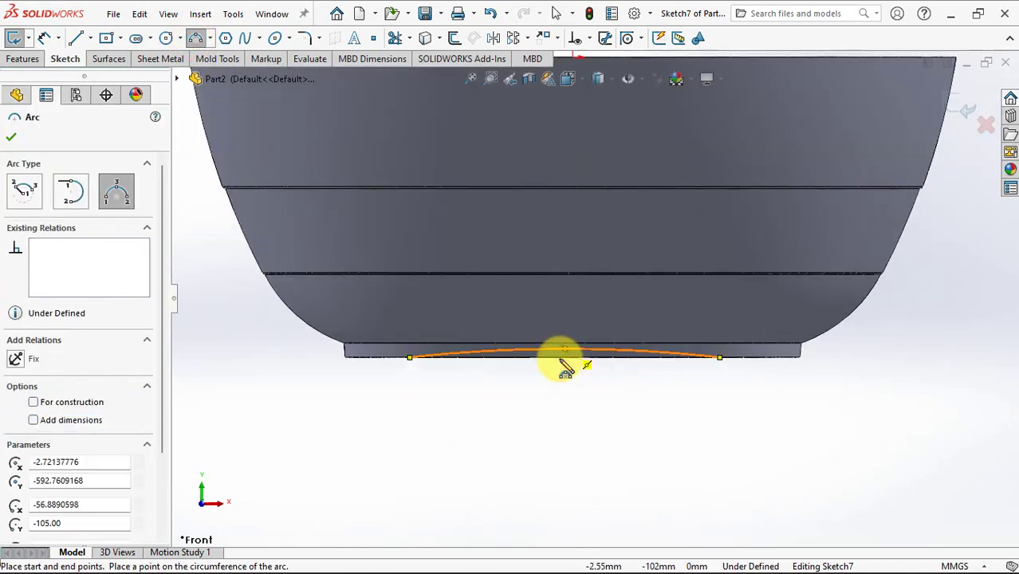
scroll(558, 363, "up", 10)
key("Escape")
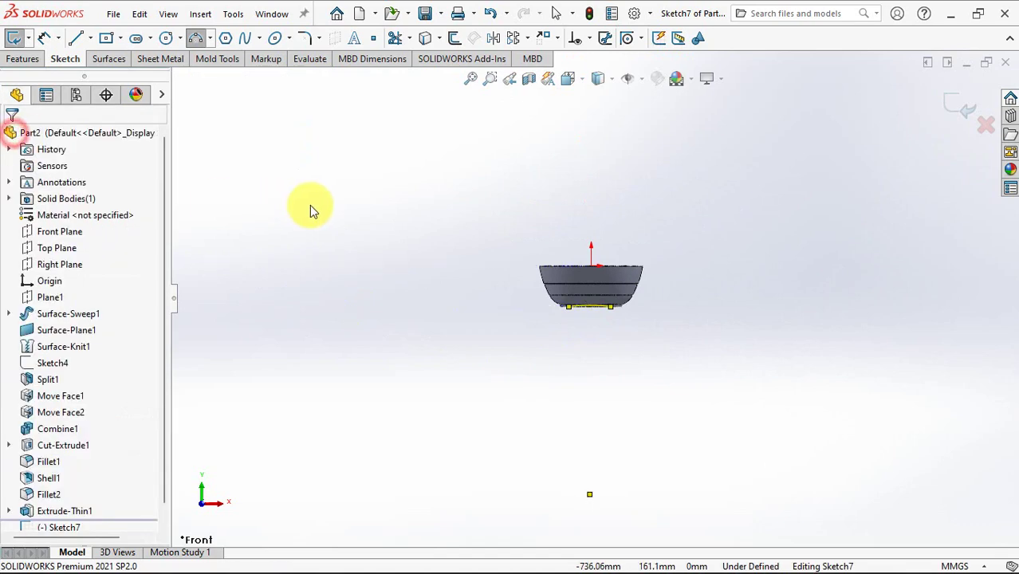
Step: Align the arc's centre point vertically with the origin
left_click(315, 207)
left_click(590, 494)
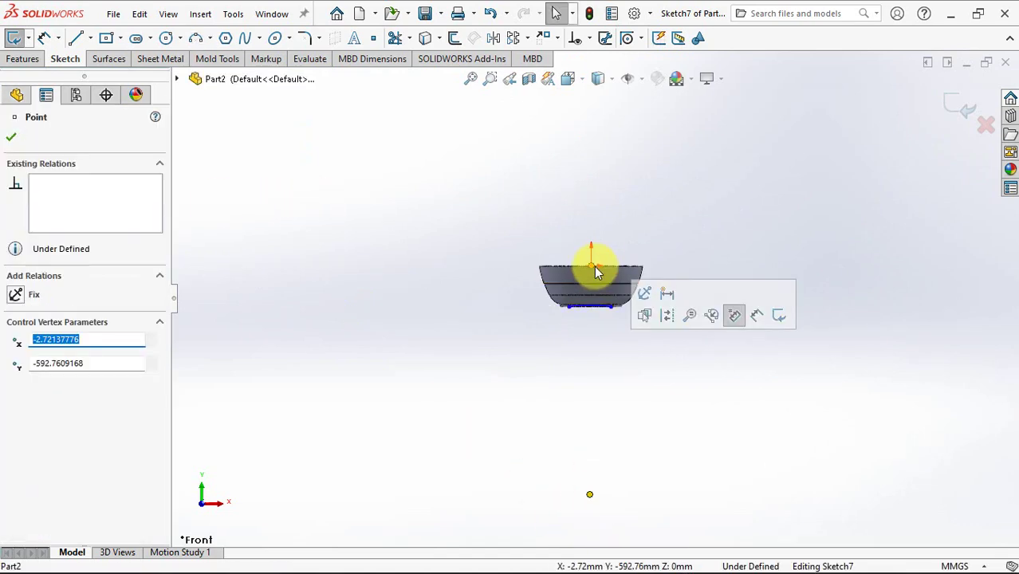
left_click(591, 266, "ctrl")
left_click(663, 201)
left_click(676, 319)
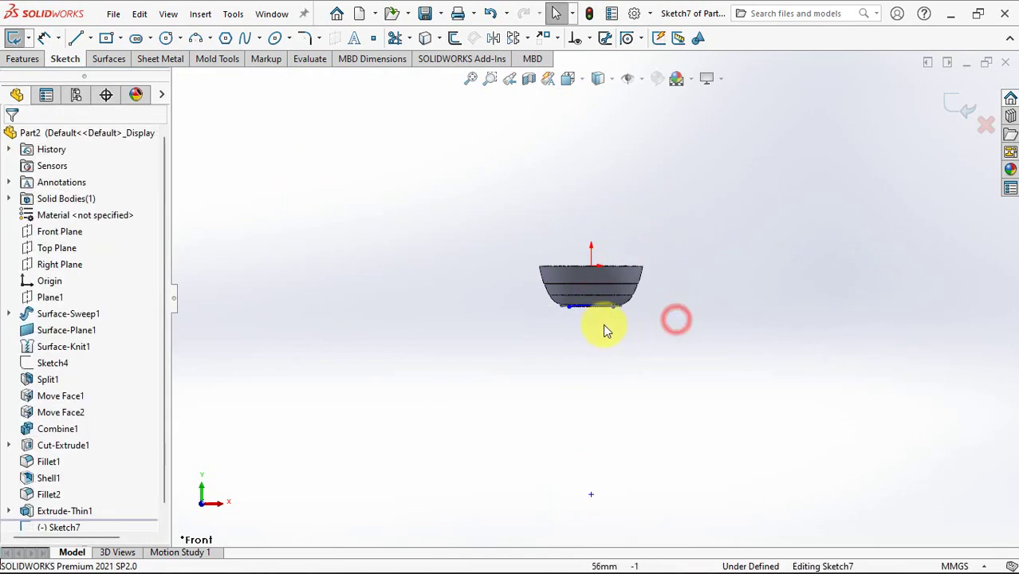
scroll(590, 299, "down", 6)
Step: Dimension the arc's rise from the base edge to 1.50 mm
left_click(46, 39)
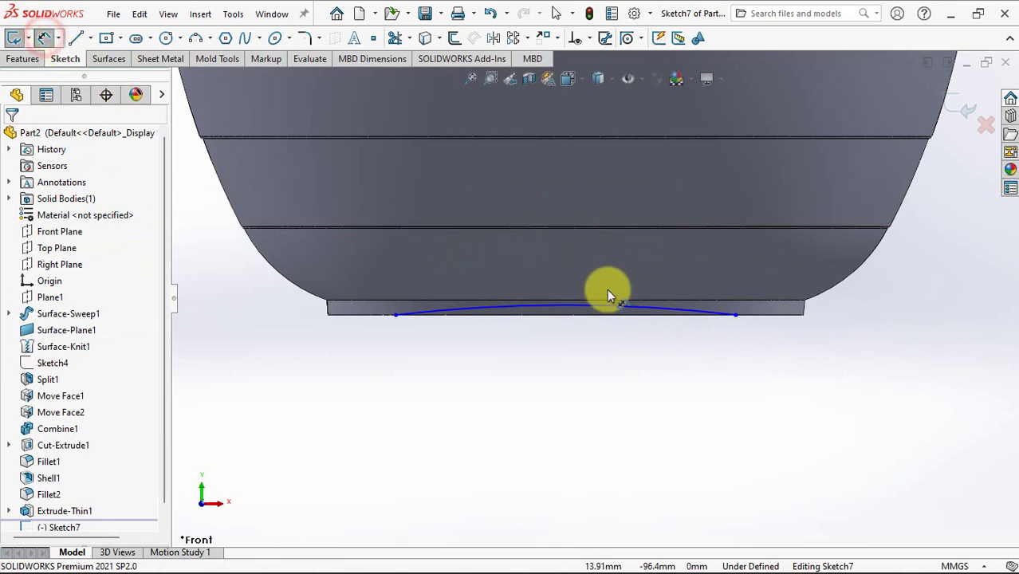
left_click(567, 307)
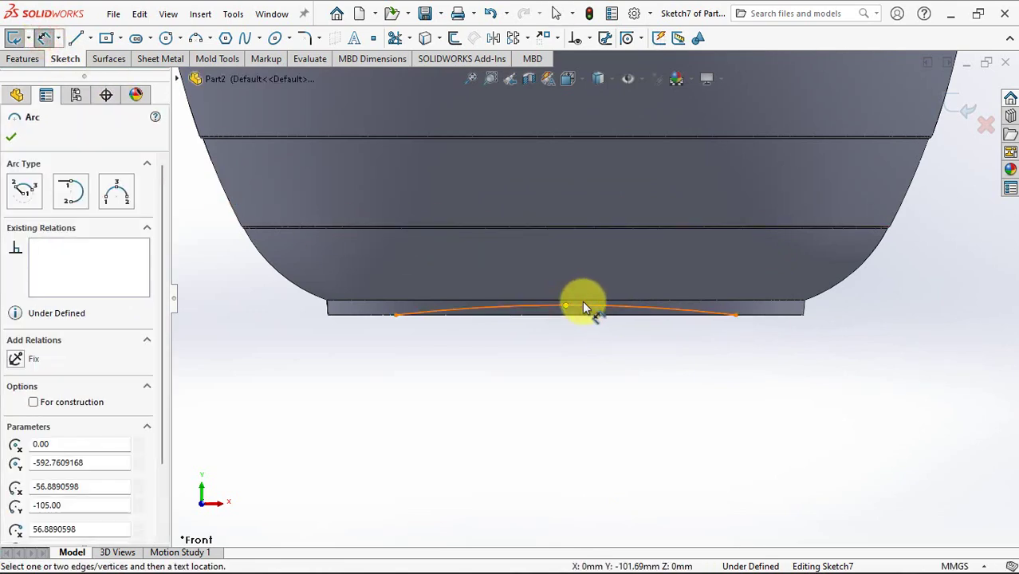
left_click(546, 301)
scroll(561, 331, "down", 5)
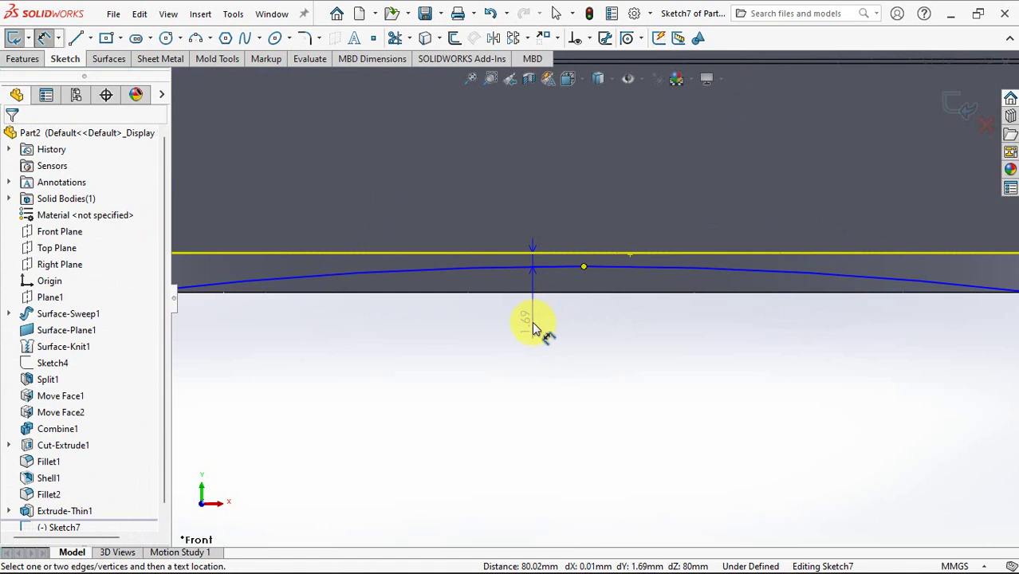
left_click(525, 329)
type("1.5")
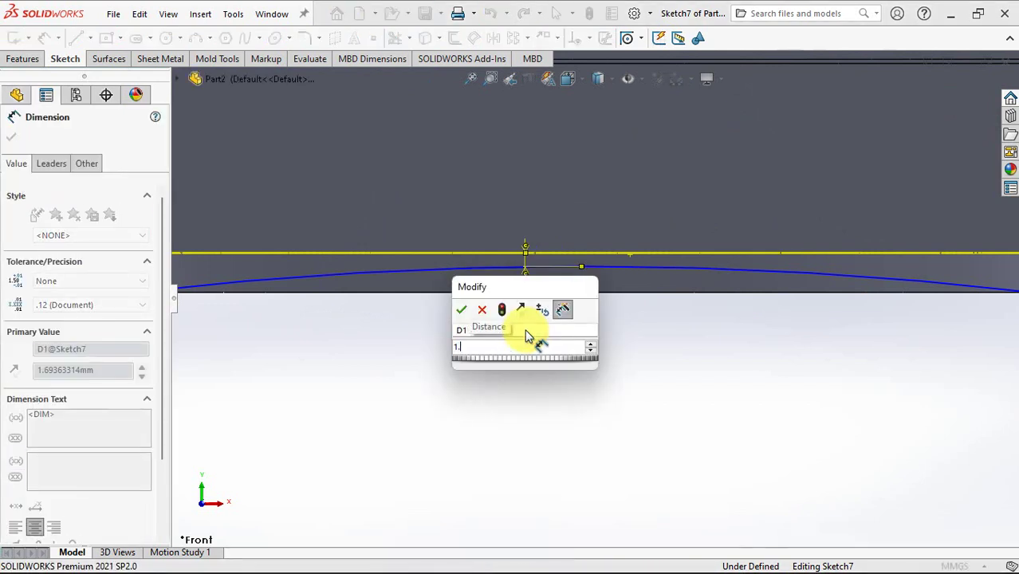
left_click(461, 309)
scroll(569, 325, "up", 5)
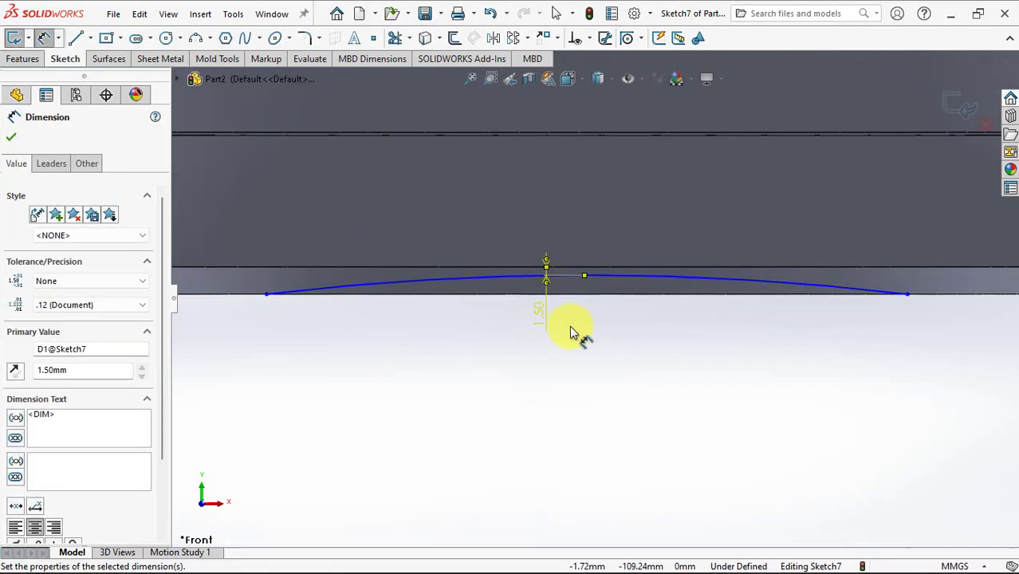
Step: Dimension the span between the arc's endpoints to 100 mm and exit the sketch
left_click(412, 298)
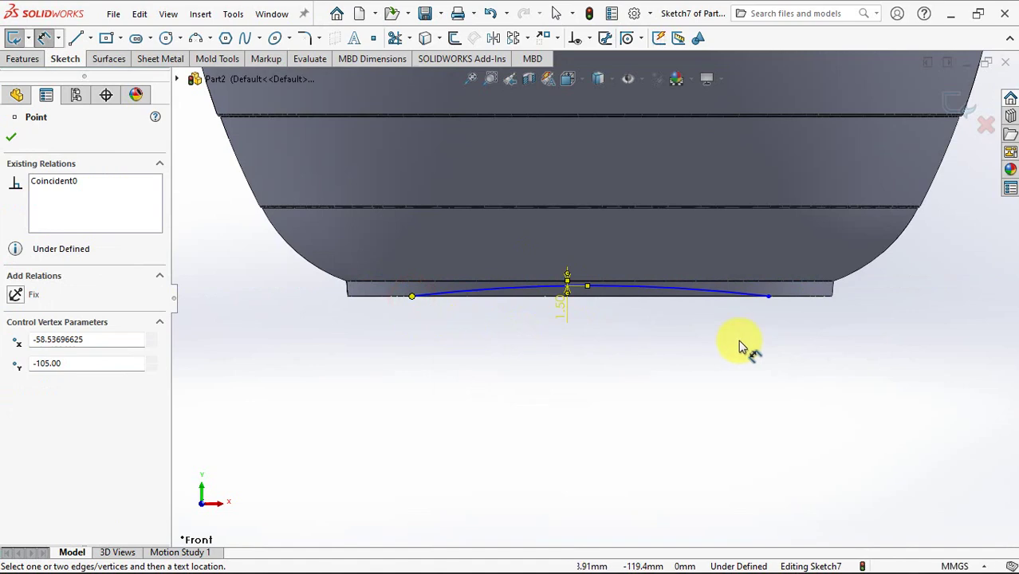
left_click(768, 300)
left_click(576, 364)
type("1")
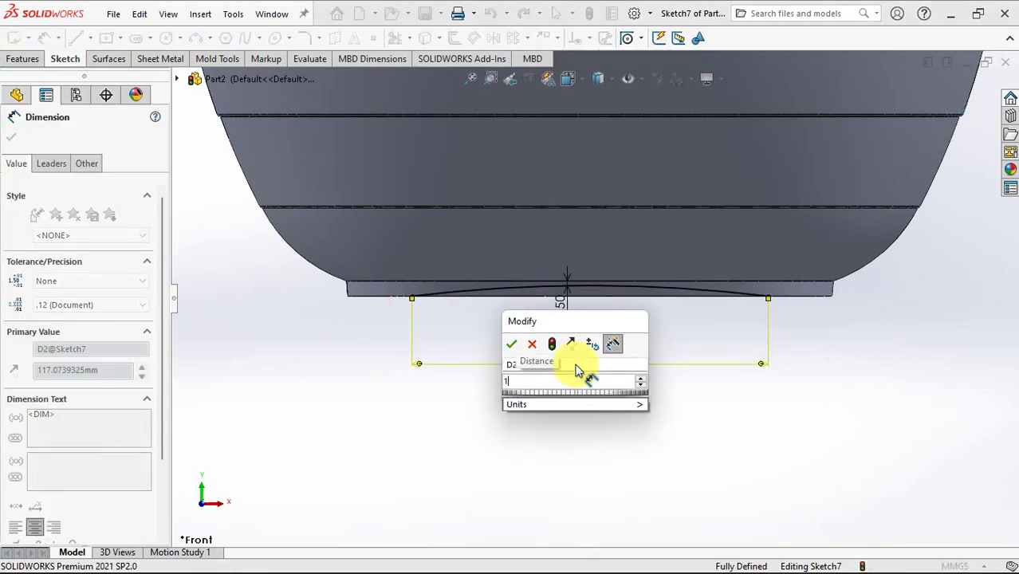
type("00")
left_click(513, 343)
scroll(519, 342, "up", 3)
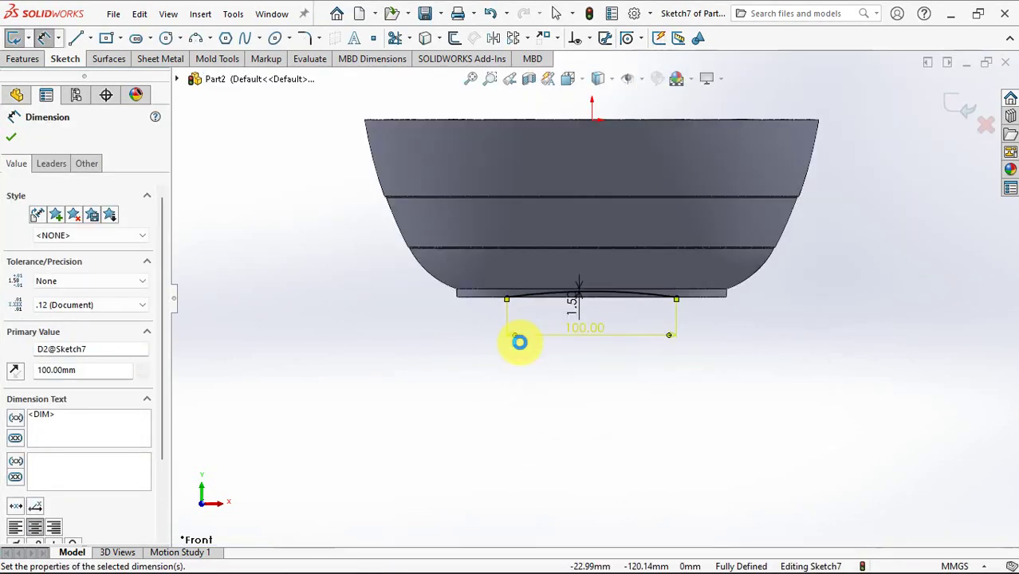
left_click(13, 38)
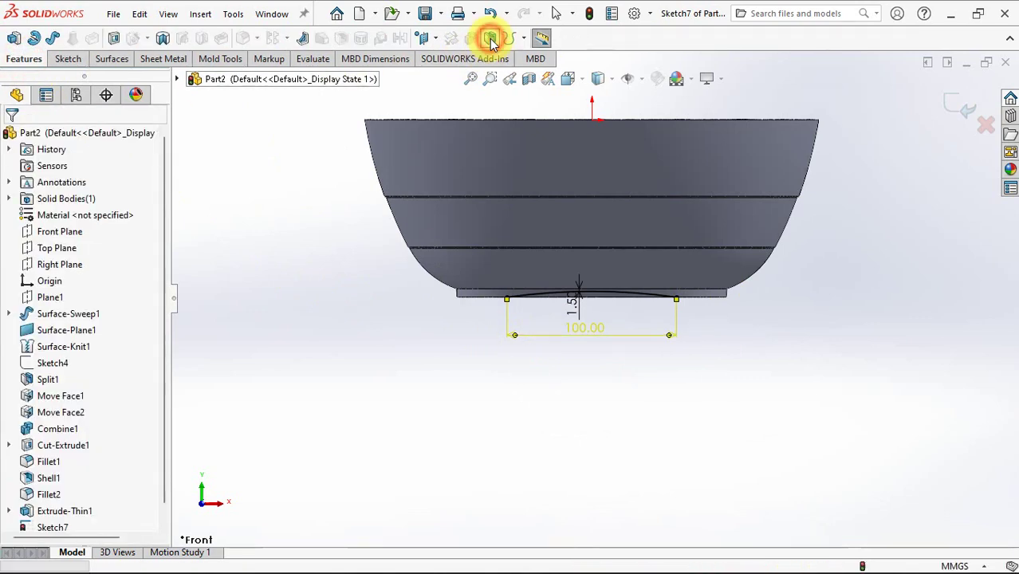
Step: Split the part with Sketch7 using Cut Part, keeping bodies 1 and 2 but not the main bowl
left_click(472, 39)
left_click(79, 276)
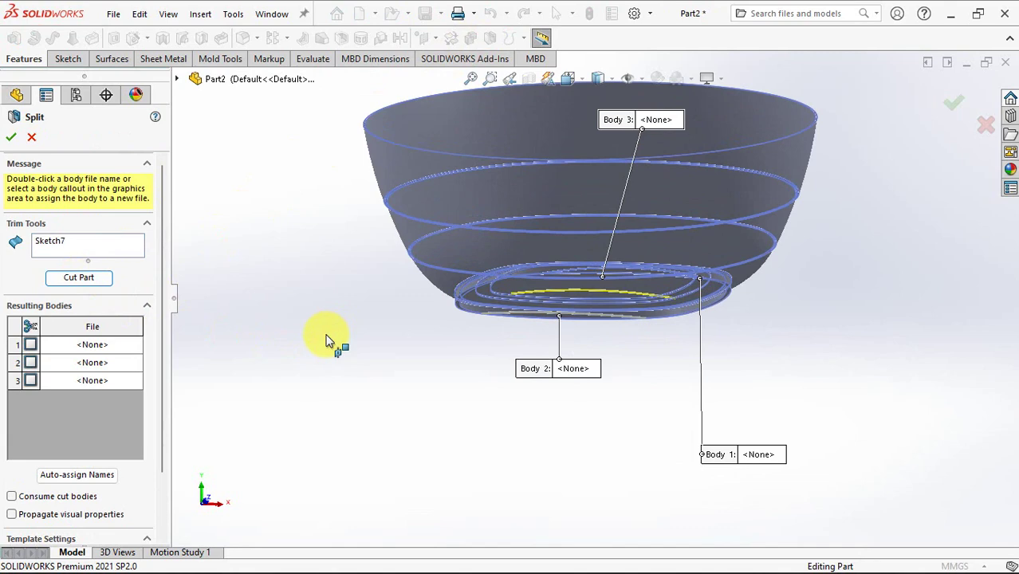
left_click(25, 328)
left_click(444, 201)
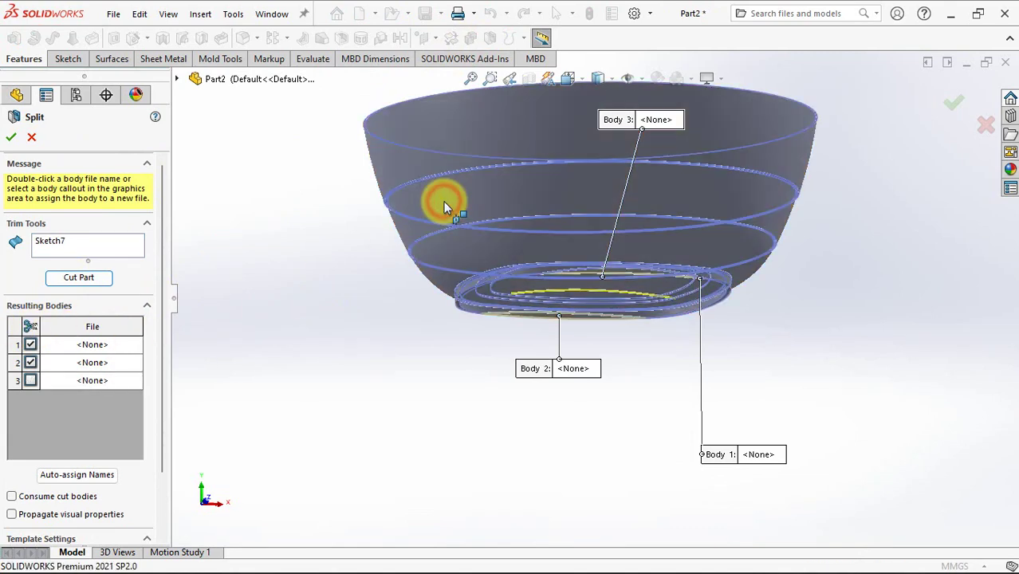
left_click(12, 137)
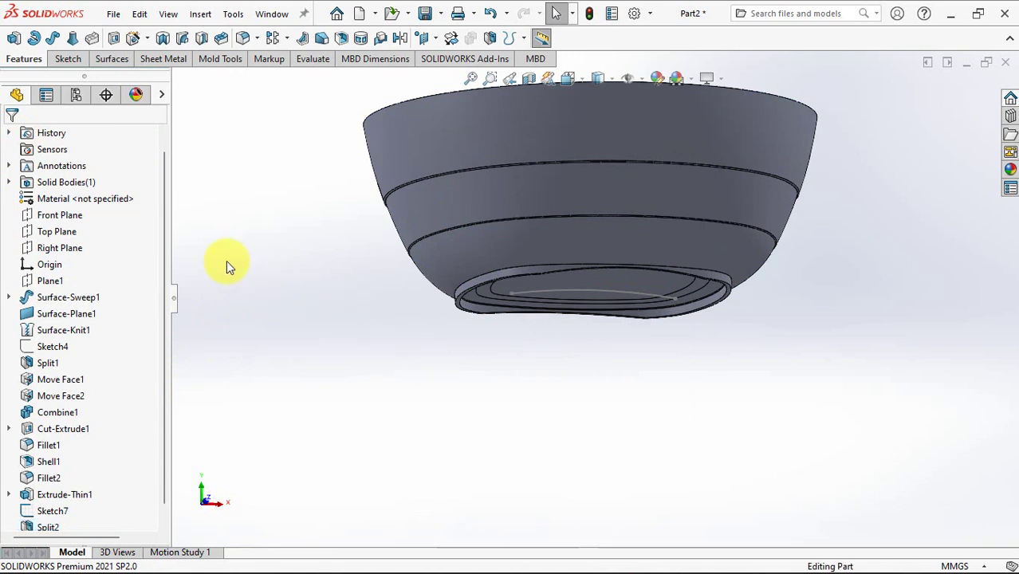
left_click(57, 248)
Step: Copy Sketch7 and paste it onto the Right Plane as Sketch8
middle_click_drag(334, 295, 352, 336)
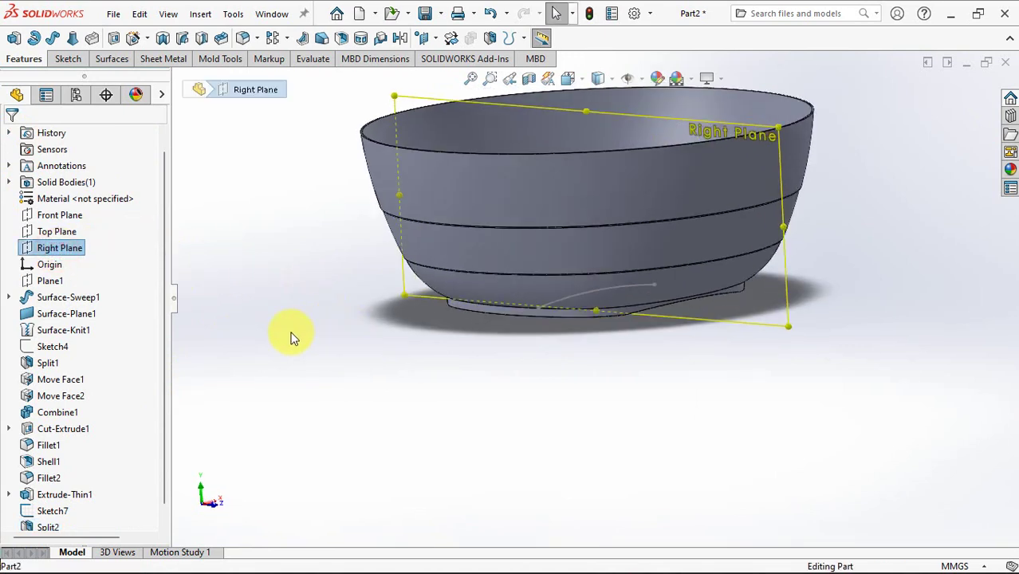
left_click(255, 367)
left_click(161, 398)
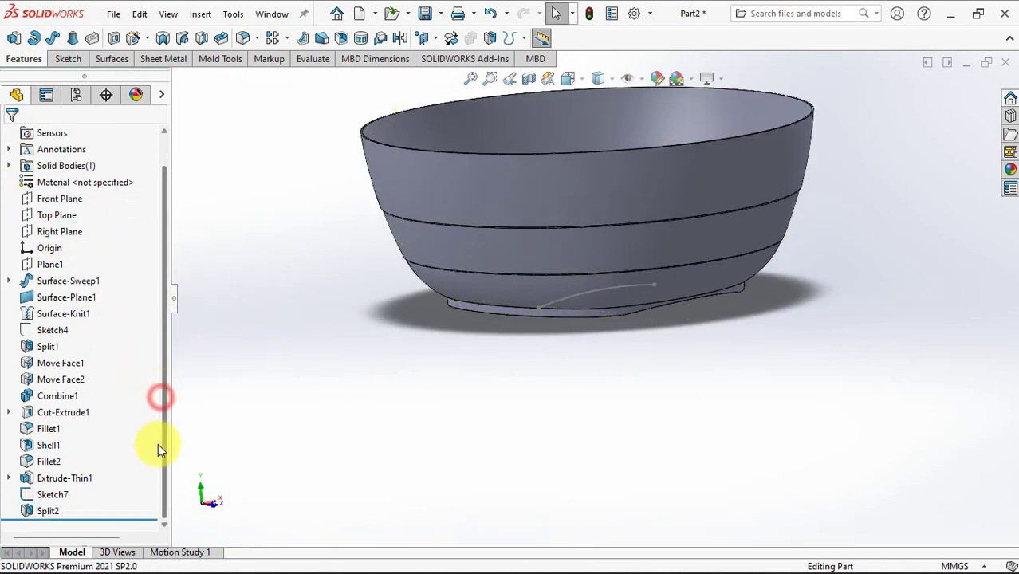
left_click(48, 495)
left_click(139, 14)
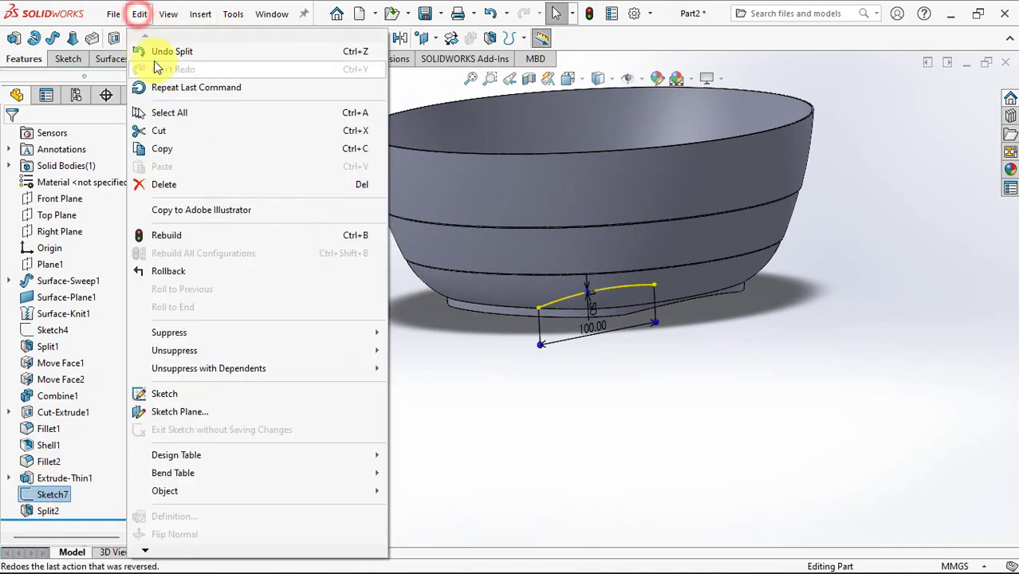
left_click(163, 149)
left_click(59, 231)
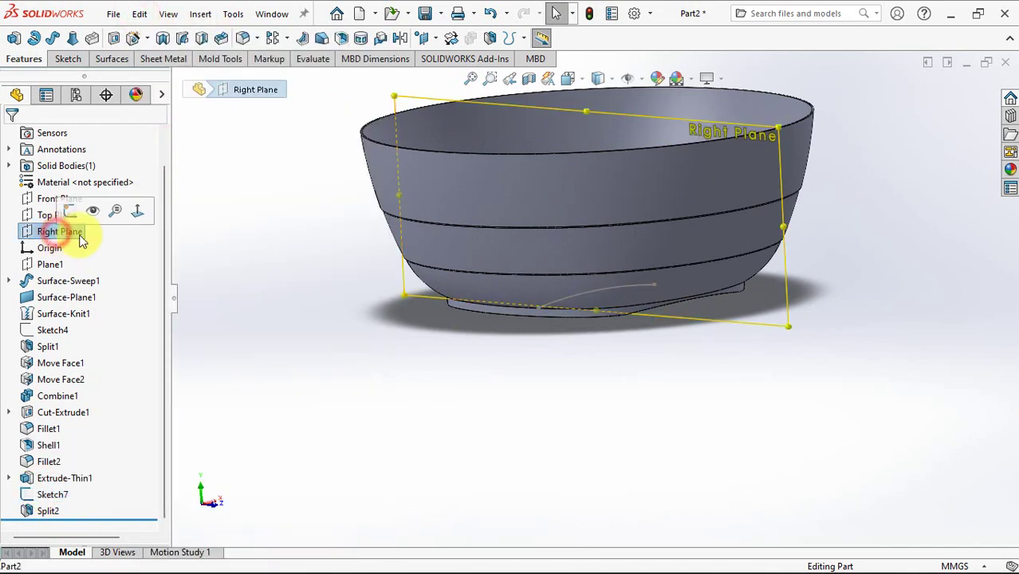
left_click(139, 14)
left_click(176, 168)
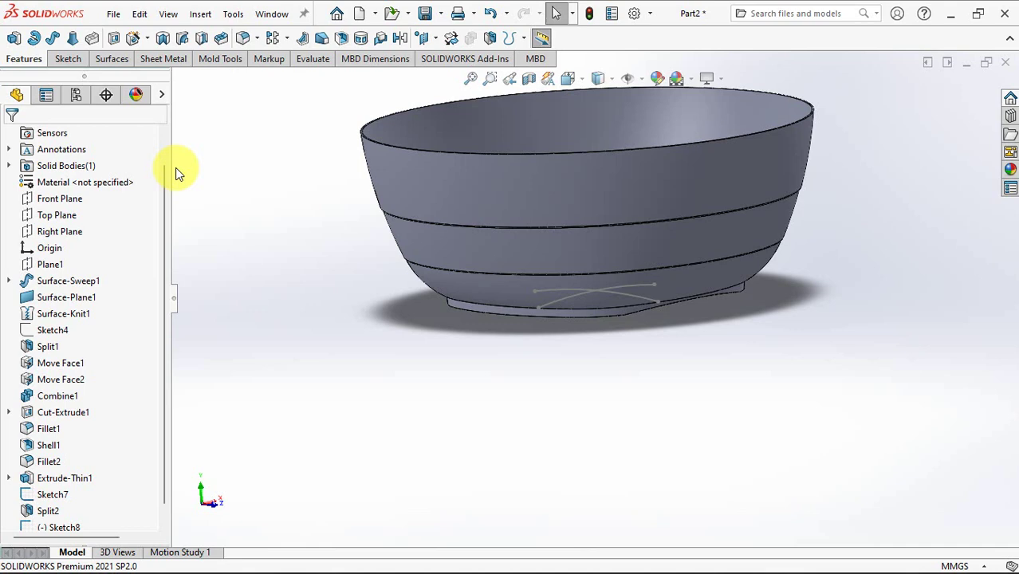
scroll(57, 528, "down", 1)
left_click(41, 511)
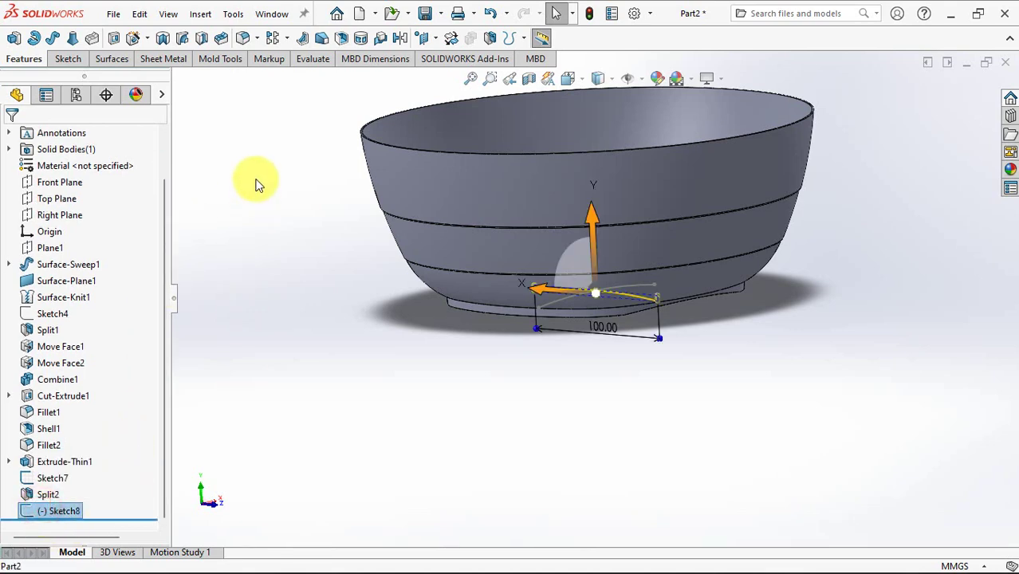
Step: Split the part along Sketch8 with Cut Part, excluding the main bowl body
left_click(488, 37)
middle_click_drag(370, 291, 389, 244)
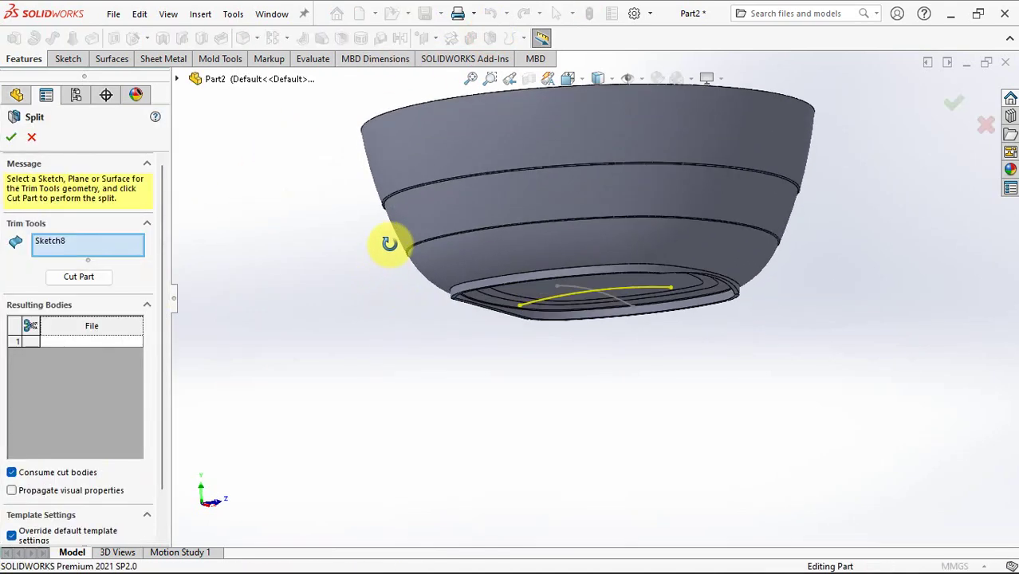
left_click(85, 276)
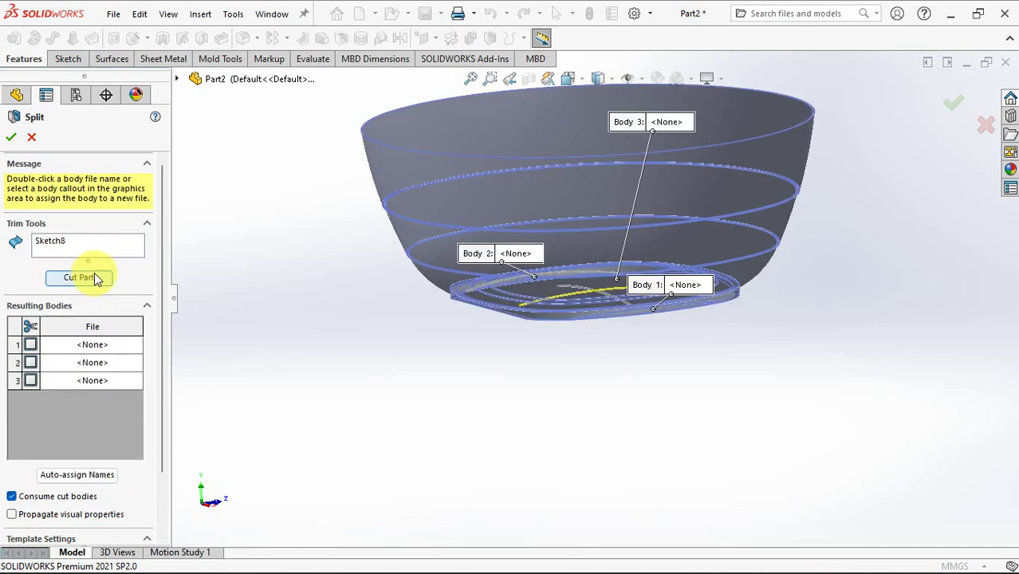
left_click(432, 168)
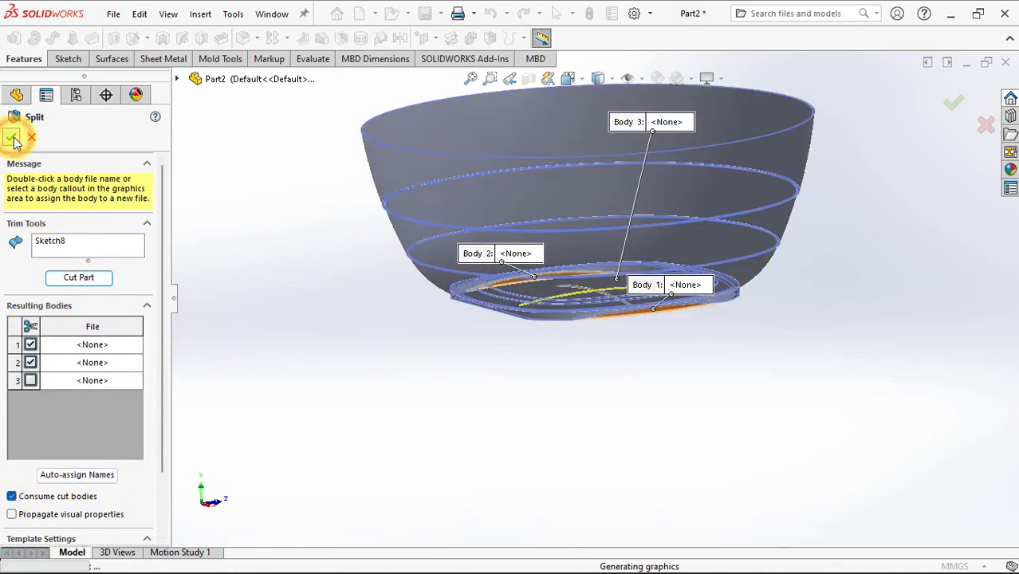
left_click(313, 332)
Step: Hide the Sketch8 curve beneath the bowl
scroll(514, 333, "down", 2)
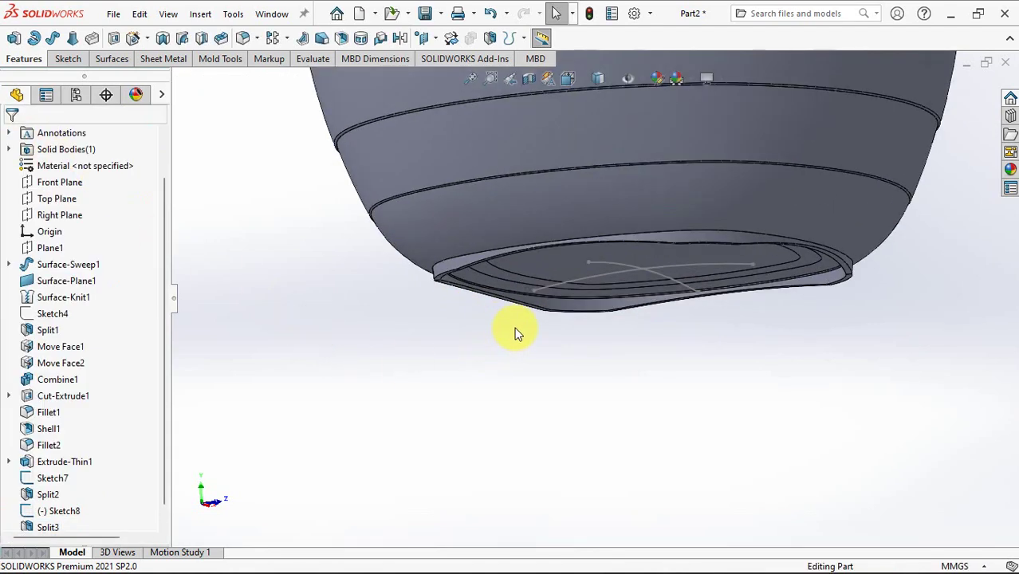
middle_click_drag(601, 305, 643, 228)
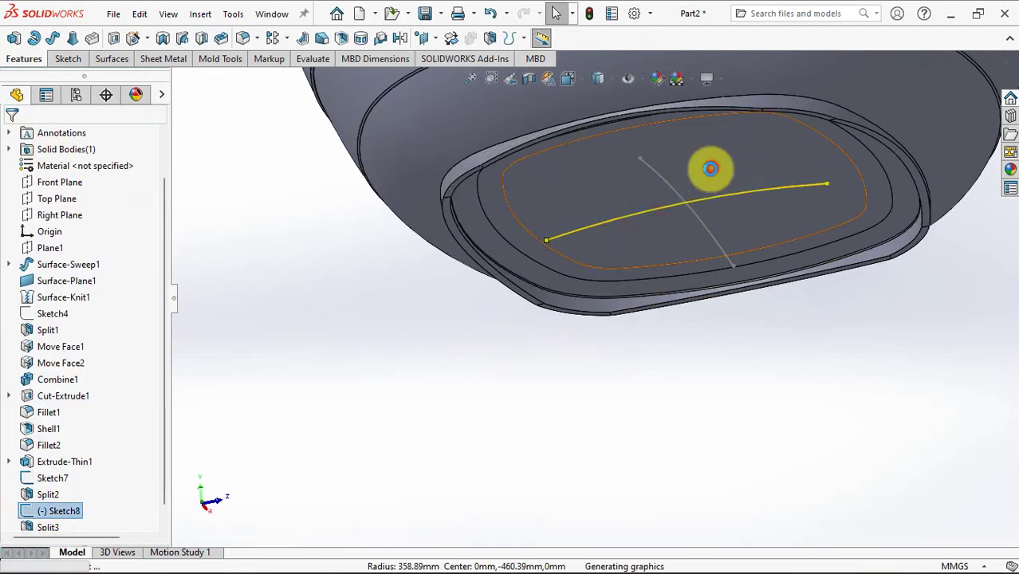
left_click(674, 192)
left_click(737, 152)
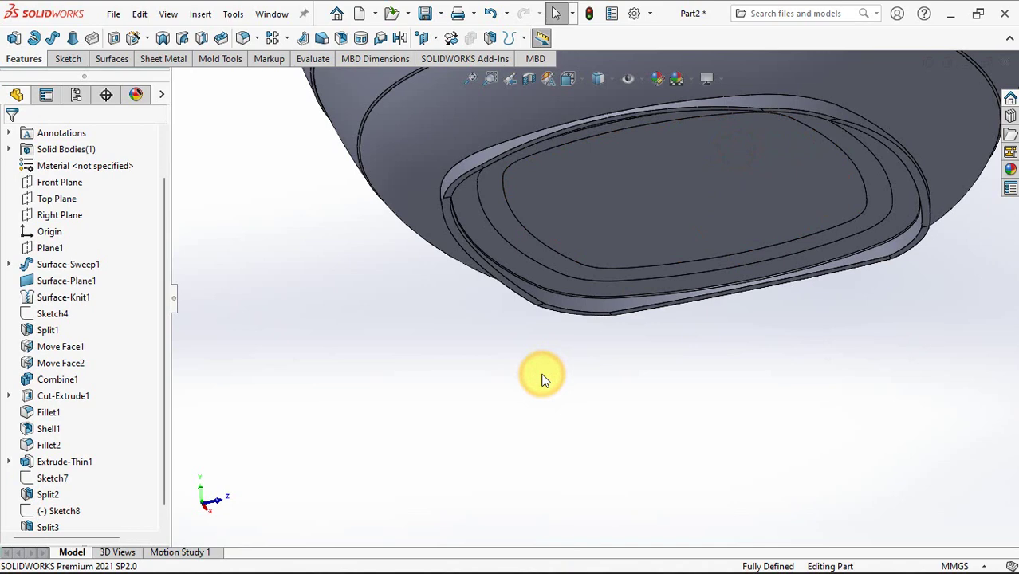
Step: Apply a 50 mm fillet to the connected eight-edge loop around the split foot ring
left_click(244, 39)
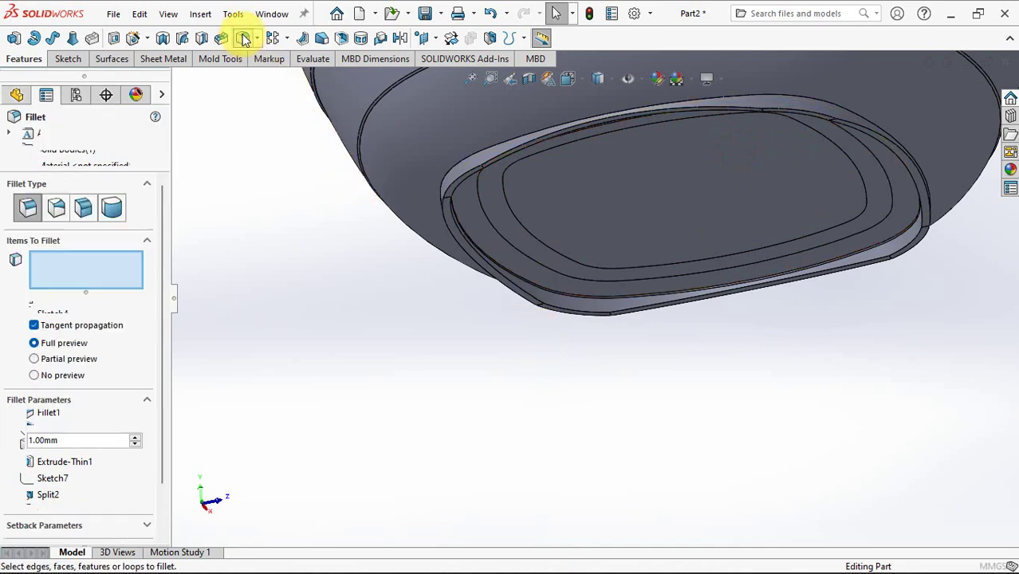
type("50")
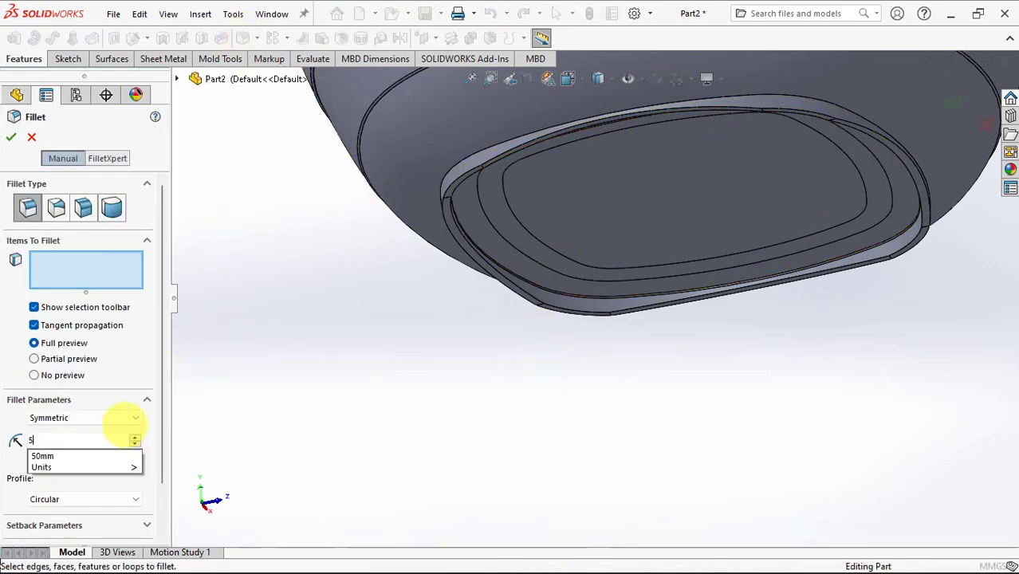
key("Tab")
scroll(479, 179, "down", 6)
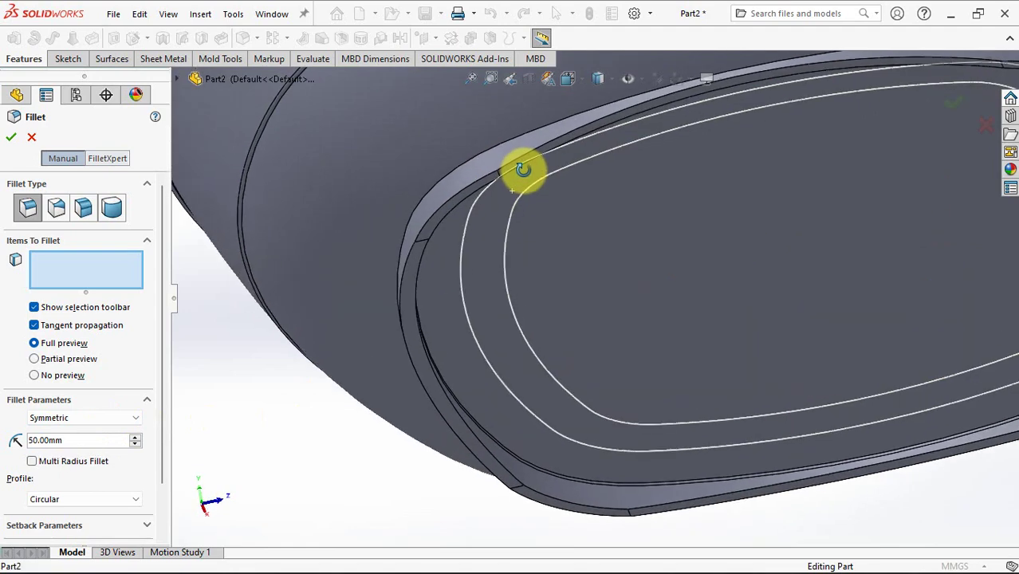
left_click(421, 243)
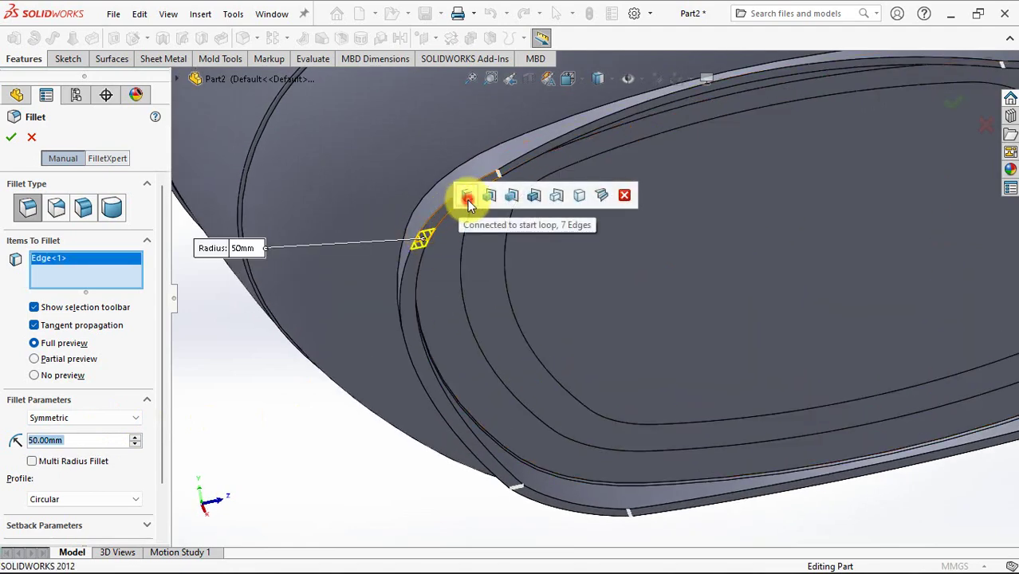
left_click(470, 204)
scroll(485, 243, "up", 4)
scroll(809, 239, "down", 2)
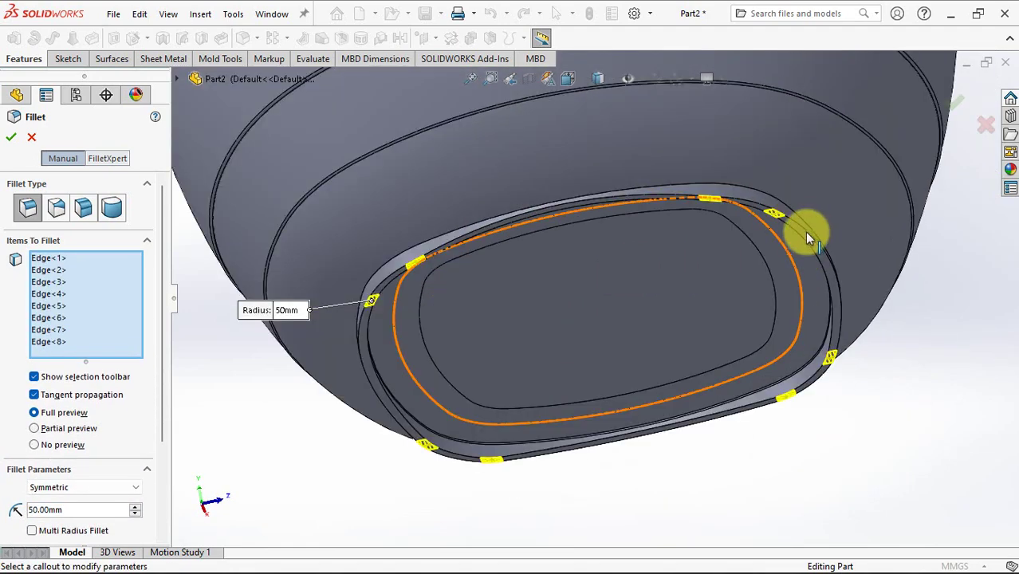
left_click(11, 139)
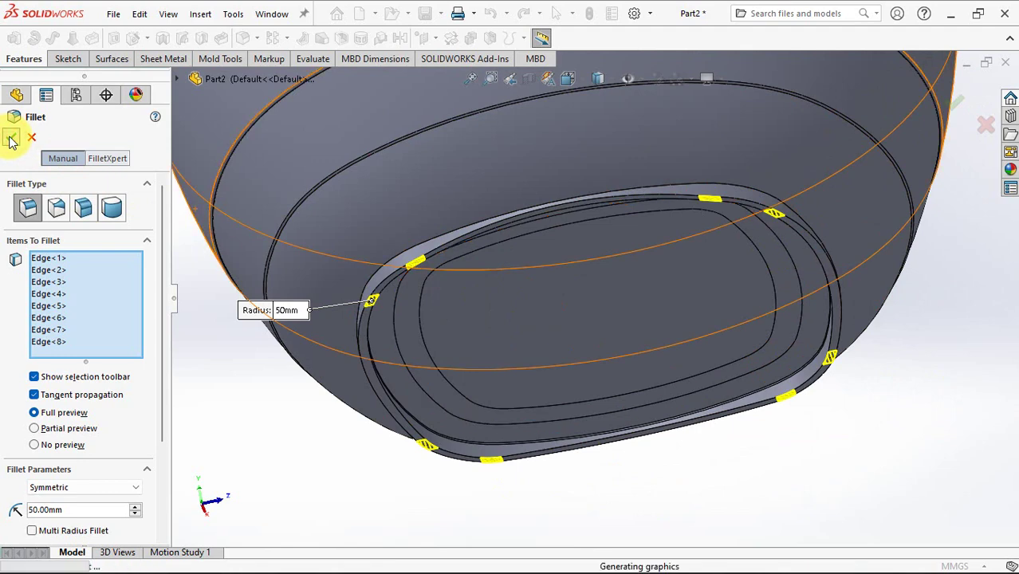
scroll(205, 314, "down", 4)
left_click(316, 111)
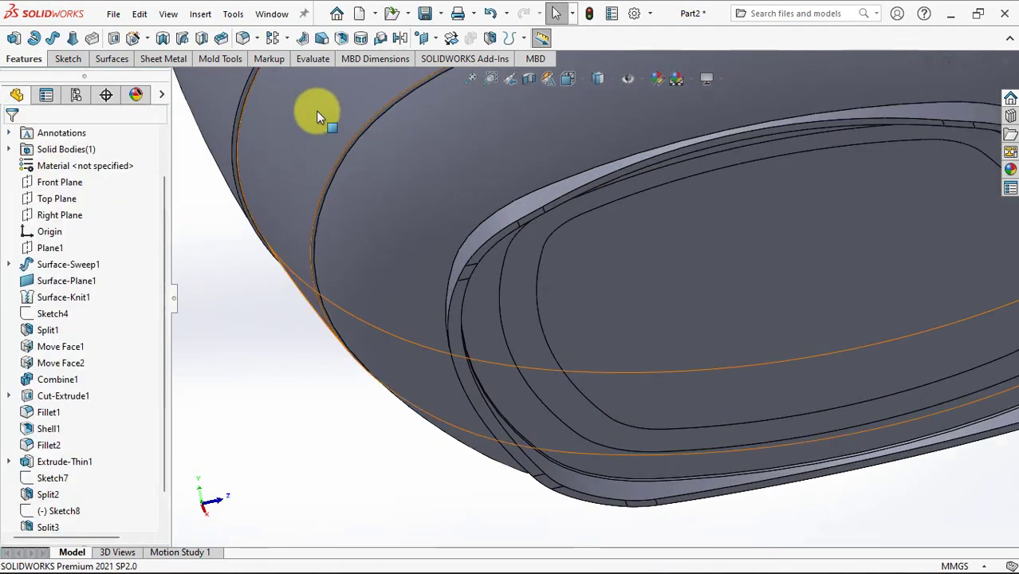
left_click(244, 38)
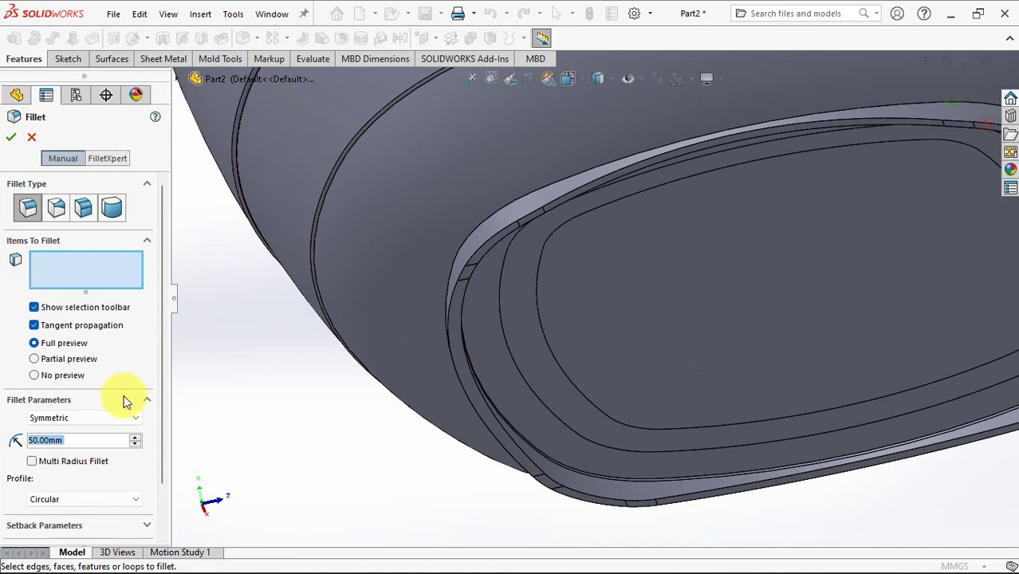
type("1")
key("Return")
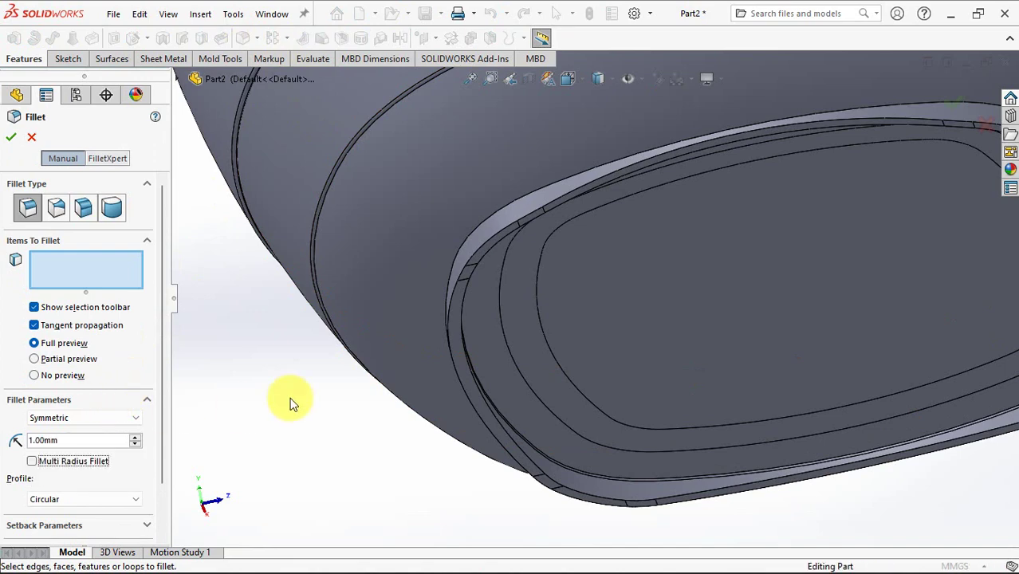
left_click(500, 231)
middle_click_drag(499, 228, 484, 197)
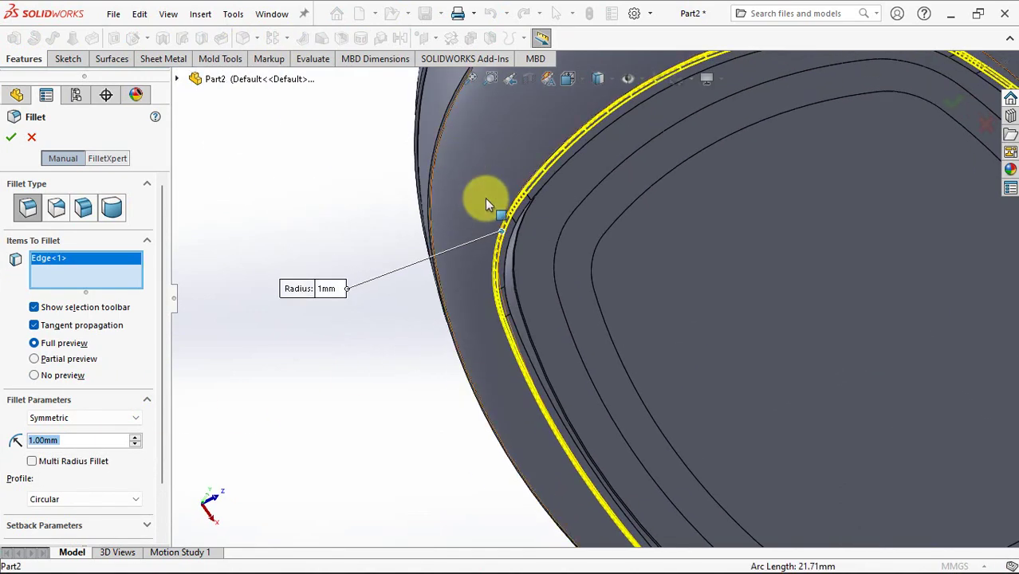
left_click(507, 244)
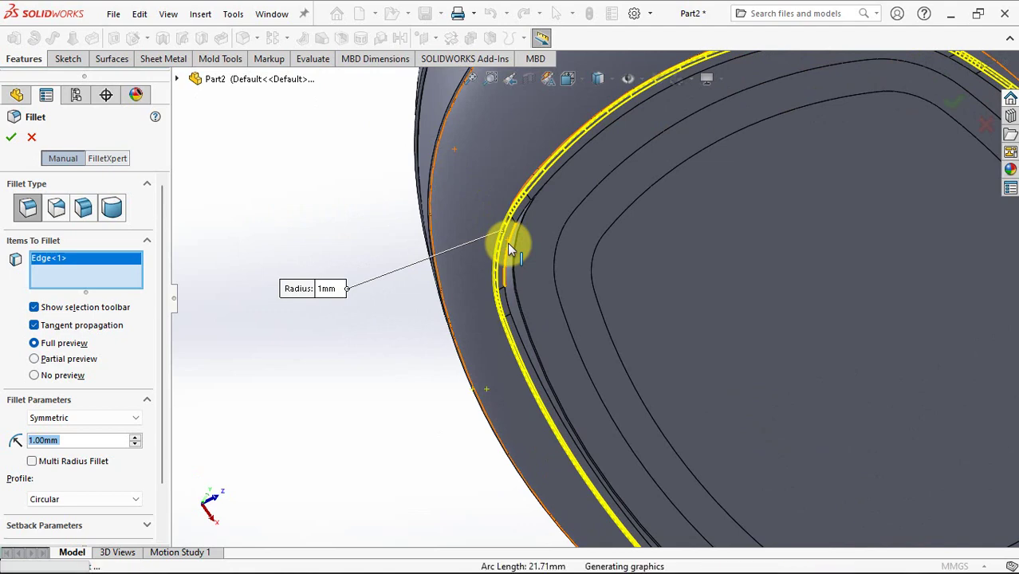
scroll(507, 243, "up", 3)
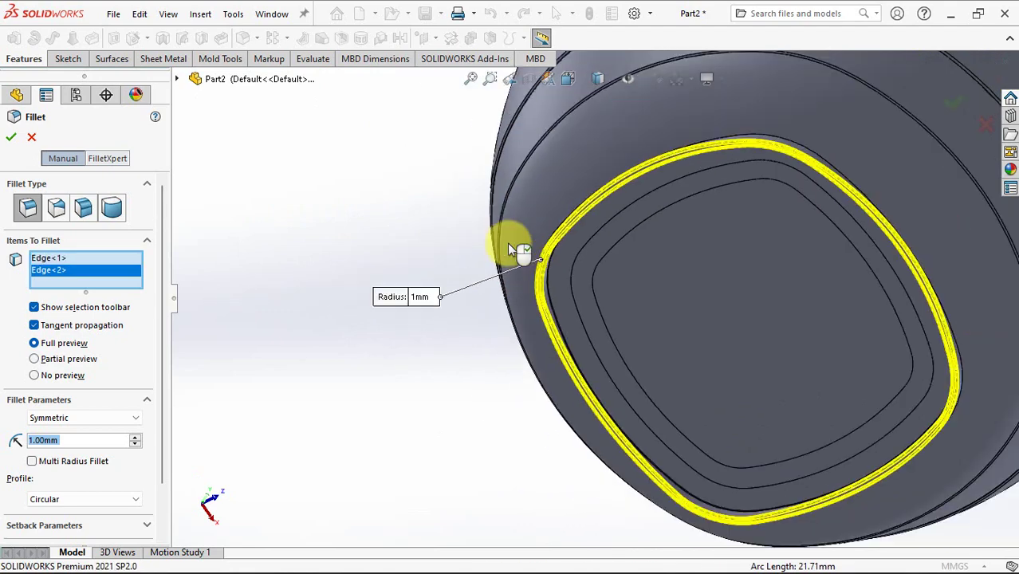
left_click(11, 136)
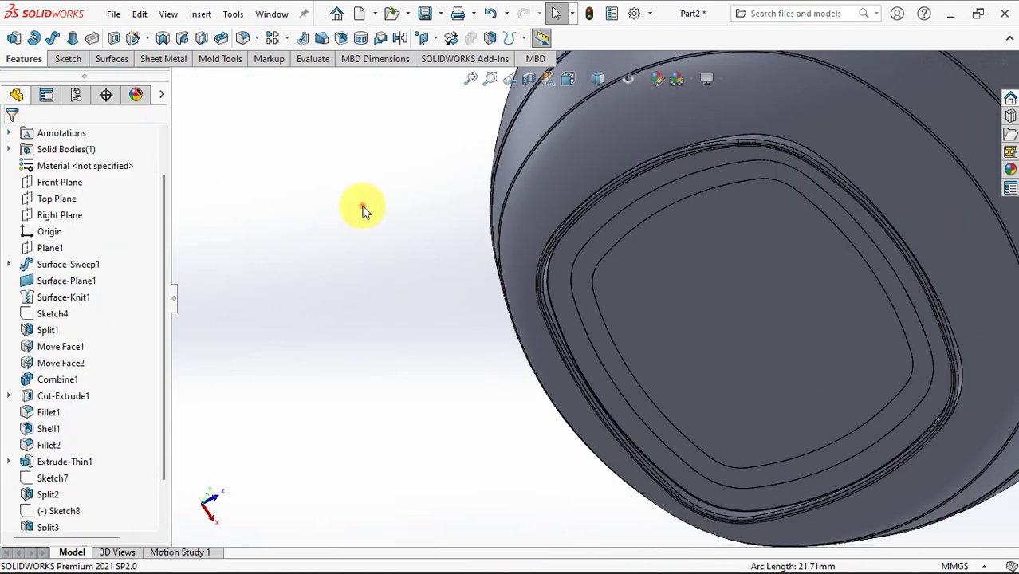
middle_click_drag(363, 210, 421, 431)
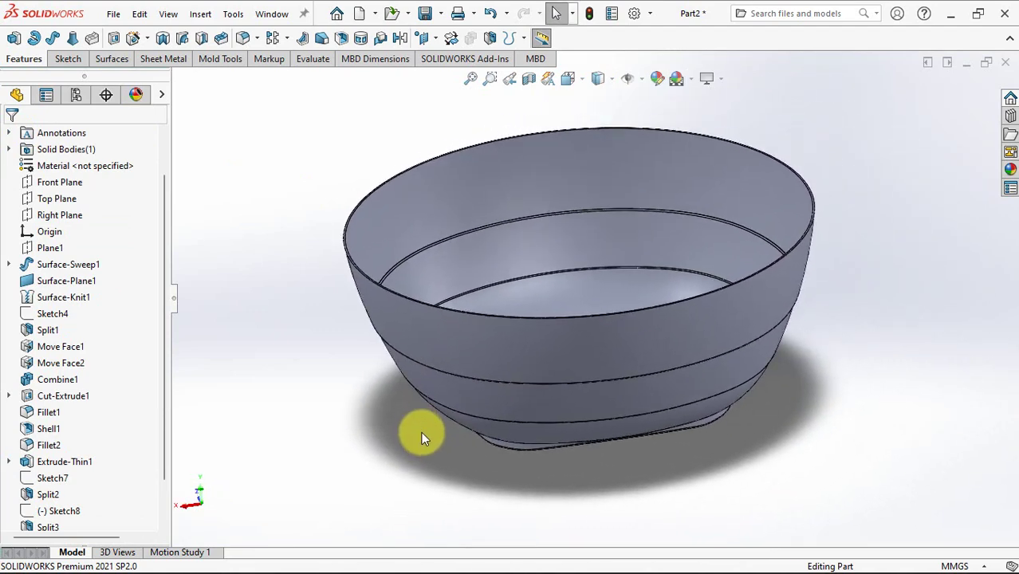
Step: Start a ruled surface from the bowl's top rim edge
left_click(117, 62)
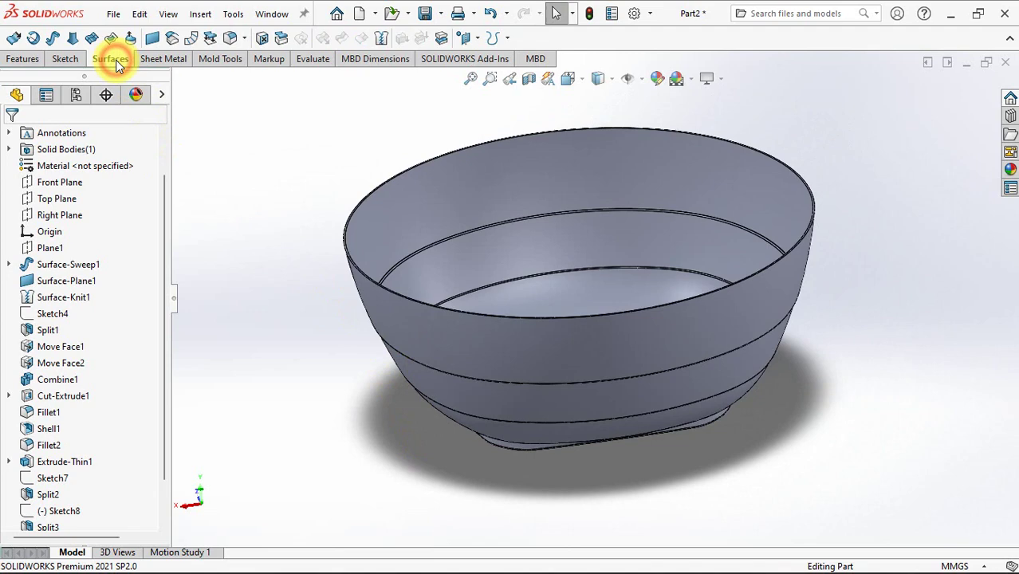
left_click(188, 36)
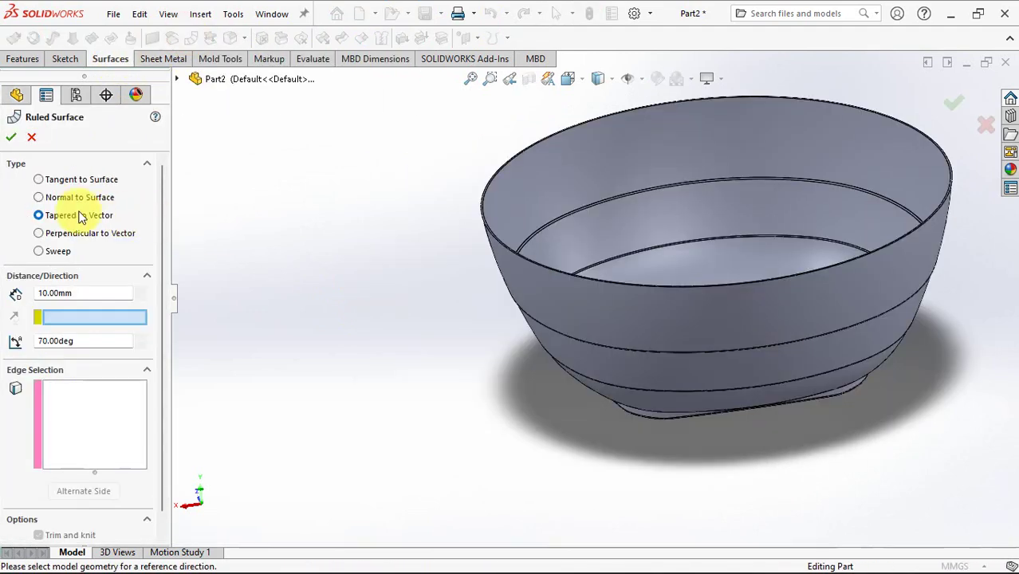
left_click(91, 409)
scroll(526, 231, "down", 5)
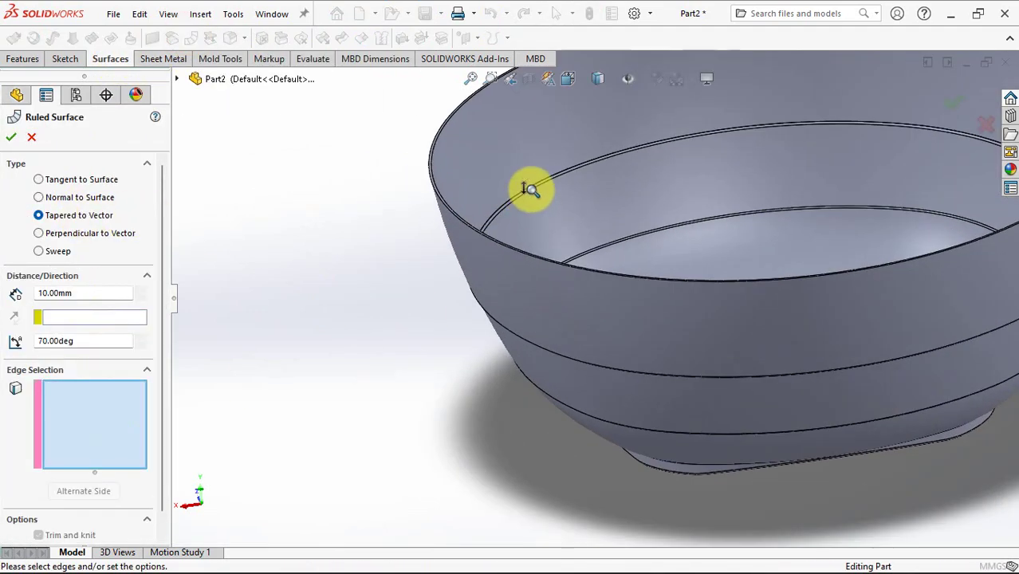
left_click(389, 183)
scroll(389, 182, "up", 2)
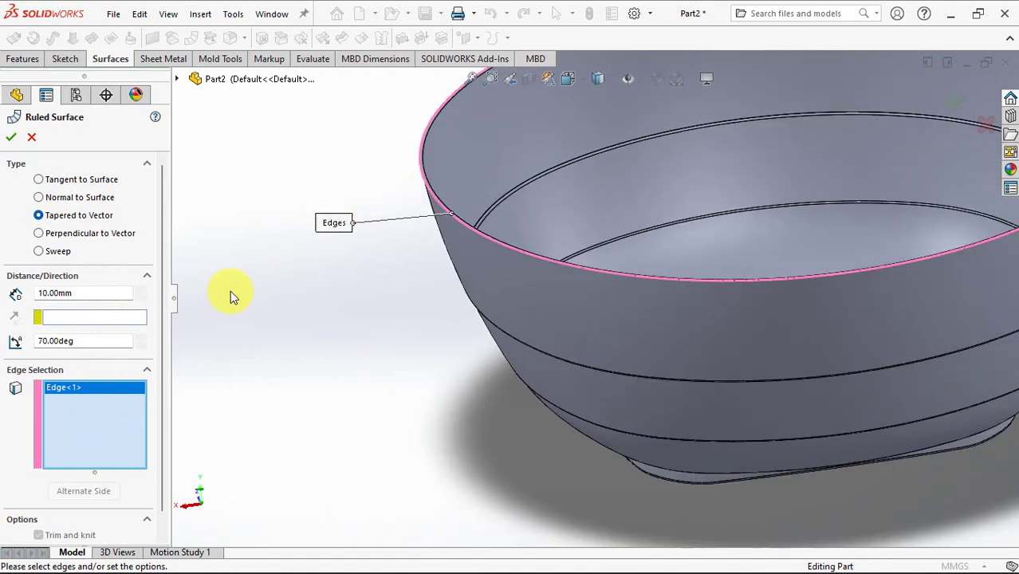
Step: Taper the ruled surface at 70° to the rim face with a 30 mm distance
left_click(114, 318)
scroll(458, 207, "down", 3)
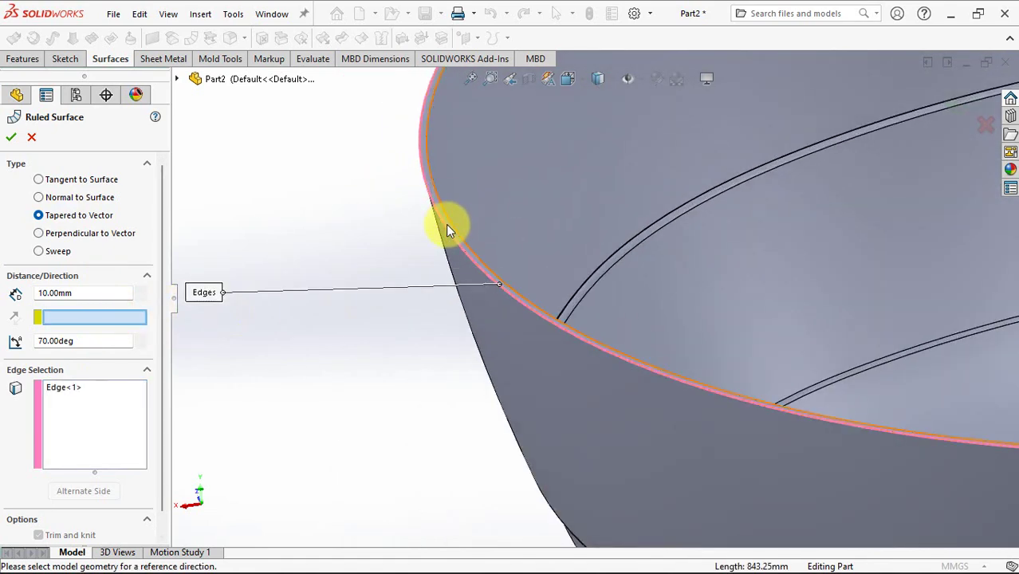
left_click(448, 228)
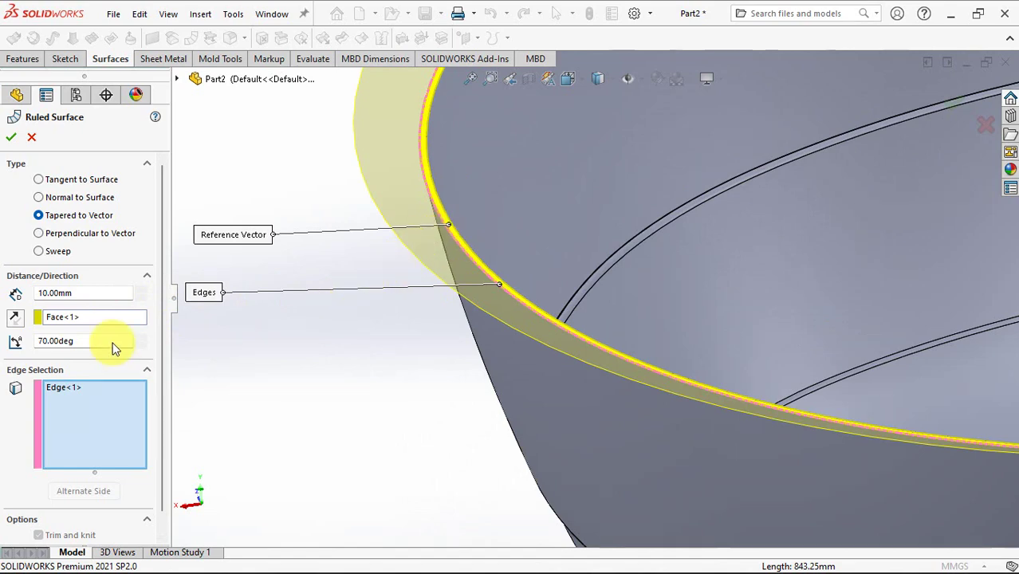
left_click(140, 291)
left_click(140, 291)
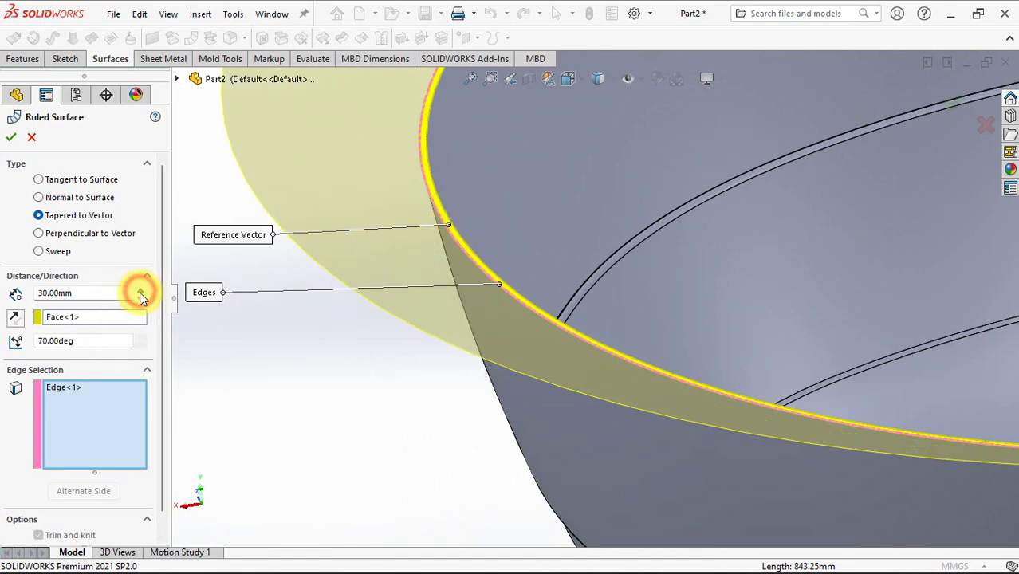
scroll(352, 348, "up", 5)
middle_click_drag(352, 349, 562, 313)
Step: Hide the bowl body and extend the flange surface from its inner edge
left_click(561, 317)
left_click(675, 276)
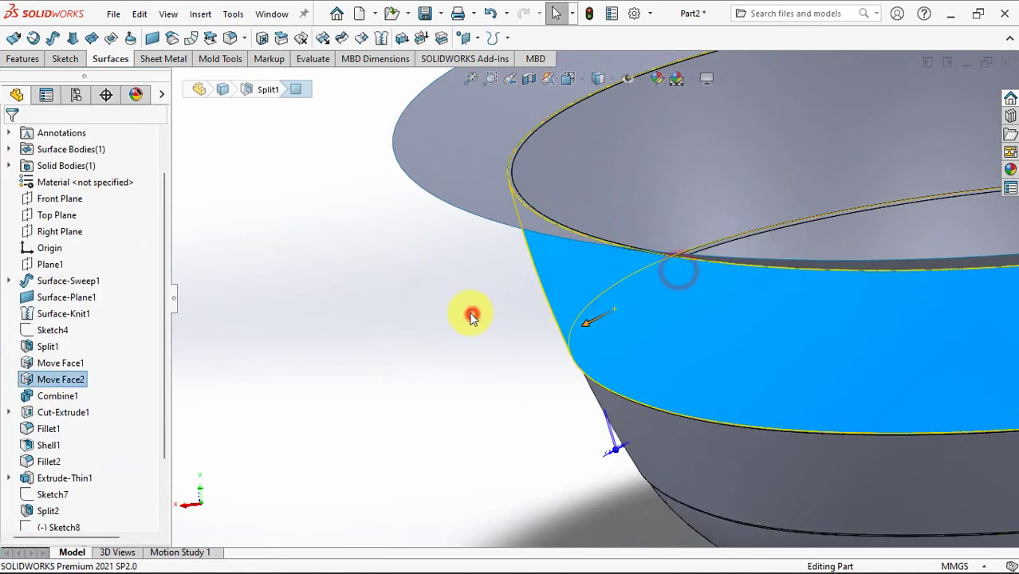
left_click(323, 39)
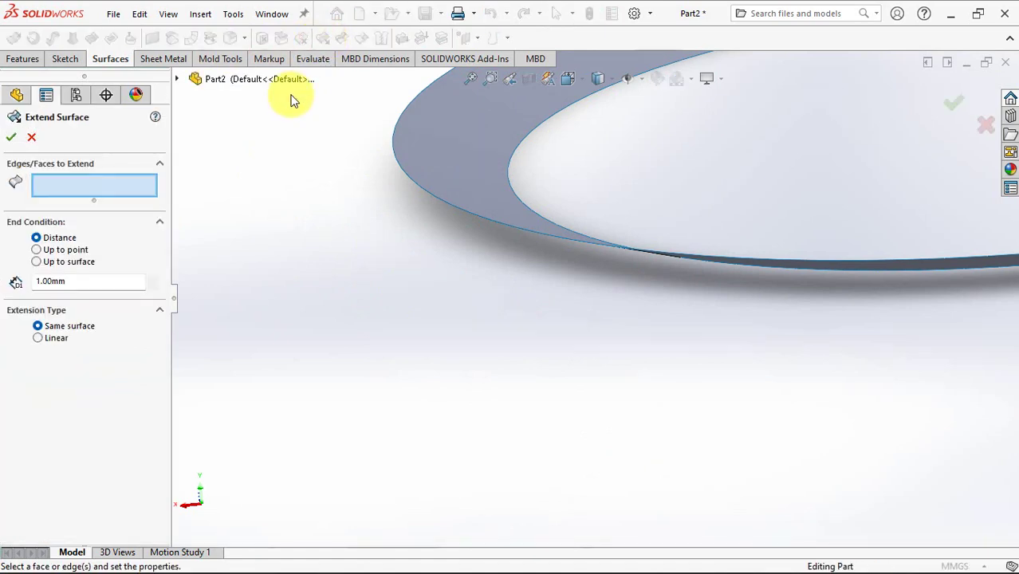
left_click(510, 162)
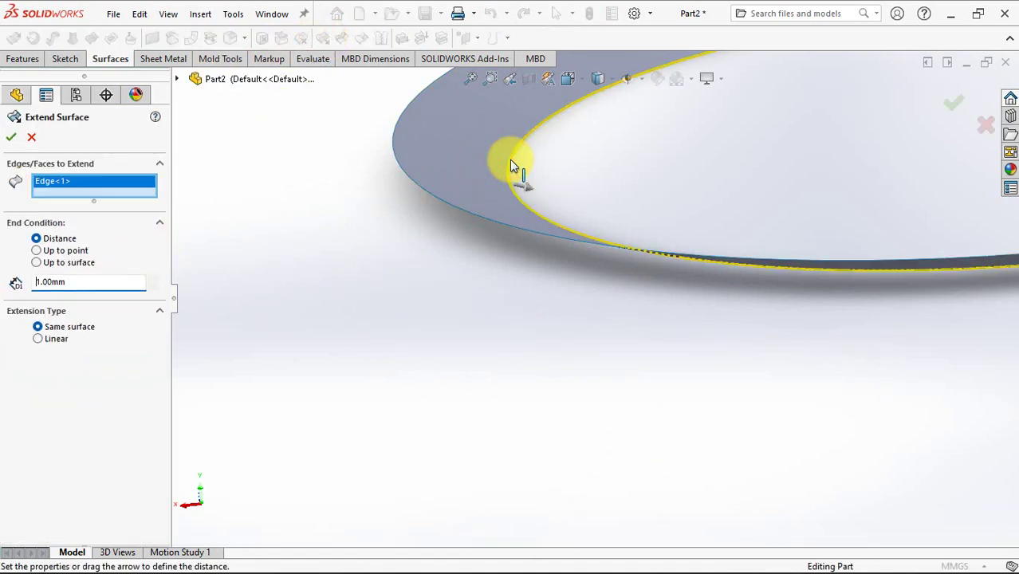
right_click(512, 161)
Step: Show the hidden bowl body again
left_click(407, 275)
left_click(67, 165)
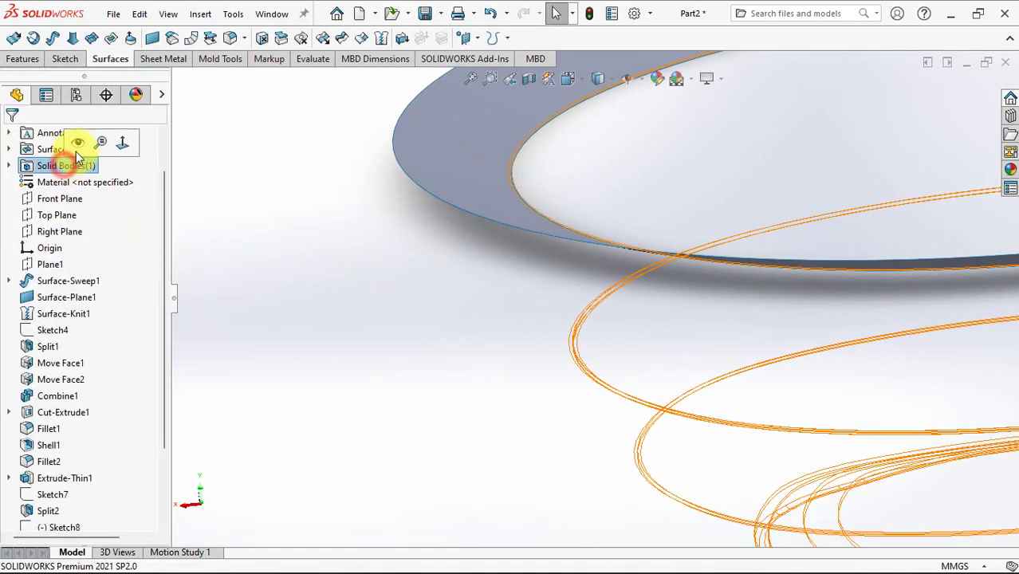
left_click(123, 143)
left_click(274, 189)
Step: Thicken the extended flange surface by 4 mm, merged with the bowl
left_click(398, 38)
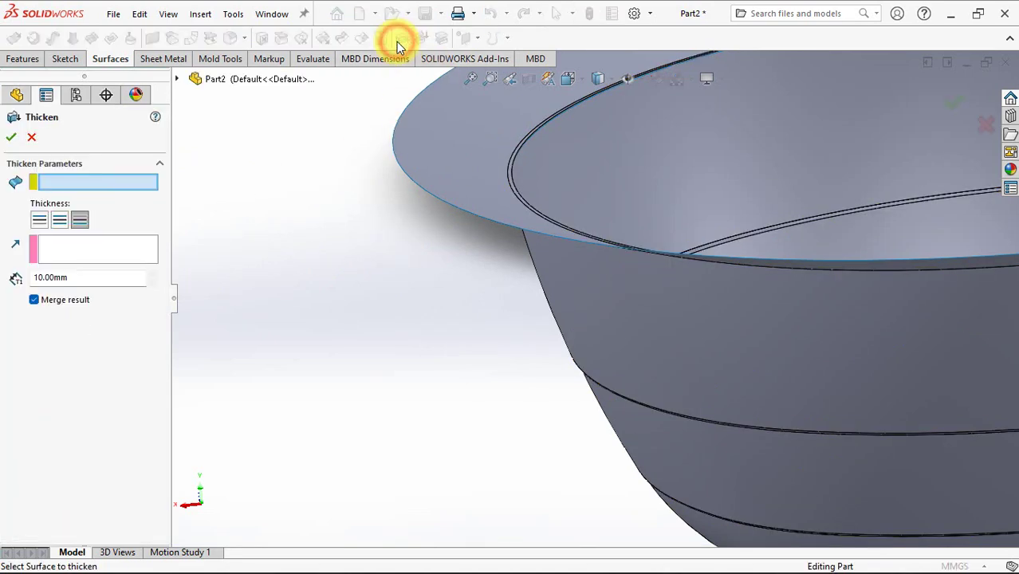
left_click(434, 162)
double_click(131, 277)
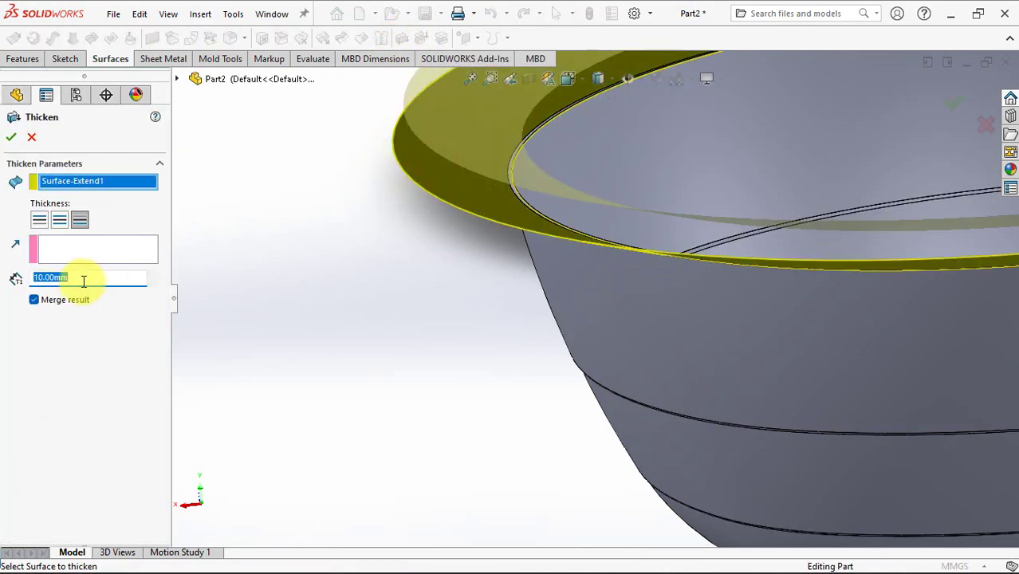
type("4")
key("Return")
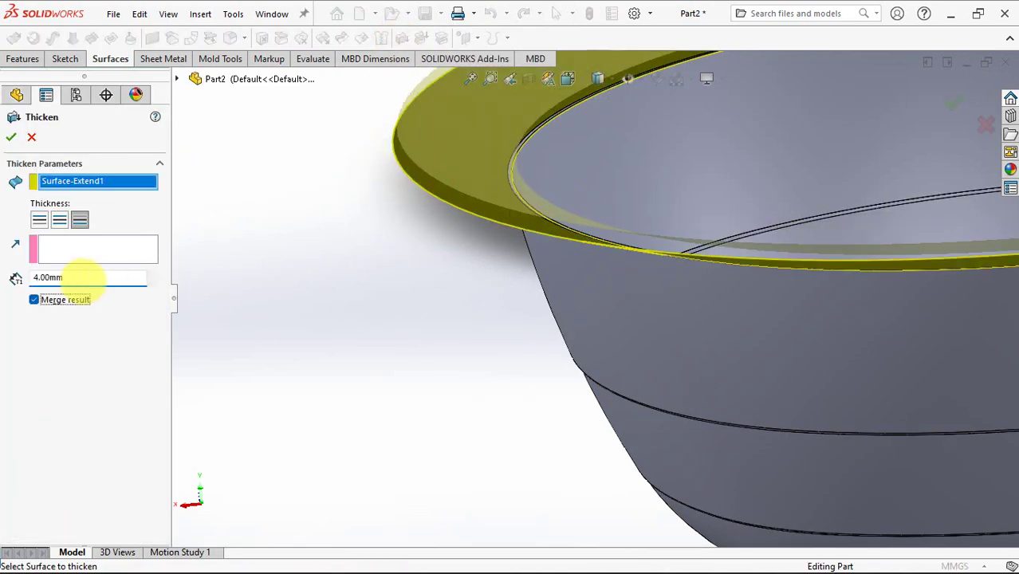
left_click(11, 139)
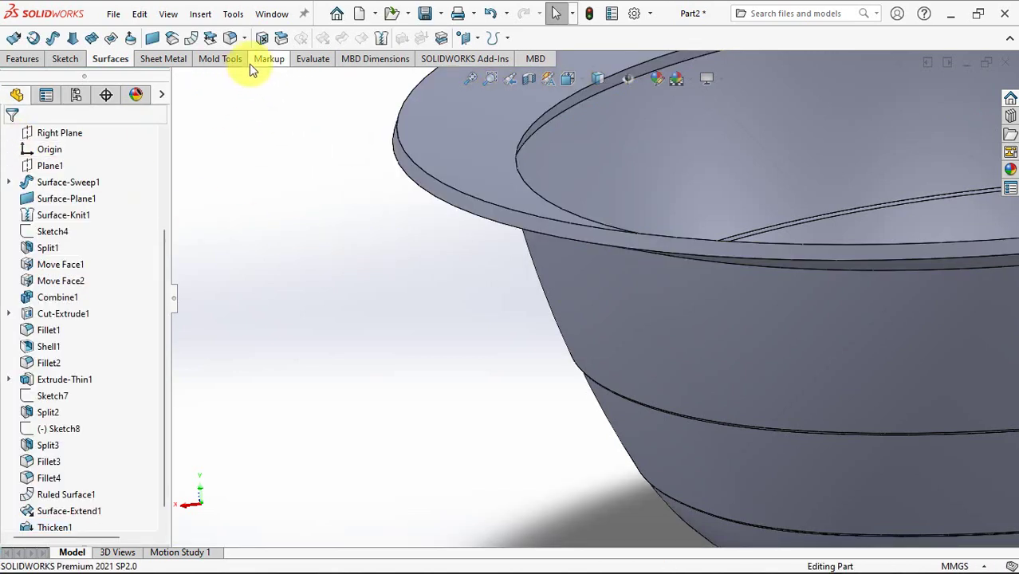
Step: Delete and patch the leftover inner rim face
left_click(261, 37)
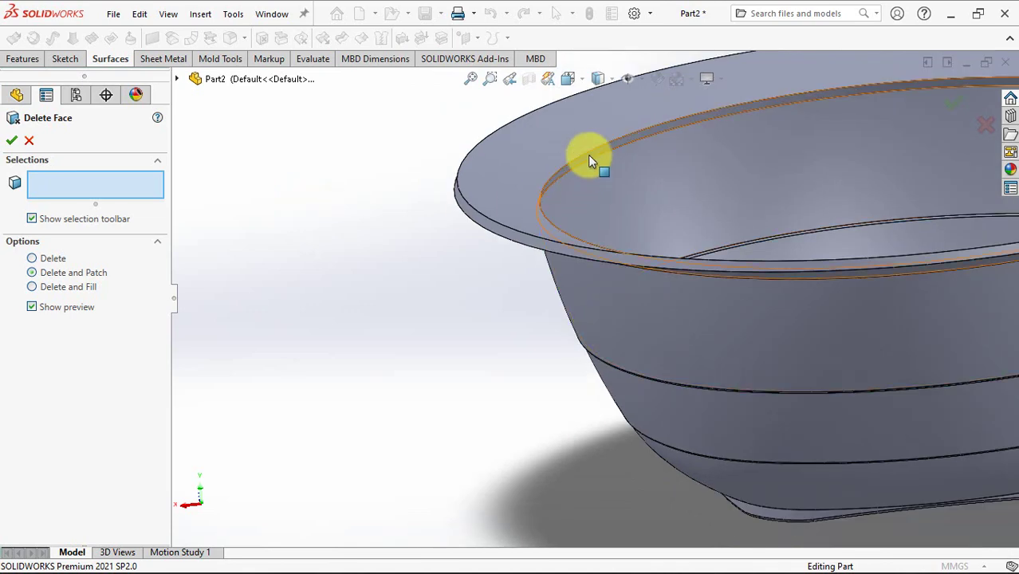
left_click(588, 159)
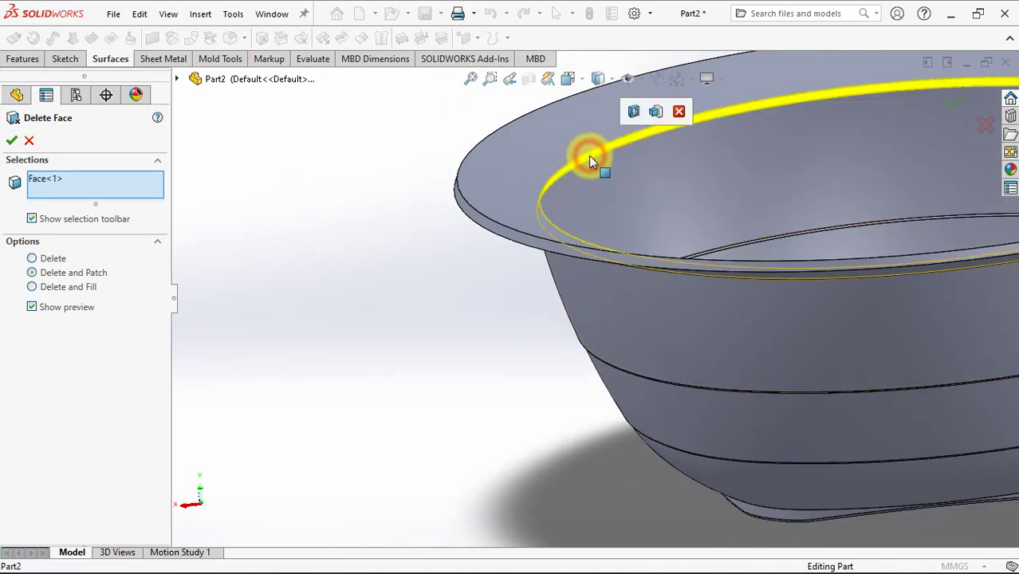
left_click(953, 108)
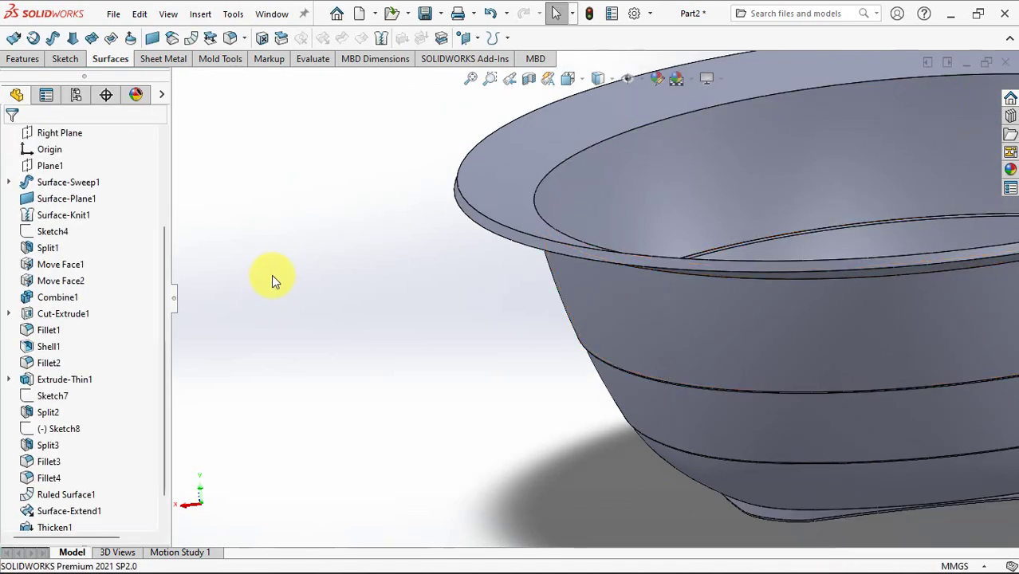
scroll(271, 279, "up", 4)
left_click_drag(163, 327, 64, 238)
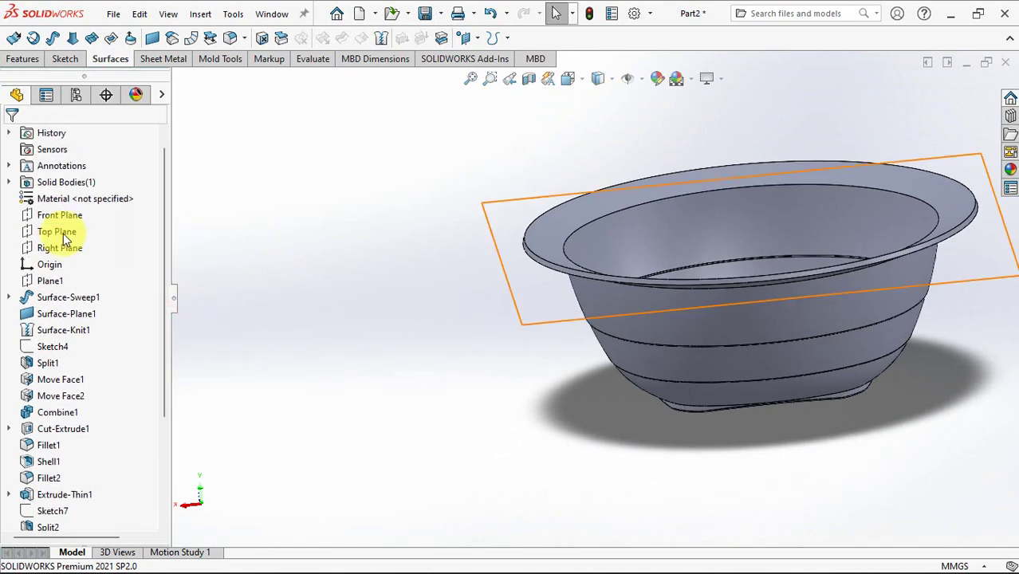
Step: Start a sketch on the Top Plane, viewed normal to it
left_click(51, 234)
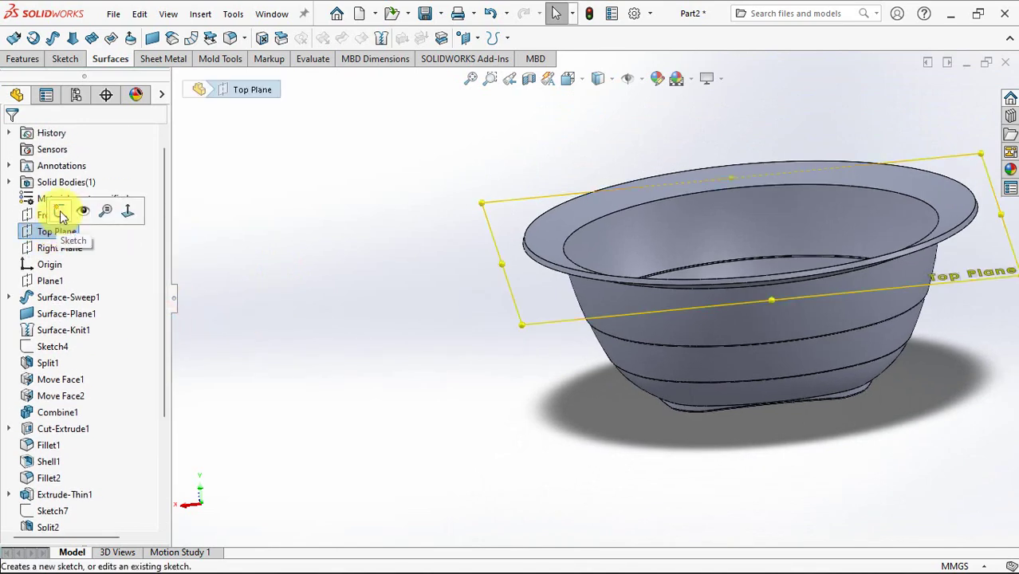
left_click(128, 210)
left_click(36, 232)
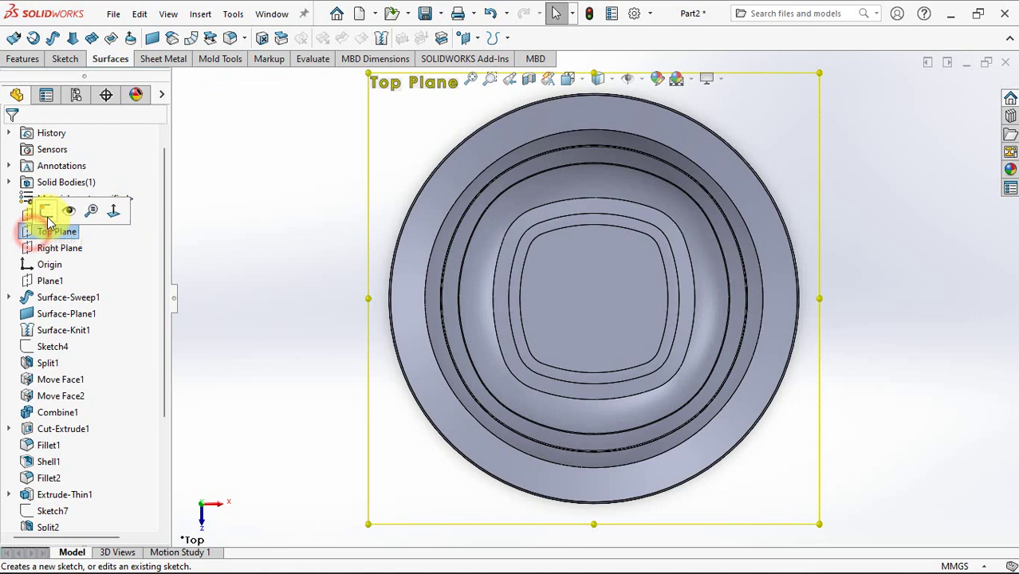
left_click(33, 208)
Step: Draw centerlines from the rim's top to the origin and from the origin to the rim's left edge
left_click(91, 39)
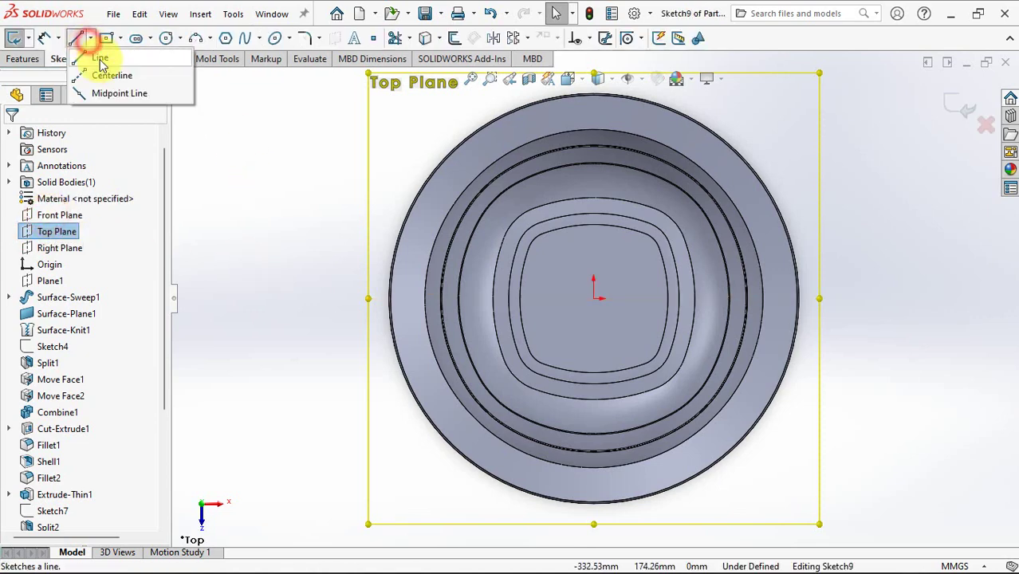
left_click(120, 75)
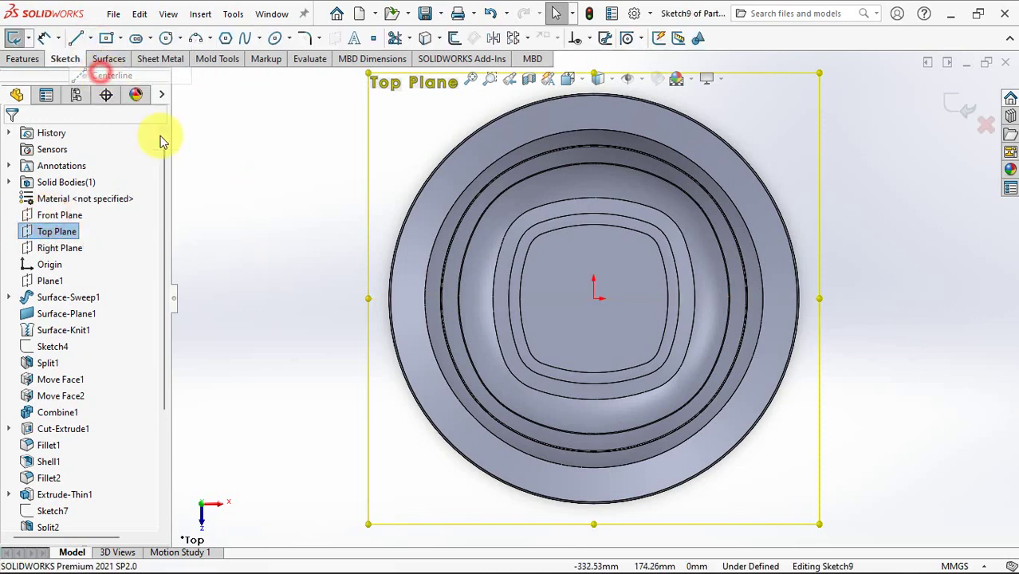
left_click(593, 95)
left_click(593, 298)
left_click(390, 298)
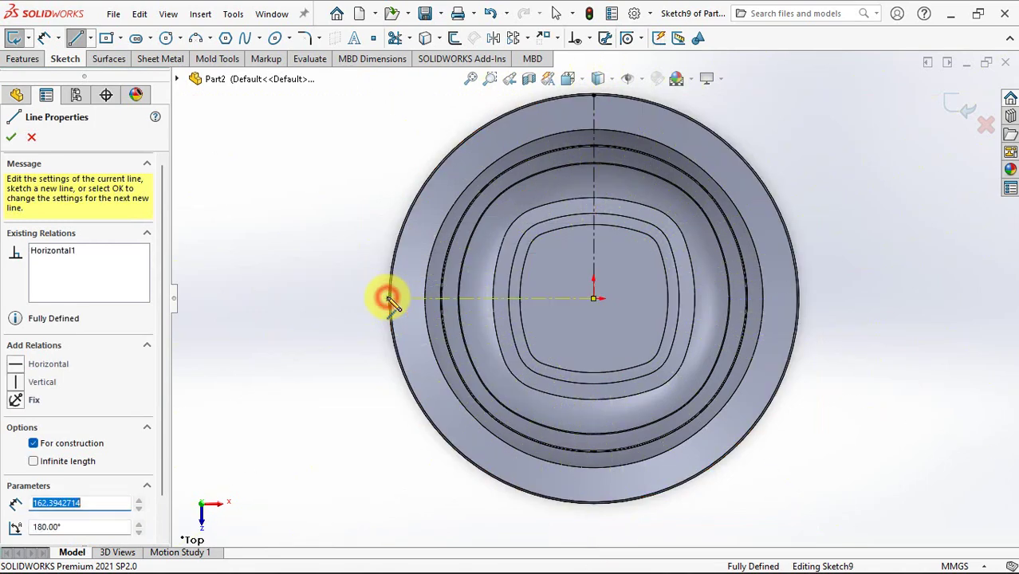
key("Escape")
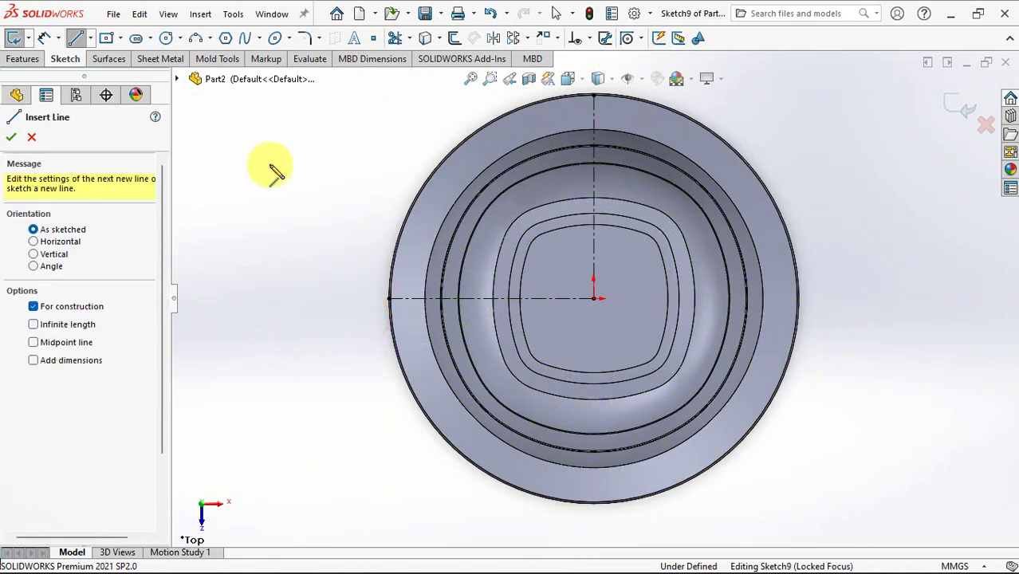
Step: Draw an ellipse centred at the origin with axes reaching the rim's top and left
left_click(275, 40)
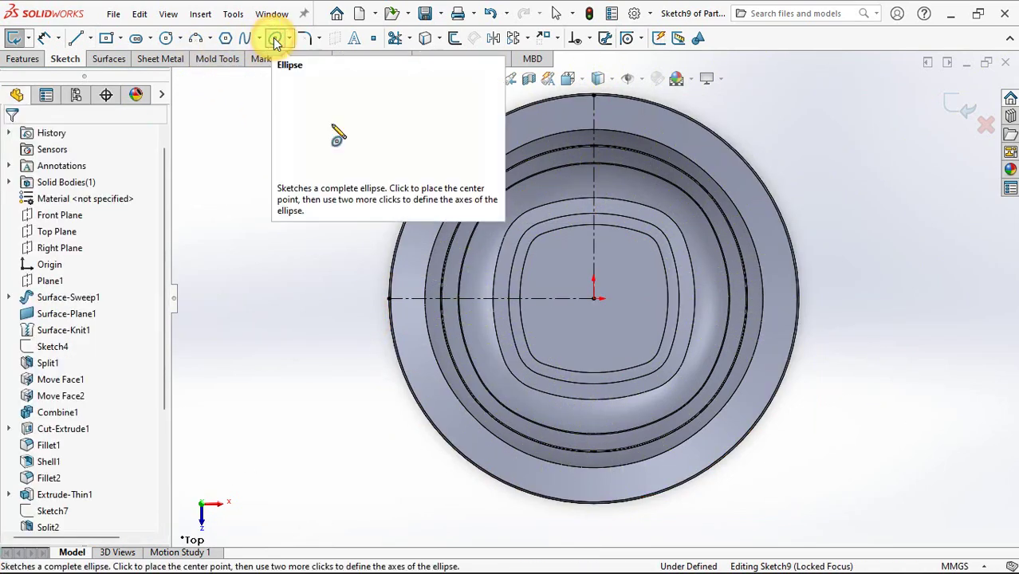
left_click(596, 301)
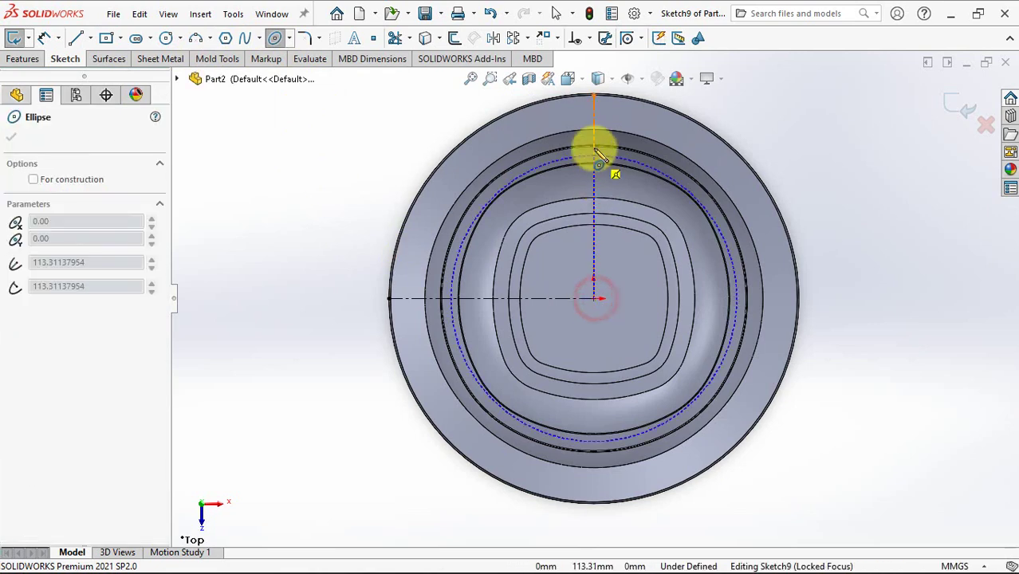
left_click(596, 114)
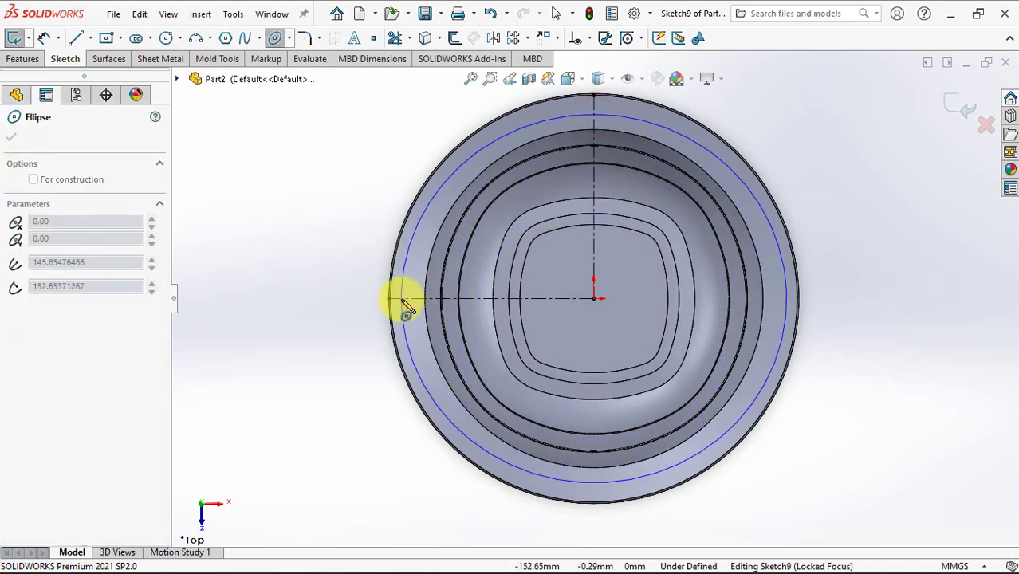
left_click(401, 303)
left_click(13, 141)
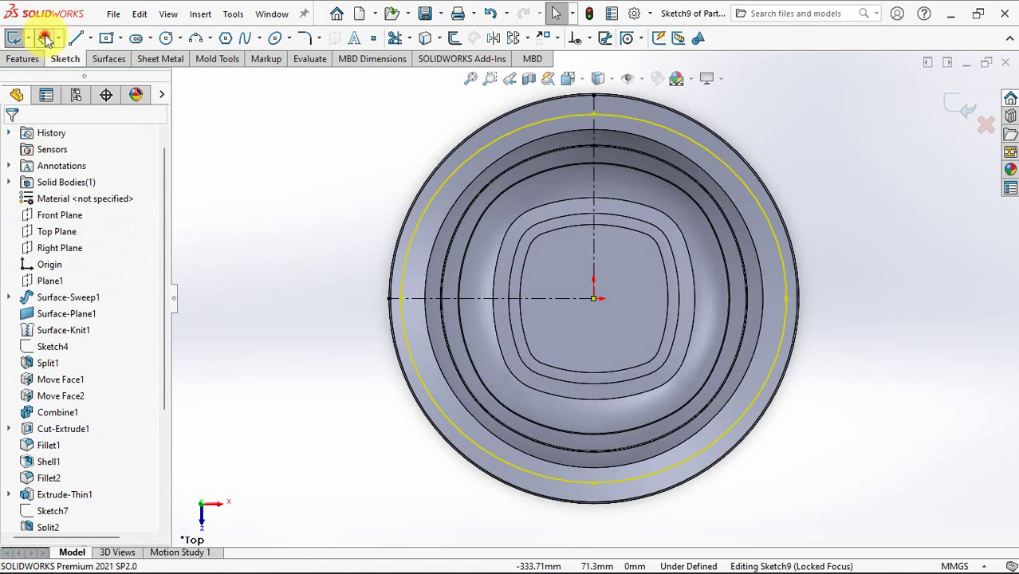
Step: Dimension the ellipse's height between top and bottom points to 290 mm
left_click(597, 126)
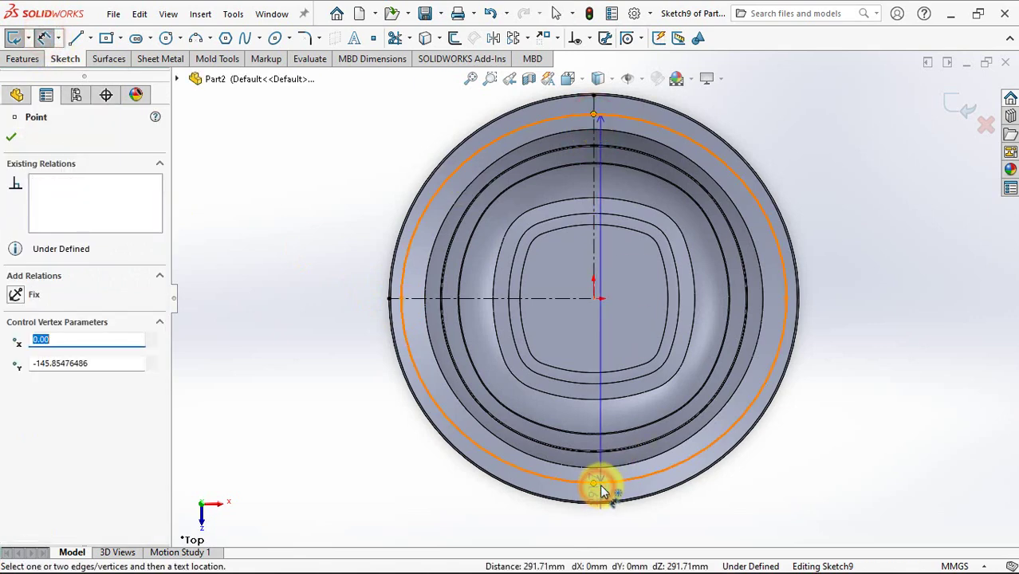
left_click(599, 483)
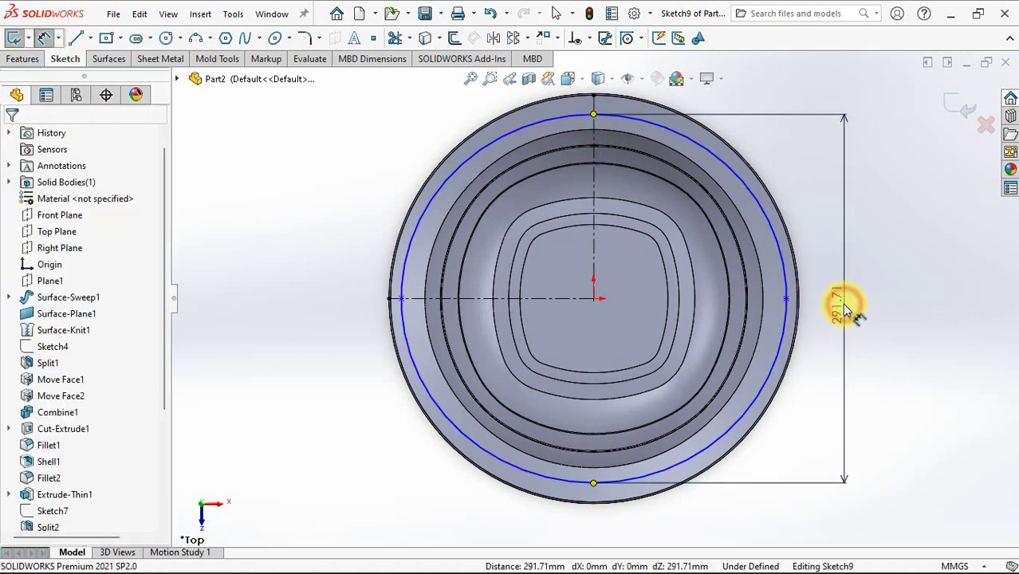
left_click(844, 310)
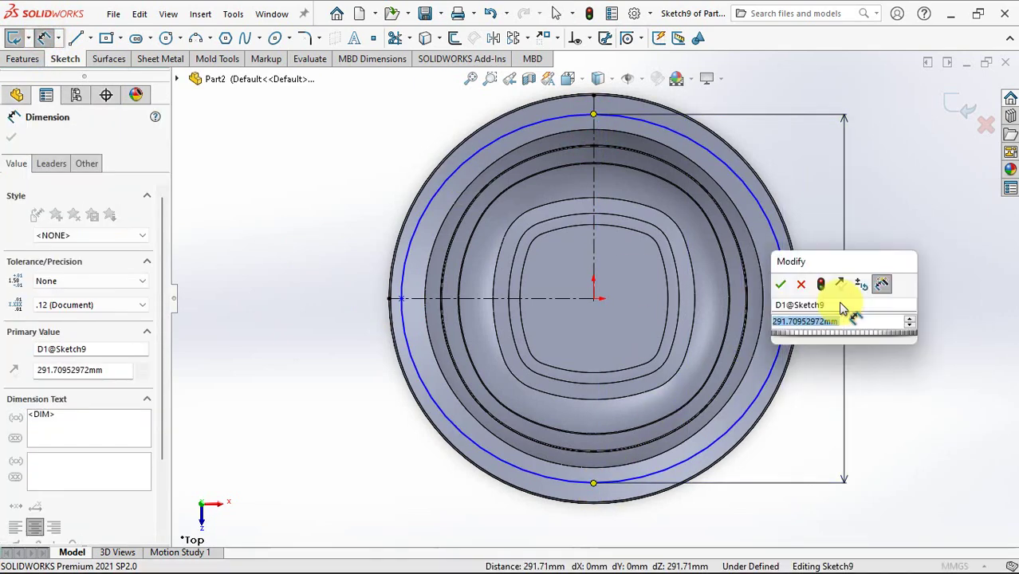
left_click(780, 283)
key("z")
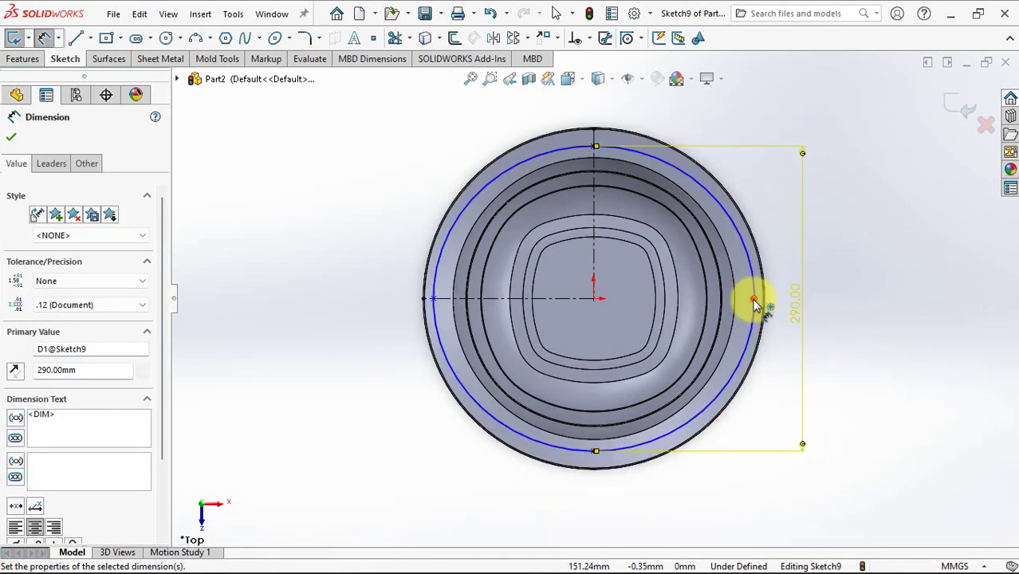
Step: Dimension the ellipse's width between left and right points to 300 mm
left_click(755, 302)
left_click(435, 298)
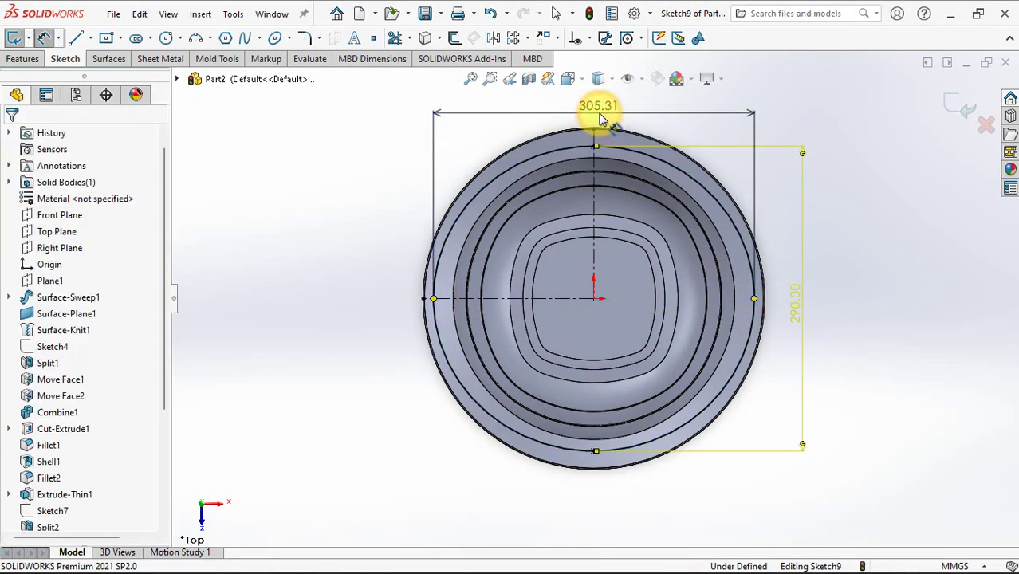
left_click(602, 117)
type("3")
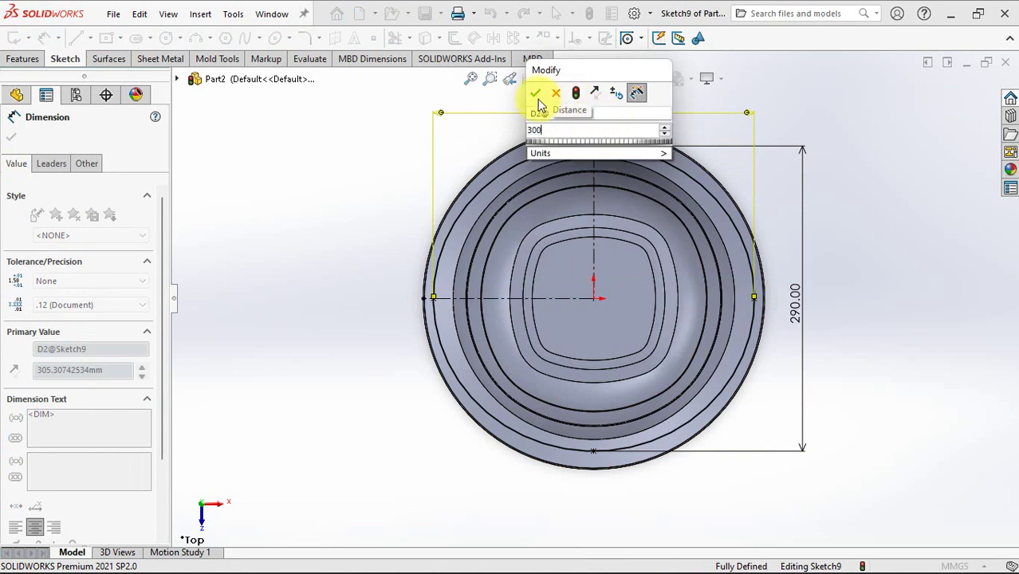
type("00")
left_click(535, 93)
left_click(354, 254)
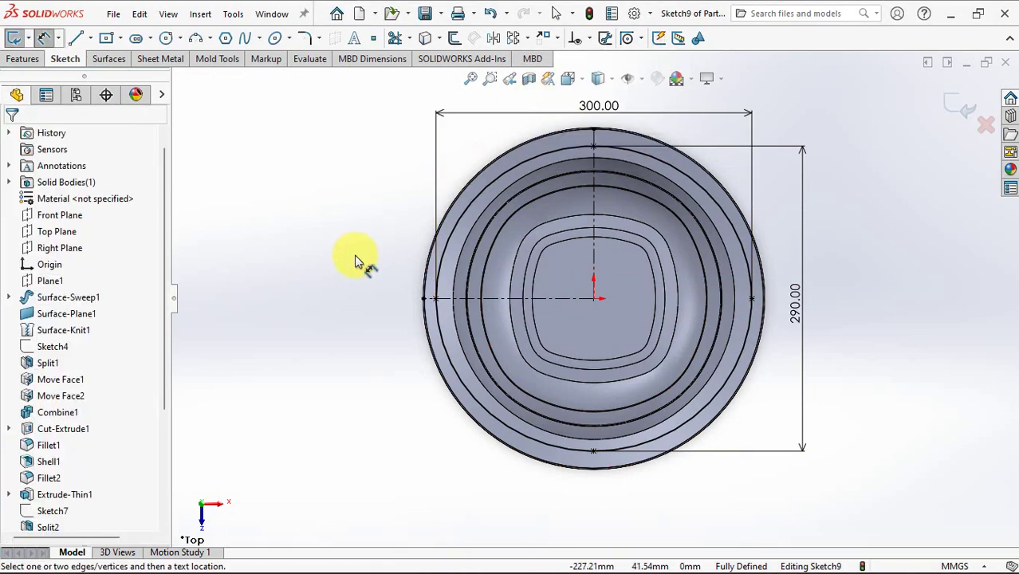
scroll(474, 251, "down", 3)
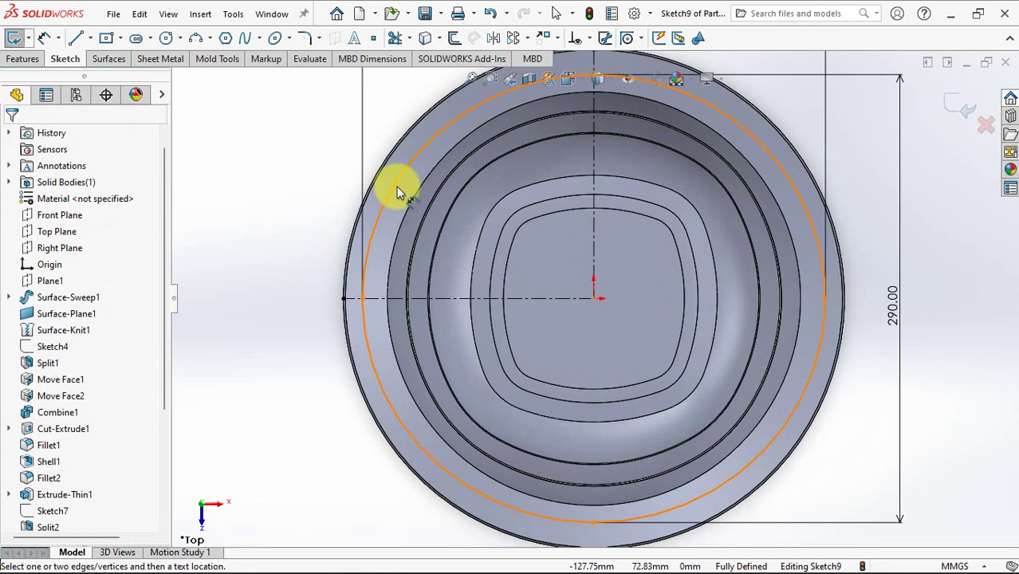
Step: Draw a centre-point arc centred on the horizontal centreline, curving along the ellipse's left edge
left_click(210, 39)
left_click(227, 57)
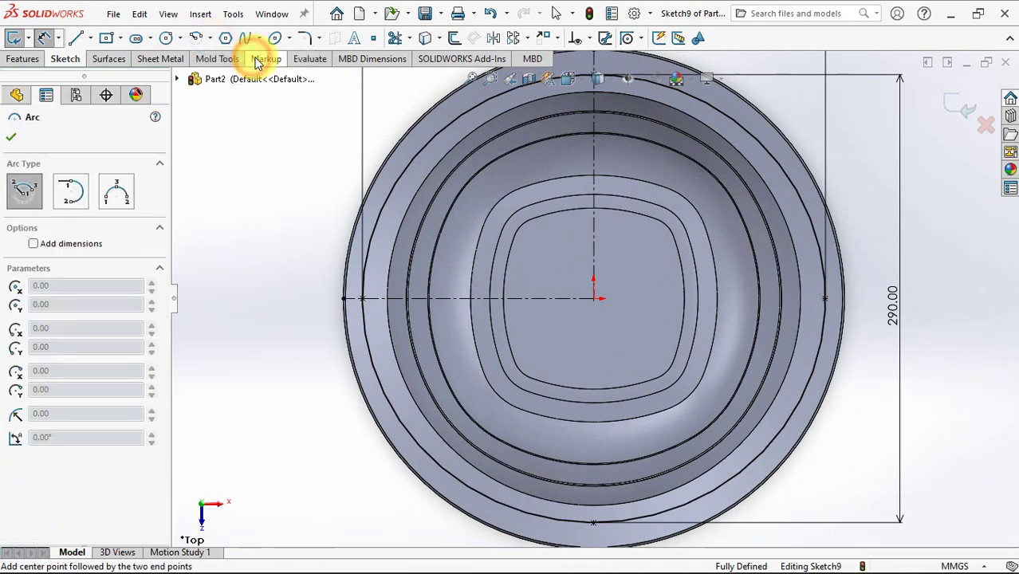
left_click(481, 298)
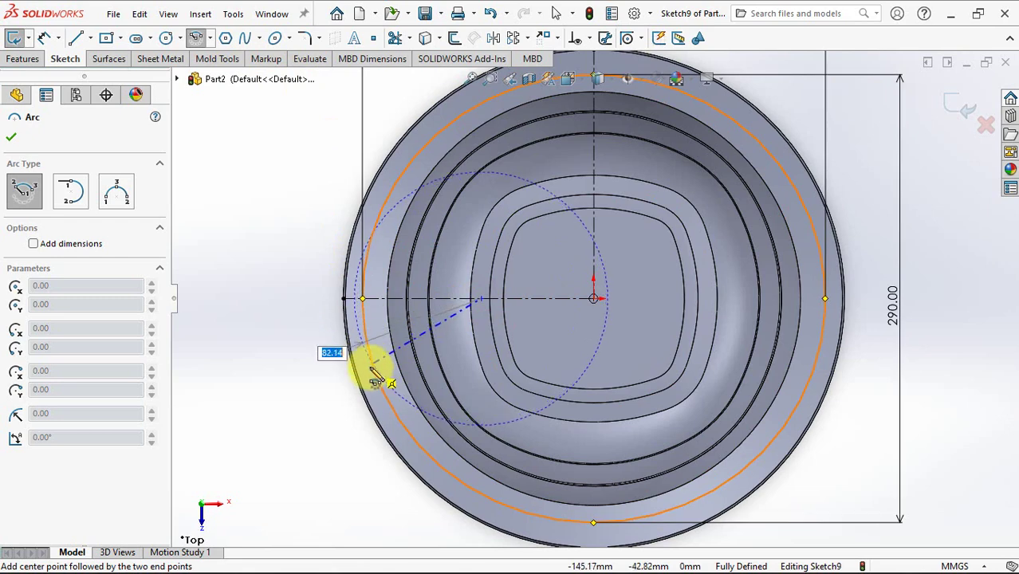
left_click(381, 386)
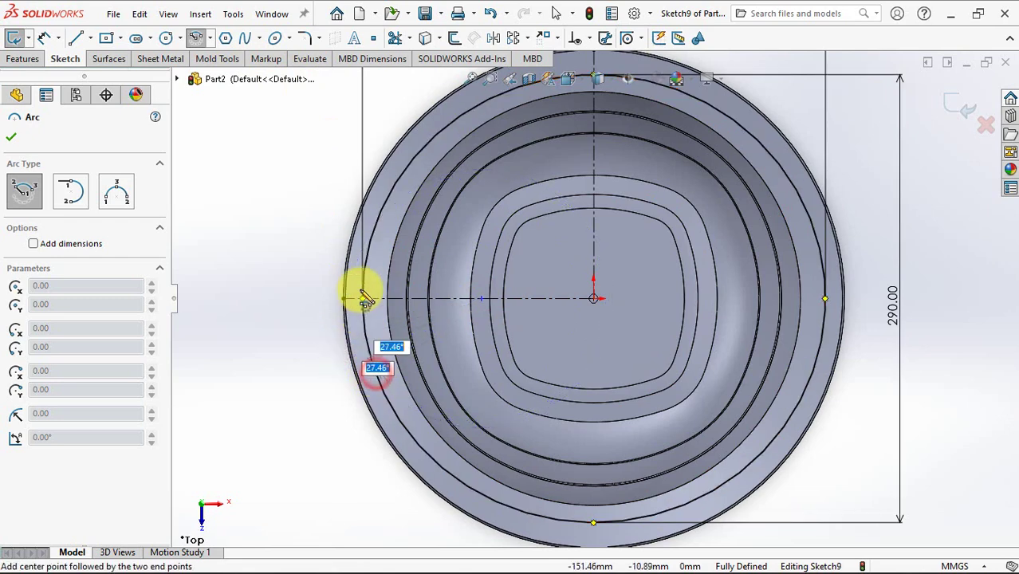
left_click(381, 225)
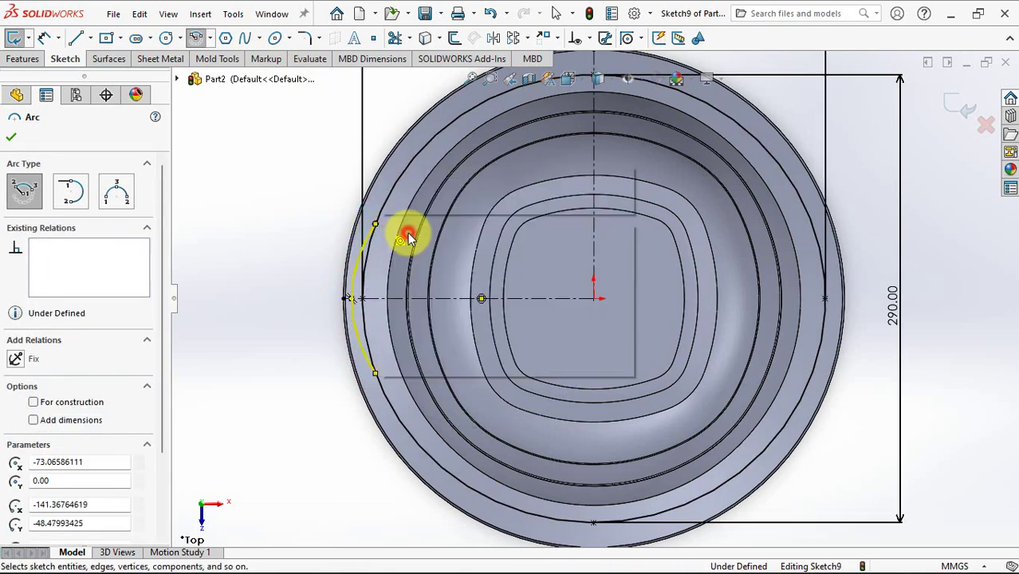
key("Escape")
Step: Start dimensioning the 6.82 mm gap from the arc's outermost point to the ellipse
scroll(385, 279, "down", 3)
scroll(387, 281, "down", 2)
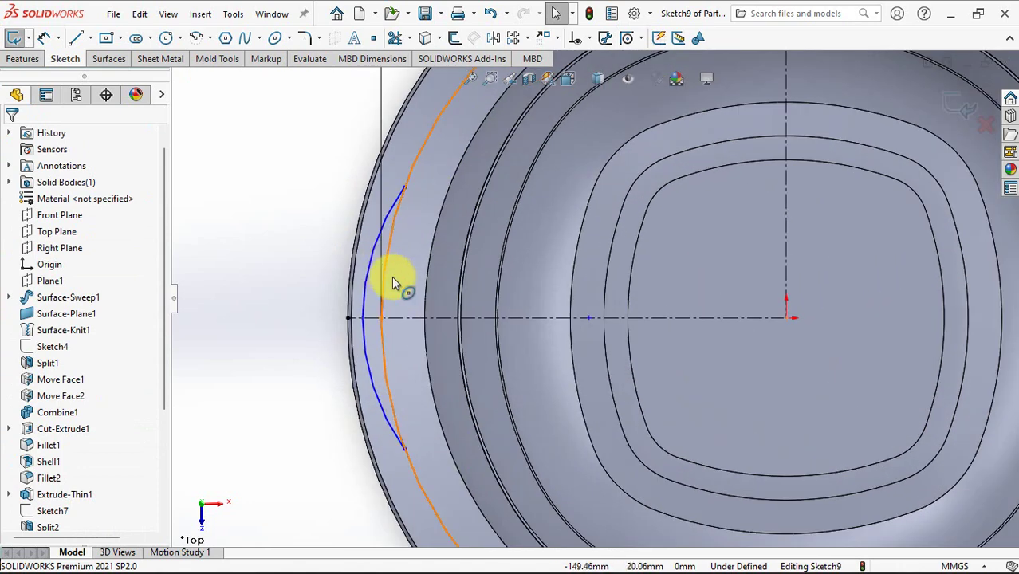
left_click(43, 39)
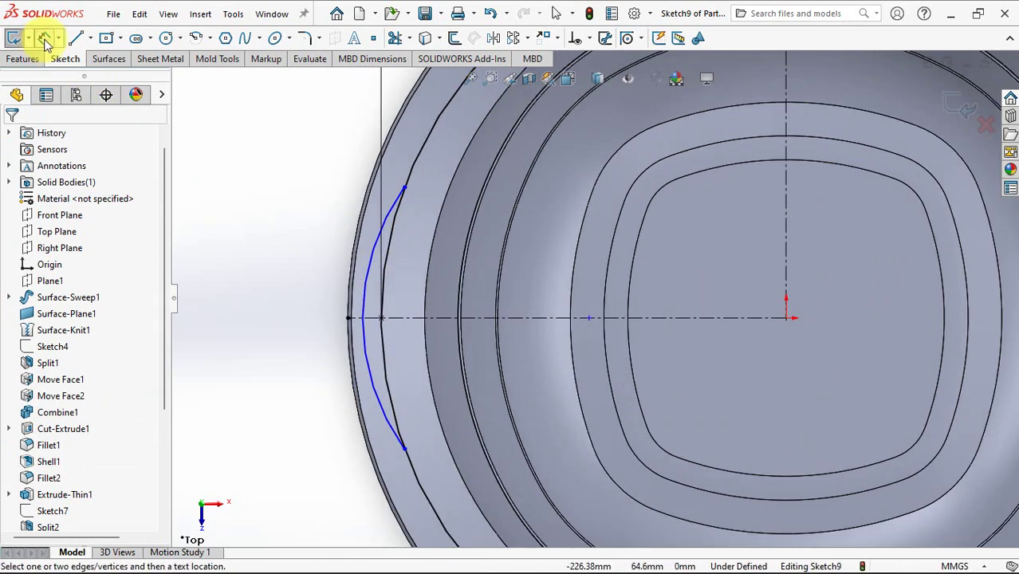
left_click(362, 318)
Step: Dimension the handle arc 10 mm out from the ellipse and 94 mm between its endpoints
left_click(381, 318)
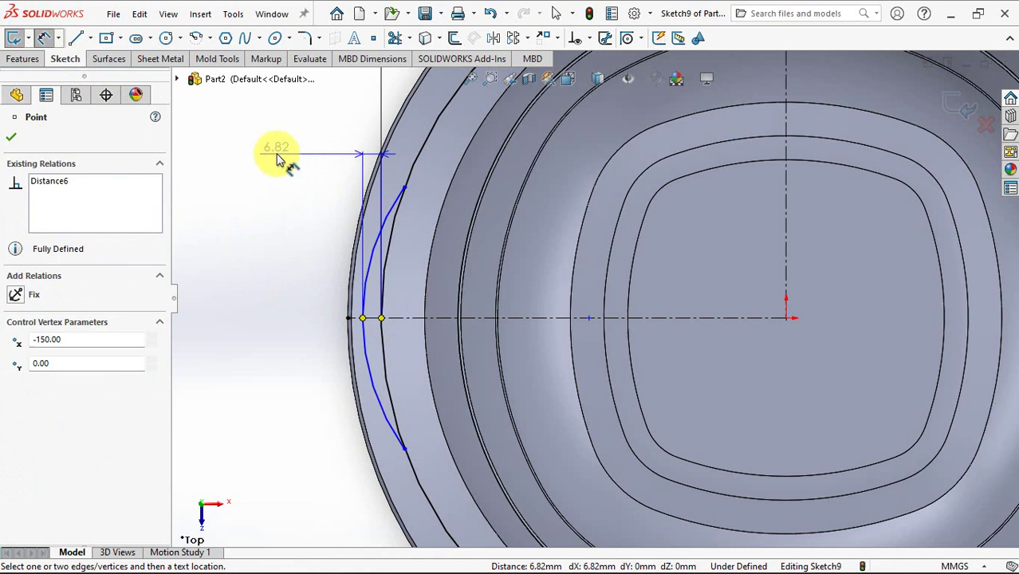
left_click(278, 156)
type("10")
left_click(214, 132)
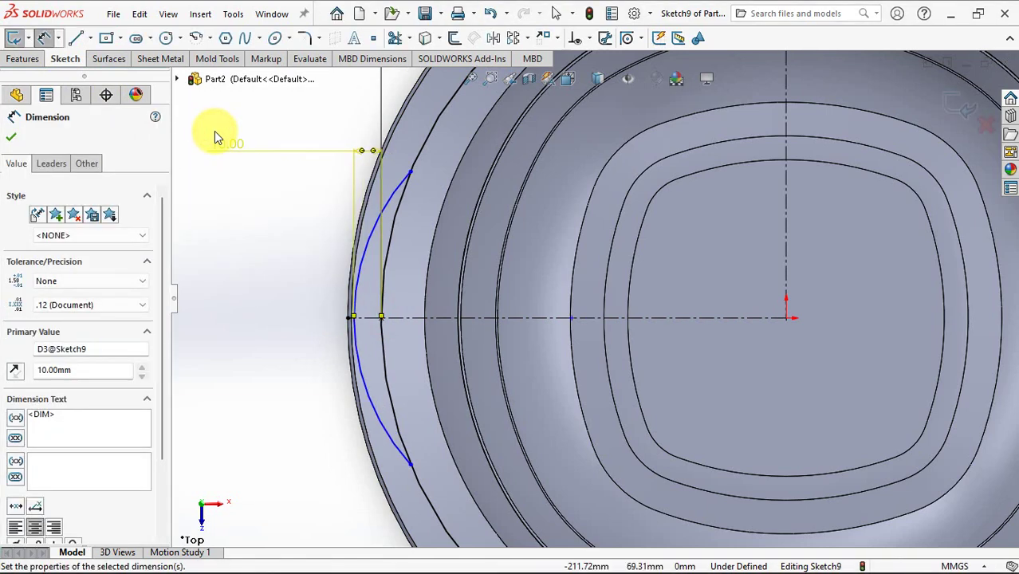
left_click(410, 172)
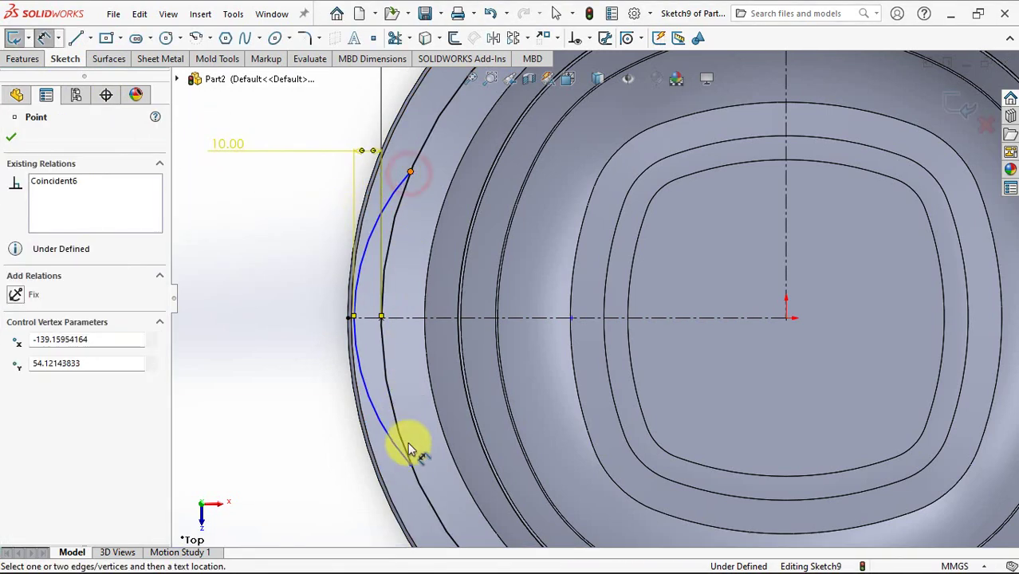
left_click(410, 464)
left_click(267, 315)
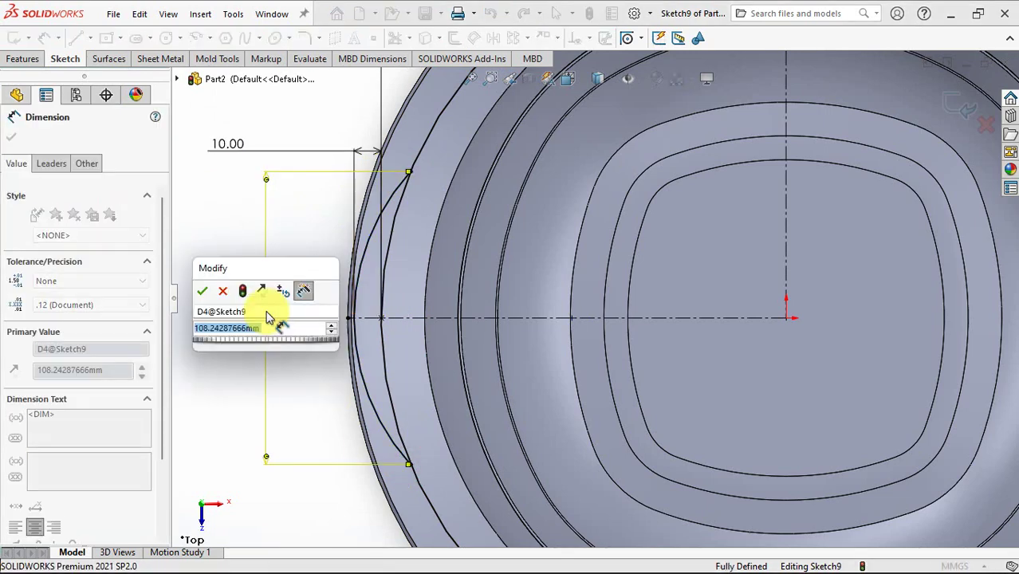
type("94")
left_click(202, 292)
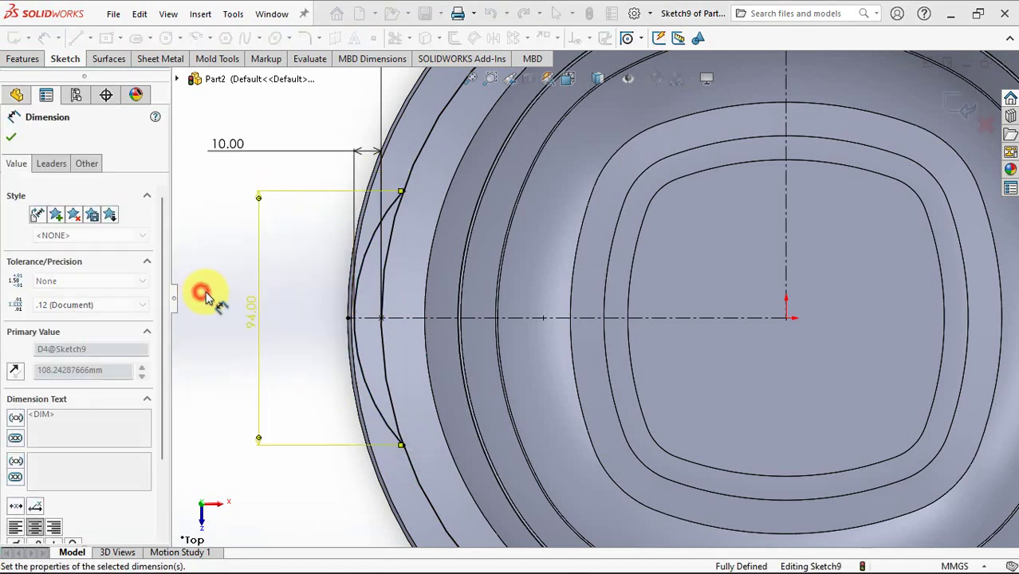
key("f")
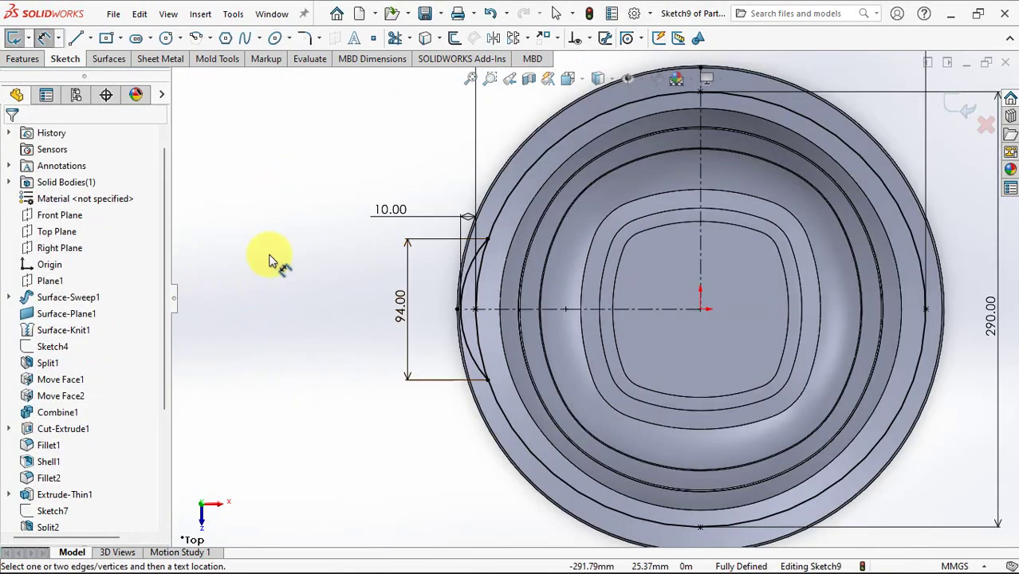
Step: Mirror the handle arc about the vertical centreline onto the right side
left_click(494, 37)
left_click(470, 275)
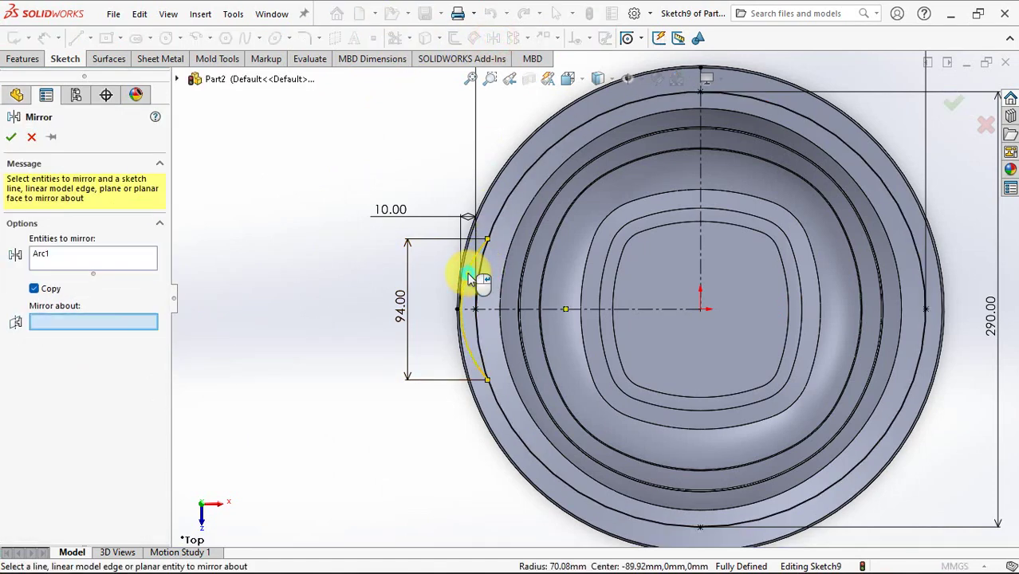
left_click(703, 257)
right_click(701, 263)
scroll(659, 289, "down", 3)
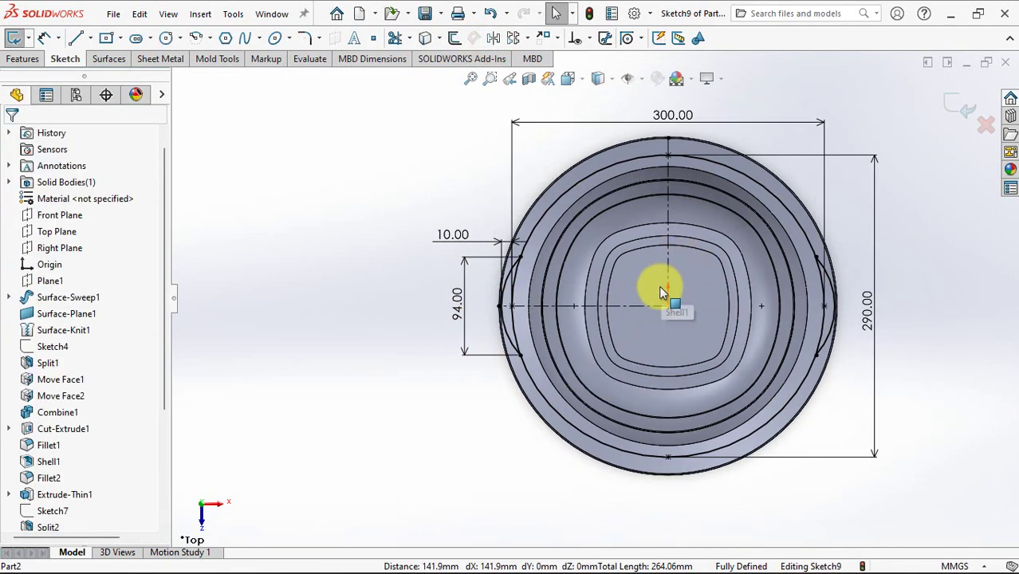
middle_click_drag(659, 288, 558, 261)
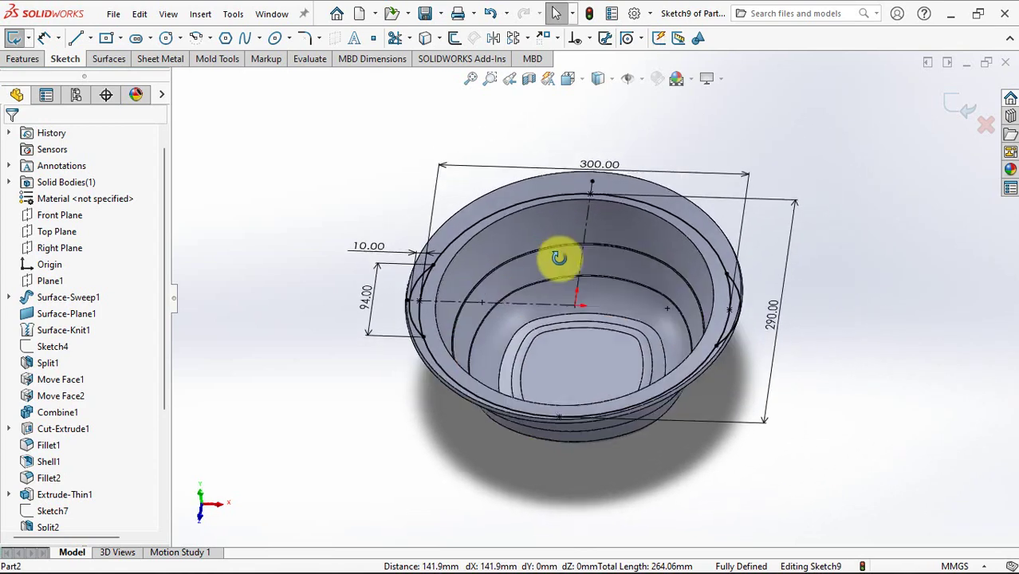
Step: Split the part along Sketch9 into bodies, marking the outer rim ring, then hide the sketch
left_click(21, 59)
left_click(485, 36)
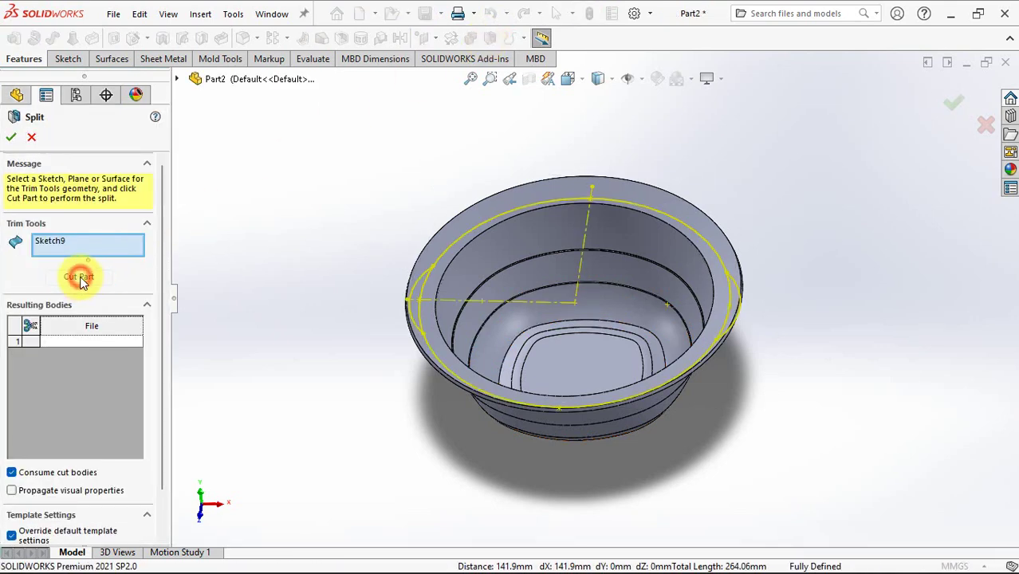
left_click(79, 277)
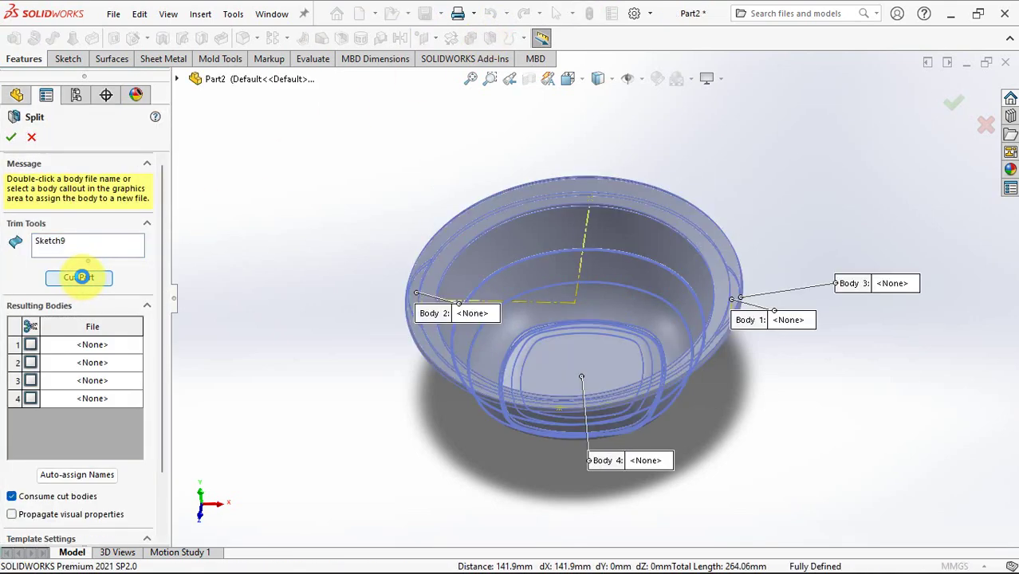
left_click(443, 242)
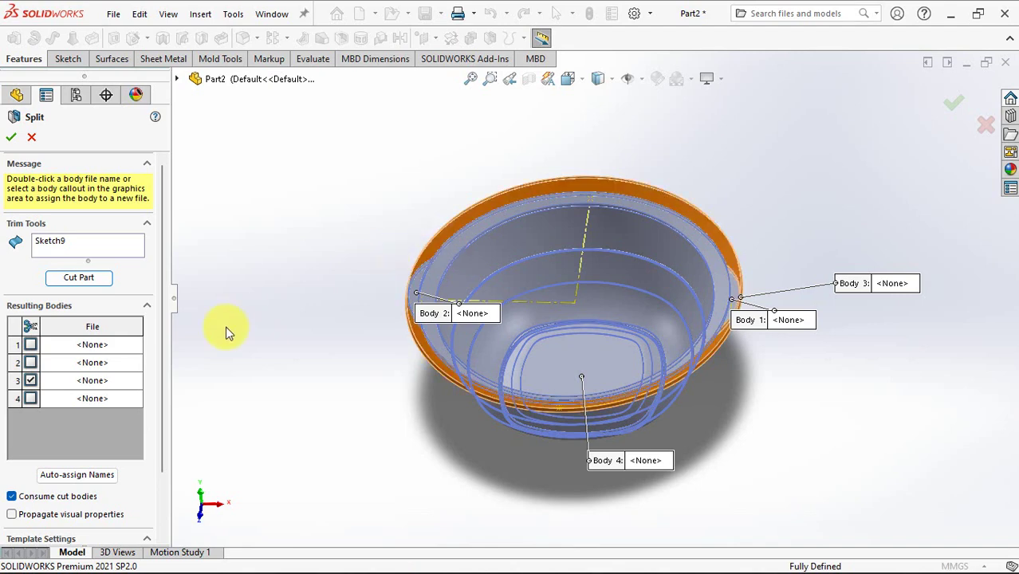
left_click(9, 138)
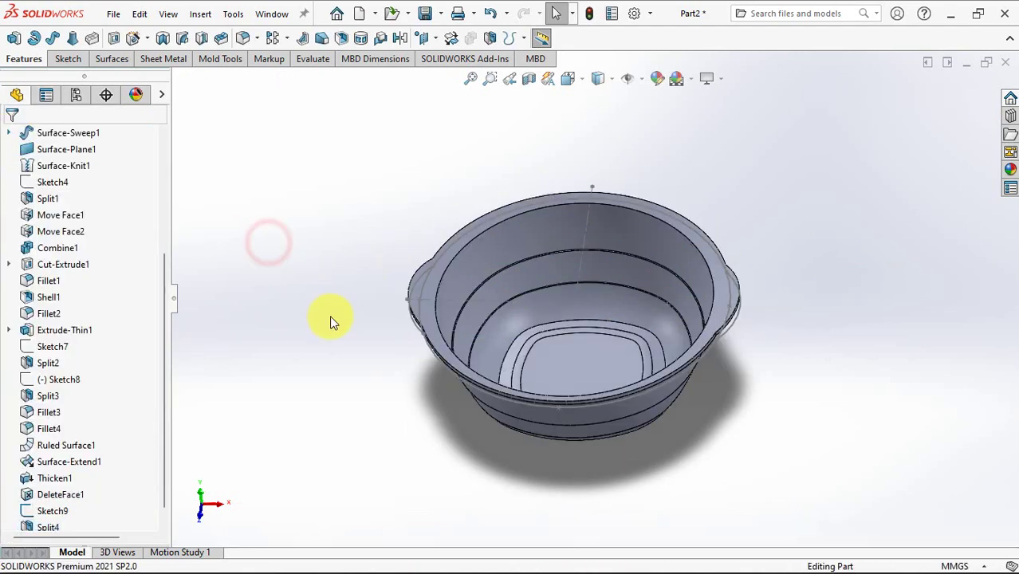
scroll(491, 319, "down", 5)
left_click(481, 310)
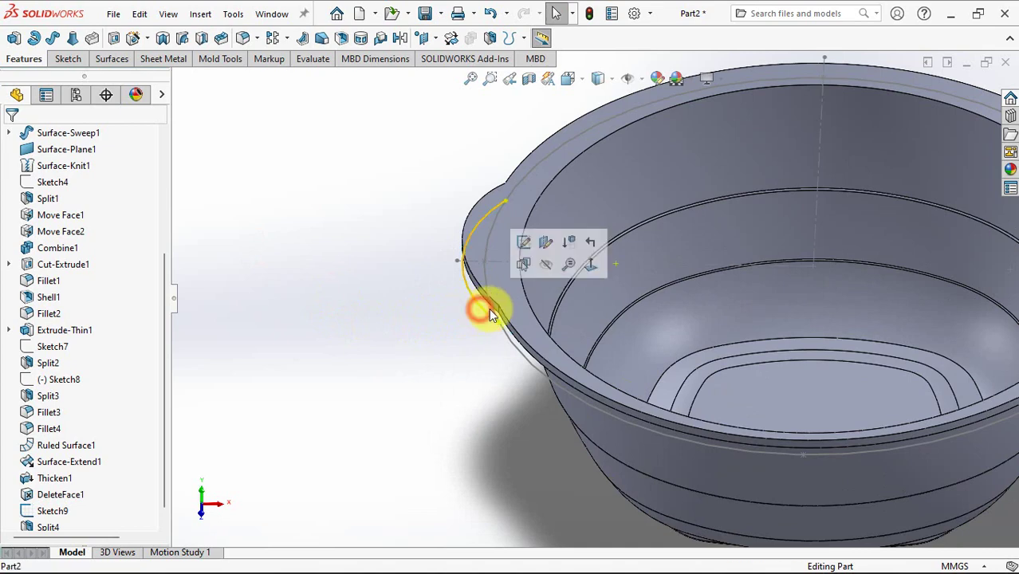
left_click(548, 265)
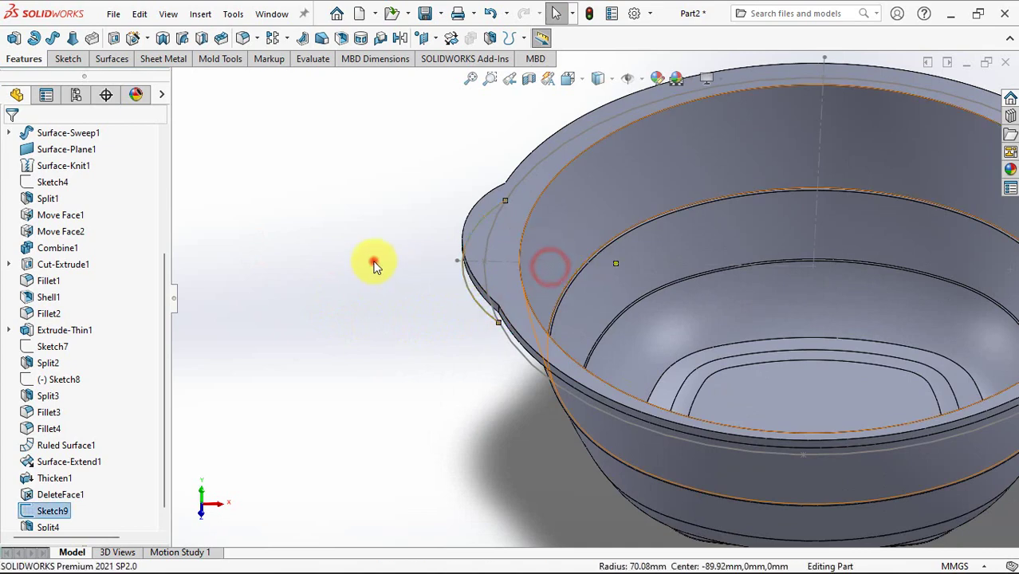
Step: Fillet the rim's handle-corner edge loop with a 30 mm radius
left_click(244, 40)
type("30")
mouse_move(115, 479)
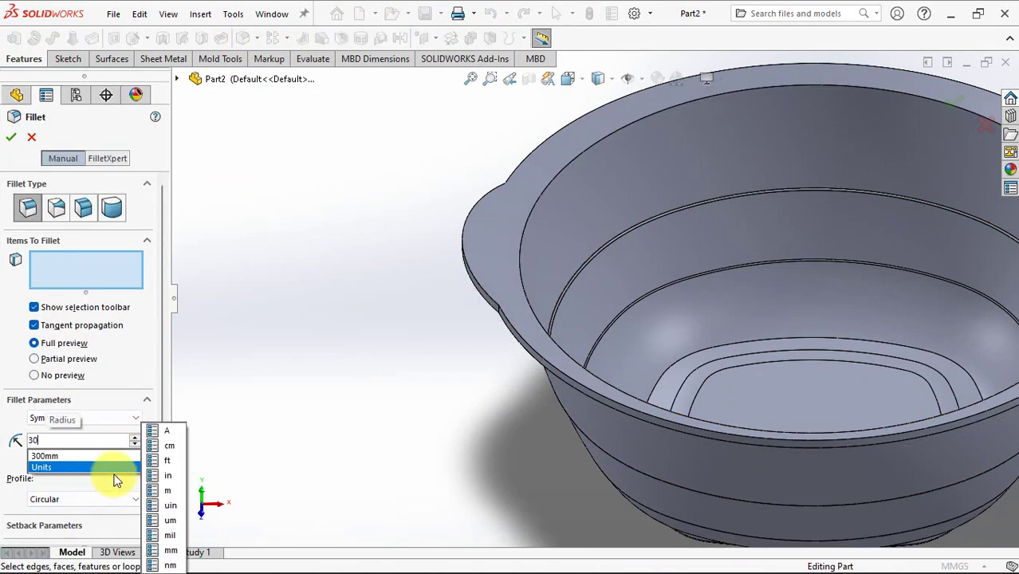
left_click(281, 390)
scroll(510, 328, "down", 3)
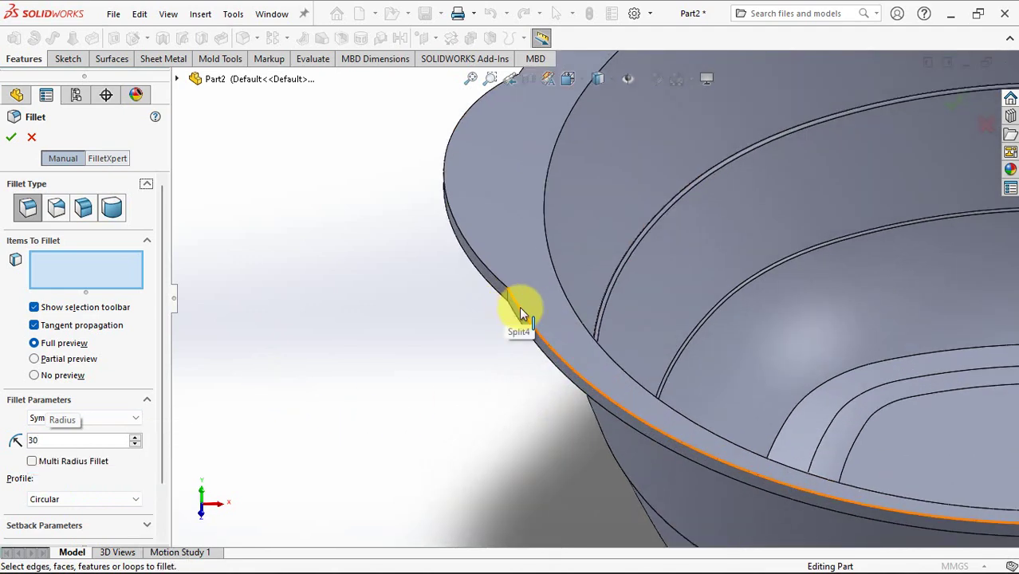
left_click(517, 301)
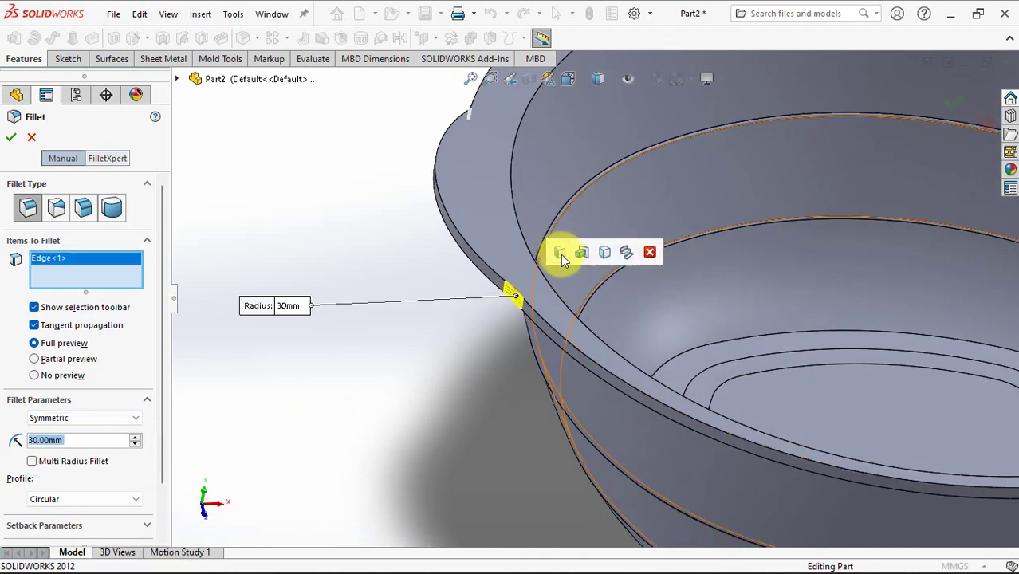
left_click(555, 253)
scroll(432, 310, "up", 5)
middle_click_drag(433, 311, 354, 323)
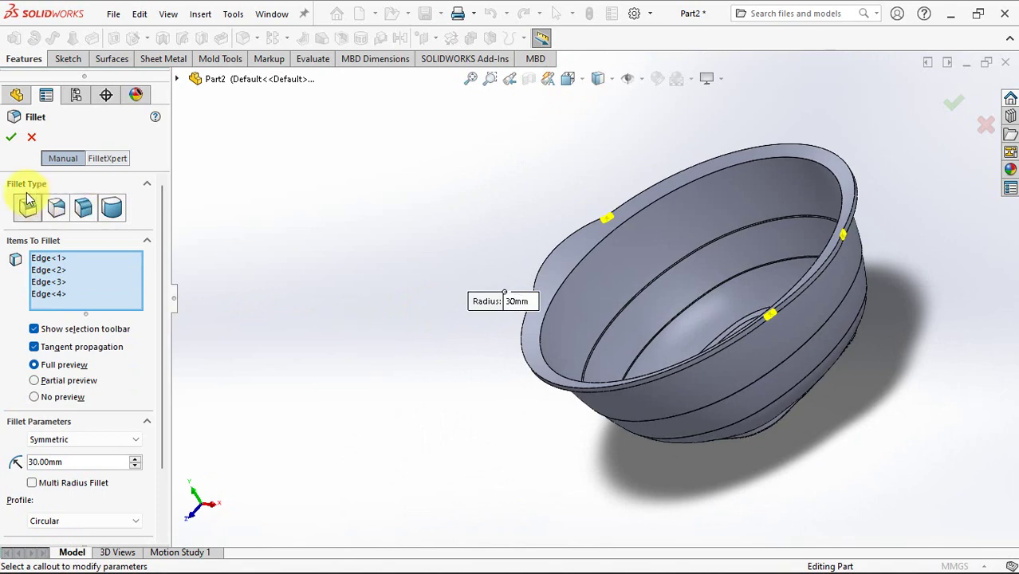
left_click(14, 138)
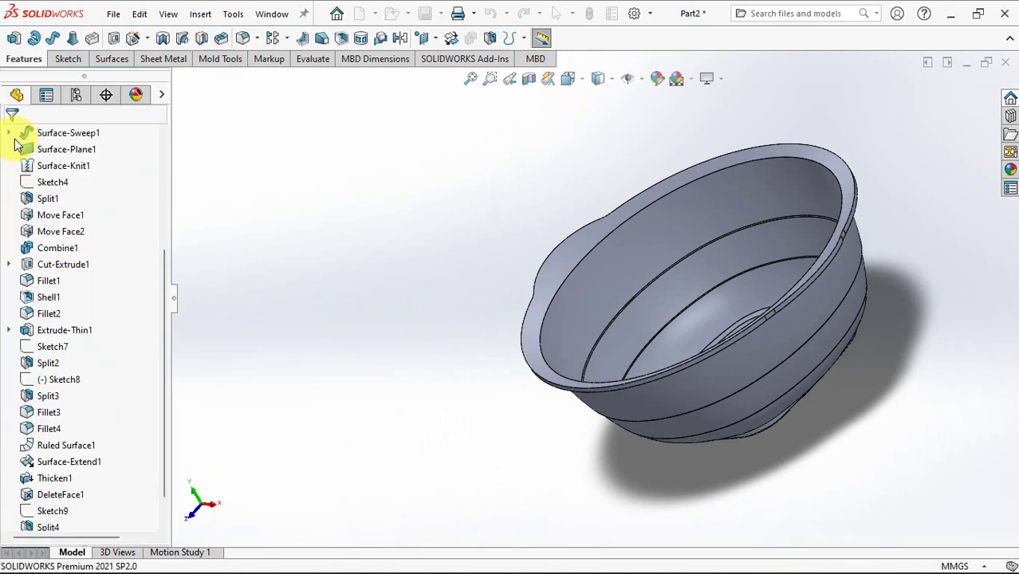
Step: Start a sketch on the Top Plane and offset the rim edge by 5 mm
middle_click_drag(363, 275, 303, 275)
scroll(168, 244, "up", 4)
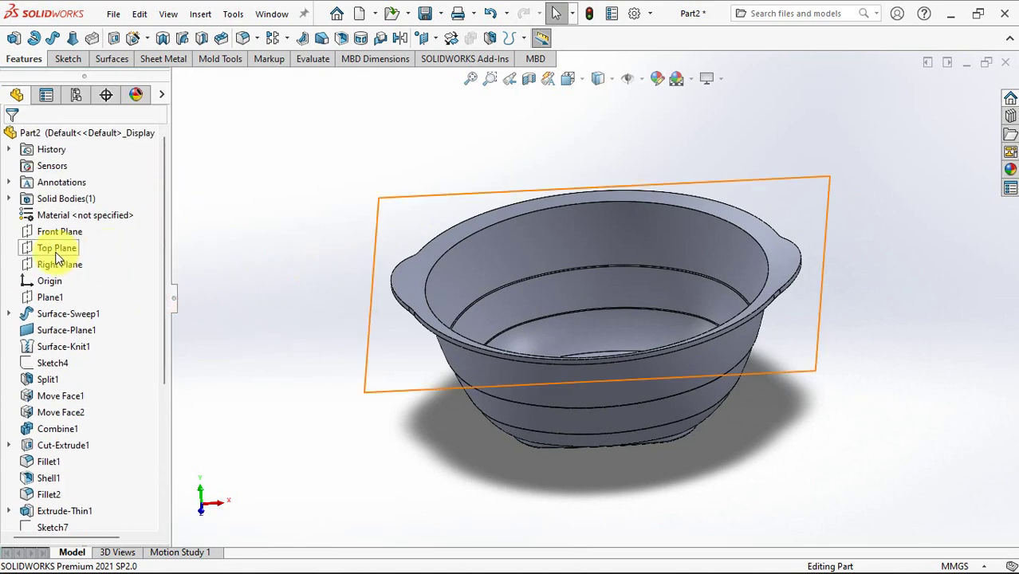
left_click(57, 248)
middle_click_drag(271, 207, 261, 266)
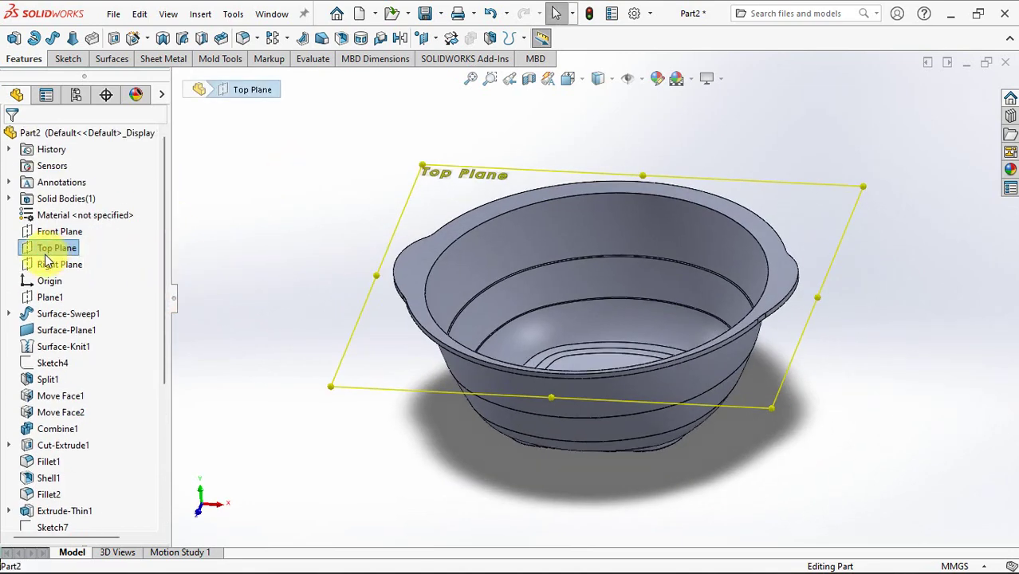
left_click(33, 229)
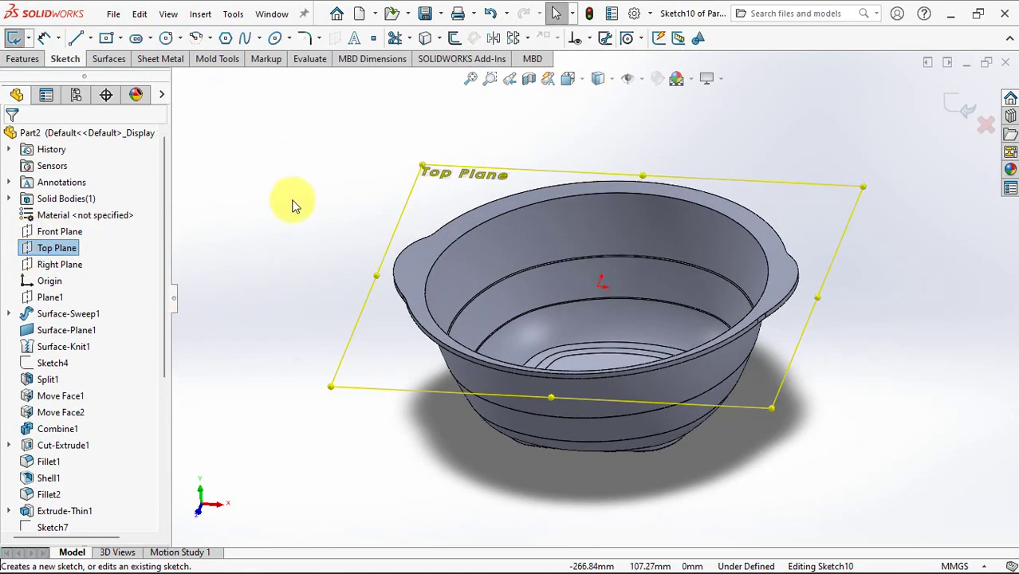
left_click(454, 37)
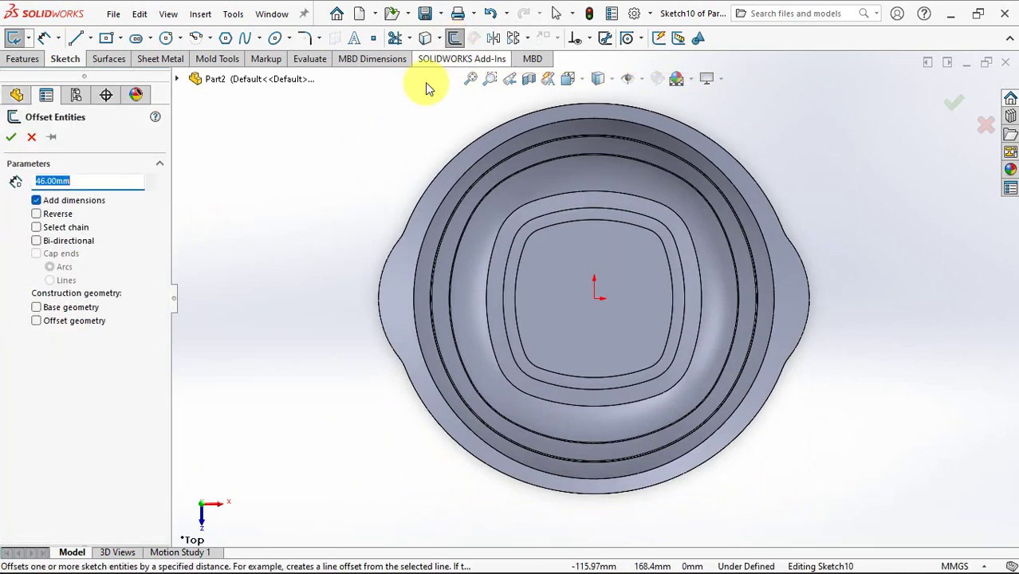
left_click(417, 257)
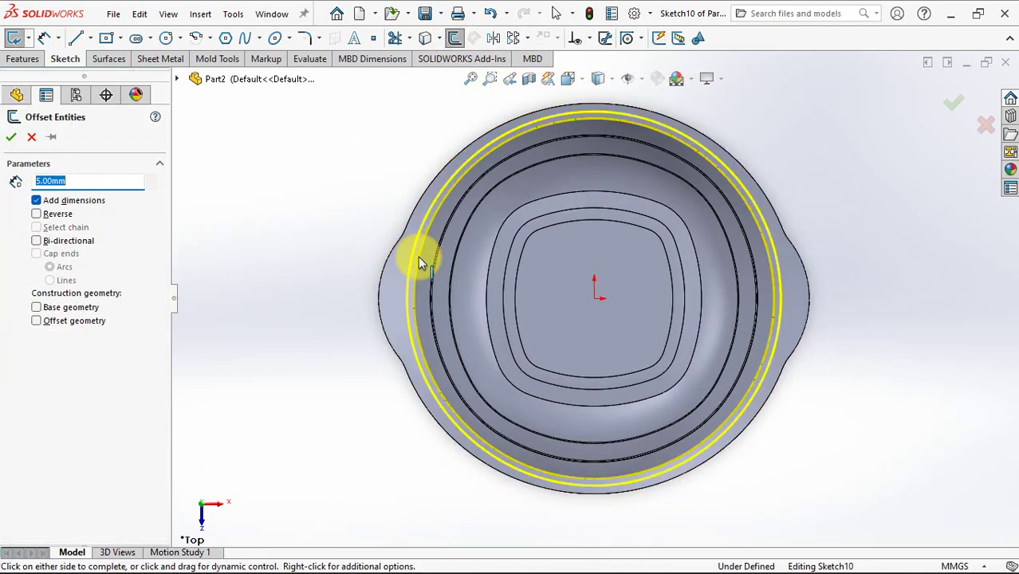
left_click(11, 139)
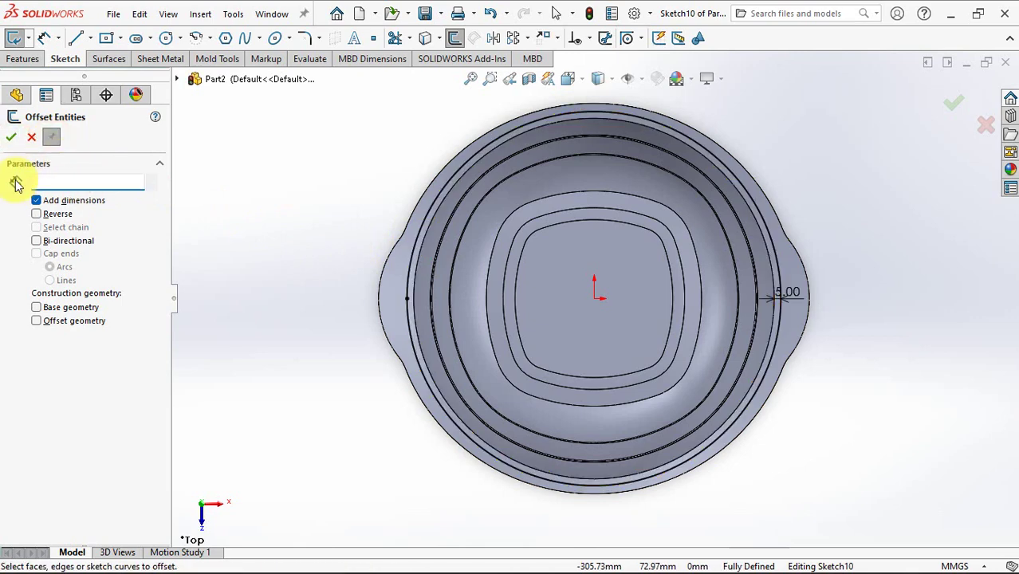
Step: Offset the whole tangent outer bowl edge 4 mm inward
right_click(409, 218)
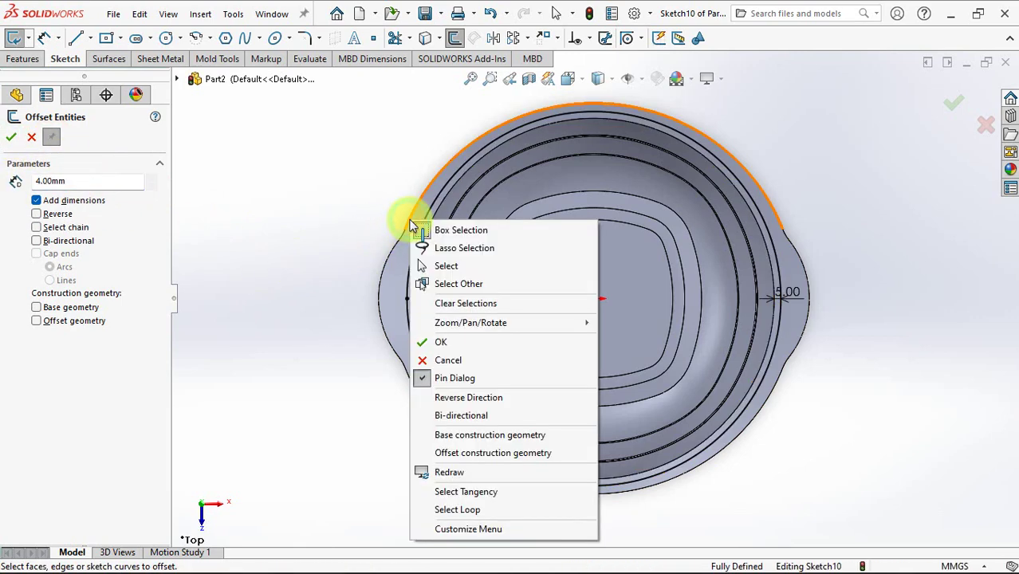
left_click(485, 494)
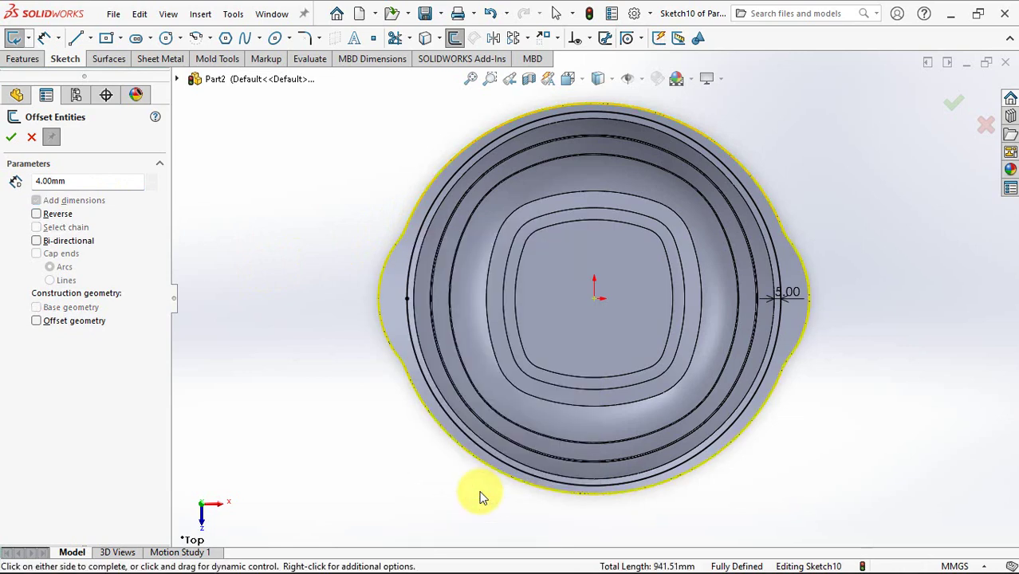
left_click(37, 214)
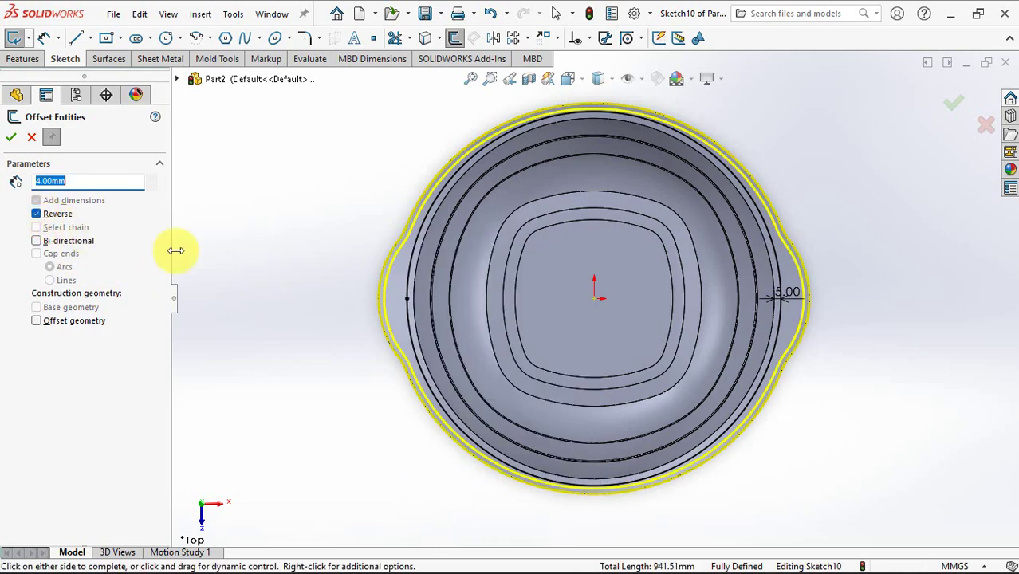
middle_click_drag(324, 275, 272, 289)
left_click(10, 139)
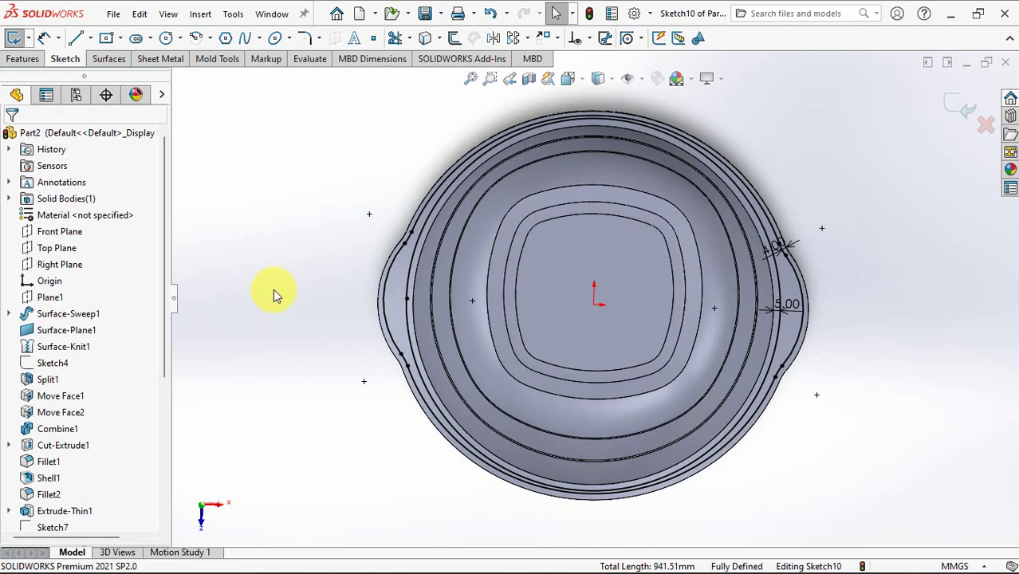
Step: Project Sketch10 as a split line onto the two rim faces
key("ctrl+5")
left_click(22, 59)
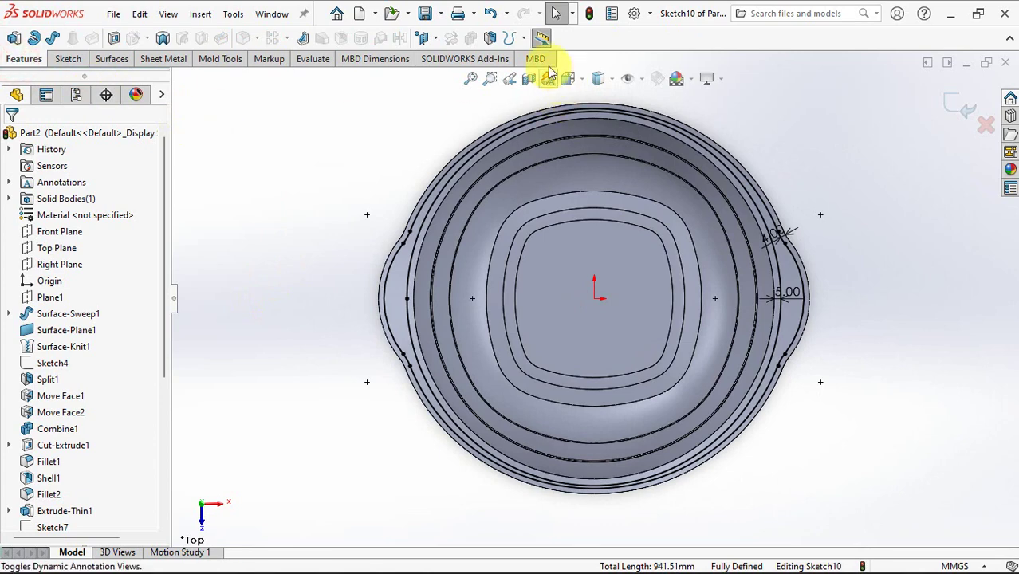
left_click(537, 37)
left_click(546, 59)
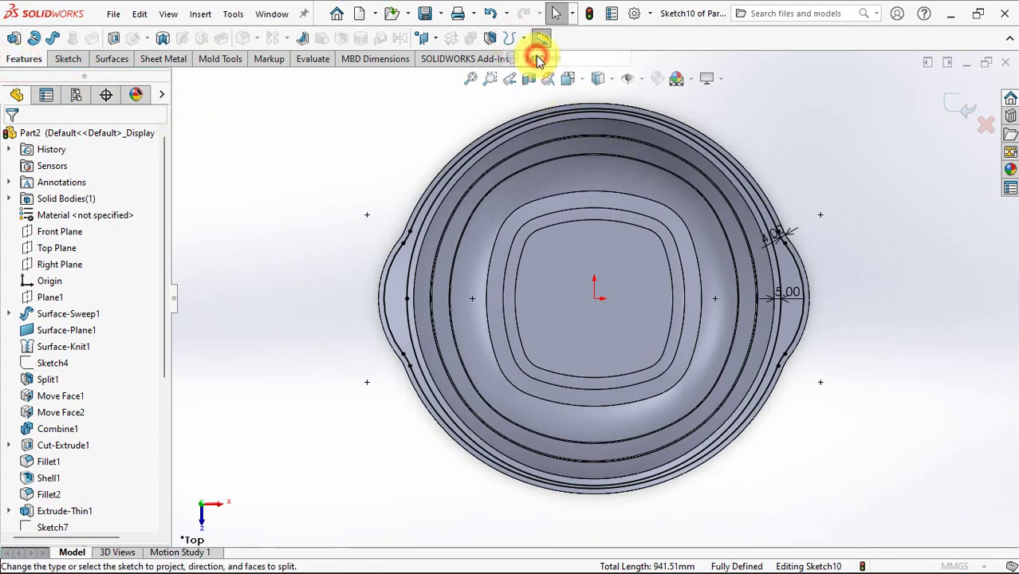
left_click(398, 291)
middle_click_drag(398, 291, 471, 132)
scroll(448, 201, "down", 5)
left_click(448, 201)
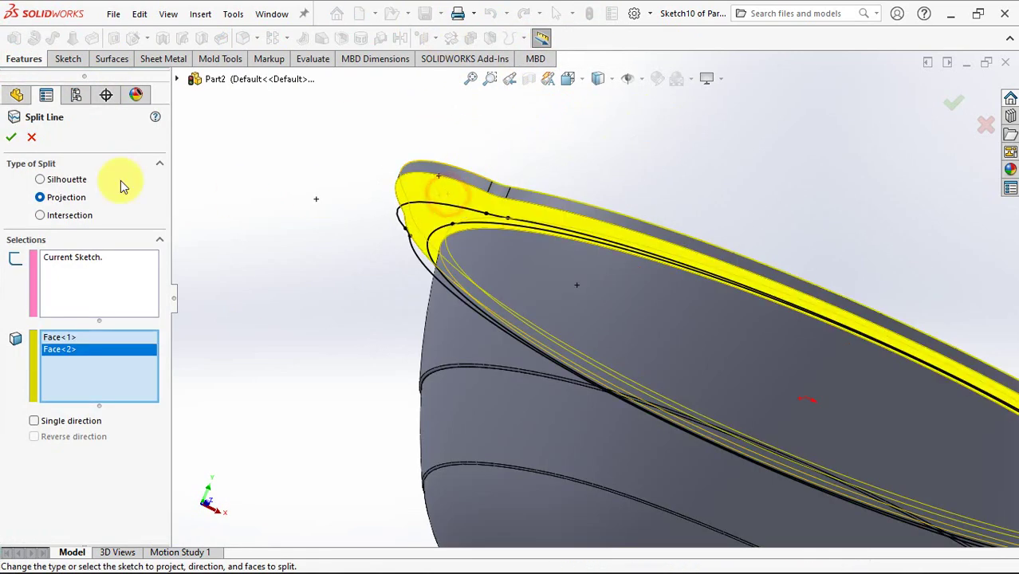
left_click(12, 137)
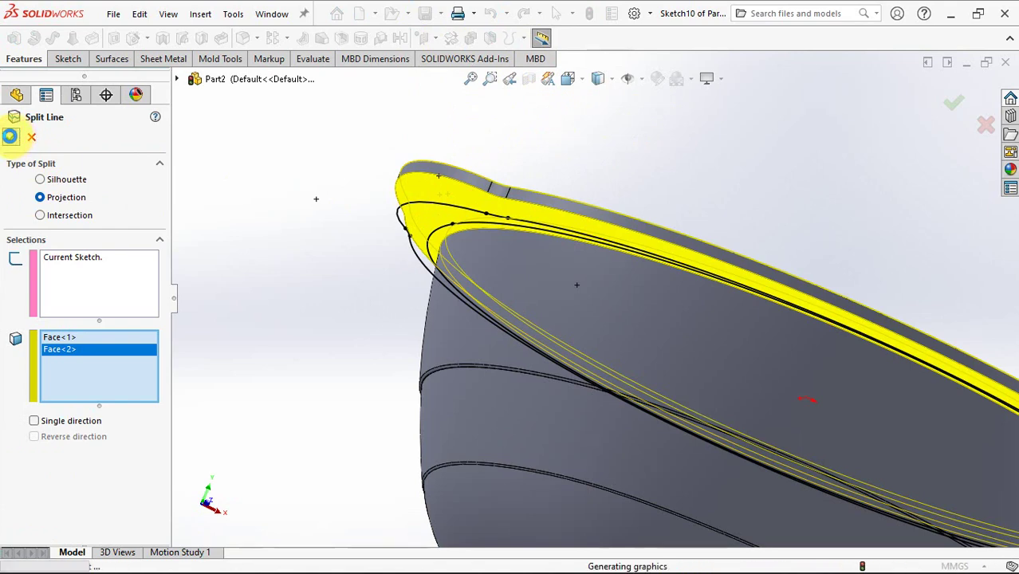
Step: Copy both split rim strips as offset surfaces at 0 mm distance
middle_click_drag(316, 188, 287, 287)
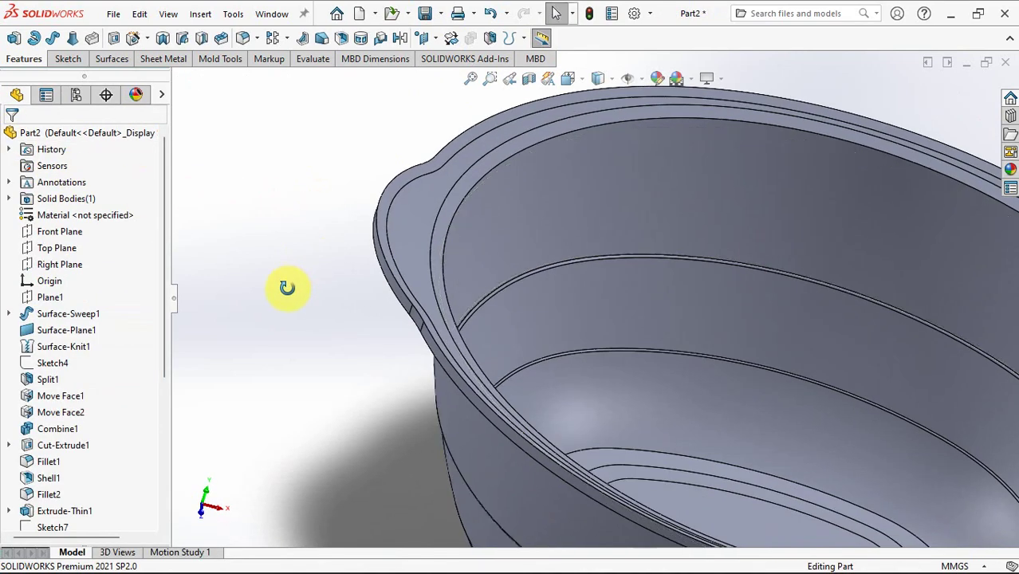
left_click(108, 62)
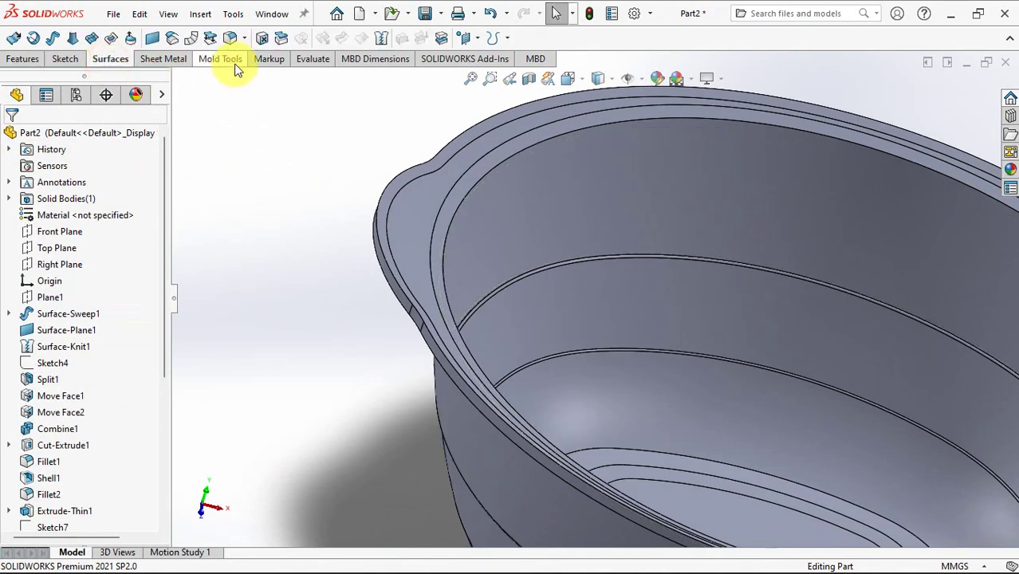
left_click(172, 39)
left_click(155, 227)
left_click(417, 233)
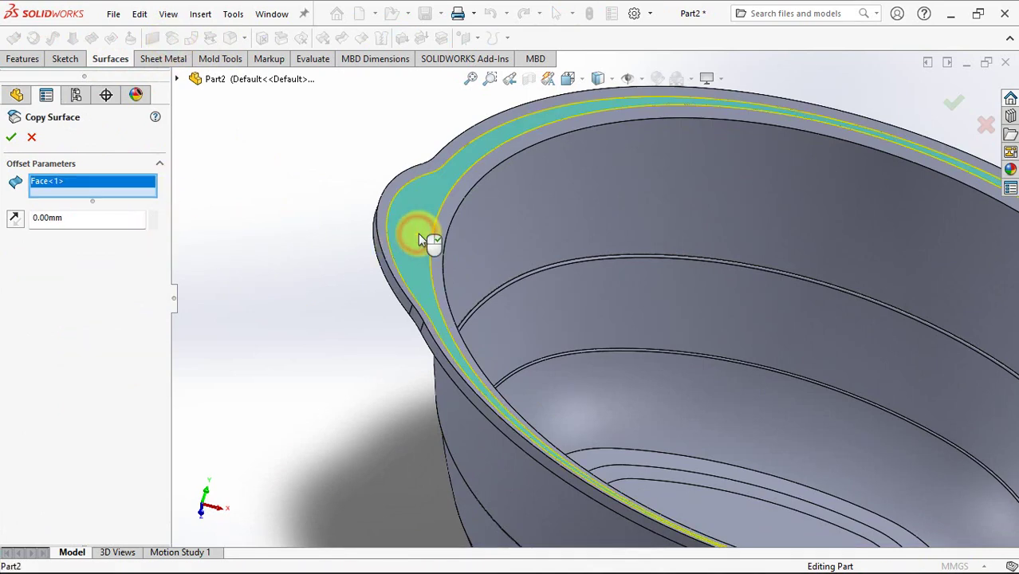
middle_click_drag(417, 234, 449, 202)
left_click(391, 229)
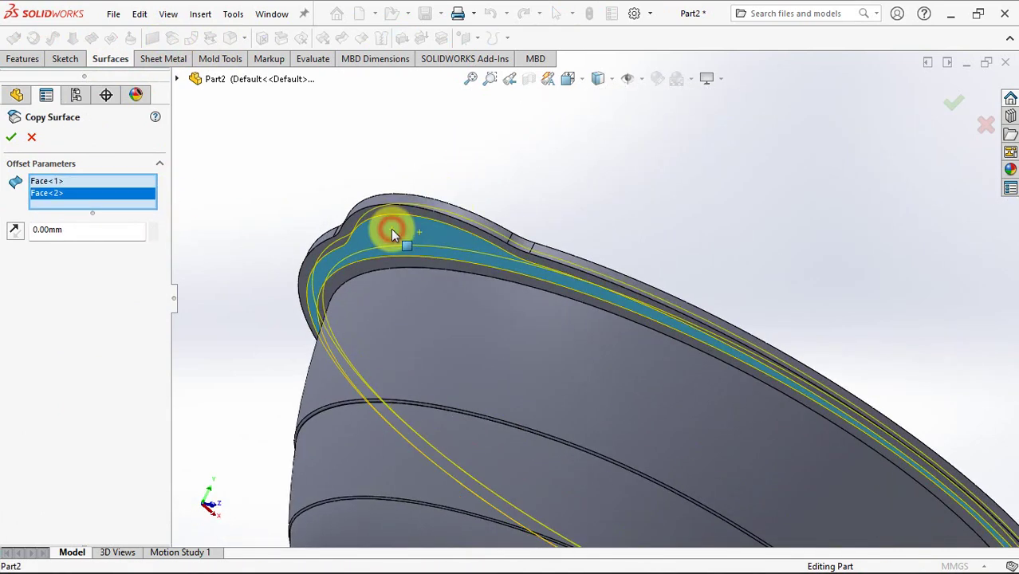
left_click(12, 141)
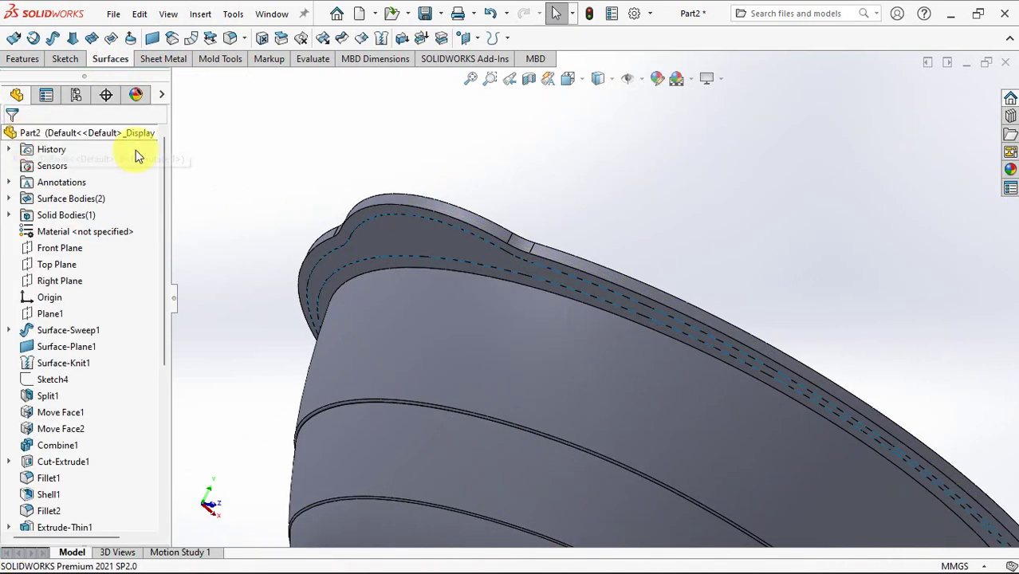
Step: Thicken-cut a 0.5 mm groove from the first copied rim surface
left_click(420, 40)
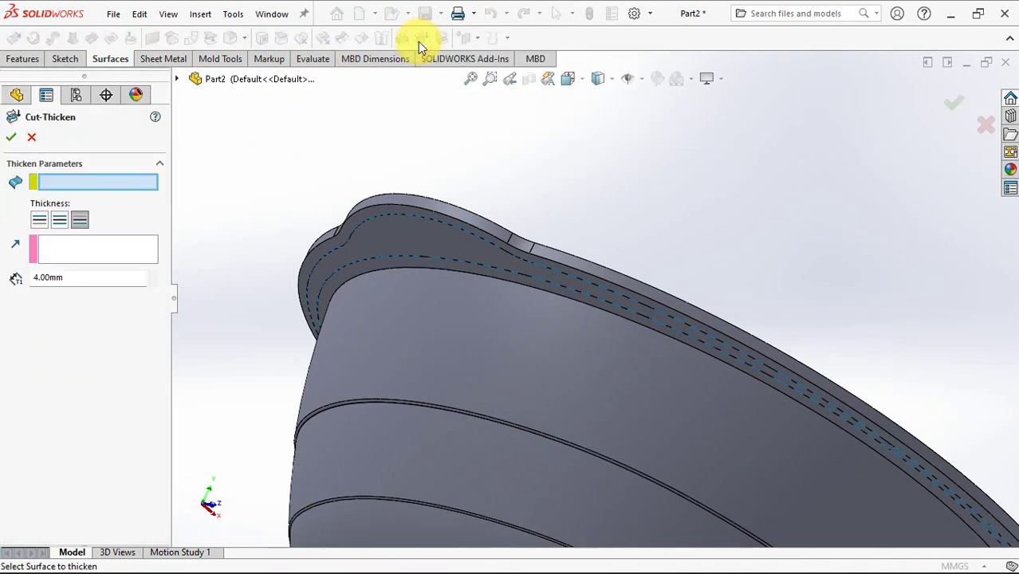
left_click(360, 254)
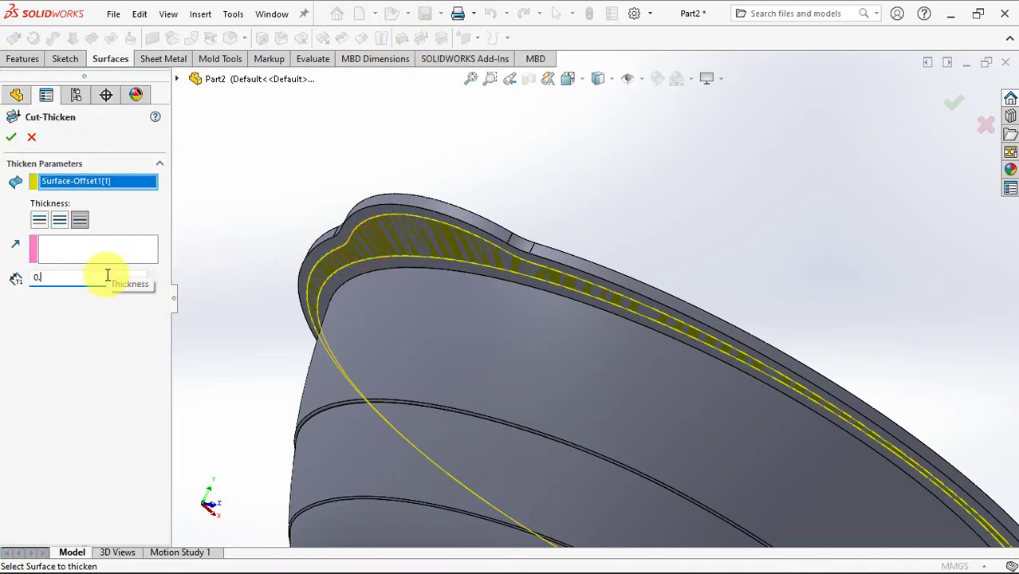
left_click(11, 140)
middle_click_drag(243, 191, 363, 125)
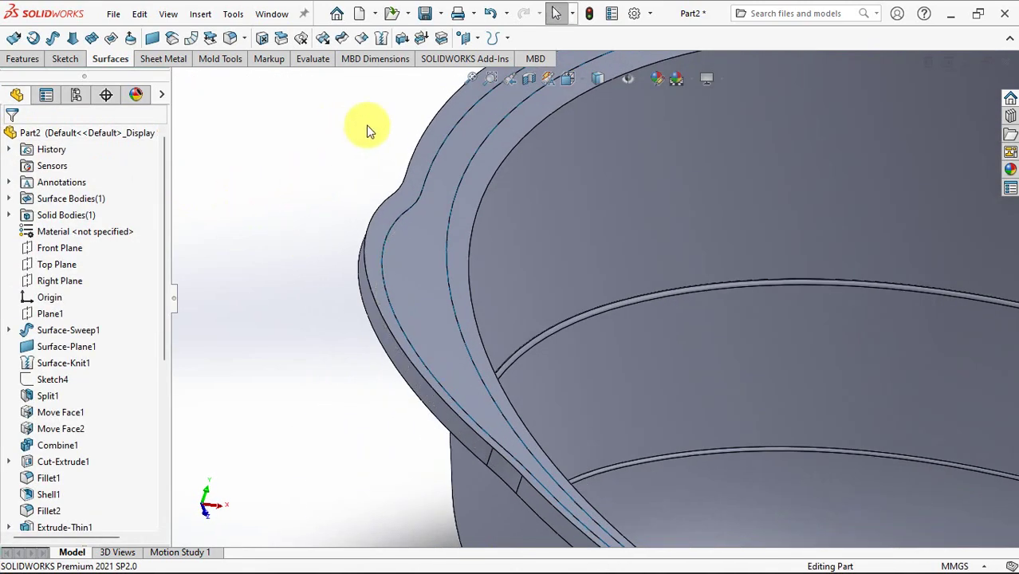
Step: Thicken-cut the second rim surface as a groove, then select the Top Plane from a top view
left_click(404, 37)
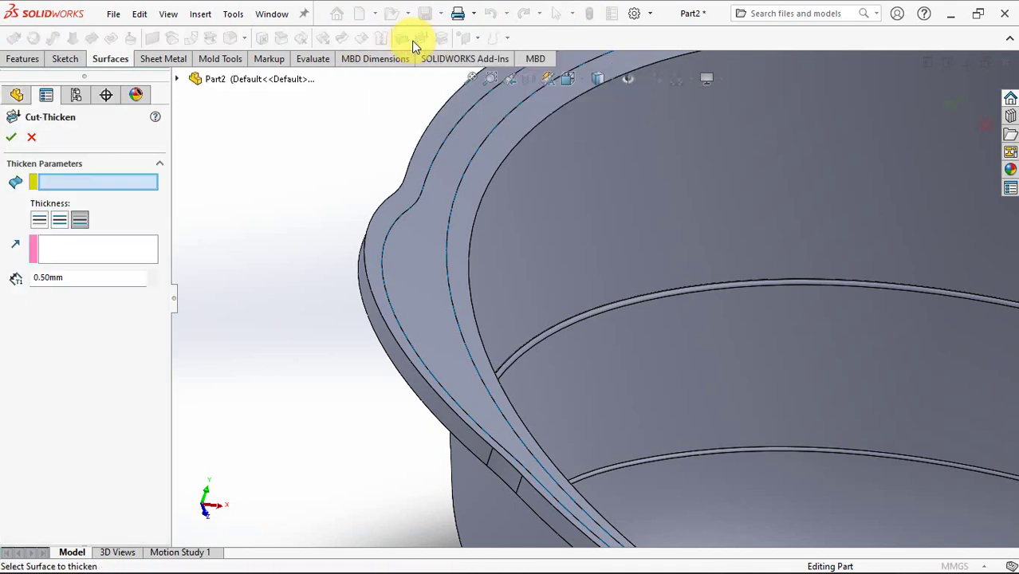
left_click(446, 196)
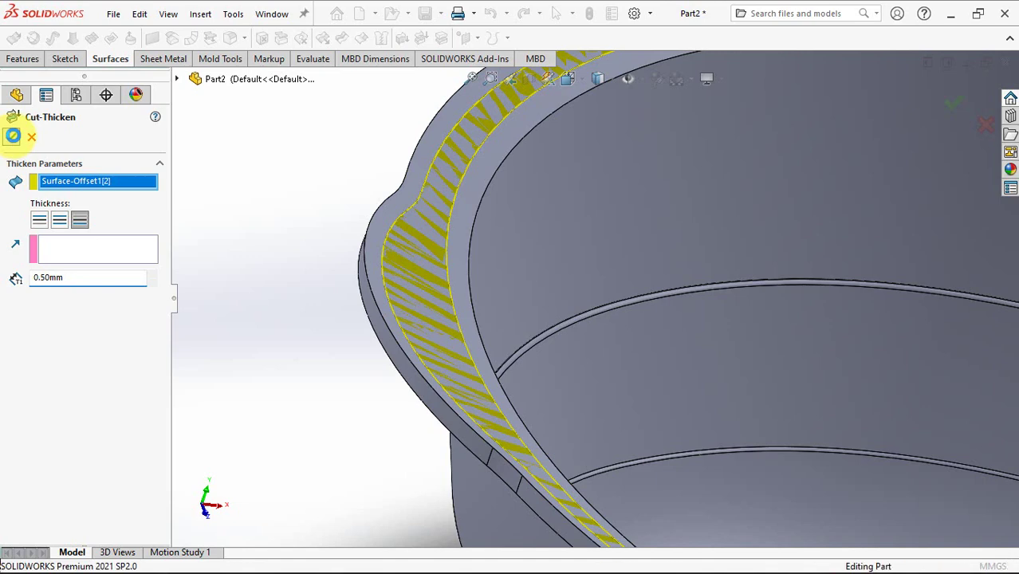
left_click(13, 136)
middle_click_drag(276, 194, 363, 284)
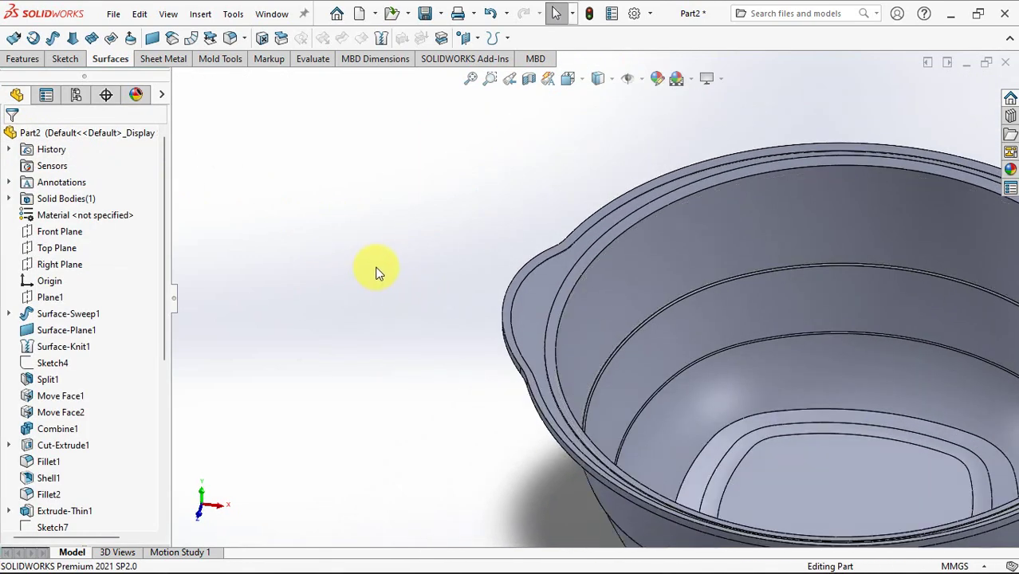
key("ctrl+5")
left_click(53, 249)
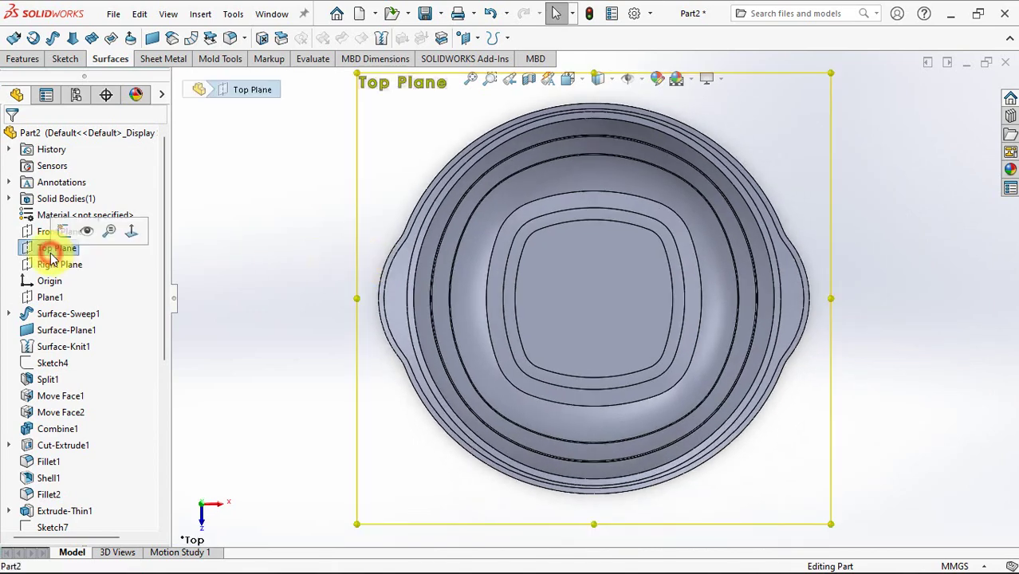
Step: Start a Top Plane sketch with an 8 mm offset of the bowl's outer edge
left_click(59, 231)
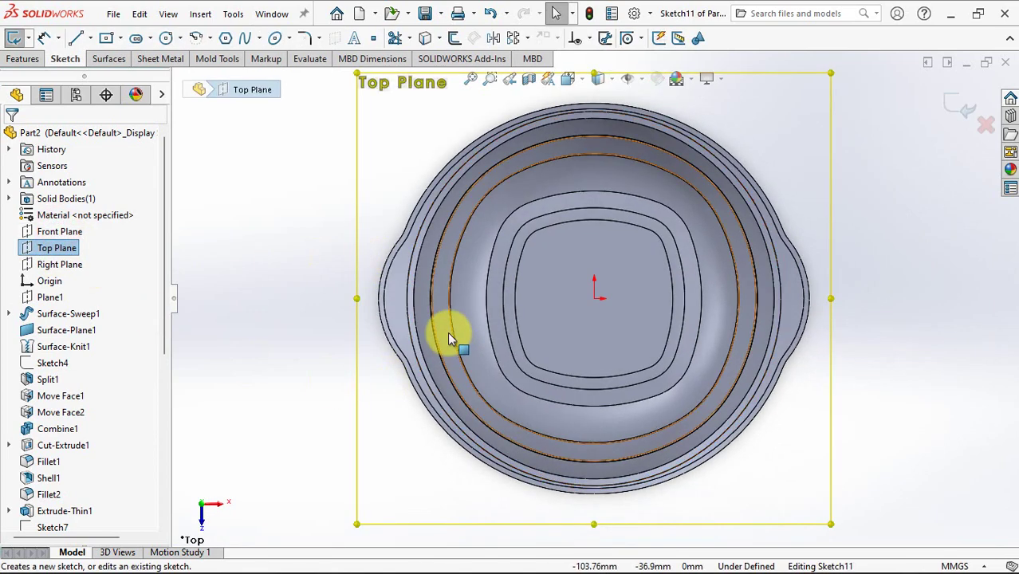
left_click(455, 38)
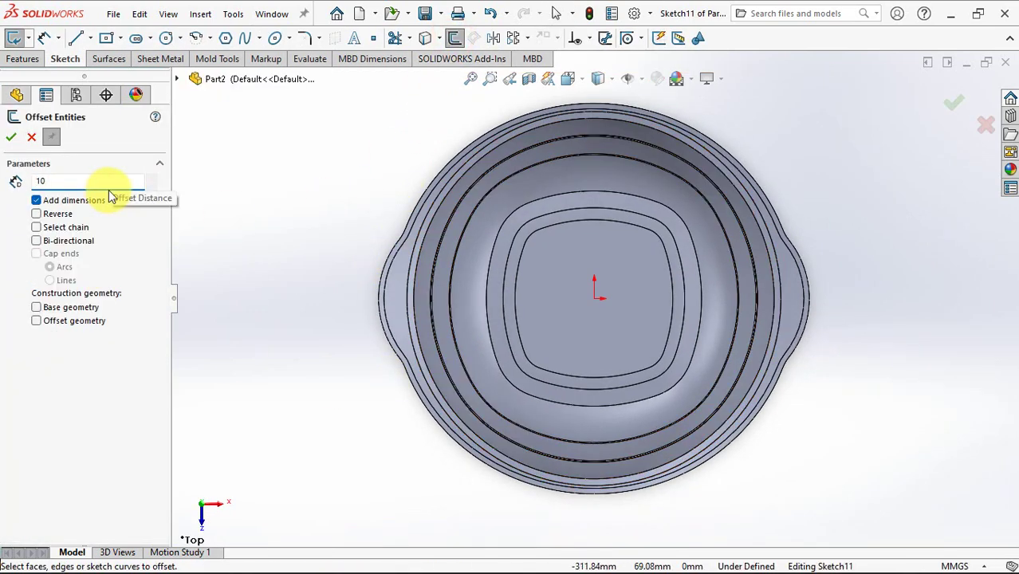
type("10")
key("Return")
scroll(423, 319, "down", 3)
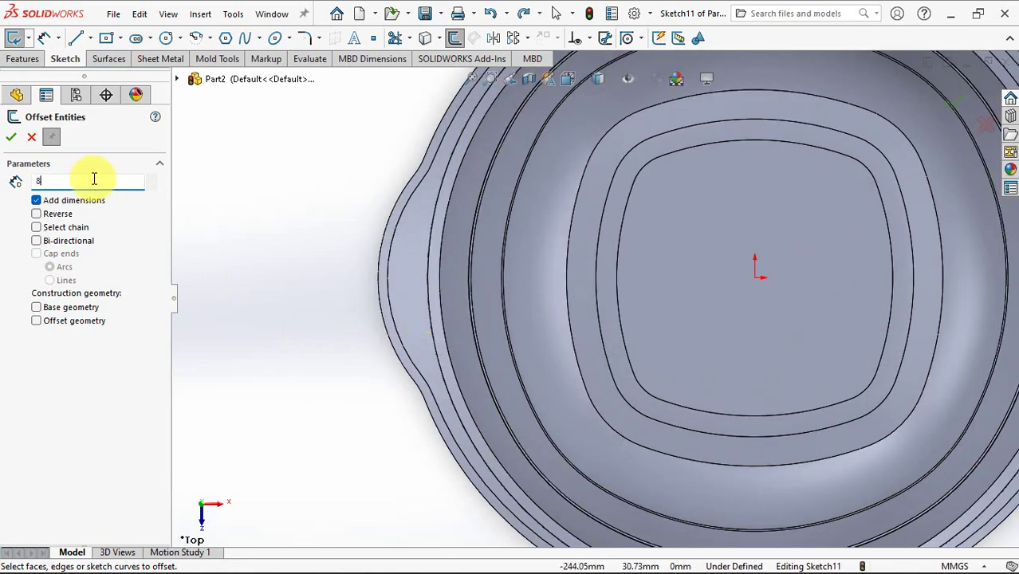
key("Return")
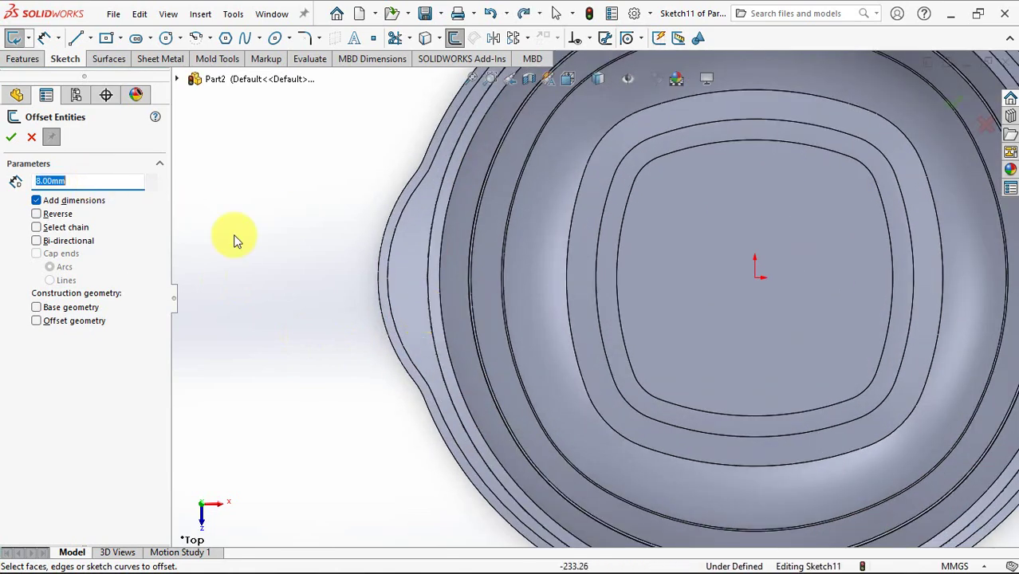
left_click(440, 267)
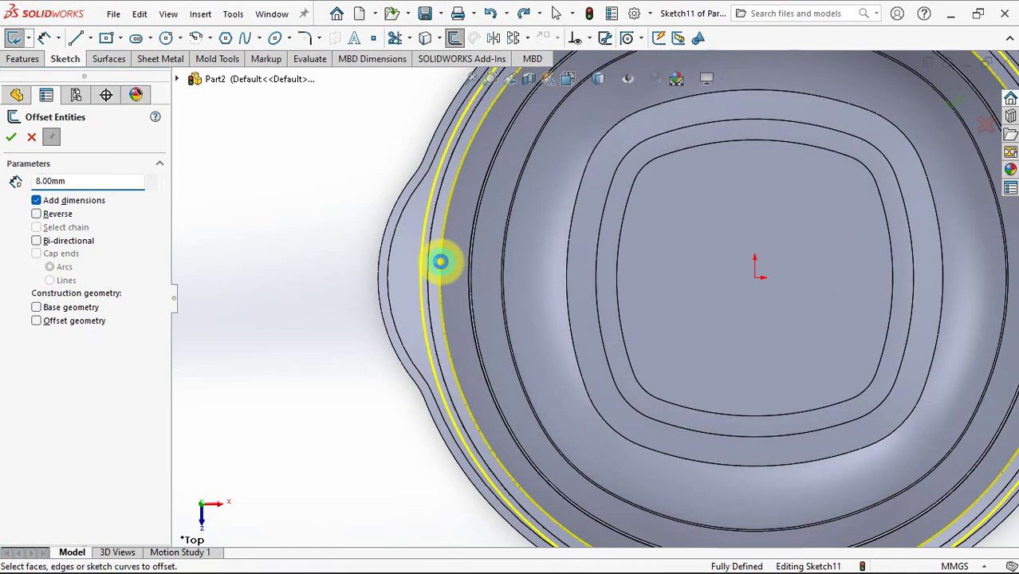
Step: Draw a horizontal centreline from the origin to the left bowl edge
left_click(90, 38)
left_click(104, 70)
left_click(755, 278)
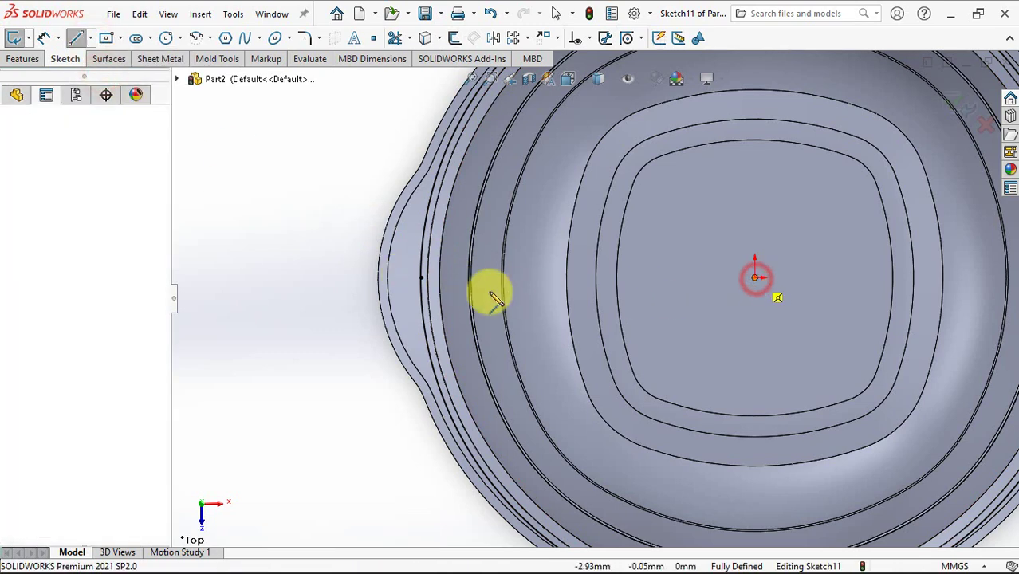
left_click(421, 277)
right_click(423, 279)
left_click(447, 289)
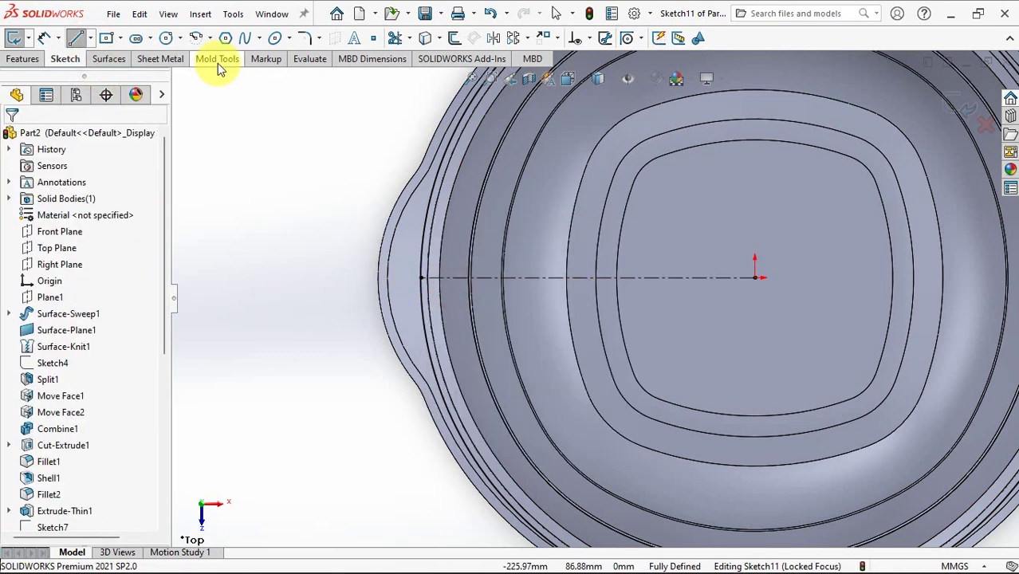
left_click(197, 37)
Step: Draw a centre-point arc on the centreline across the left handle, ending on the offset edge
left_click(522, 277)
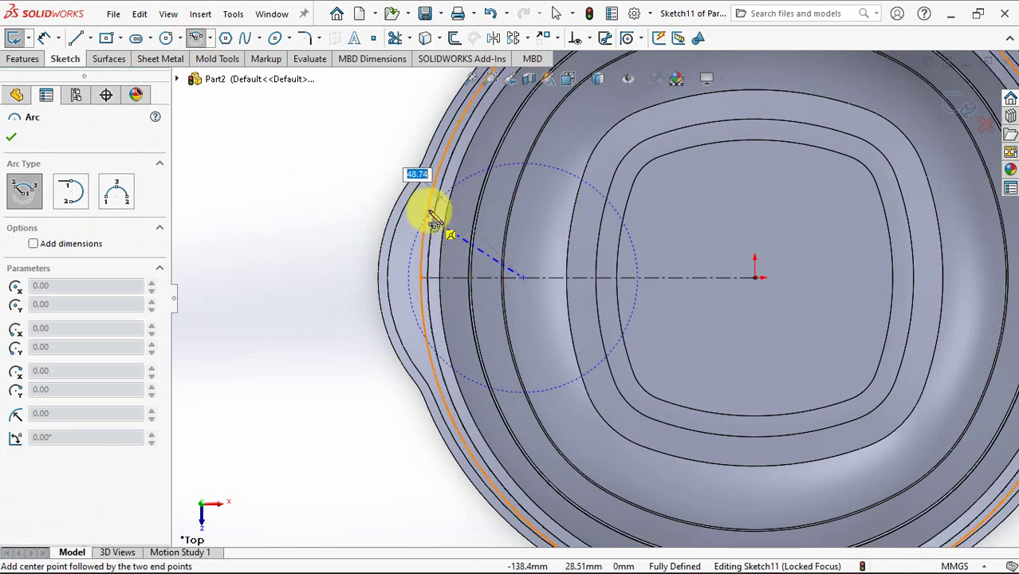
left_click(429, 202)
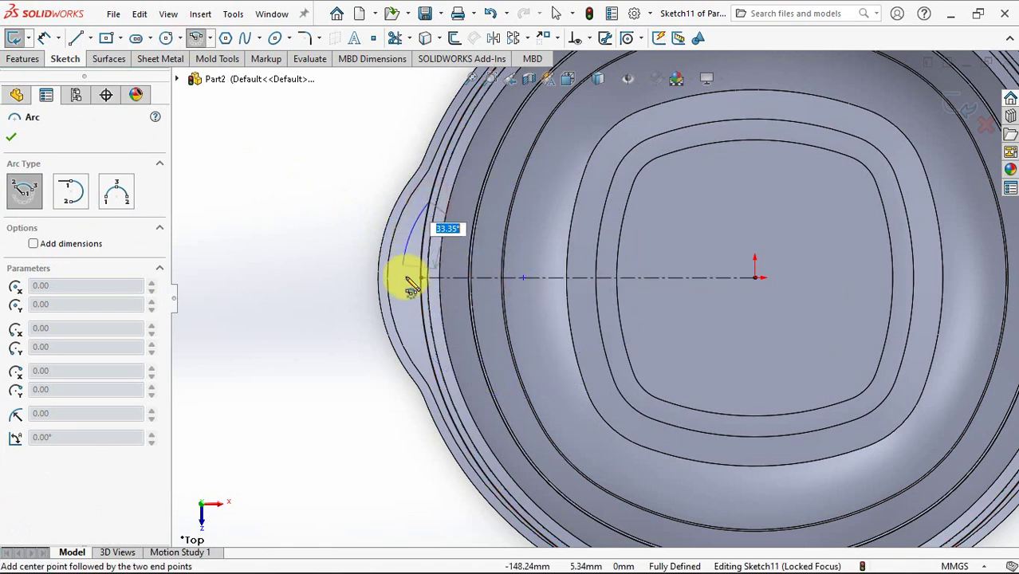
left_click(431, 355)
right_click(432, 359)
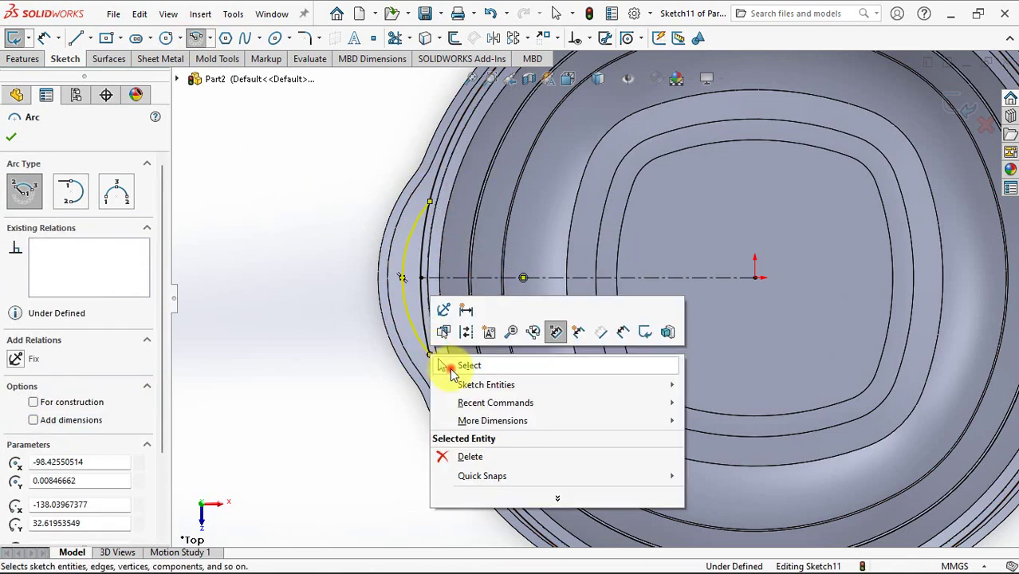
left_click(451, 371)
Step: Dimension the arc 10 mm from the offset edge with radius 35 mm, fully defining Sketch11
left_click(44, 38)
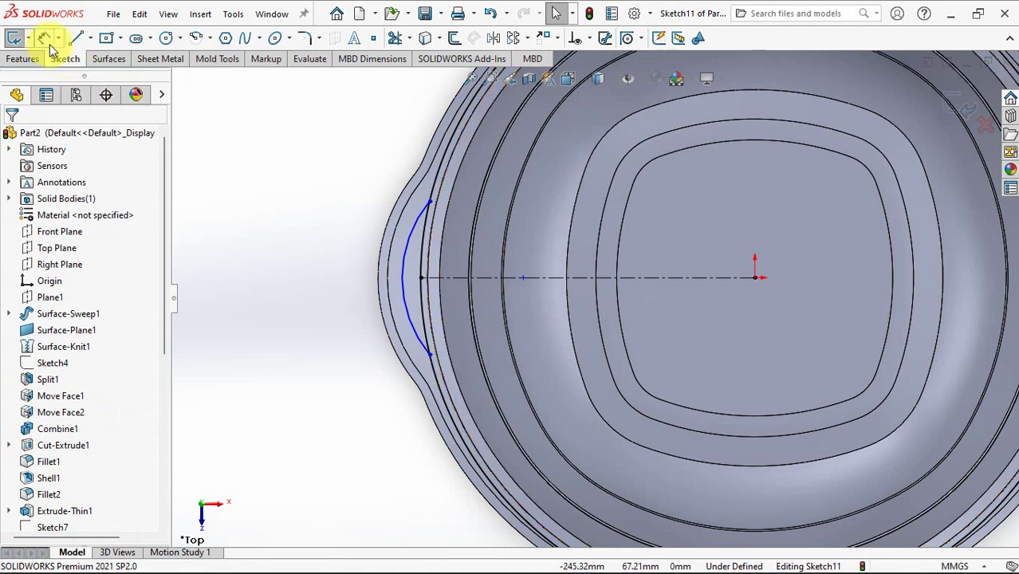
left_click(420, 281)
left_click(404, 281)
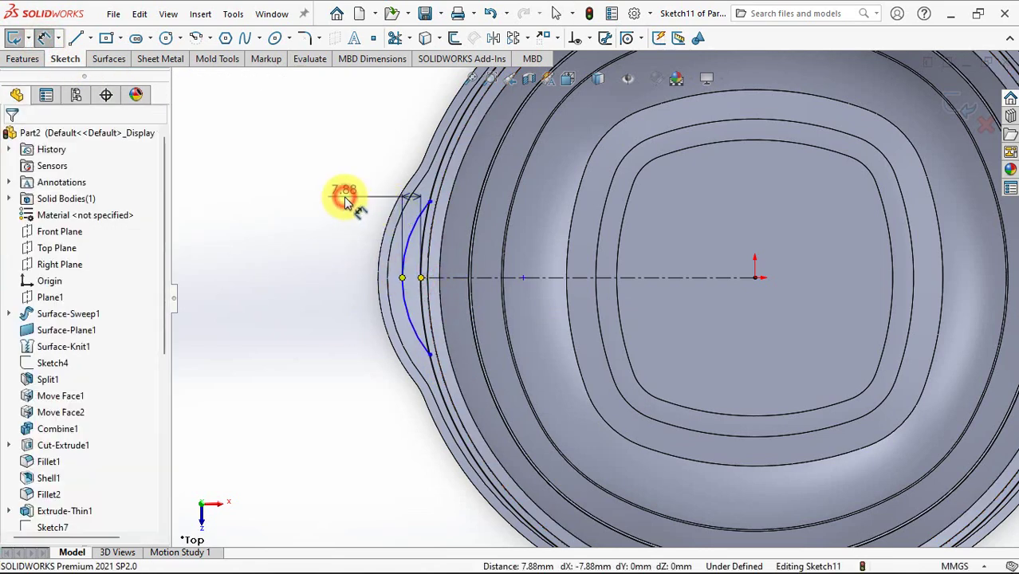
left_click(343, 198)
type("10")
left_click(279, 176)
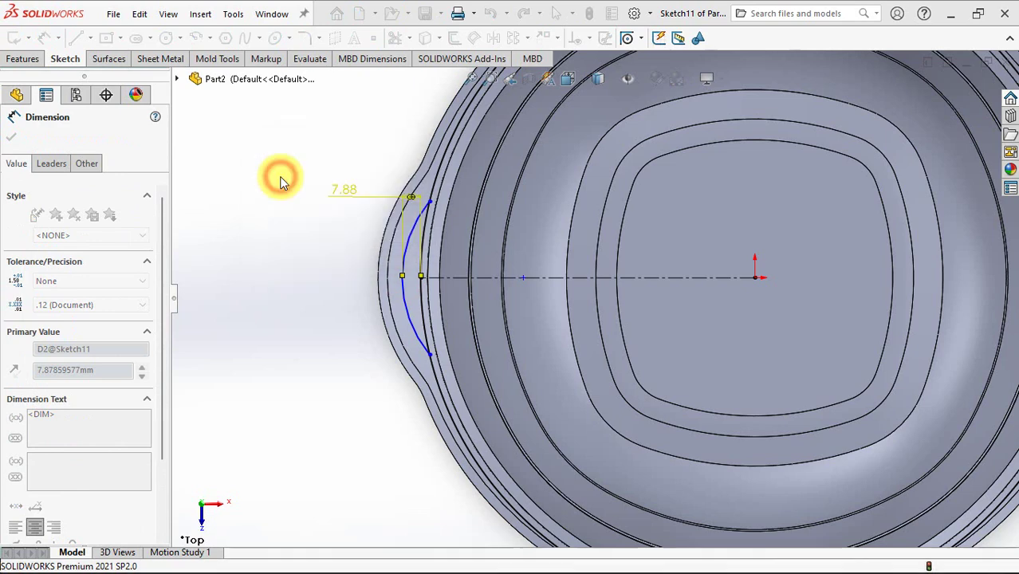
left_click(403, 314)
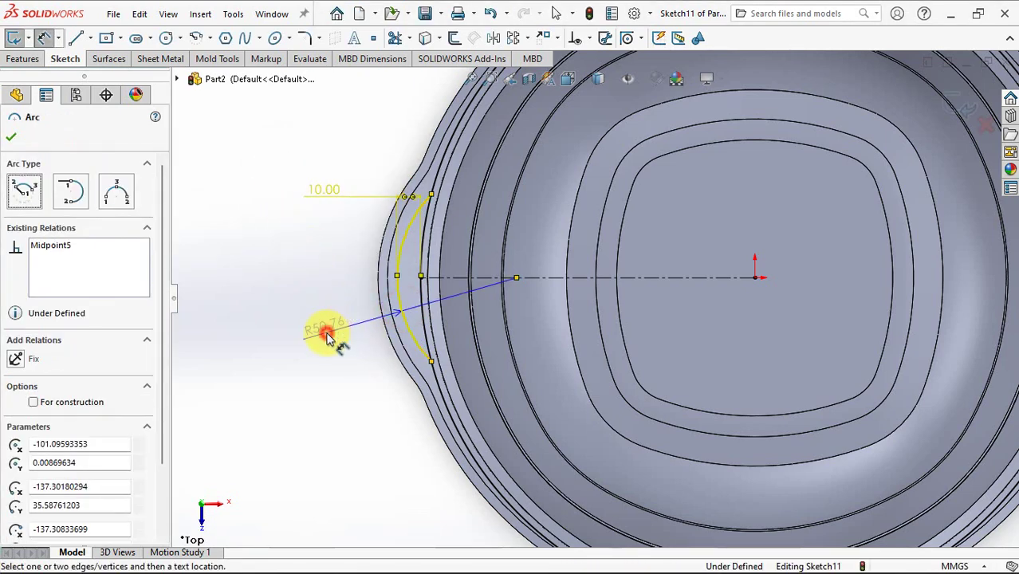
left_click(332, 338)
type("35")
left_click(260, 312)
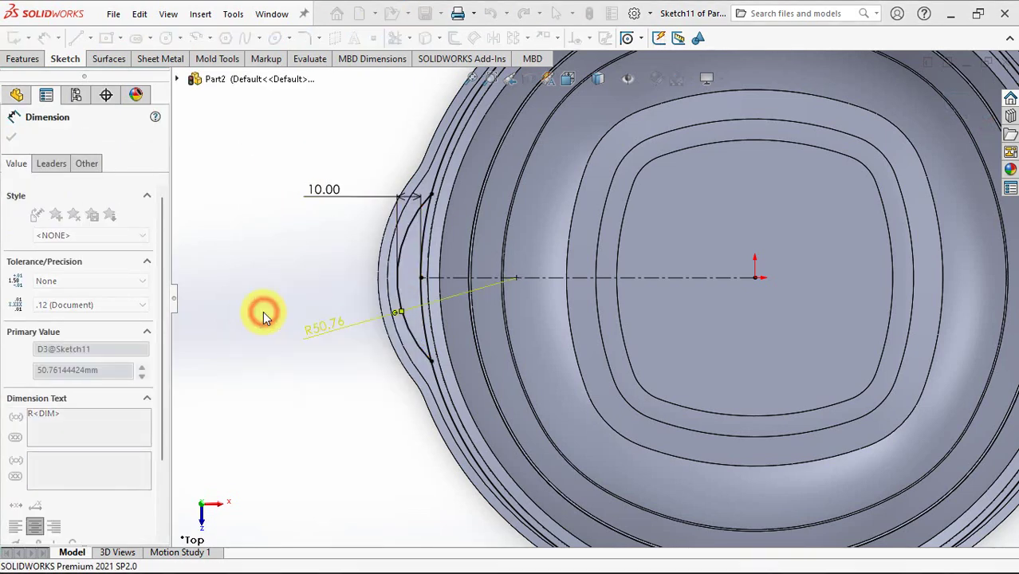
left_click(11, 140)
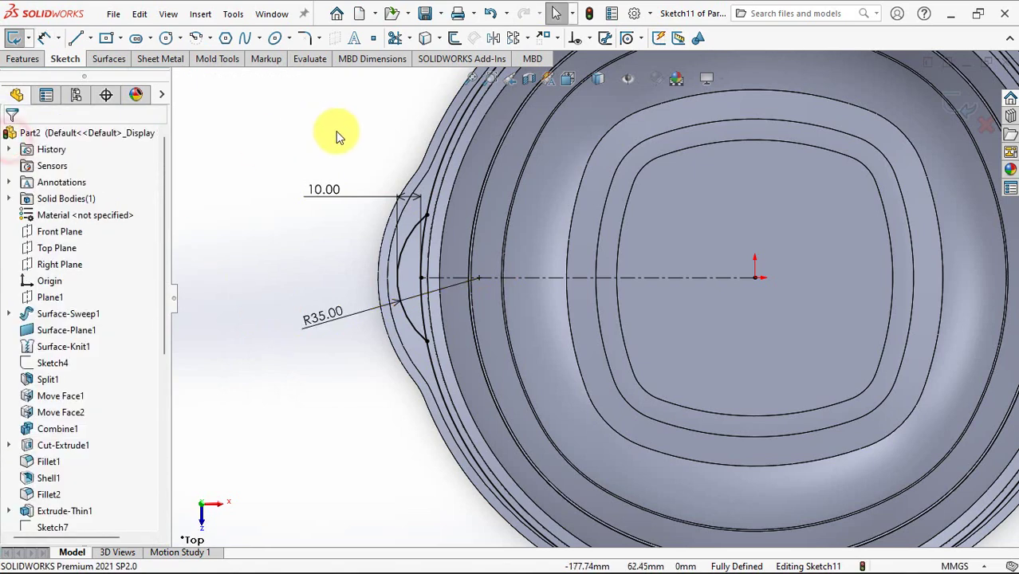
left_click(395, 37)
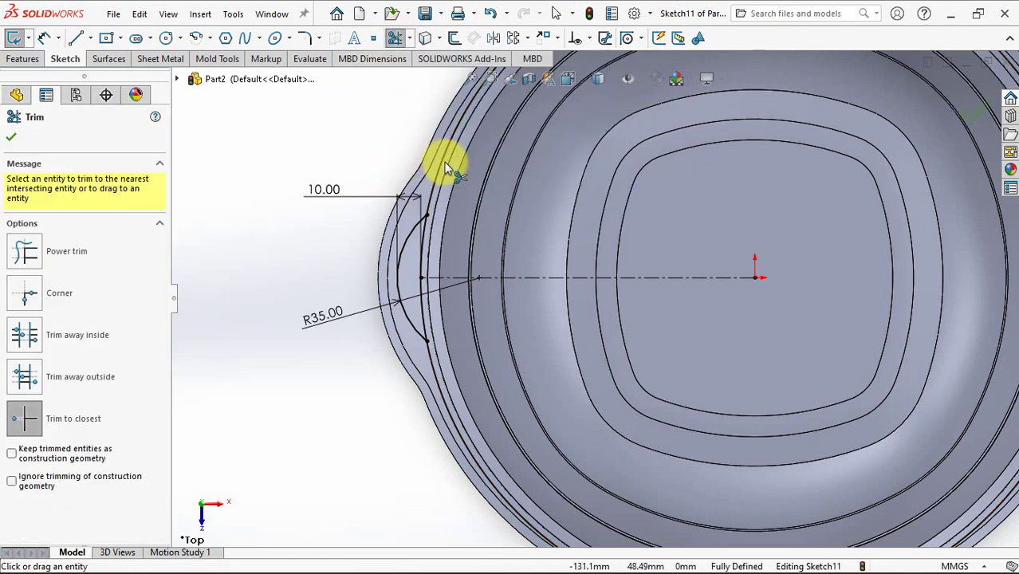
Step: Trim the offset curve beyond the arc and add 2.5 mm fillets at the arc's upper and lower ends
left_click(445, 167)
left_click(305, 38)
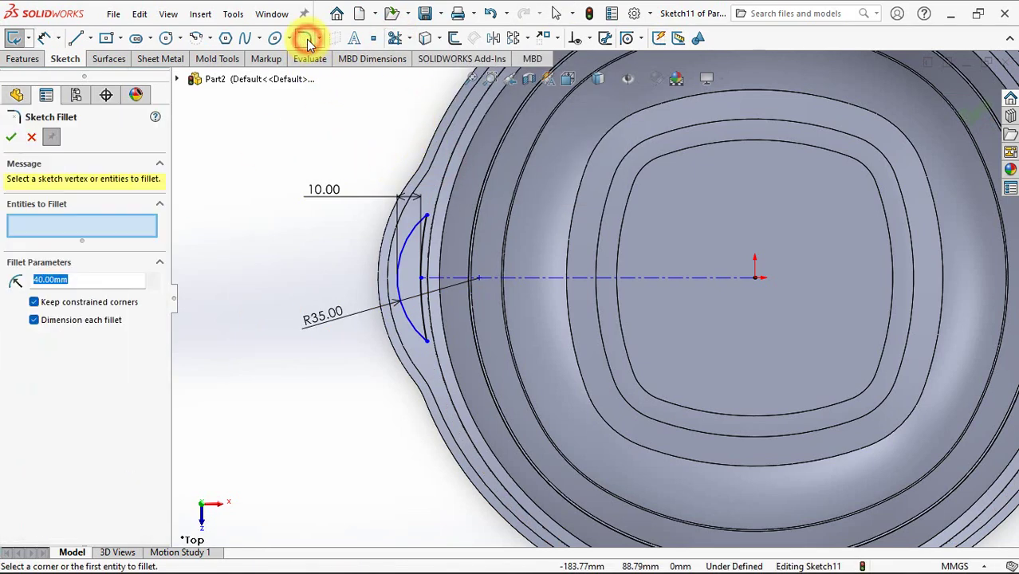
type("2.5")
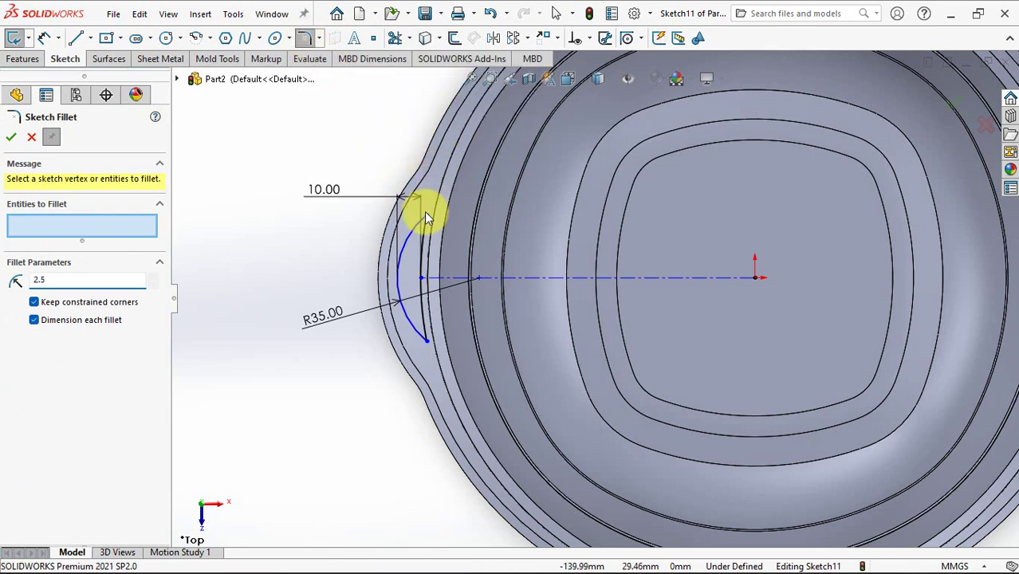
left_click(426, 213)
left_click(553, 305)
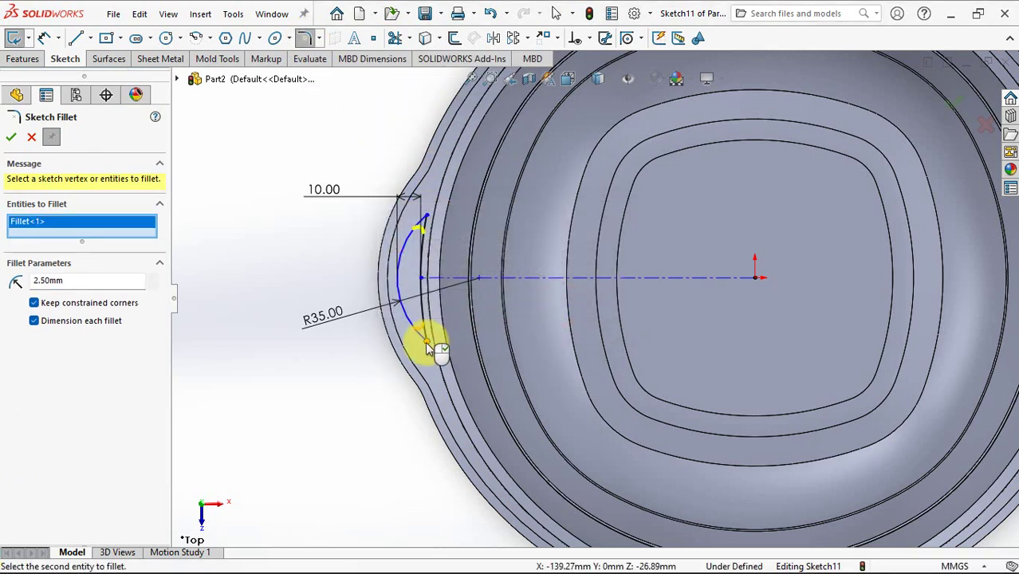
left_click(426, 343)
left_click(542, 303)
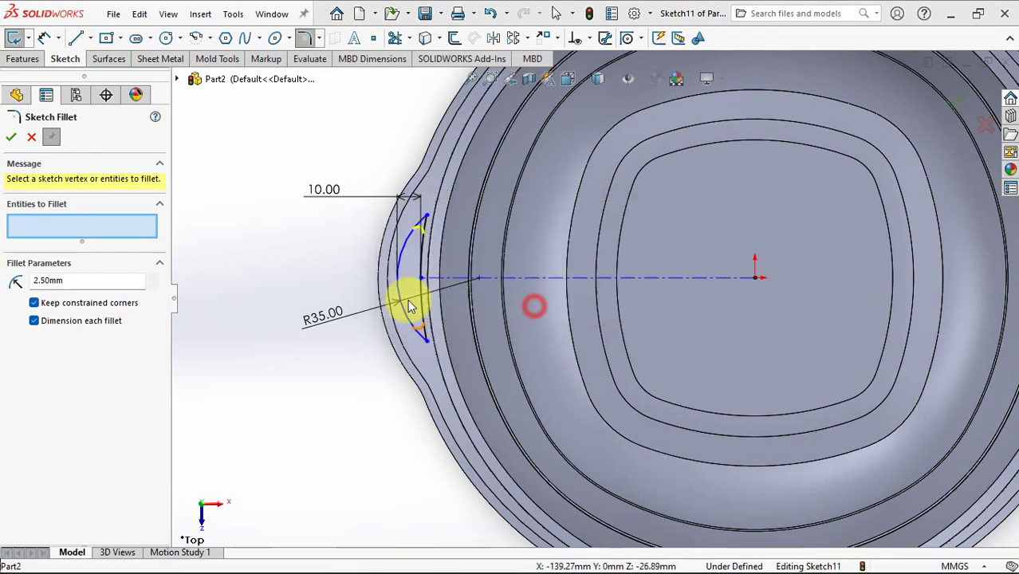
left_click(10, 138)
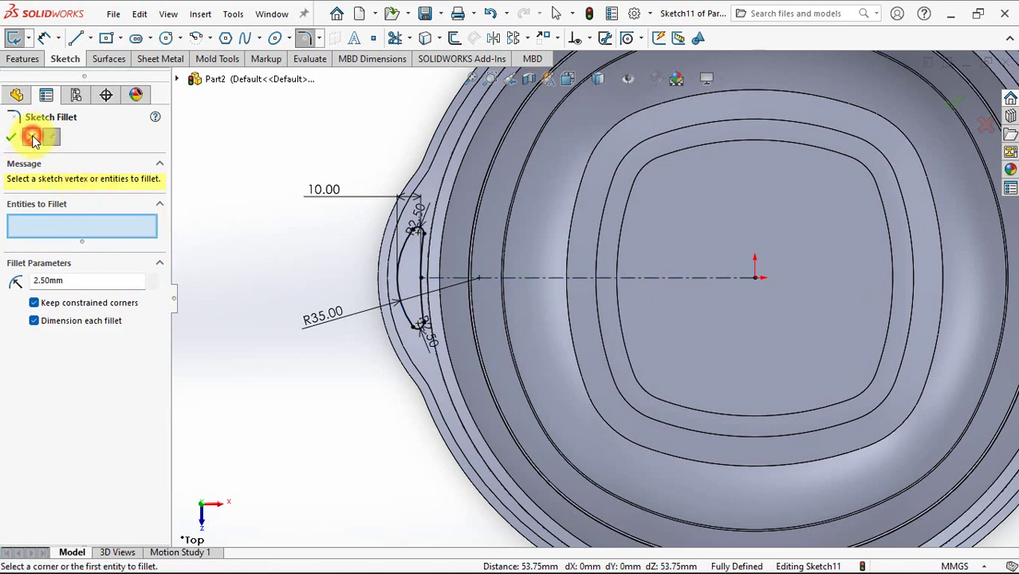
left_click(32, 138)
scroll(448, 291, "down", 3)
scroll(448, 295, "up", 3)
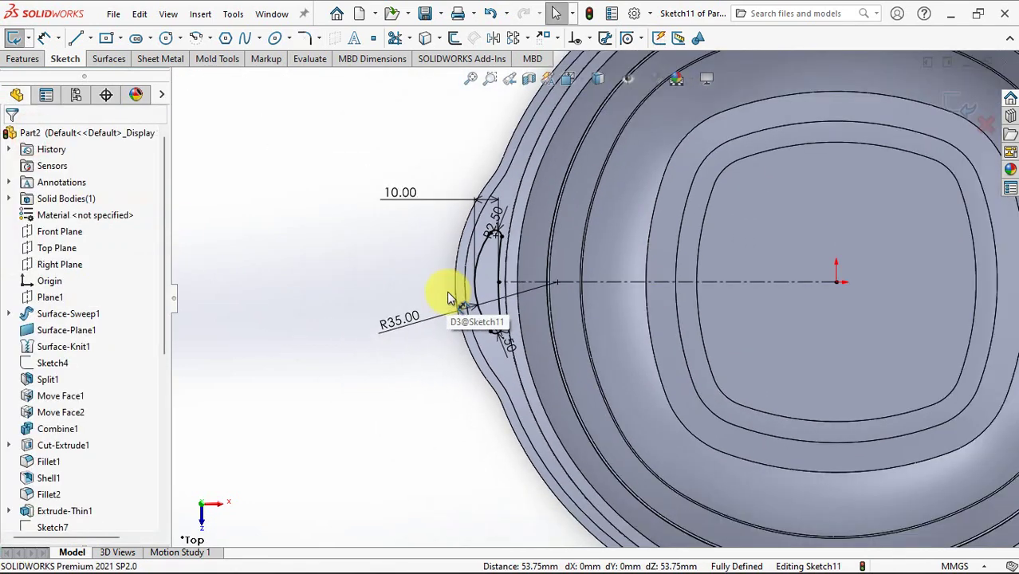
scroll(346, 255, "down", 5)
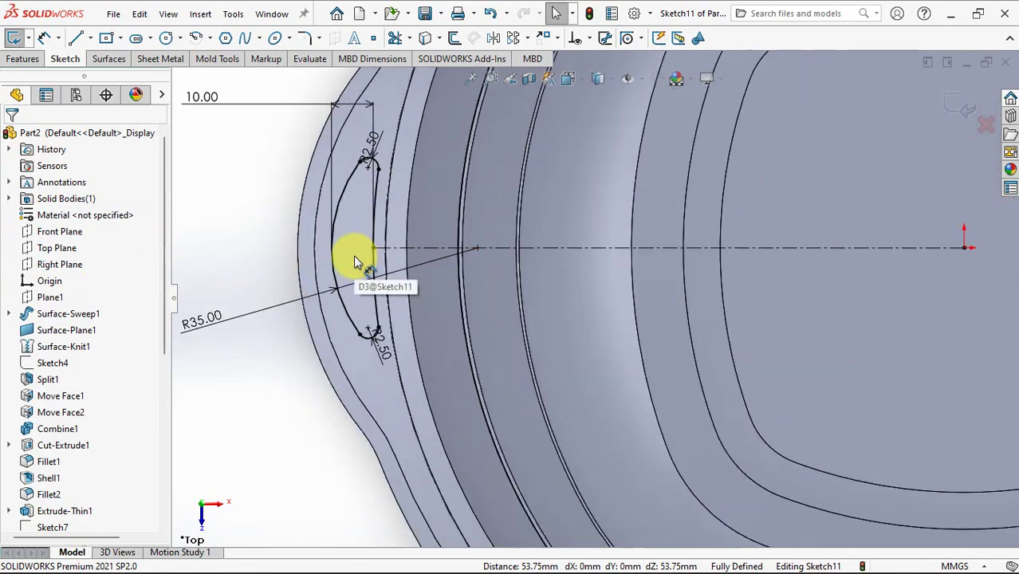
scroll(355, 263, "up", 5)
middle_click_drag(557, 291, 478, 335)
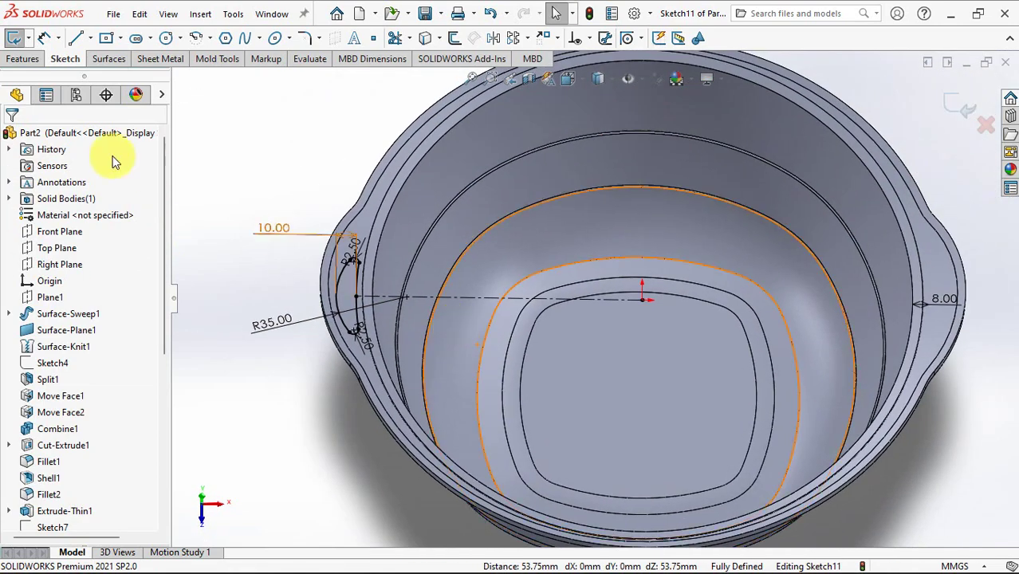
Step: Extrude-cut Sketch11 Through All to punch the rounded slot through the left handle
left_click(25, 59)
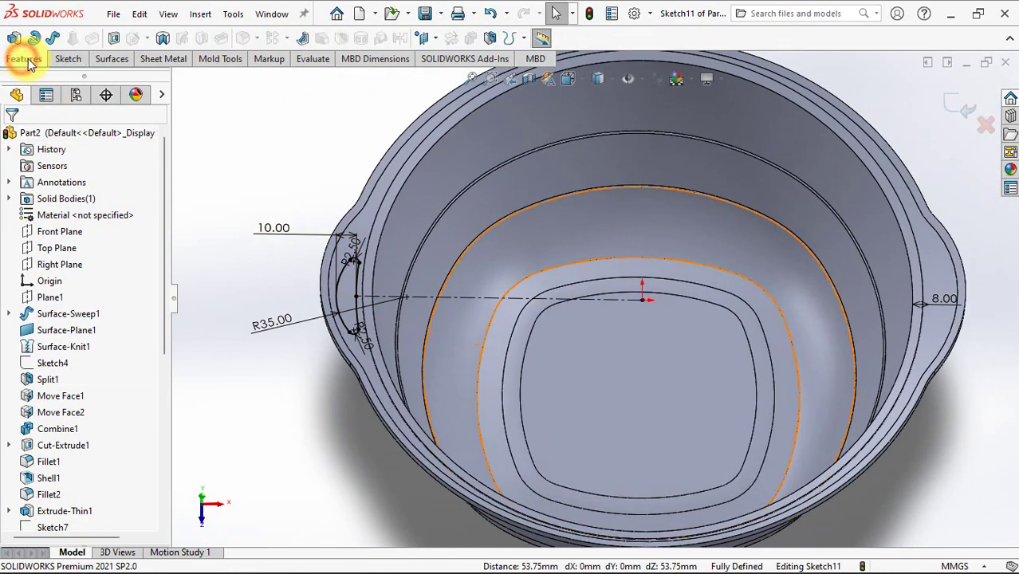
left_click(112, 40)
left_click(32, 227)
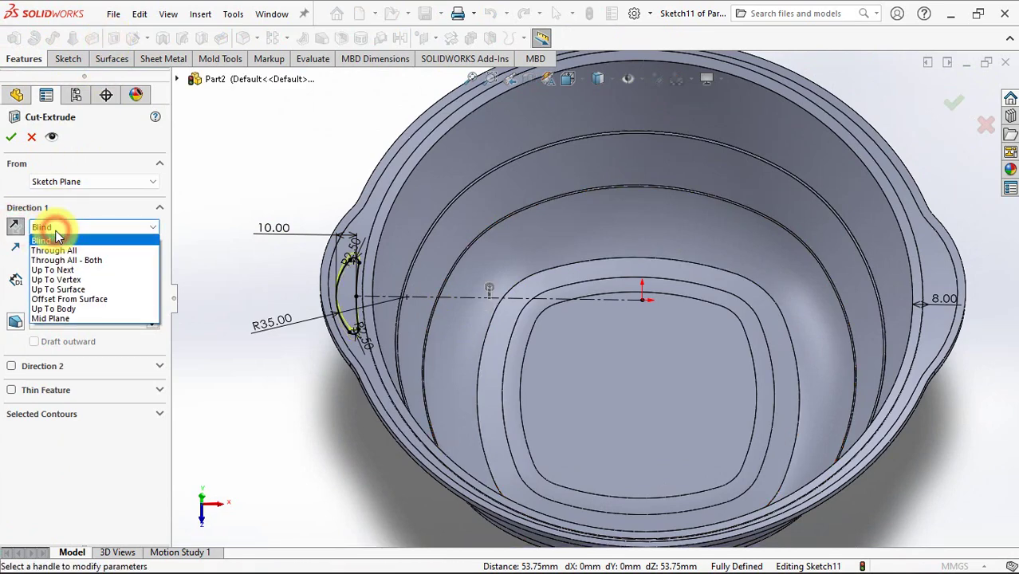
left_click(32, 249)
left_click(11, 138)
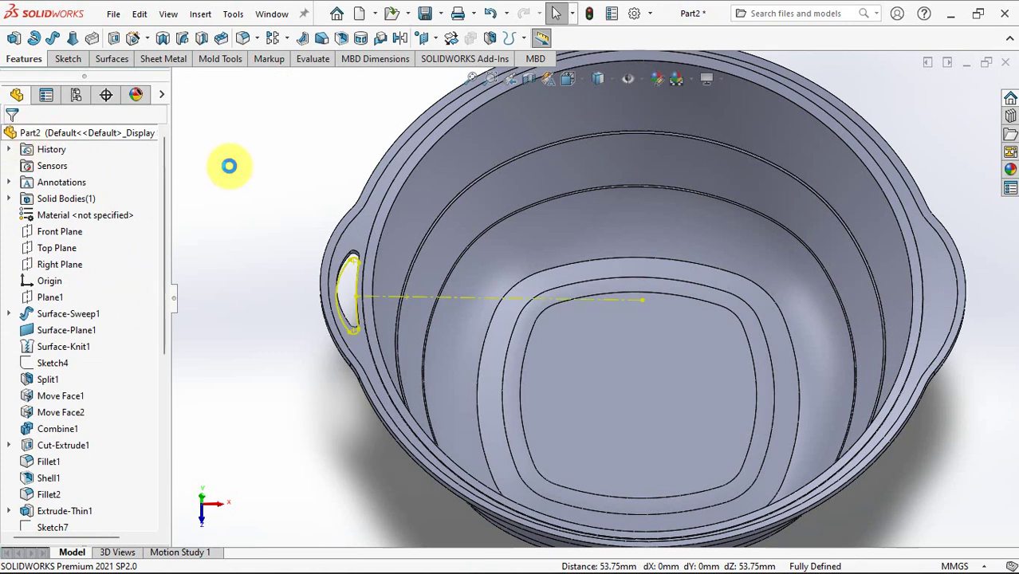
scroll(363, 301, "down", 5)
middle_click_drag(383, 303, 360, 296)
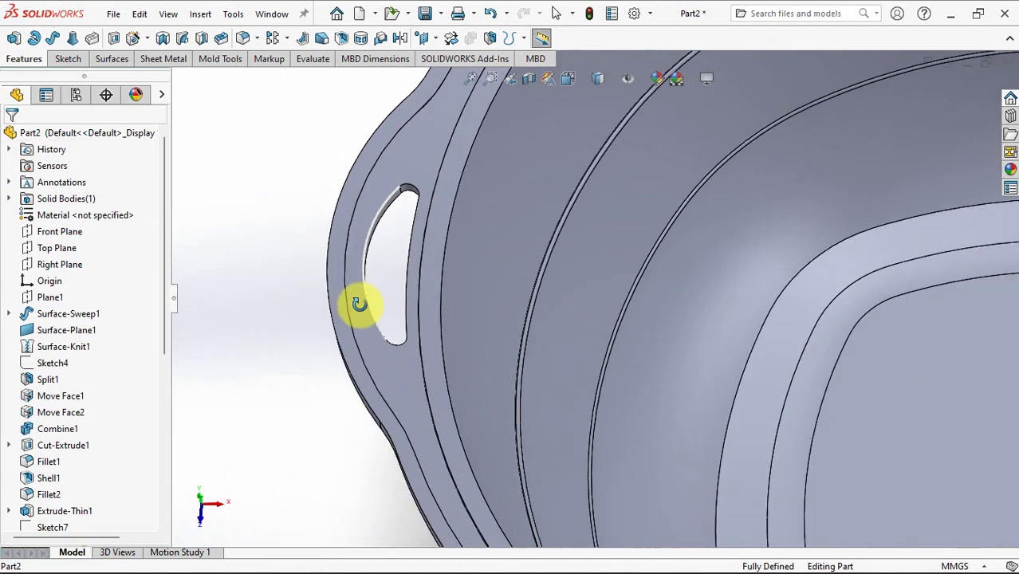
Step: Fillet the upper and lower edge loops of the left handle slot with a 1 mm radius
left_click(243, 40)
left_click(120, 416)
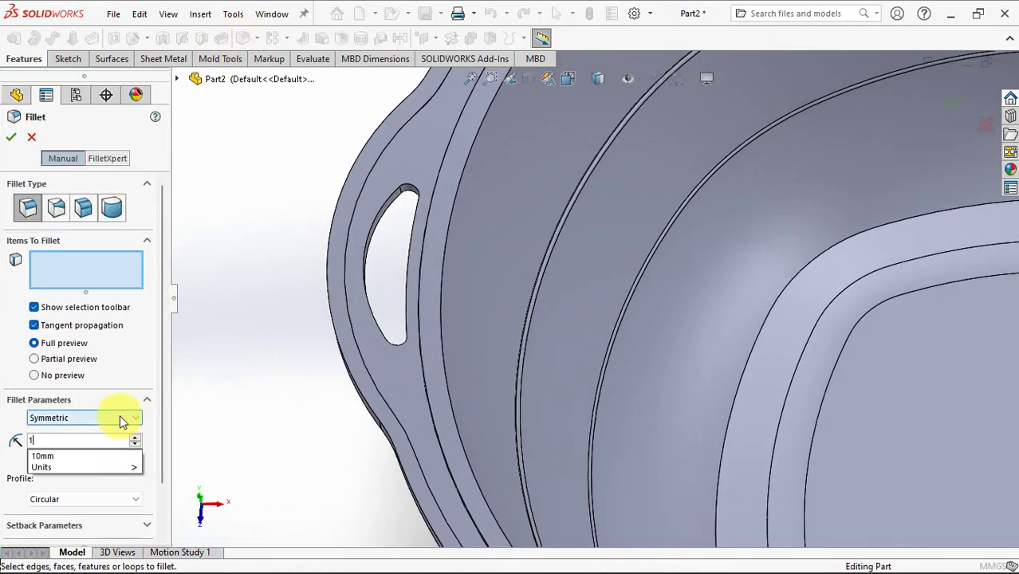
left_click(125, 421)
middle_click_drag(343, 303, 484, 121)
left_click(387, 208)
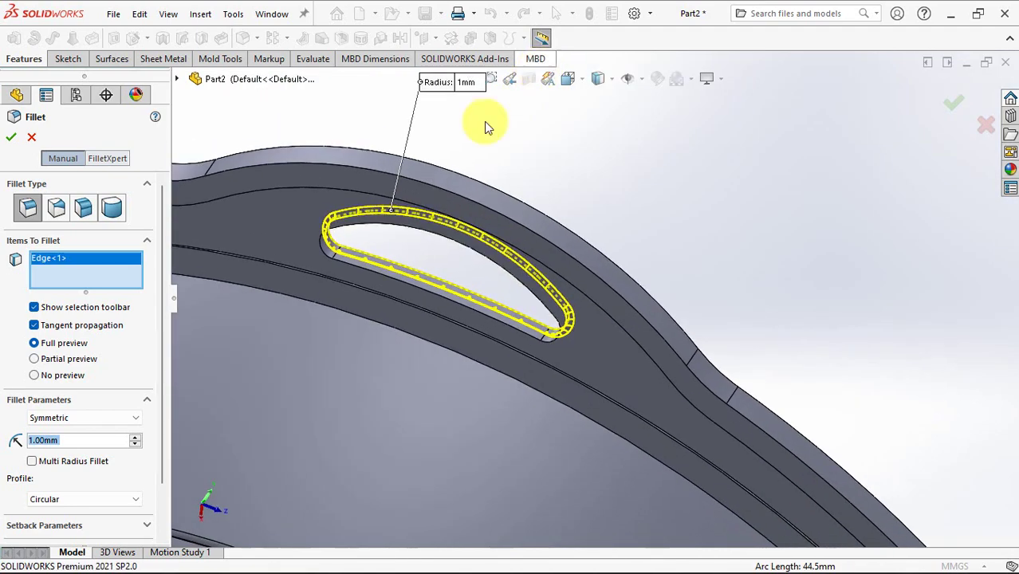
left_click(370, 271)
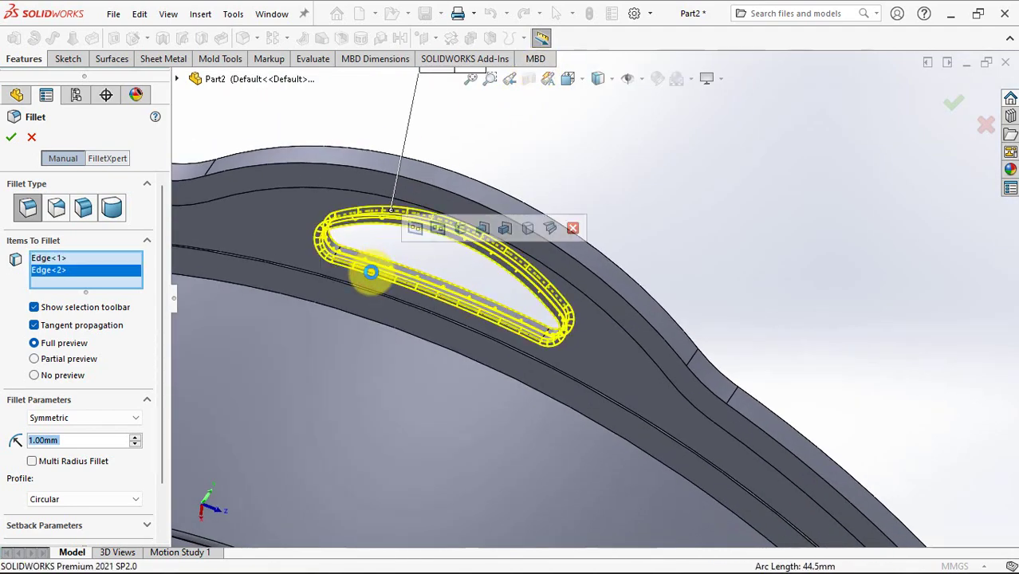
left_click(955, 105)
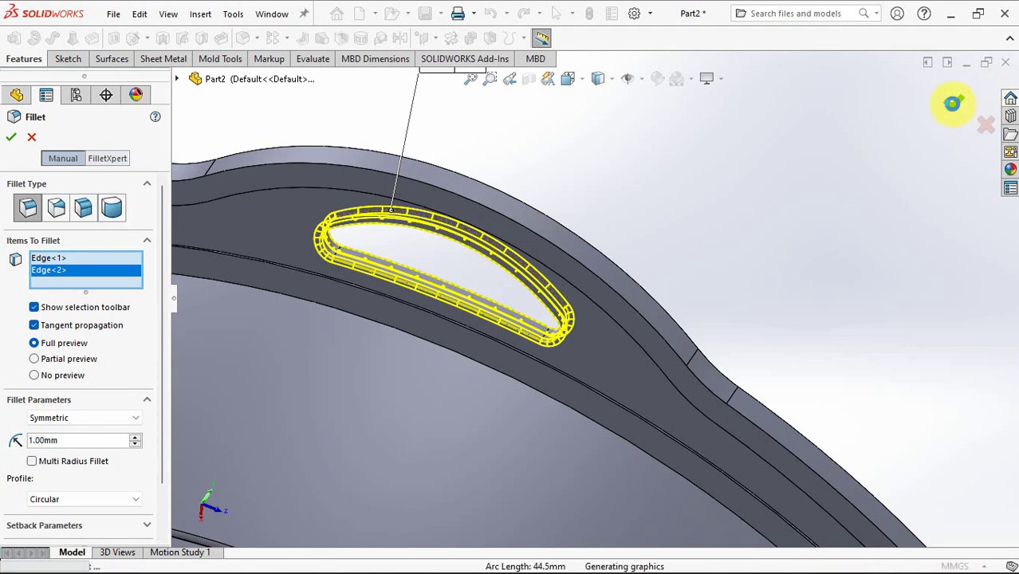
scroll(762, 191, "down", 5)
middle_click_drag(762, 191, 380, 271)
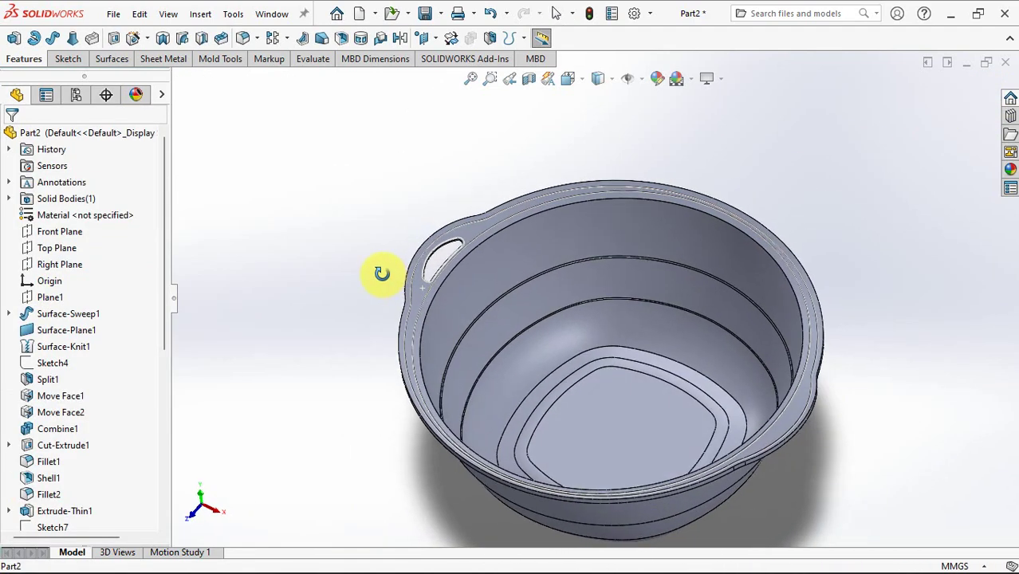
Step: Mirror Cut-Extrude2 and Fillet6 across the Right Plane onto the opposite handle
left_click(56, 264)
left_click(400, 38)
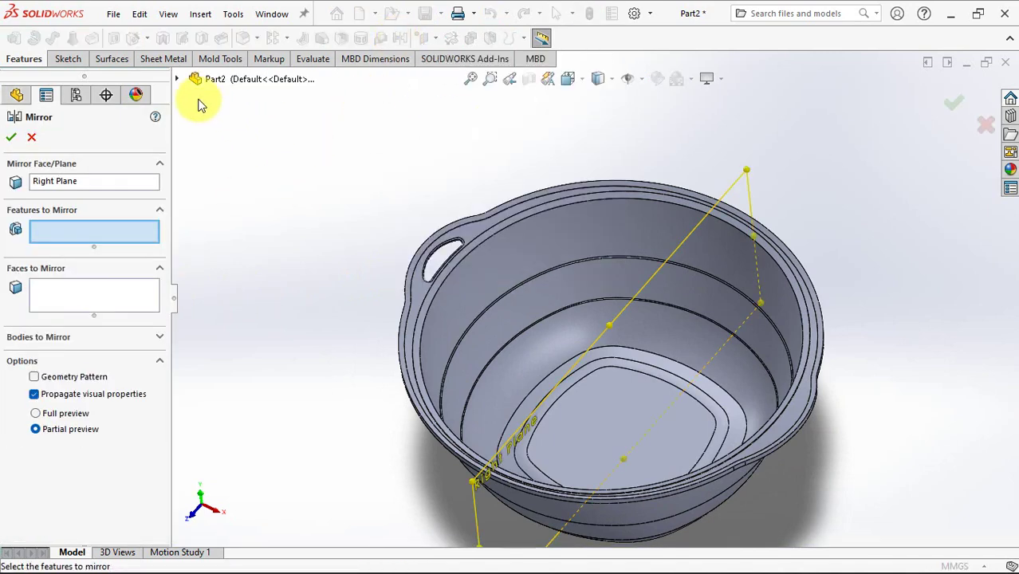
left_click(176, 80)
left_click_drag(177, 92, 179, 283)
left_click(263, 506)
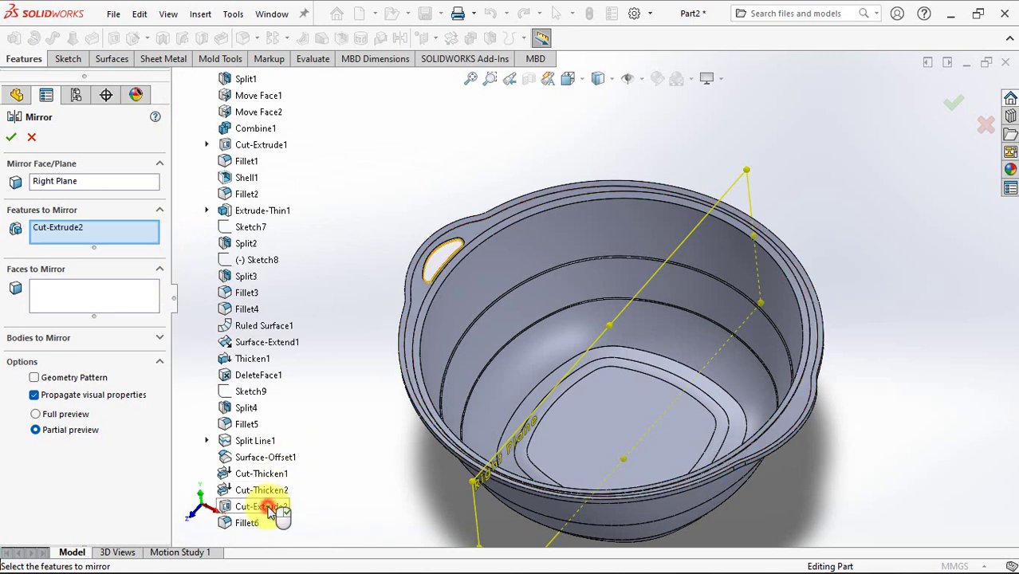
left_click(232, 522)
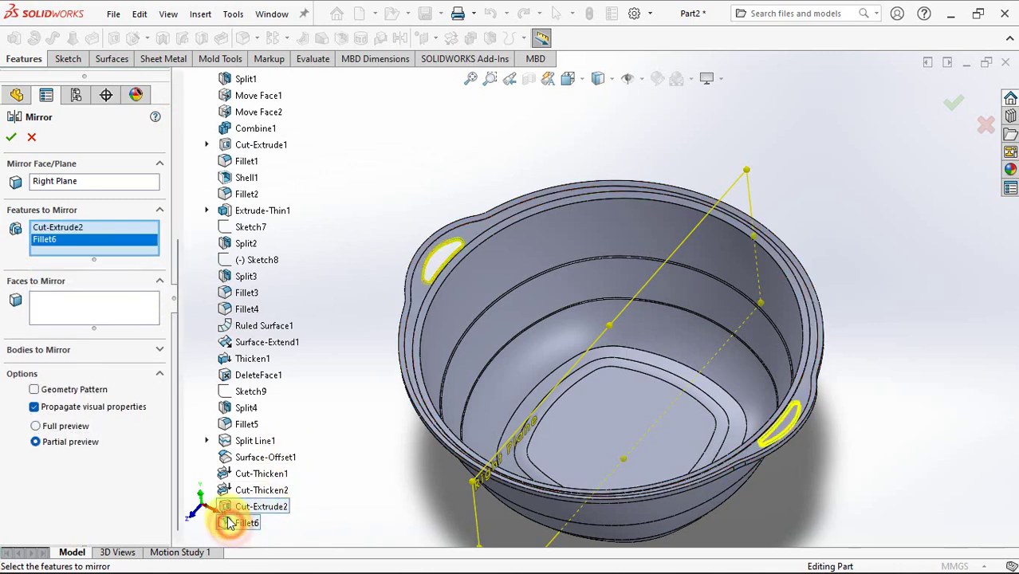
left_click(11, 138)
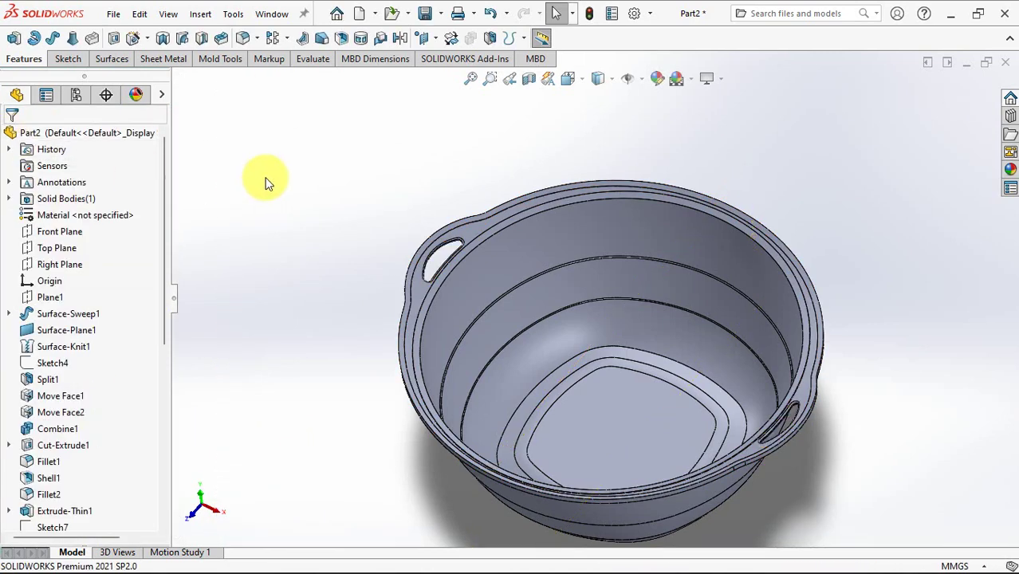
middle_click_drag(795, 437, 757, 388)
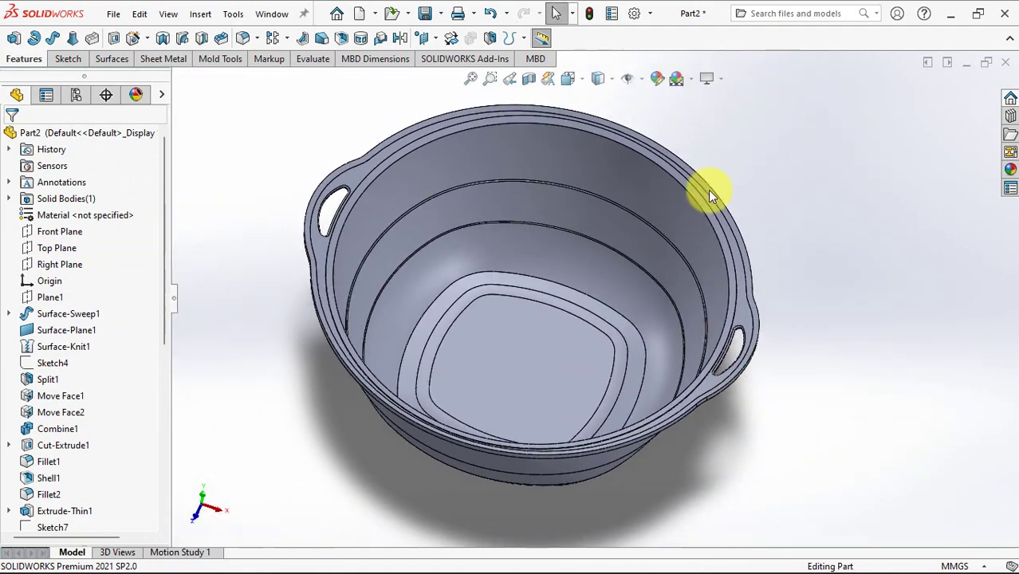
middle_click_drag(662, 150, 887, 184)
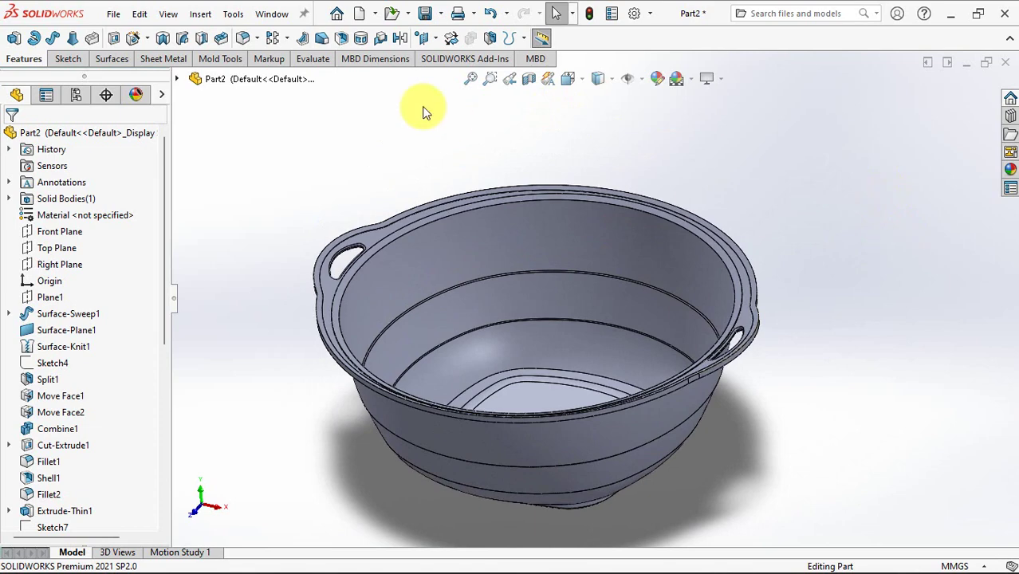
Step: Apply a full round fillet using the rim's outer, top and inner faces as side, center and side sets
left_click(242, 39)
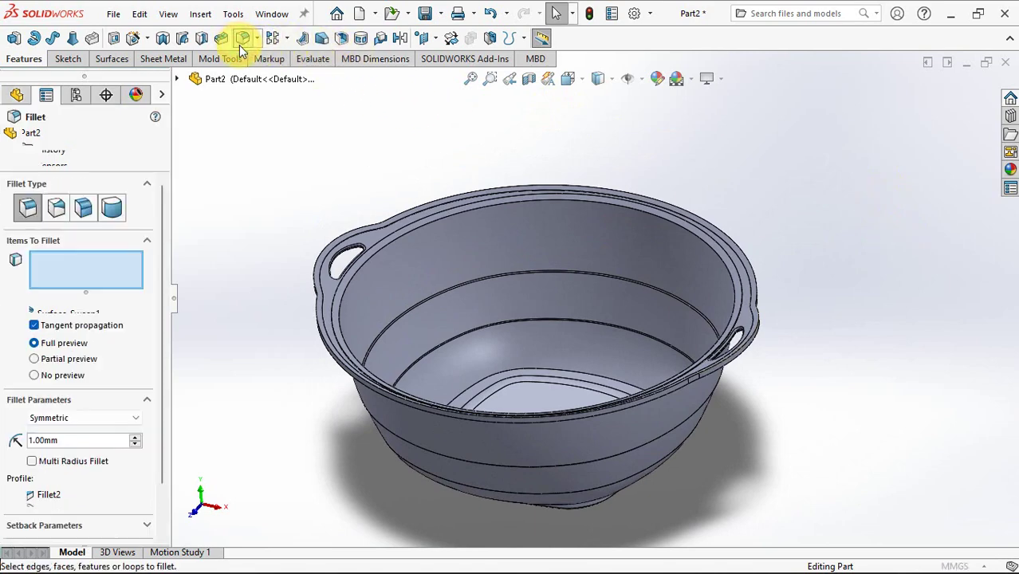
left_click(112, 207)
scroll(322, 335, "down", 5)
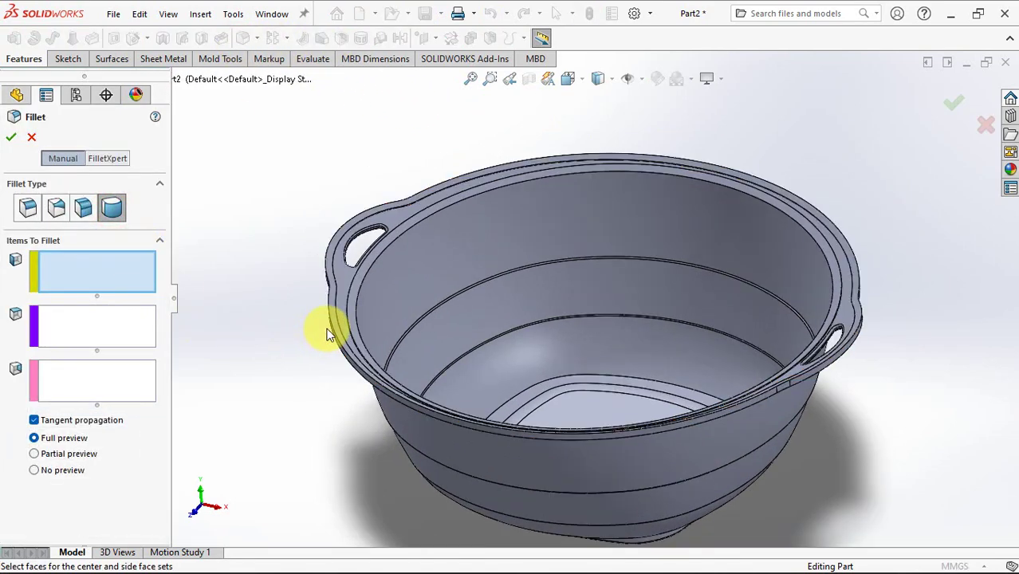
left_click(420, 318)
middle_click_drag(420, 319, 445, 334)
left_click(419, 324)
left_click(445, 333)
scroll(444, 331, "up", 6)
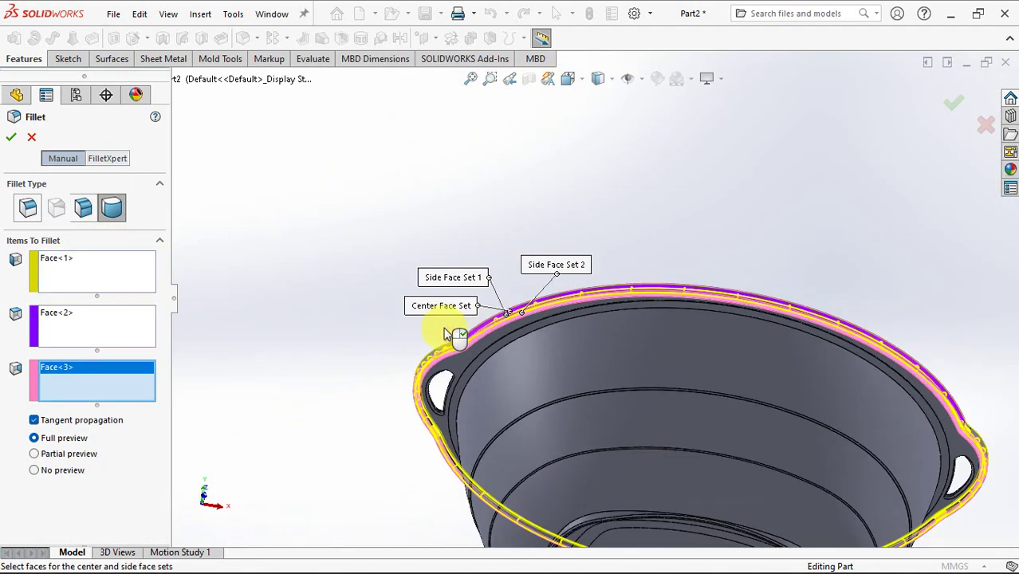
mouse_move(694, 334)
middle_mouse_down()
mouse_move(702, 456)
mouse_move(694, 347)
middle_mouse_up()
scroll(526, 311, "down", 5)
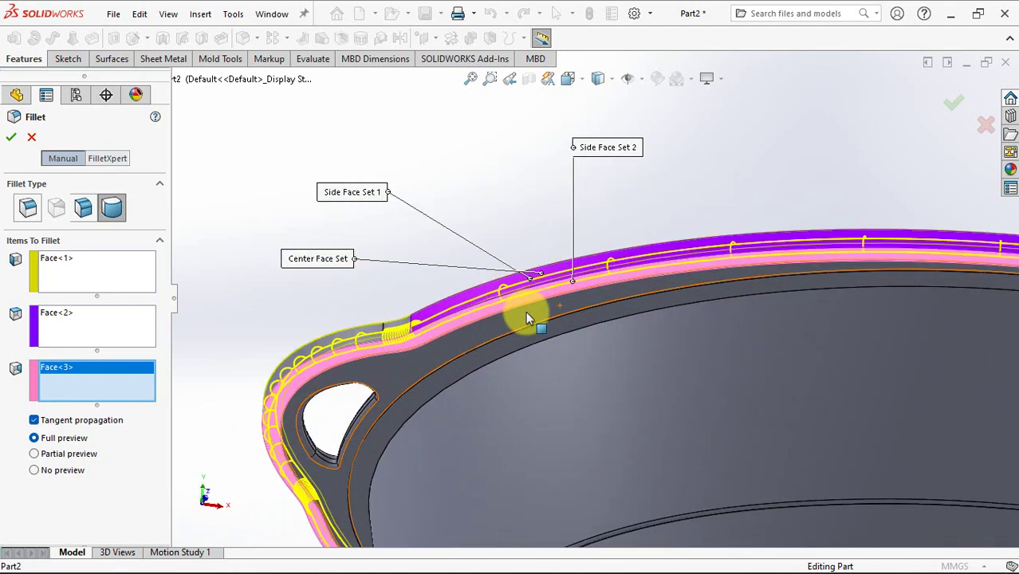
left_click(12, 139)
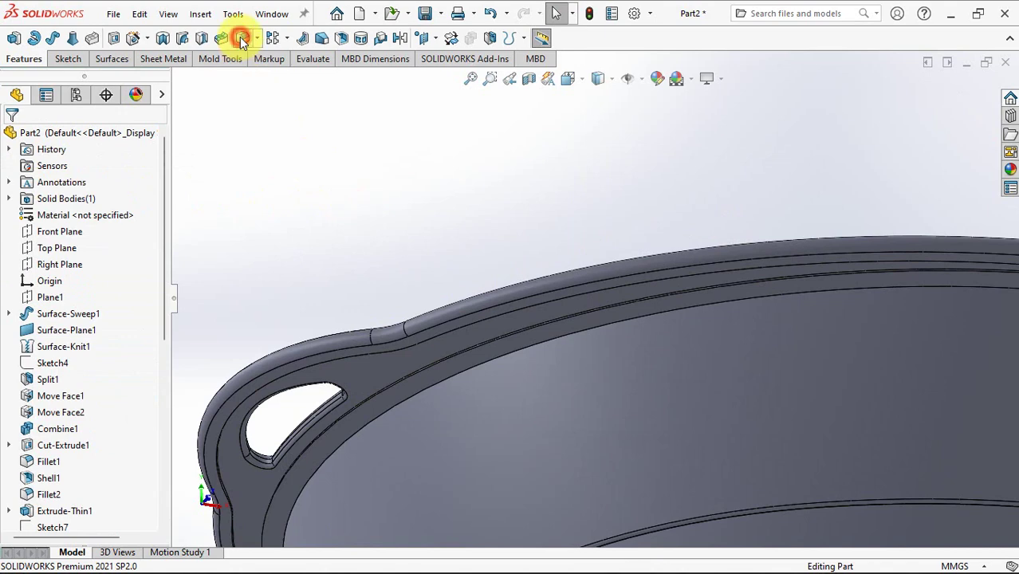
Step: Start a 1.5 mm constant-size fillet and select the first groove edge along the rim
left_click(243, 39)
left_click(28, 206)
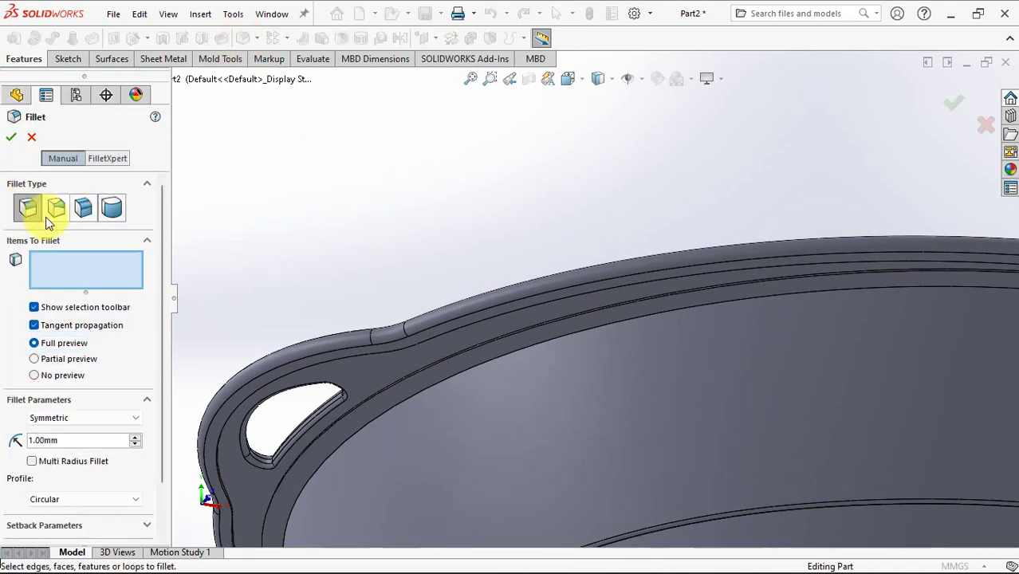
type("10")
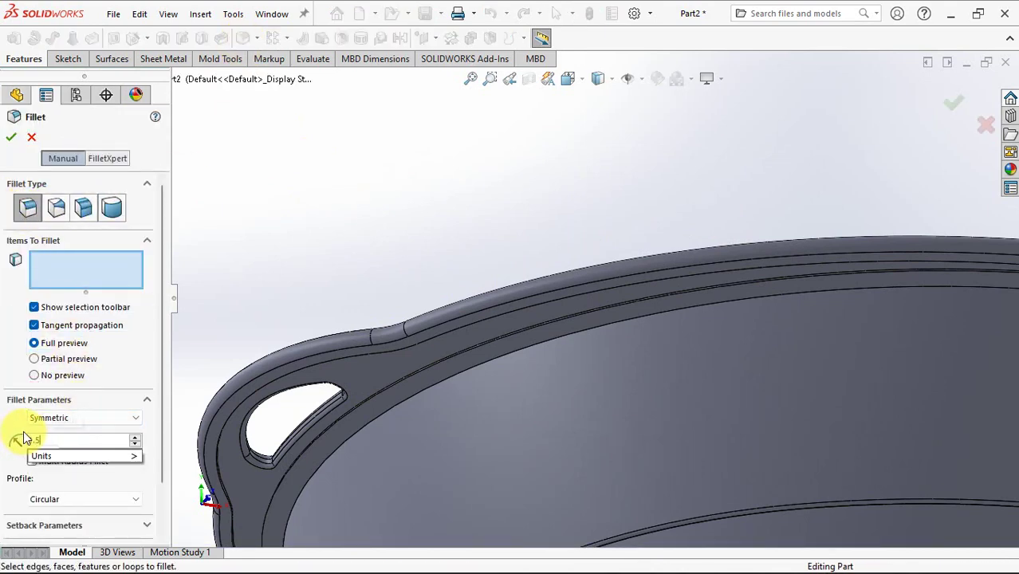
key("Return")
scroll(477, 343, "down", 6)
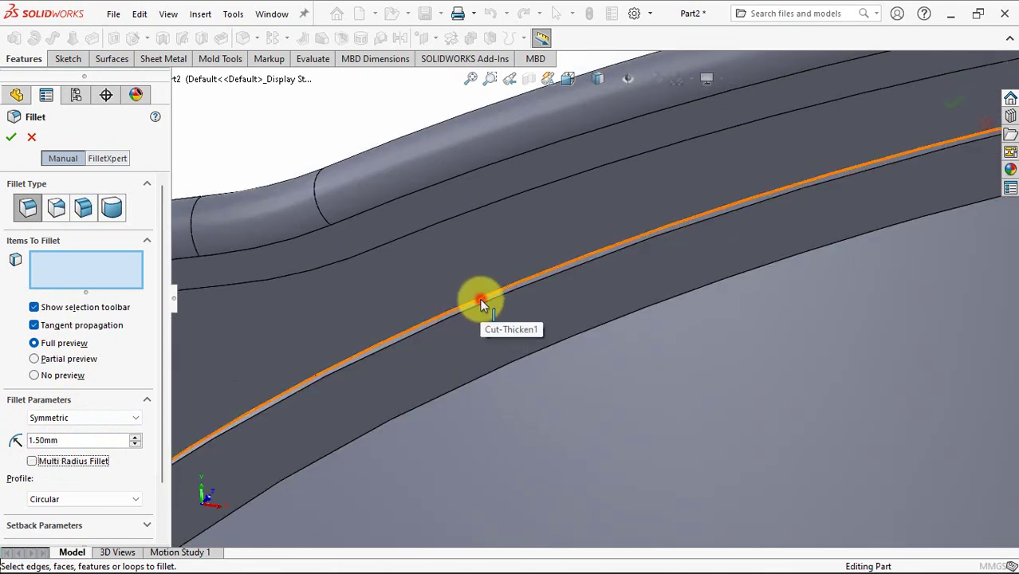
left_click(481, 301)
left_click(481, 304)
Step: Add the second, third and fourth groove edges with No preview, and apply the 1.5 mm fillet
scroll(476, 296, "up", 3)
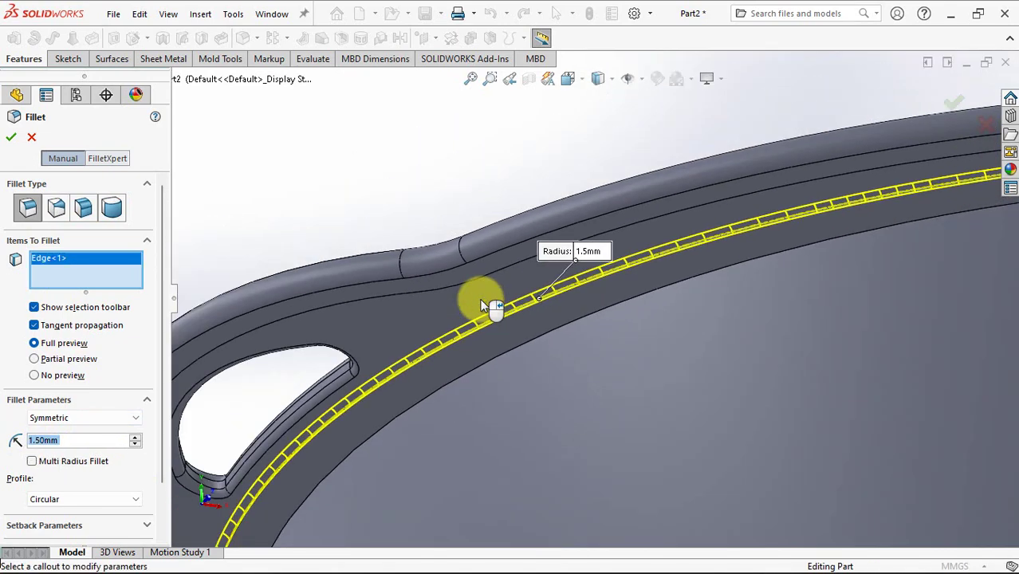
middle_click_drag(473, 296, 460, 183)
scroll(519, 257, "down", 2)
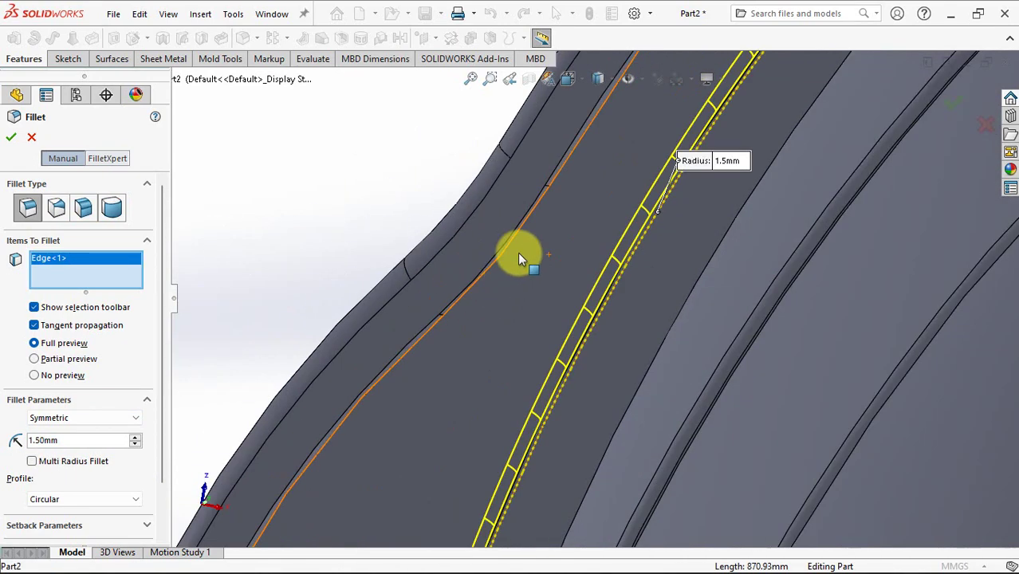
left_click(562, 170)
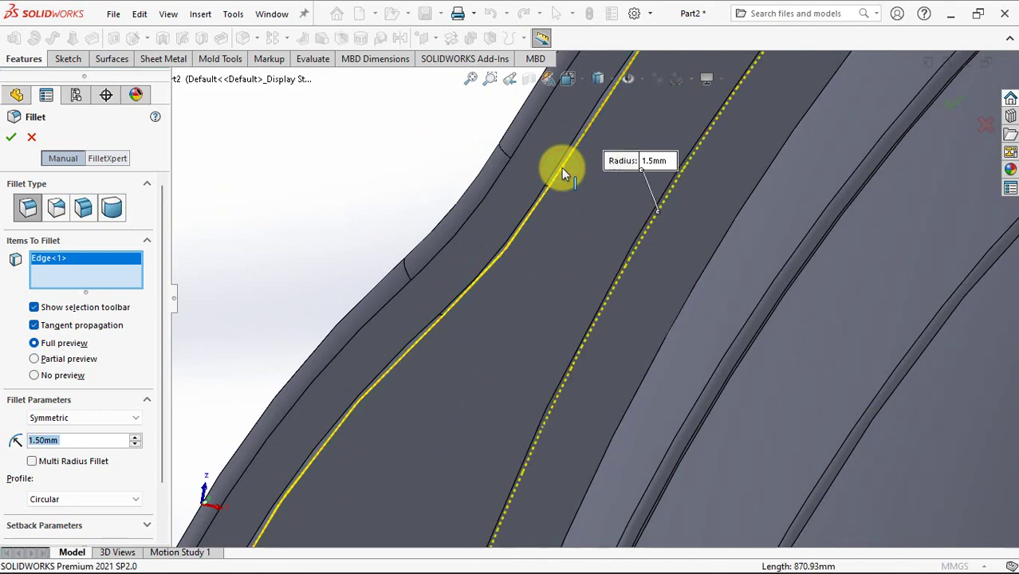
scroll(564, 176, "up", 3)
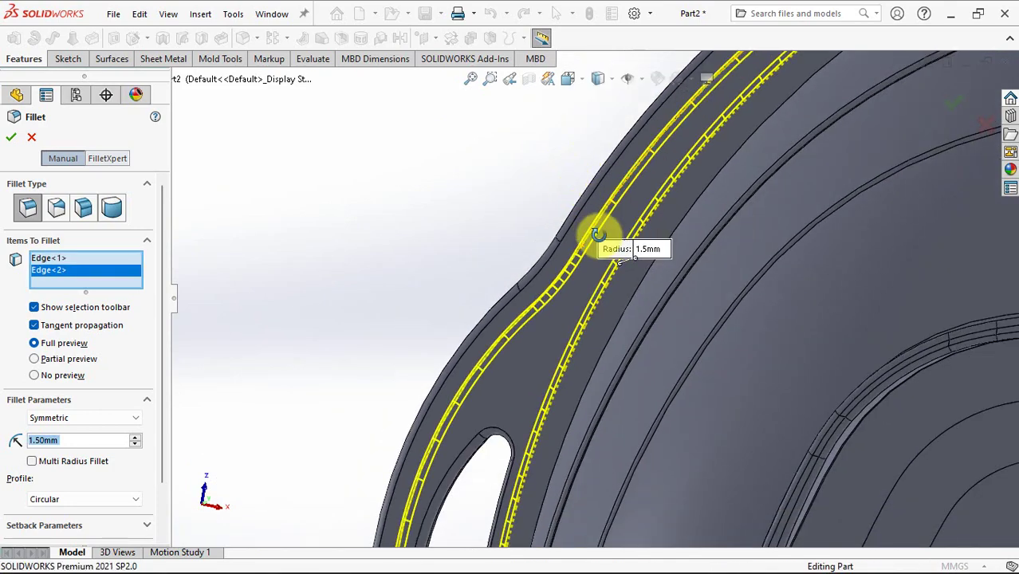
middle_click_drag(603, 240, 667, 380)
scroll(519, 263, "down", 4)
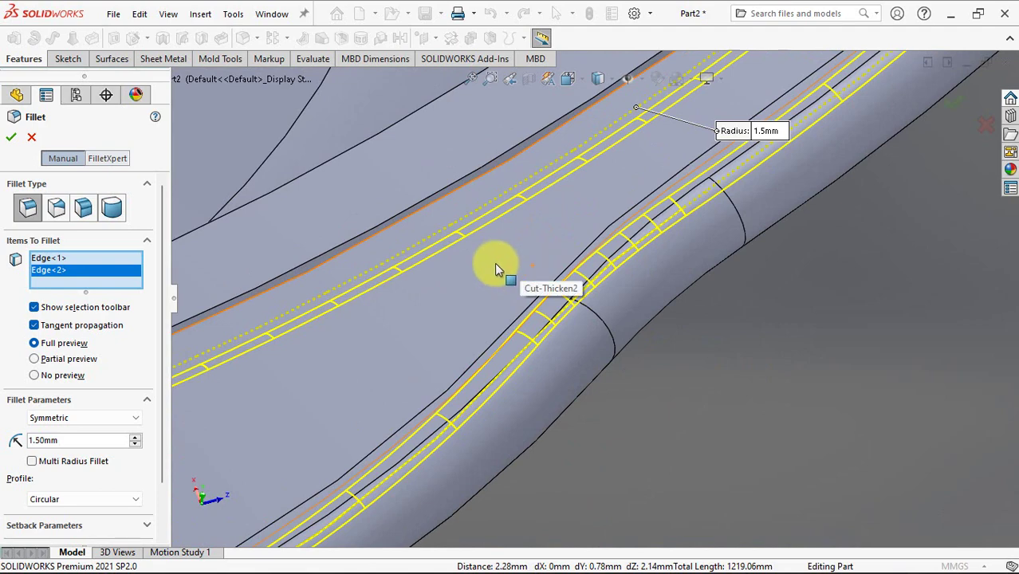
left_click(34, 377)
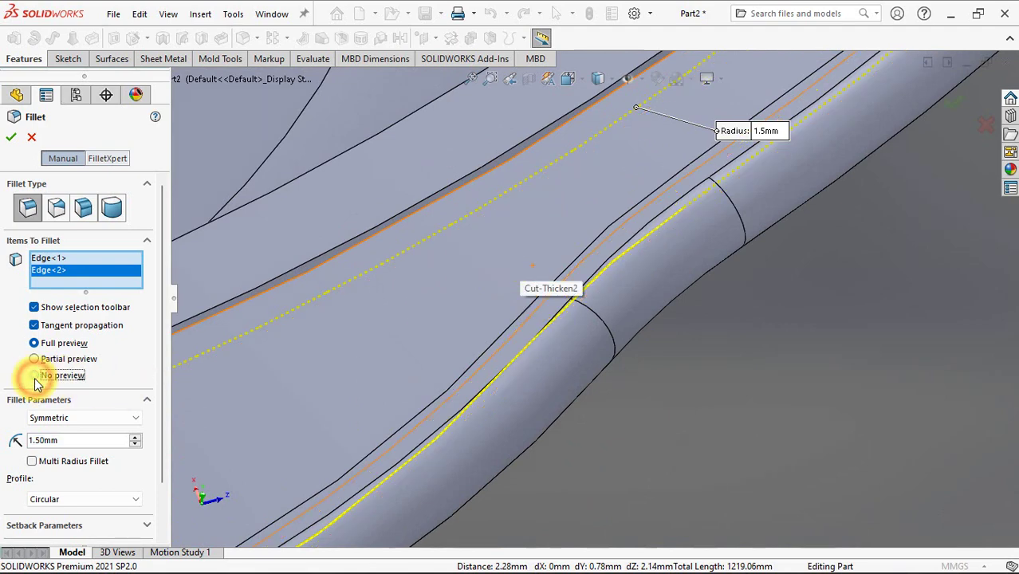
left_click(416, 211)
middle_click_drag(505, 236, 580, 285)
left_click(580, 286)
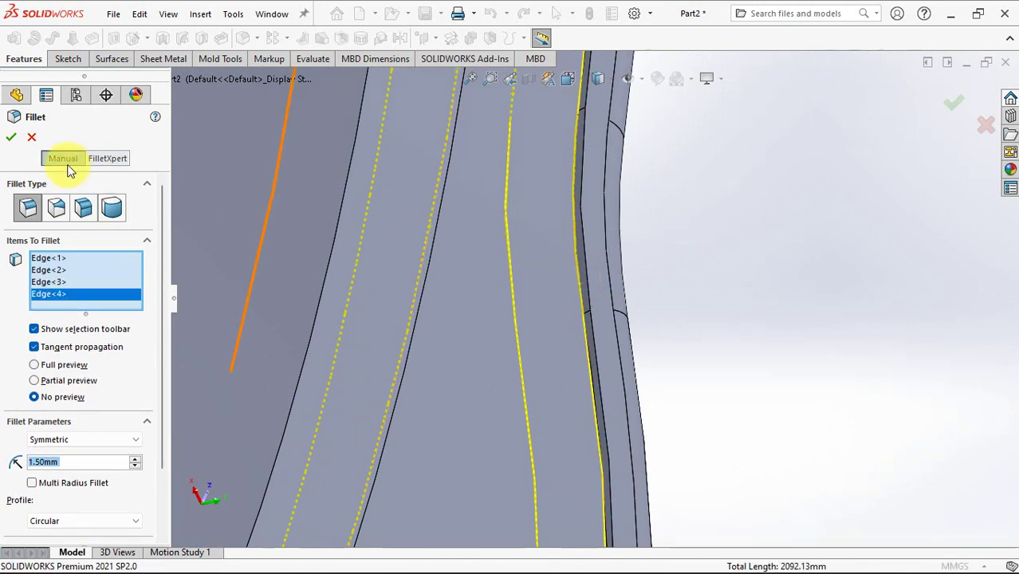
left_click(10, 138)
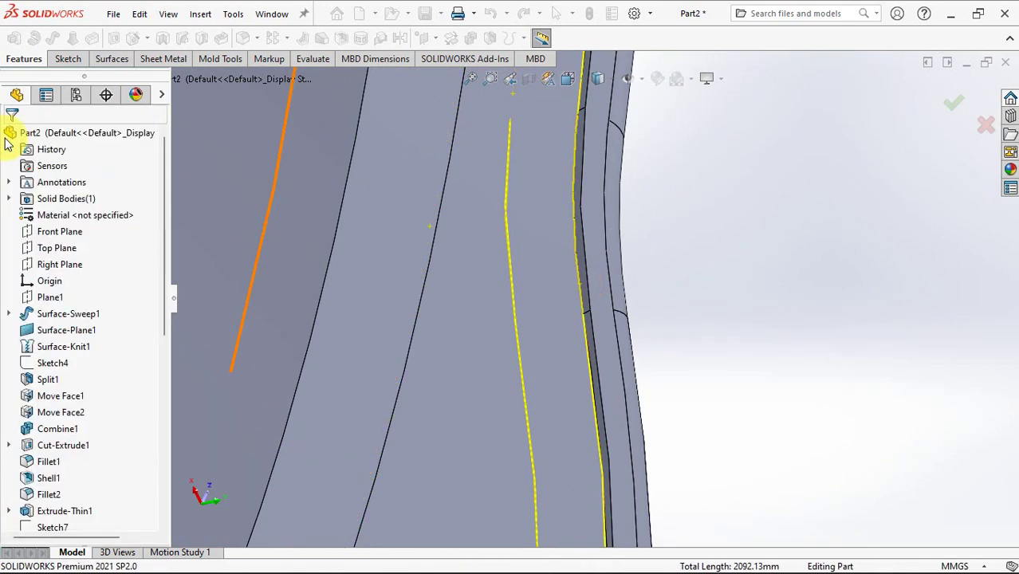
Step: Start a 2 mm fillet and pick the first rim edge beside the handle slot
scroll(652, 280, "up", 5)
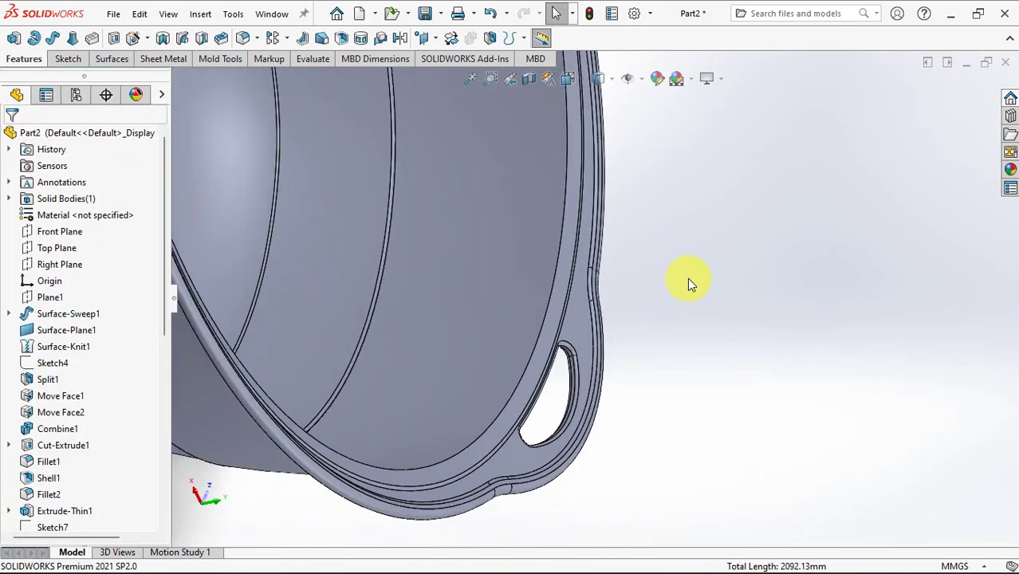
middle_click_drag(689, 282, 664, 228)
scroll(594, 327, "down", 5)
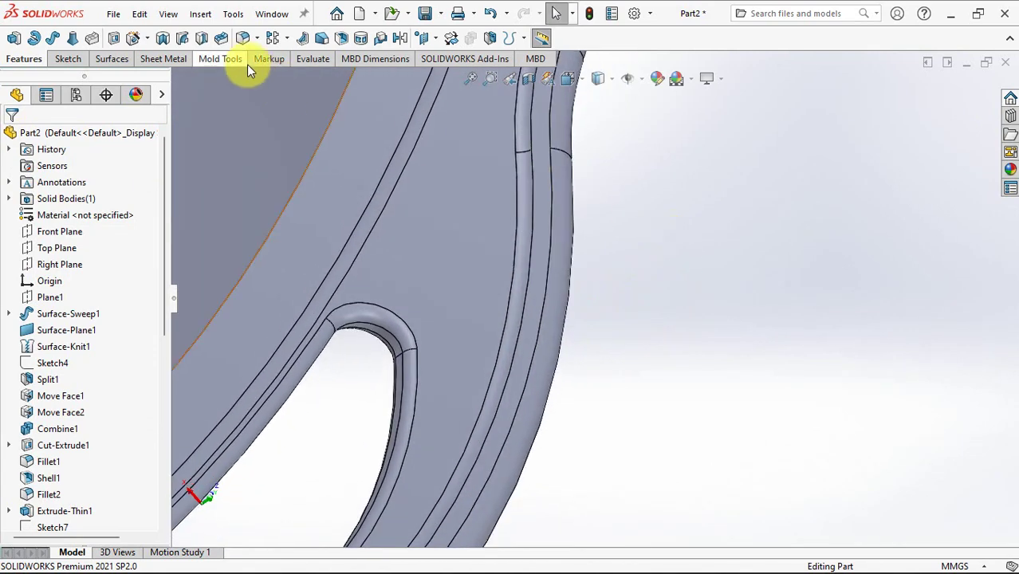
left_click(244, 39)
left_click(77, 441)
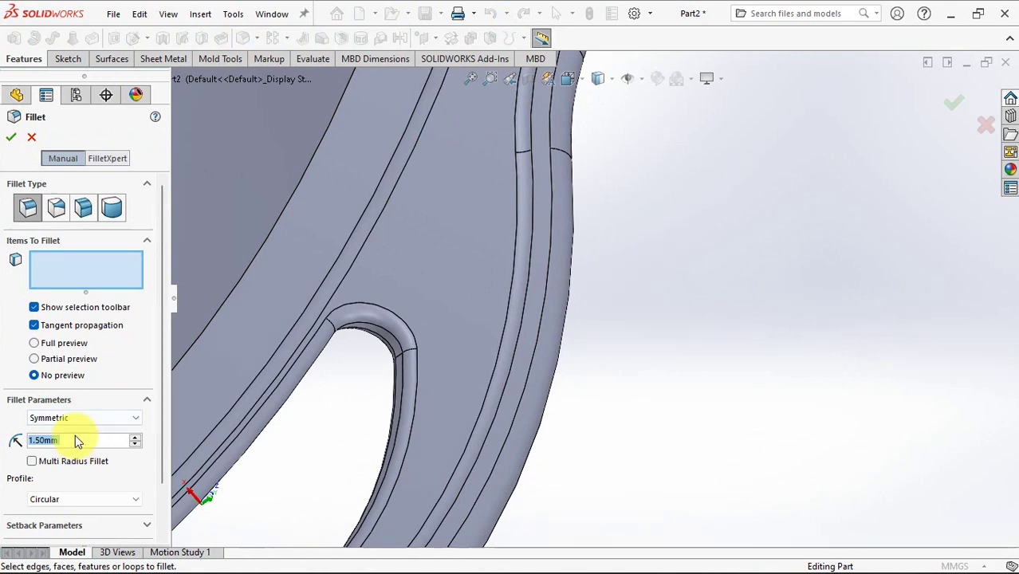
type("2")
left_click(531, 251)
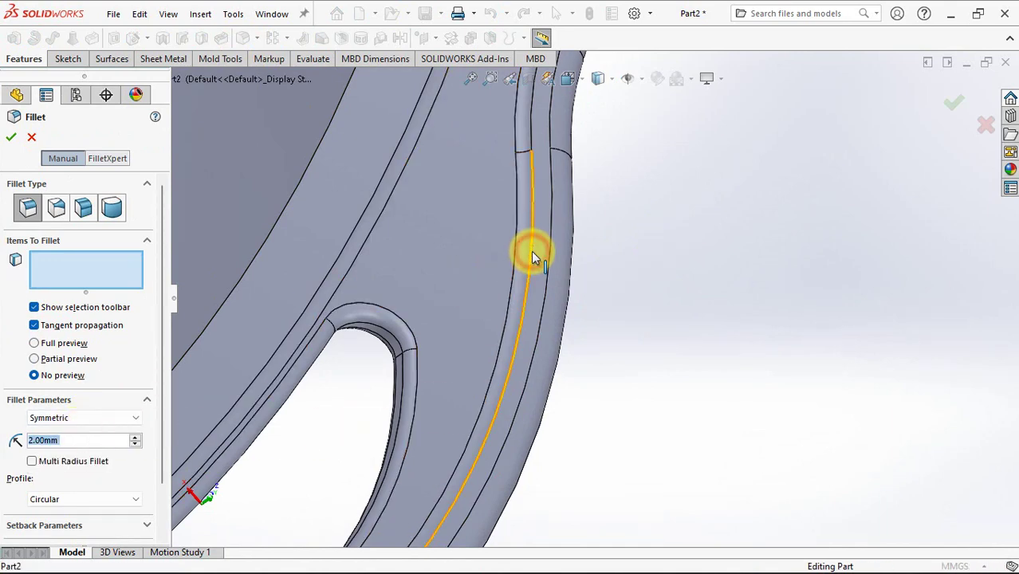
Step: Add the remaining three rim edges beside the slot to the 2 mm fillet and show a full preview
middle_click_drag(492, 246, 362, 210)
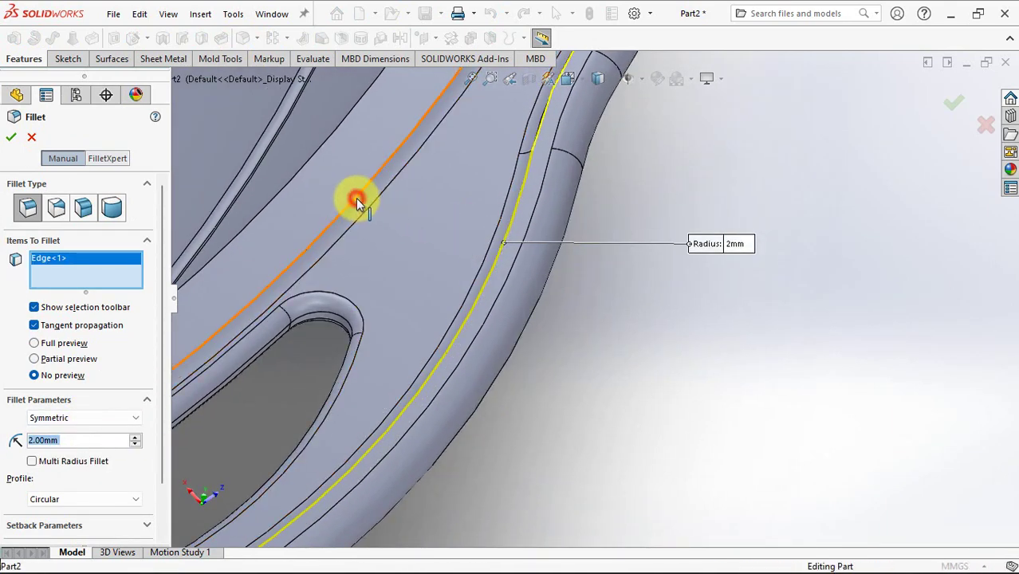
scroll(356, 197, "up", 3)
middle_click_drag(405, 256, 618, 255)
scroll(621, 287, "down", 3)
scroll(621, 293, "down", 2)
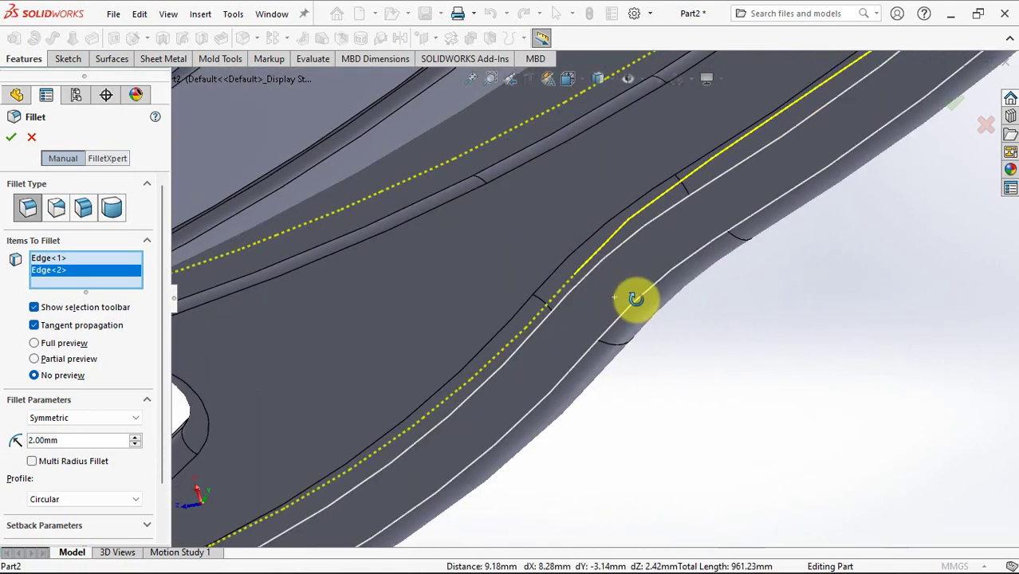
left_click(479, 386)
left_click(479, 386)
middle_click_drag(478, 390, 436, 236)
left_click(403, 194)
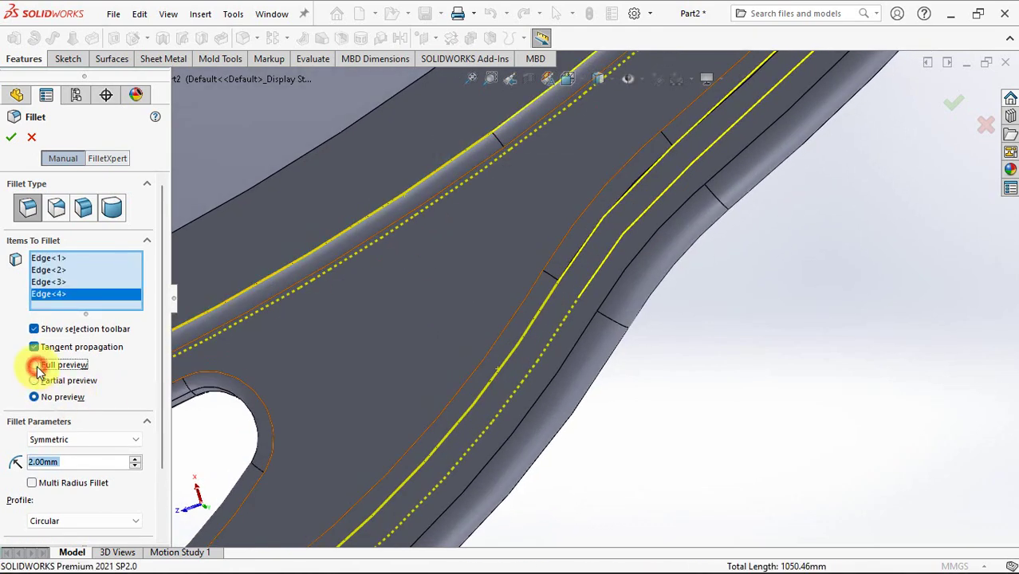
left_click(37, 365)
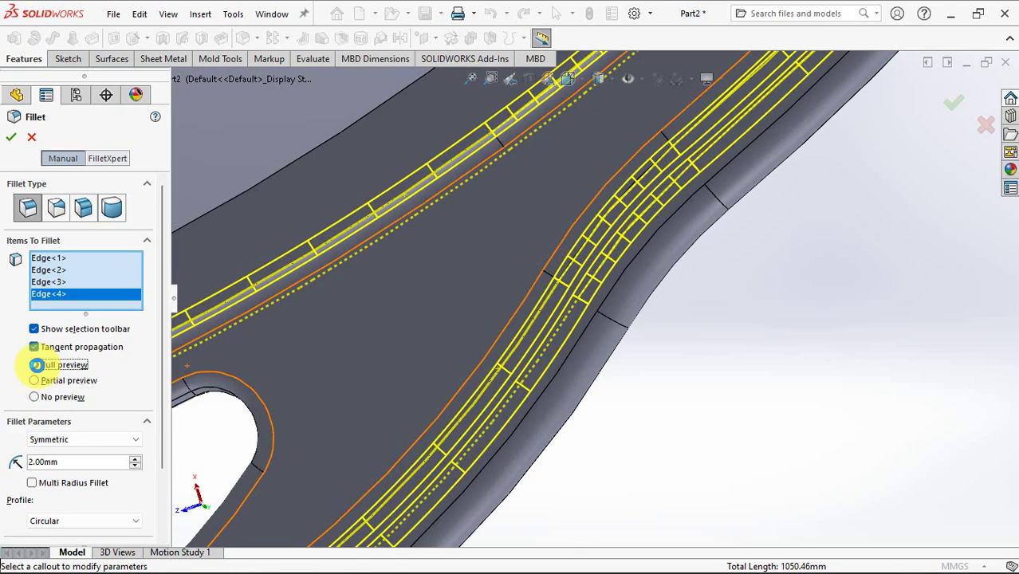
scroll(475, 395, "up", 10)
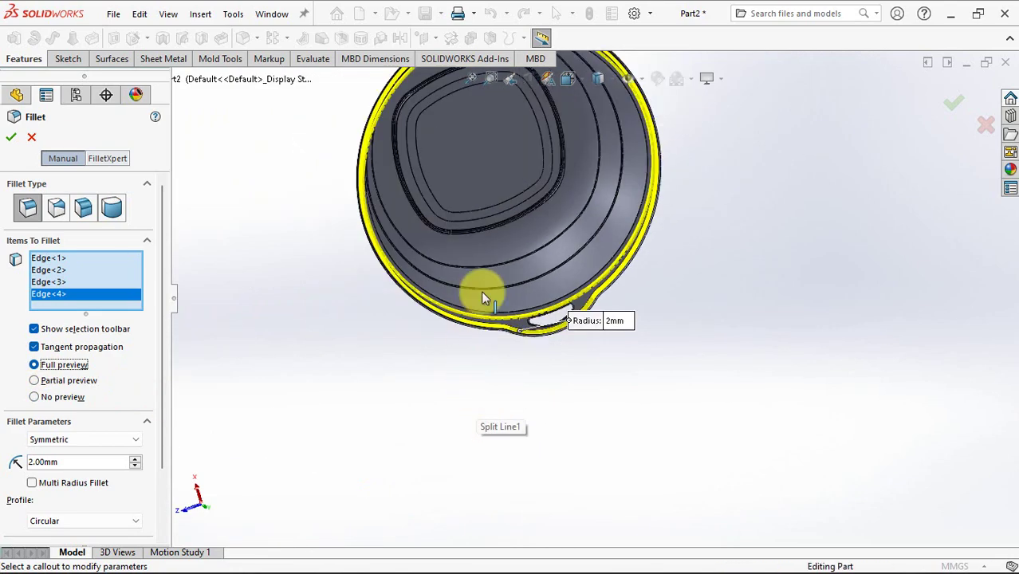
middle_click_drag(481, 290, 550, 319)
scroll(448, 289, "down", 8)
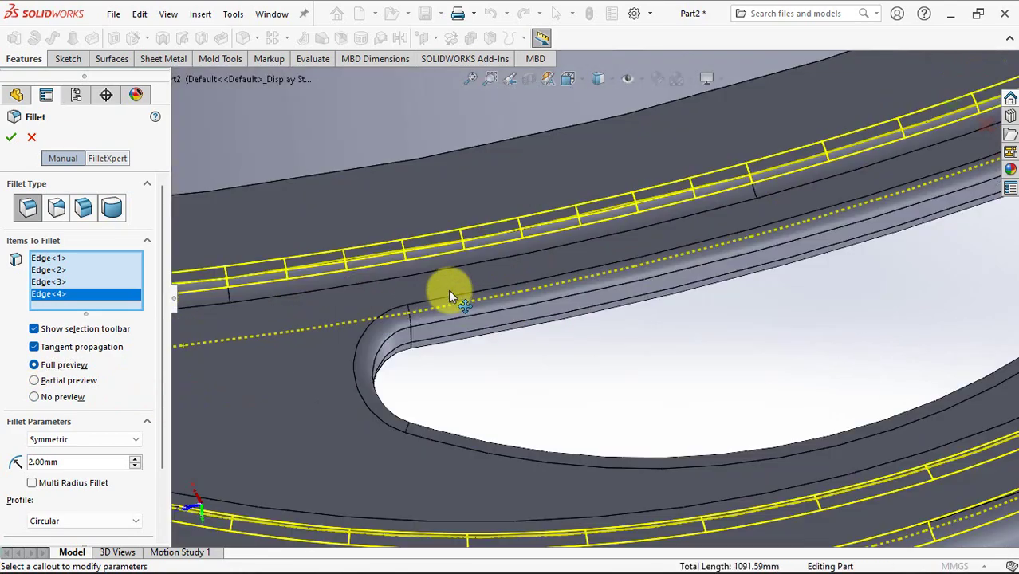
Step: Apply the 2 mm fillet on the four rim edges and return to the isometric view
left_click(6, 137)
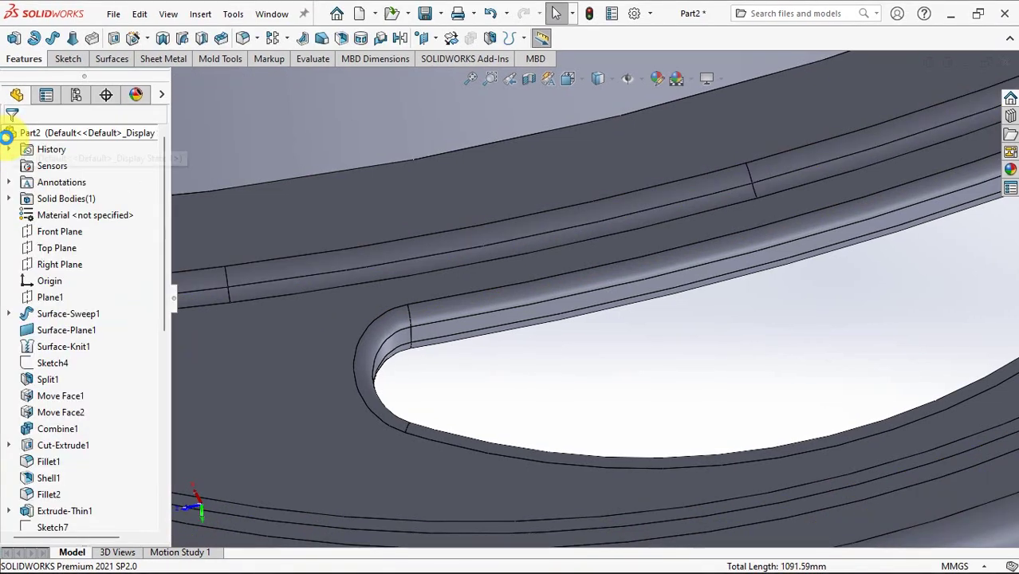
scroll(557, 344, "up", 10)
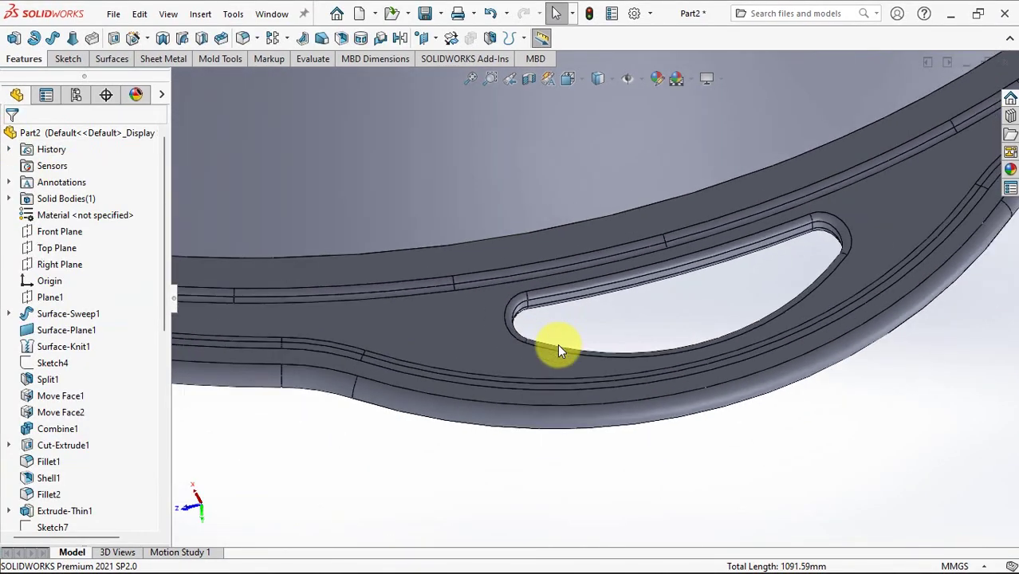
key("ctrl+7")
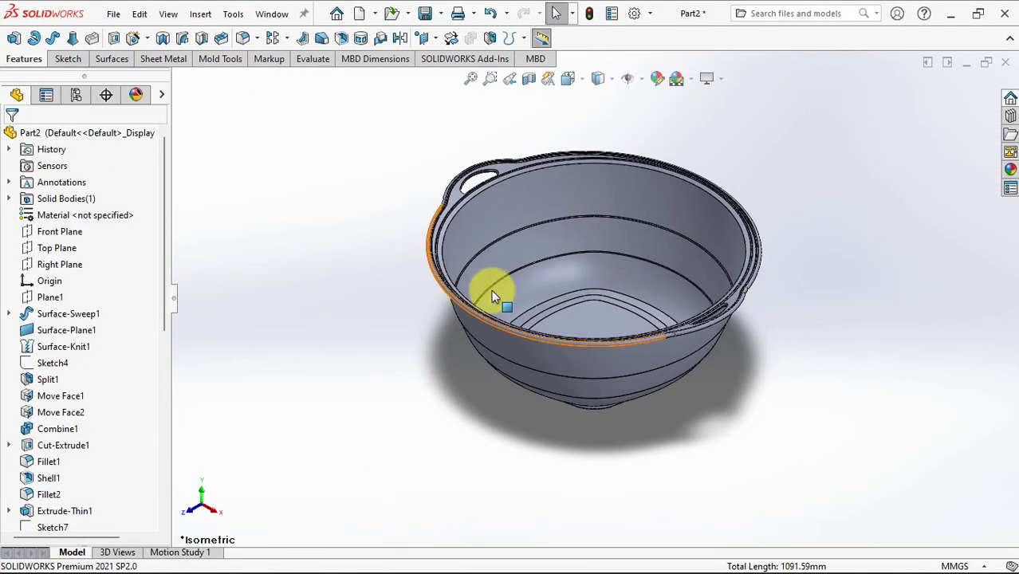
middle_click_drag(300, 136, 387, 210)
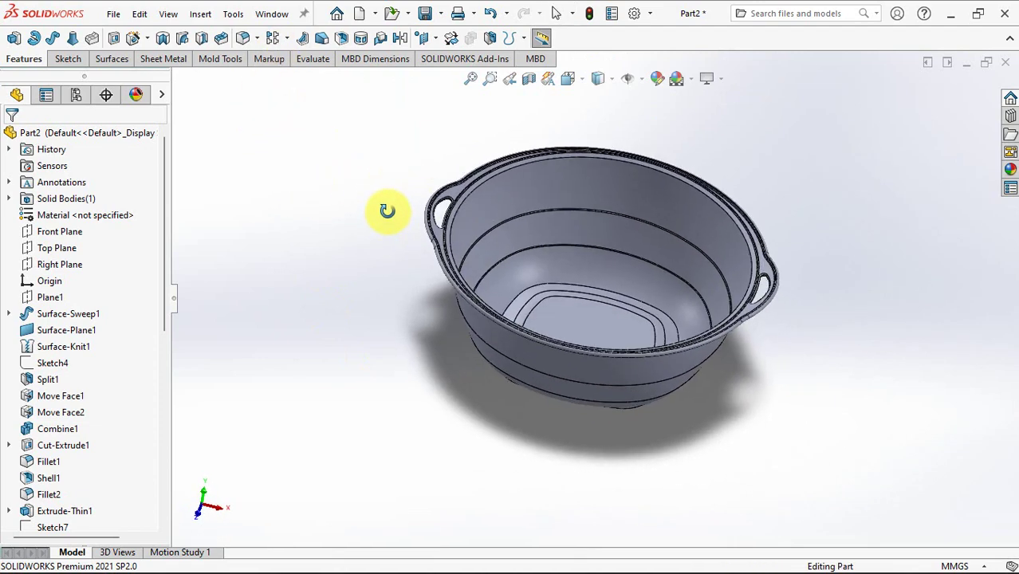
Step: Cut a Front Plane section view through the bowl and zoom in on the rim profile
scroll(387, 210, "down", 3)
left_click(530, 81)
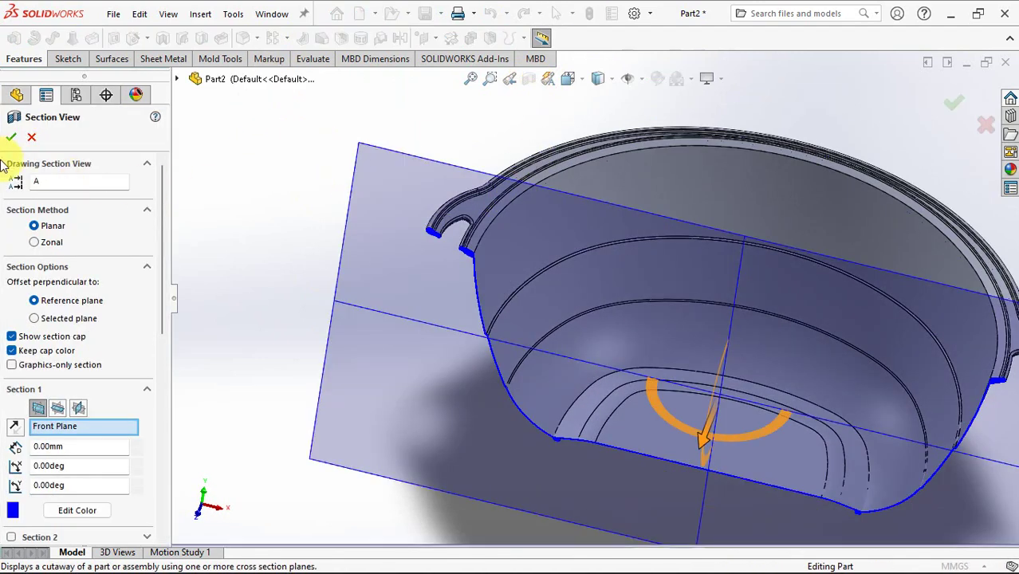
left_click(9, 135)
scroll(498, 261, "down", 5)
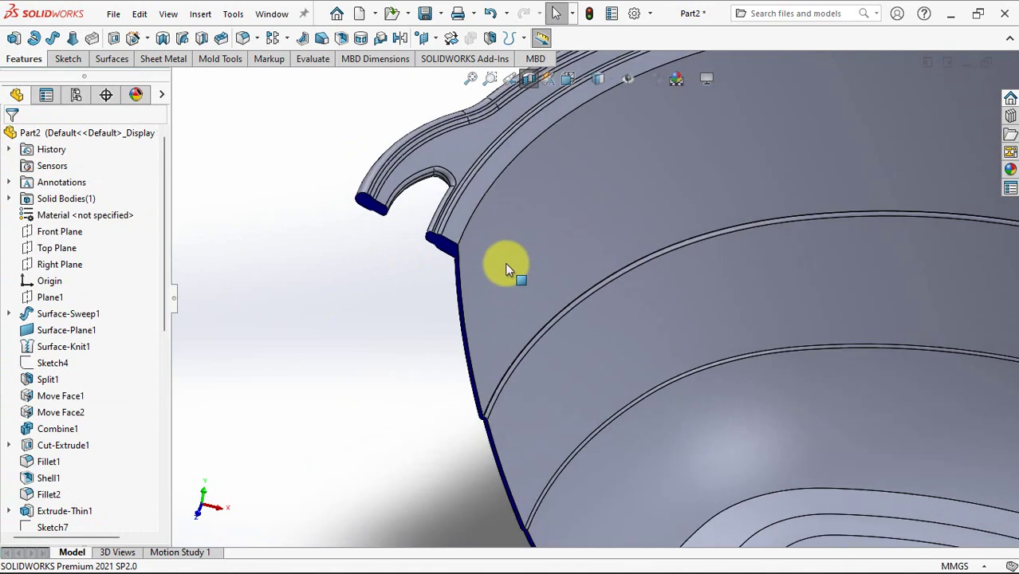
Step: Round the rim lip's outer edge with a 5 mm fillet
left_click(243, 39)
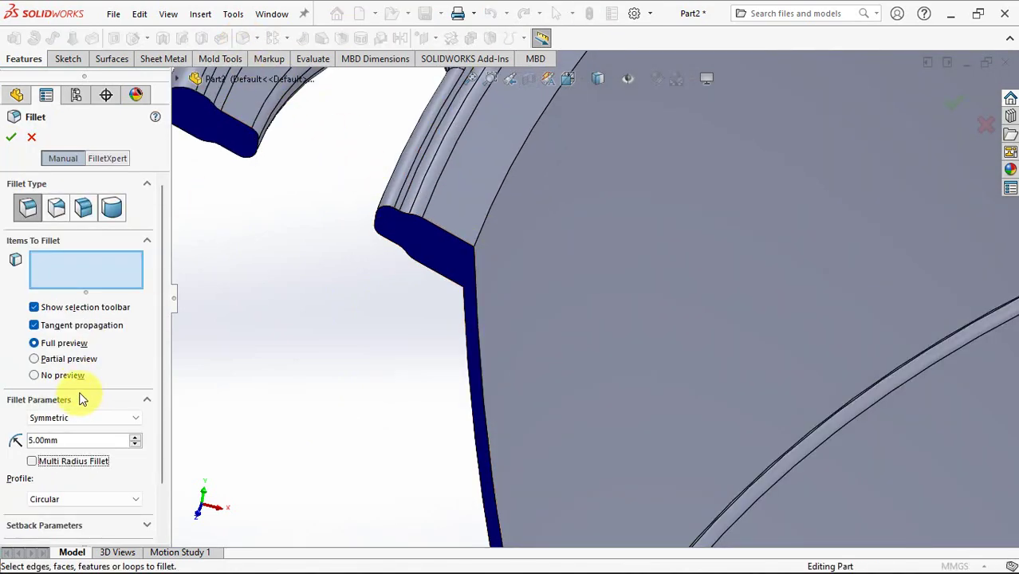
left_click(486, 221)
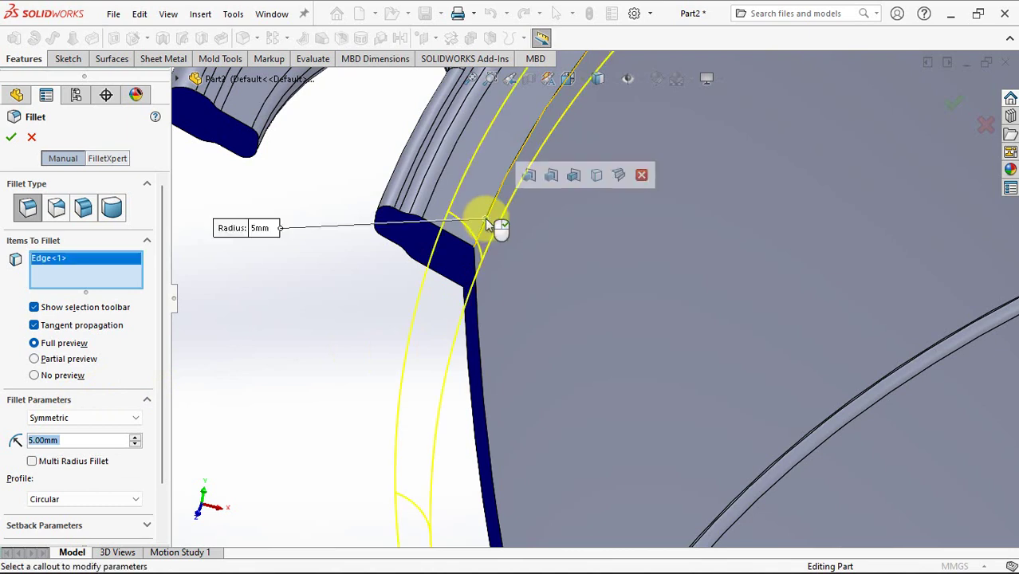
left_click(12, 138)
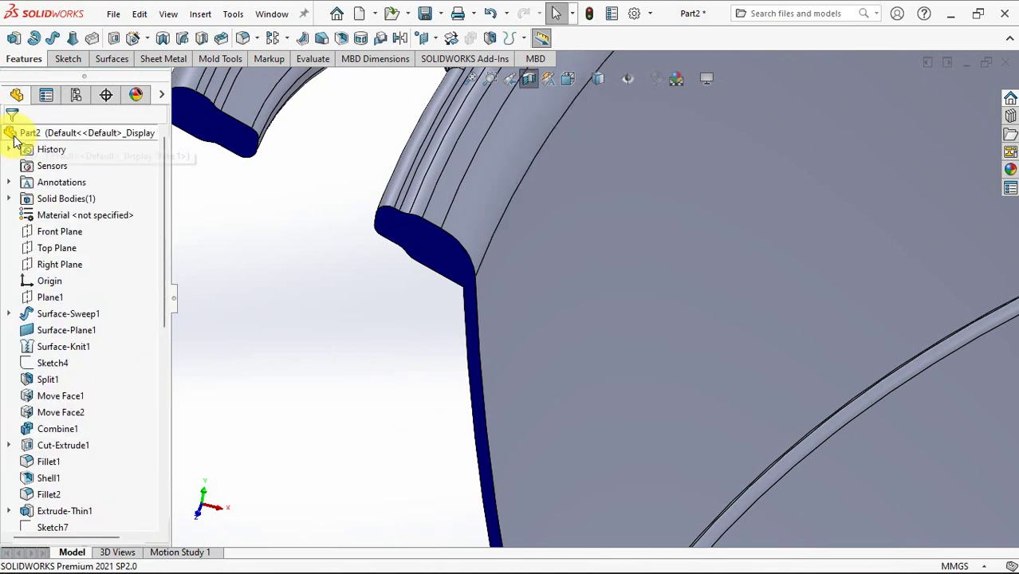
middle_click_drag(422, 303, 516, 230)
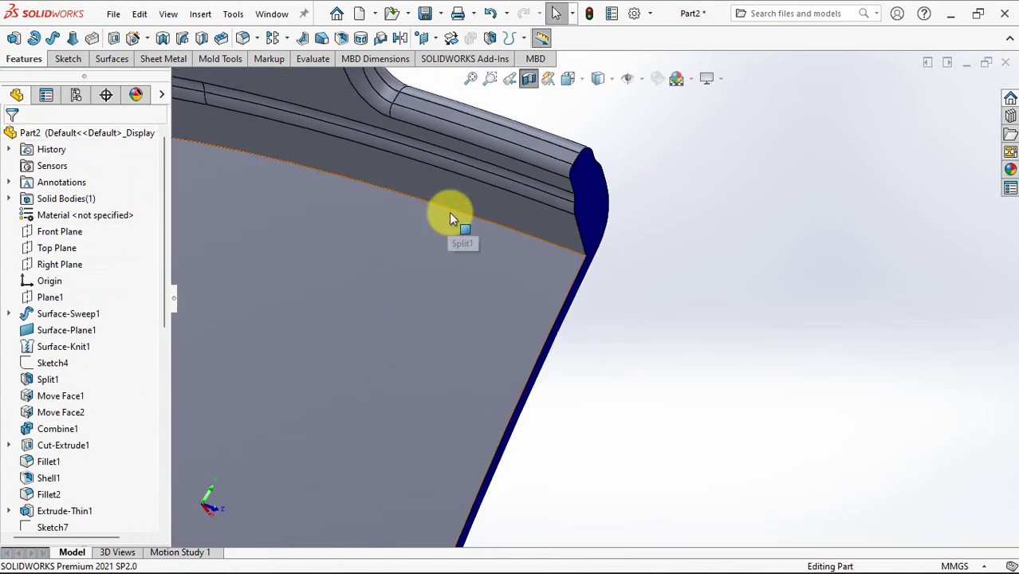
Step: Add a 3 mm face fillet between the rim underside and the bowl's outer wall
left_click(241, 39)
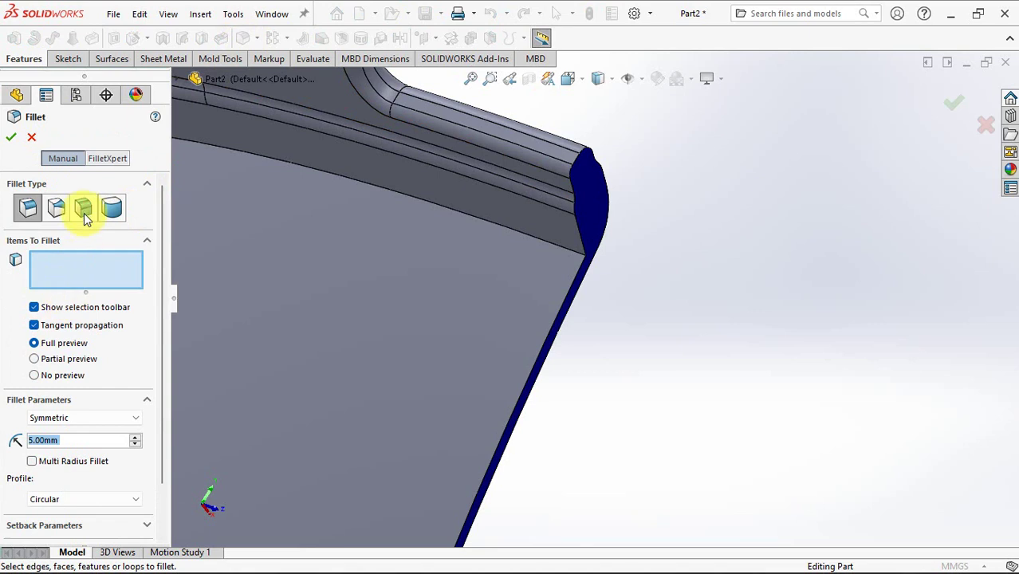
left_click(84, 209)
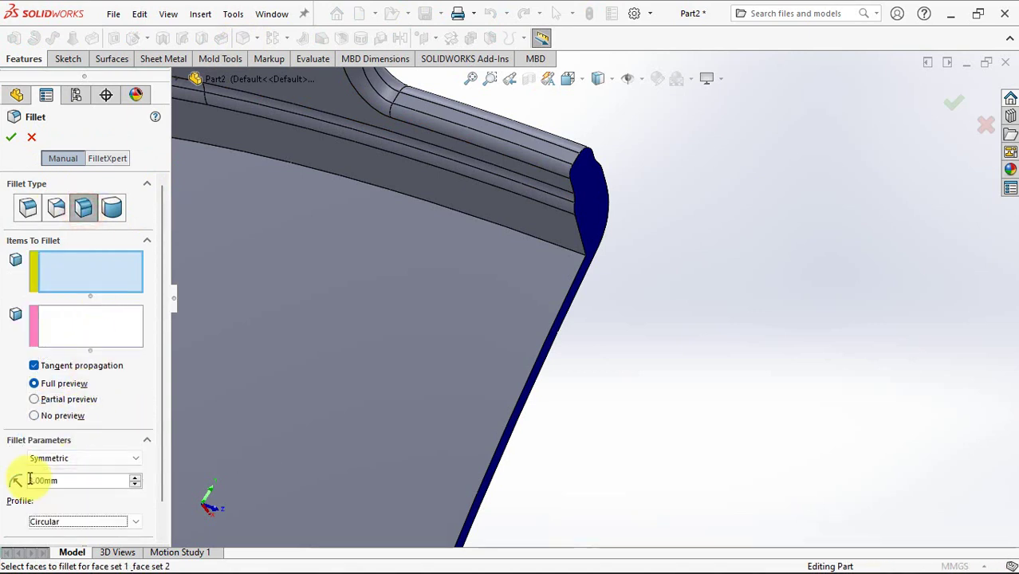
left_click(519, 216)
left_click(68, 327)
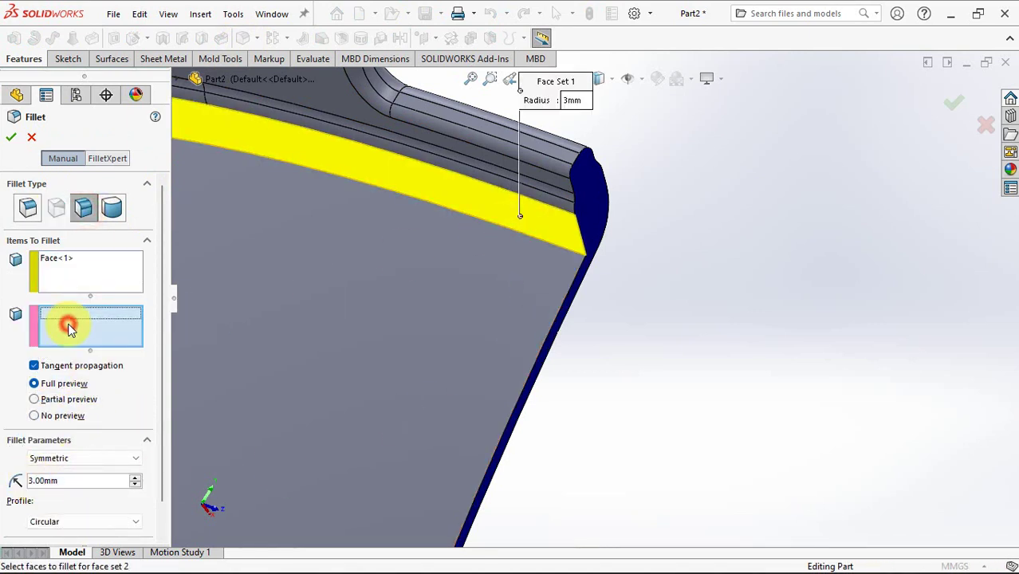
left_click(541, 277)
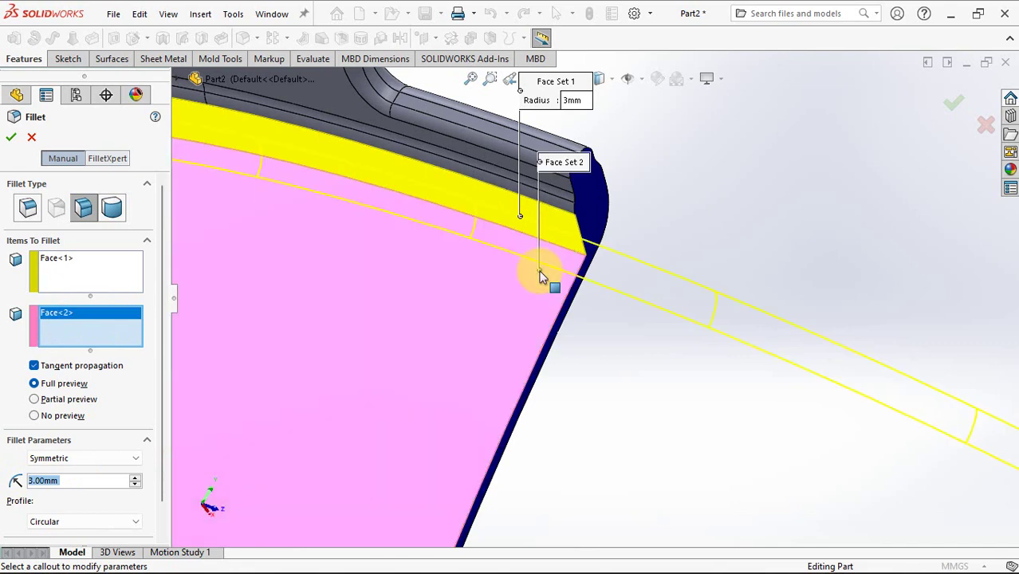
left_click(954, 107)
middle_click_drag(892, 177, 459, 417)
Step: Turn off the section view to show the whole bowl and switch to the Mold Tools tab
key("ctrl+1")
scroll(389, 226, "down", 5)
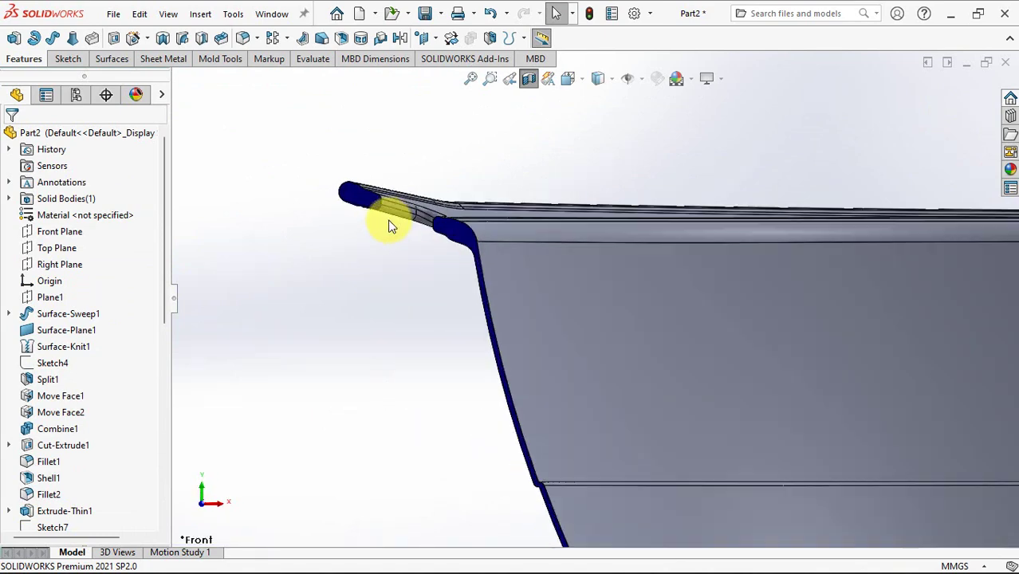
middle_click_drag(389, 227, 682, 296)
scroll(467, 255, "up", 5)
left_click(529, 78)
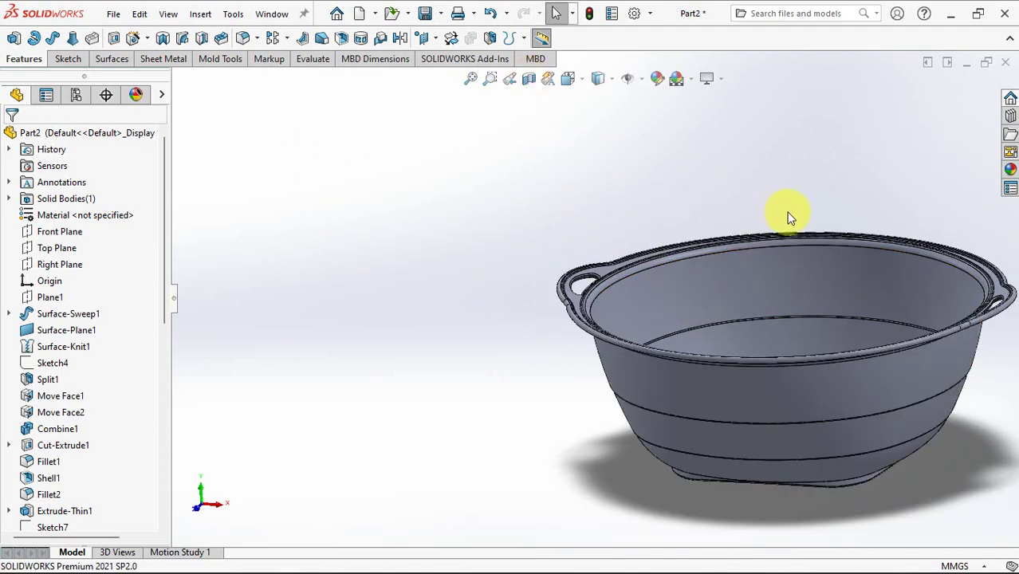
middle_click_drag(789, 217, 518, 220)
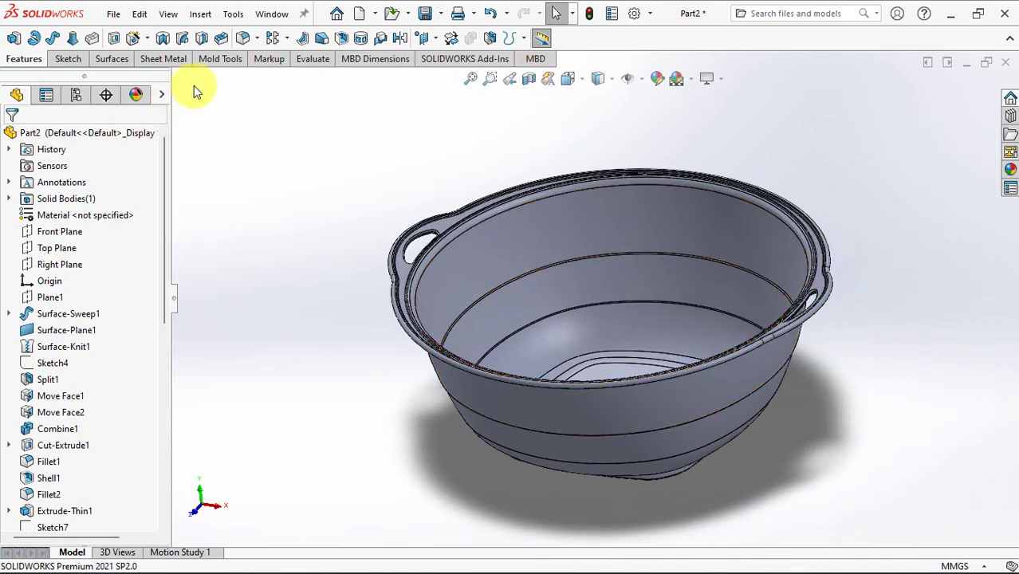
left_click(216, 58)
Step: Run a 1° draft analysis with Top Plane as pull direction, close it, and return to isometric
left_click(131, 39)
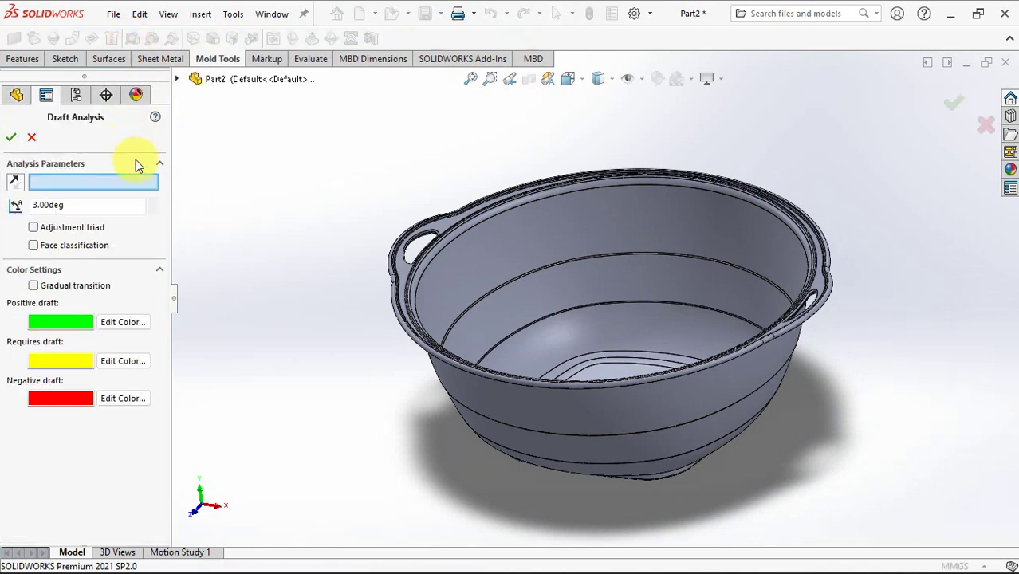
left_click(154, 210)
left_click(155, 210)
left_click(177, 78)
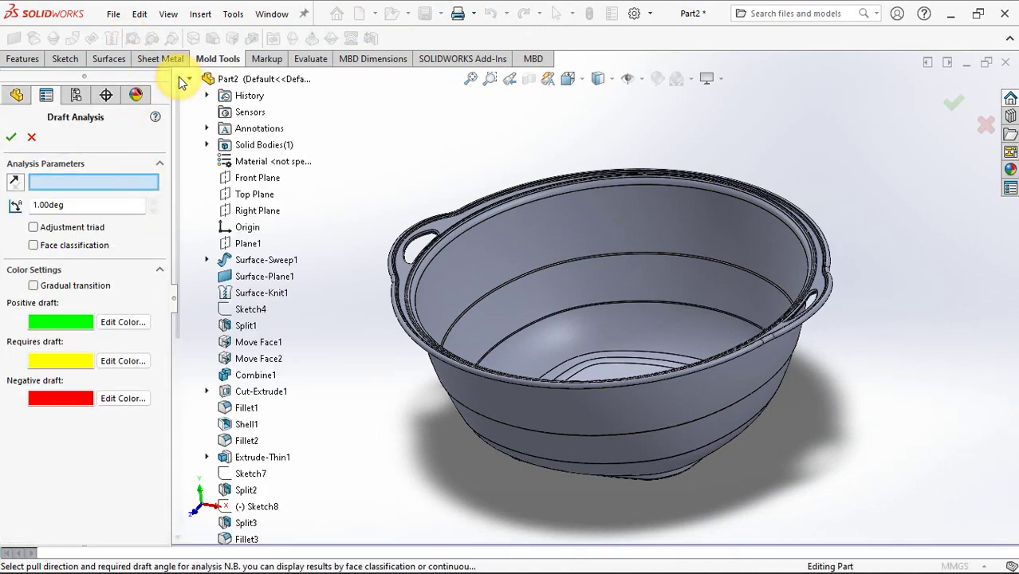
left_click(243, 196)
scroll(596, 334, "down", 5)
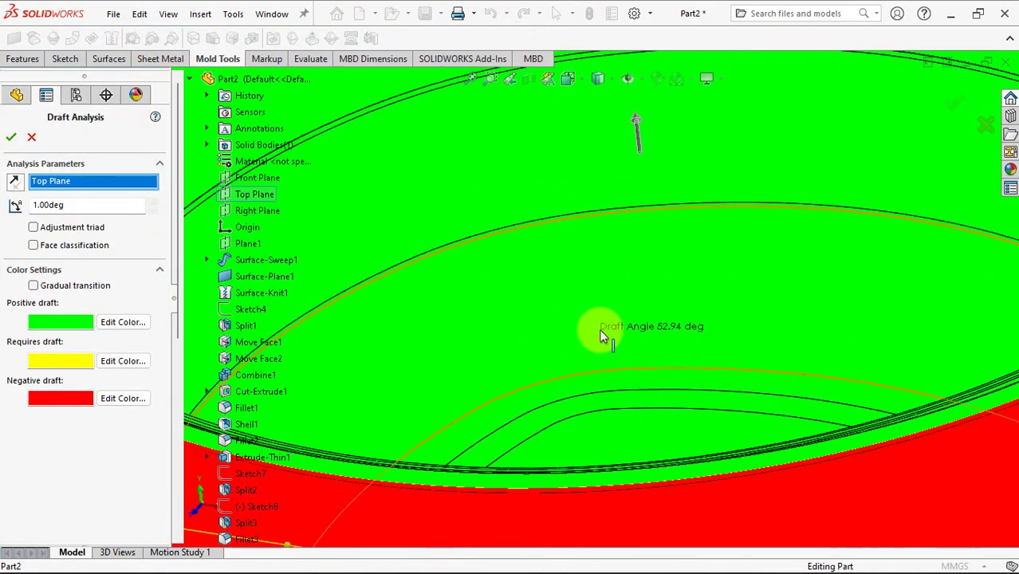
middle_click_drag(596, 334, 618, 388)
key("f")
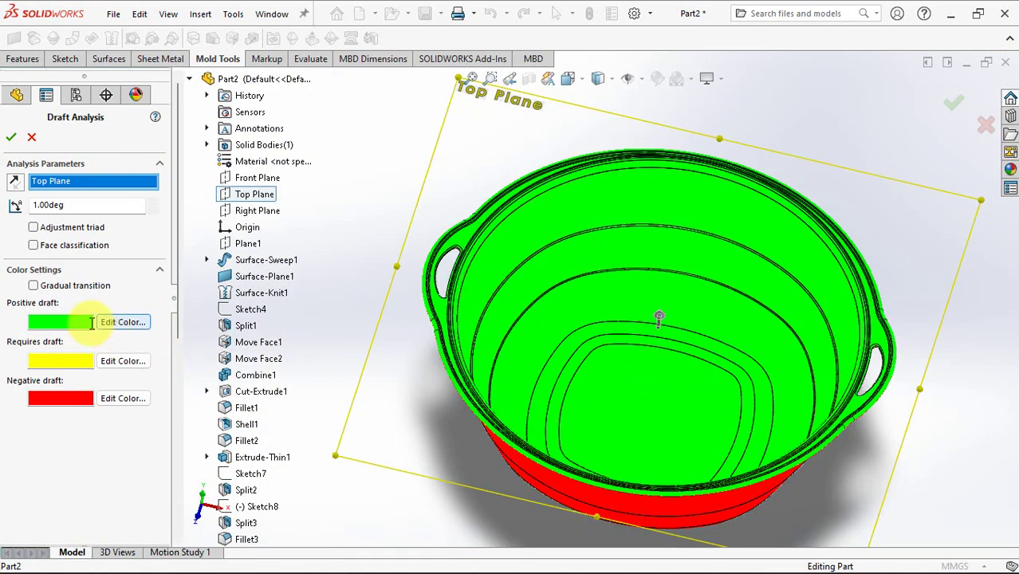
middle_click_drag(574, 415, 433, 379)
left_click(11, 136)
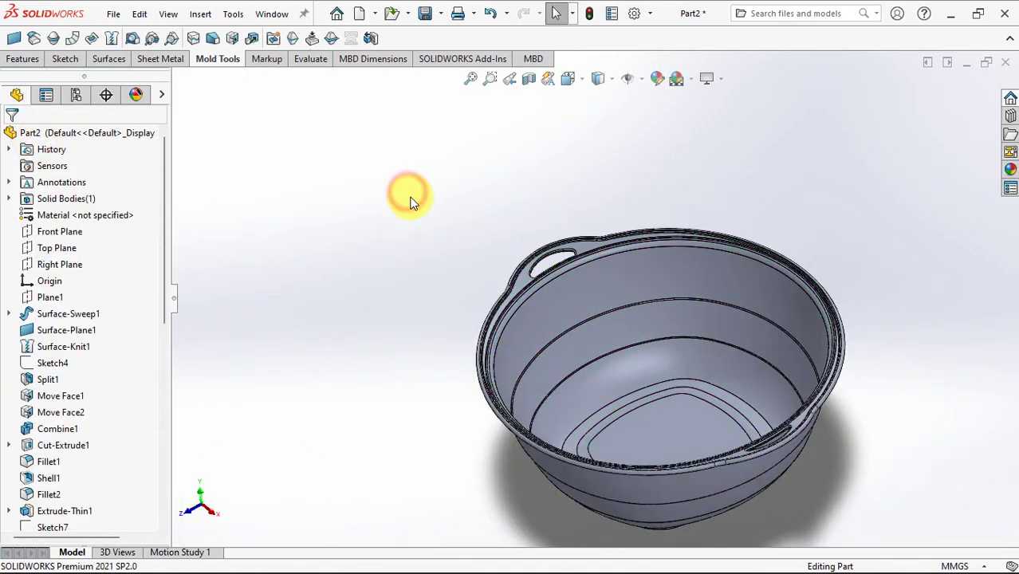
key("ctrl+7")
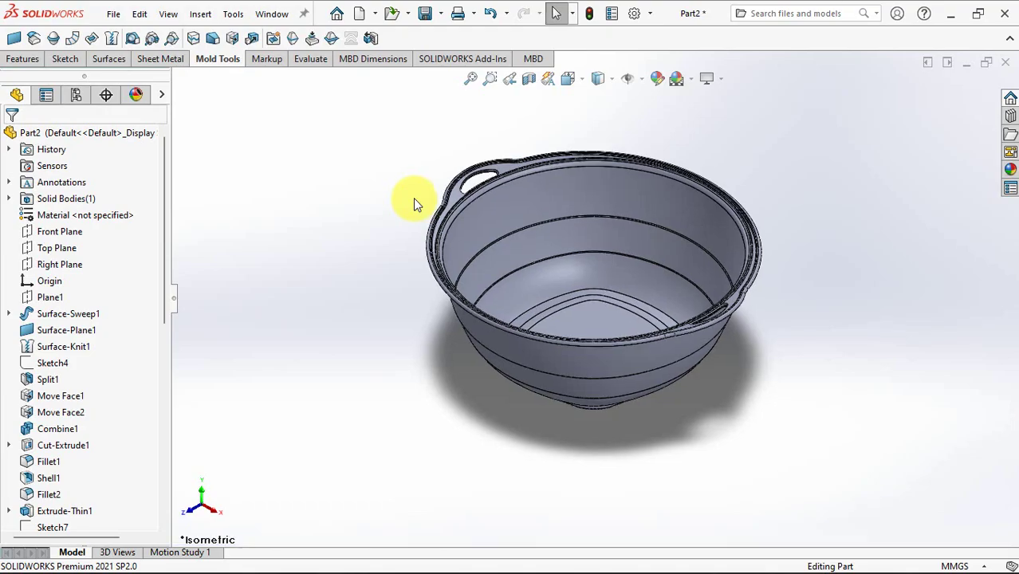